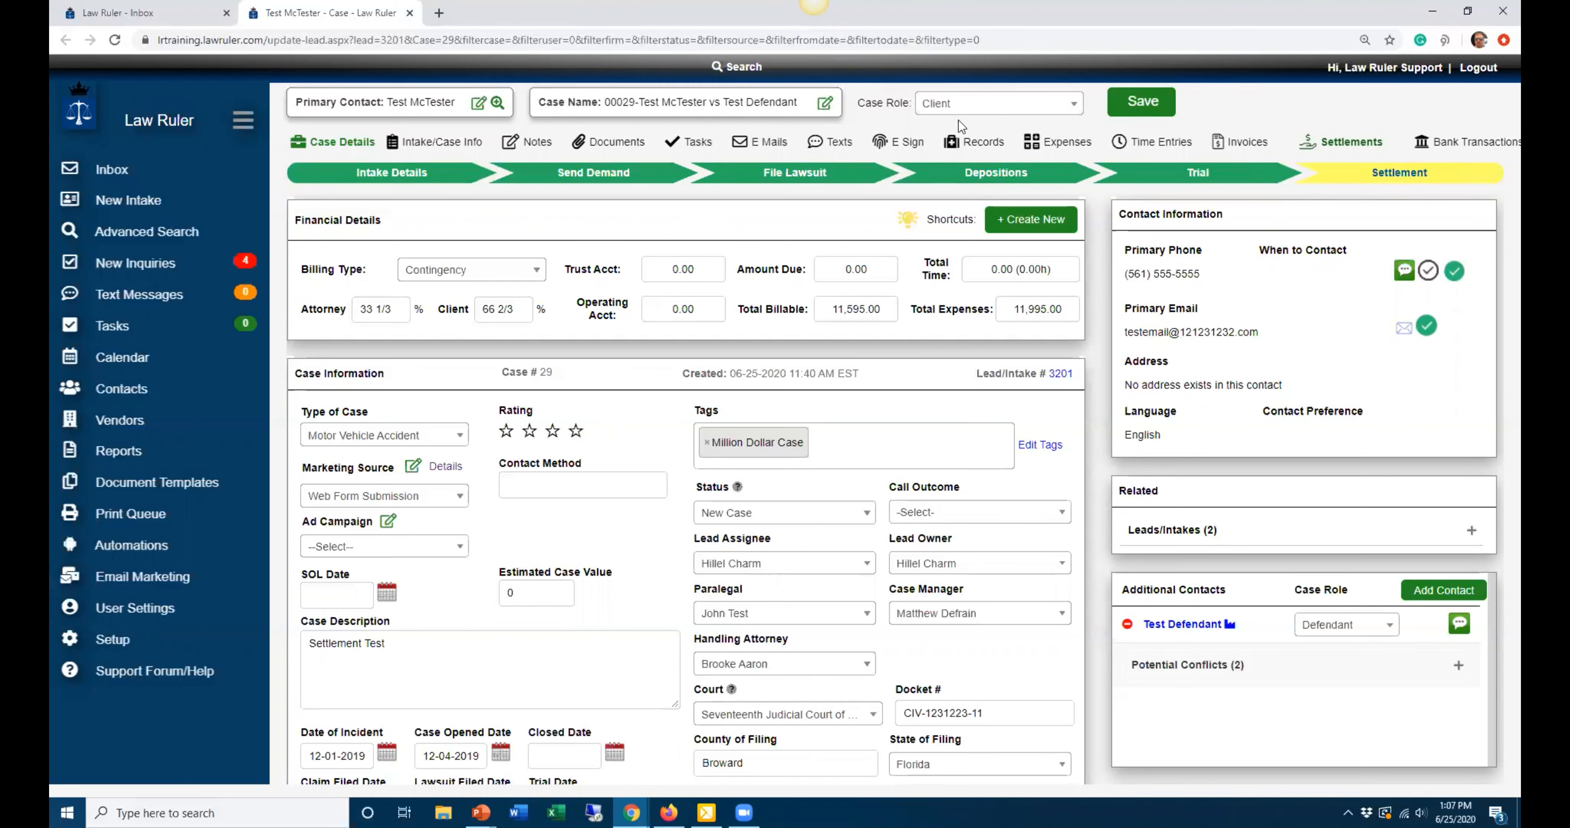
- Review the case's notes and its expenses list, including the description of the Broward County Clerk of Court filing fee
{"action": "left_click", "coordinate": [537, 147]}
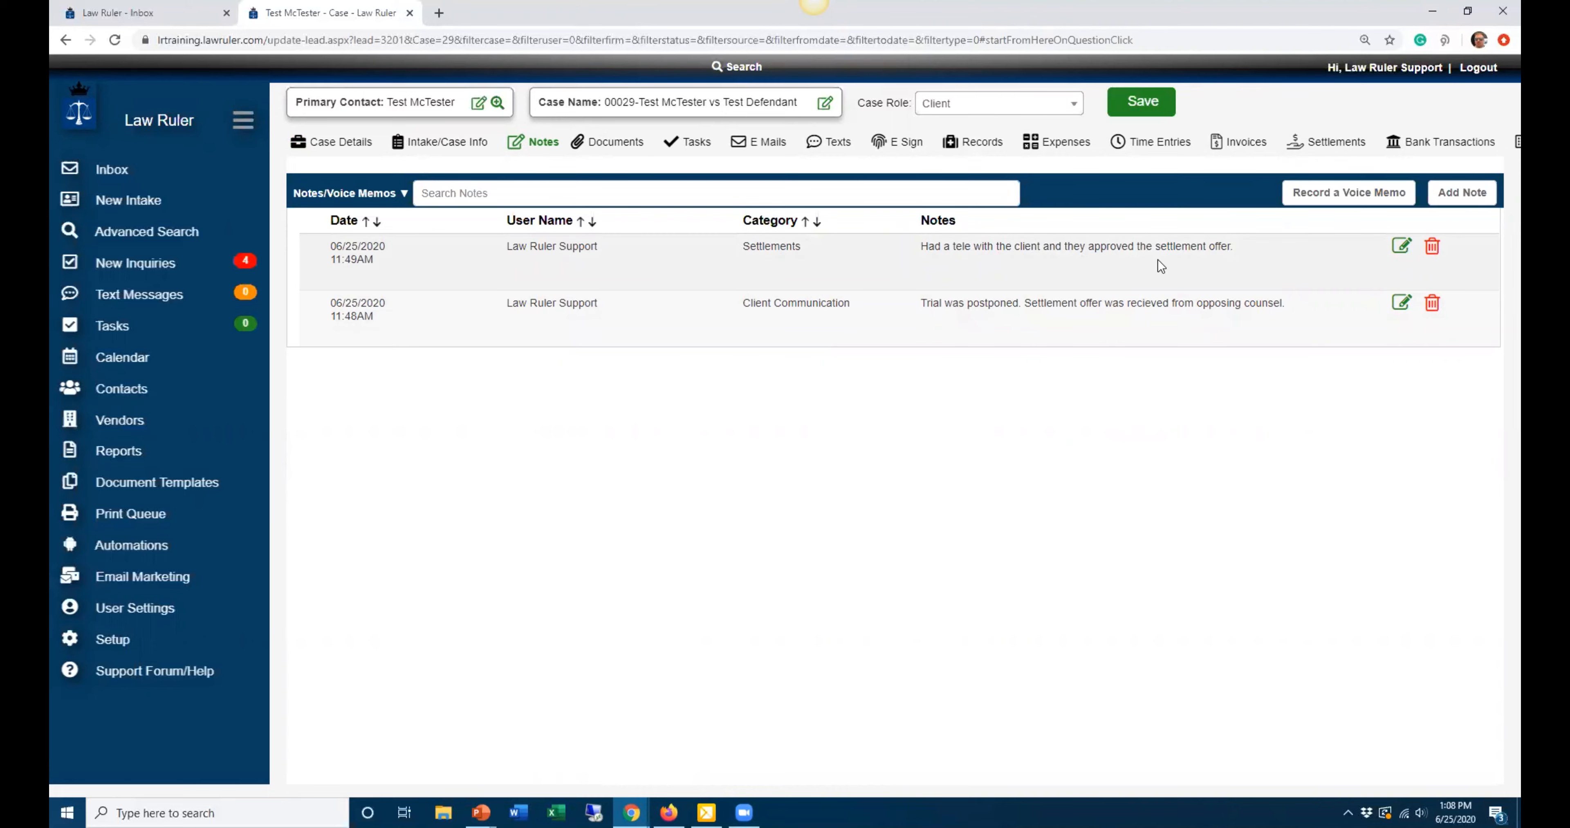
{"action": "scroll", "coordinate": [1237, 267], "scroll_direction": "up", "scroll_amount": 20}
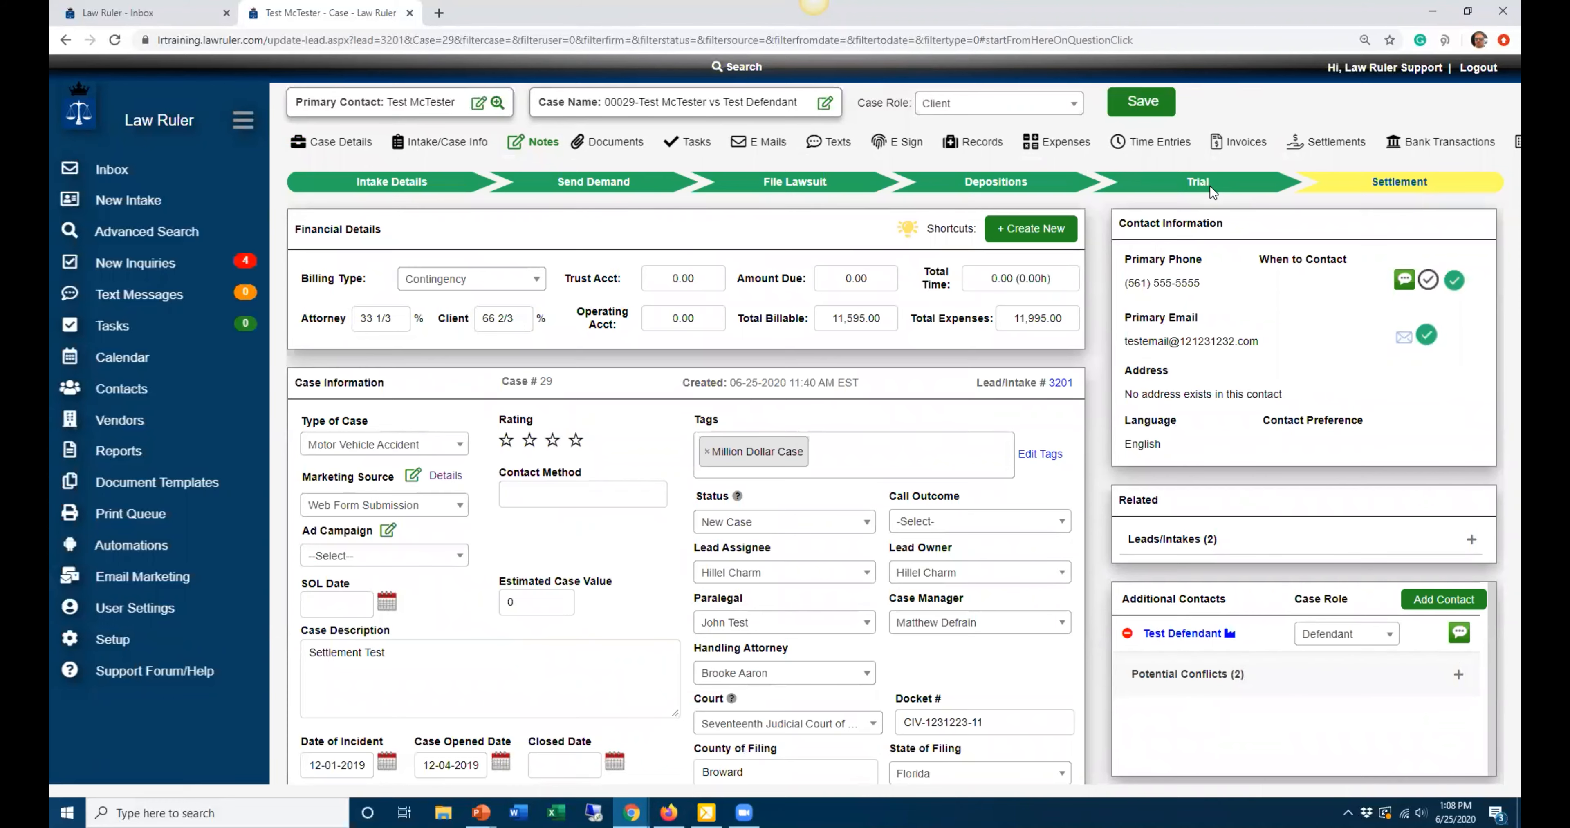
{"action": "left_click", "coordinate": [1094, 145]}
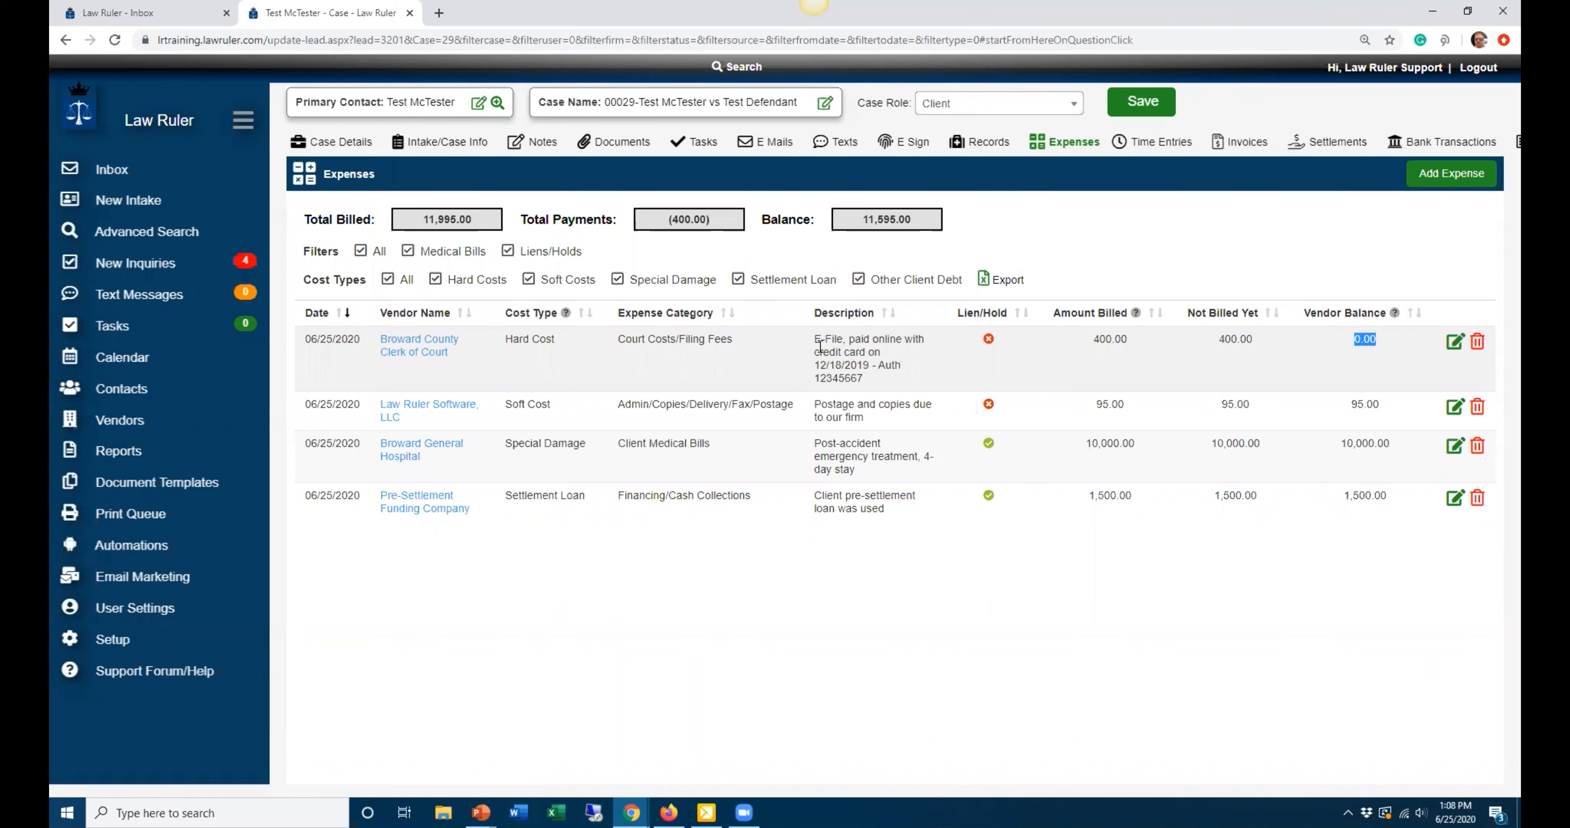
{"action": "left_click_drag", "start_coordinate": [820, 352], "coordinate": [893, 384]}
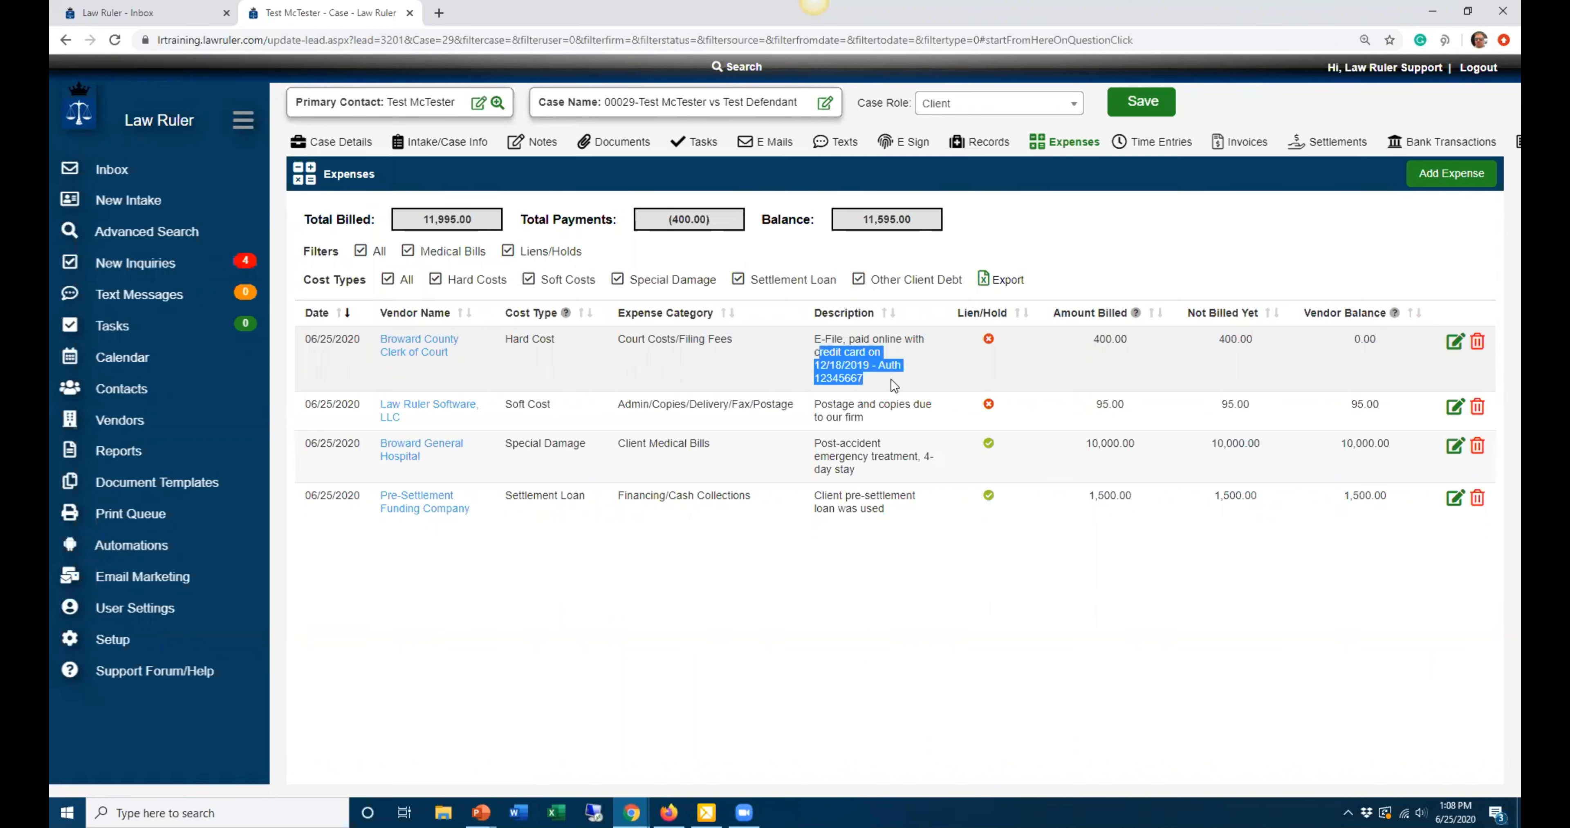
{"action": "left_click", "coordinate": [1410, 354]}
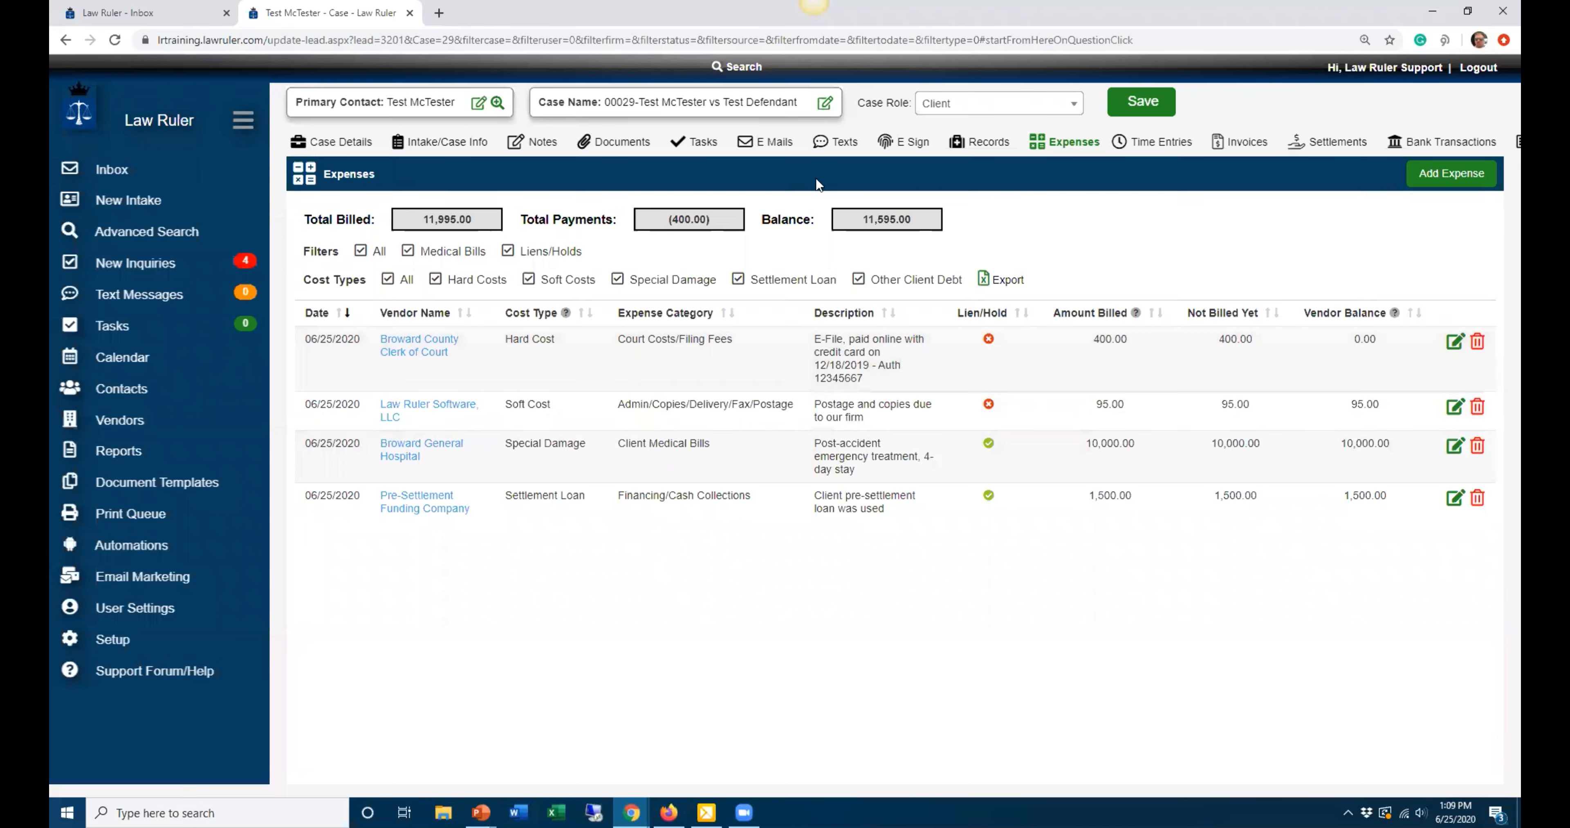
{"action": "left_click", "coordinate": [1004, 128]}
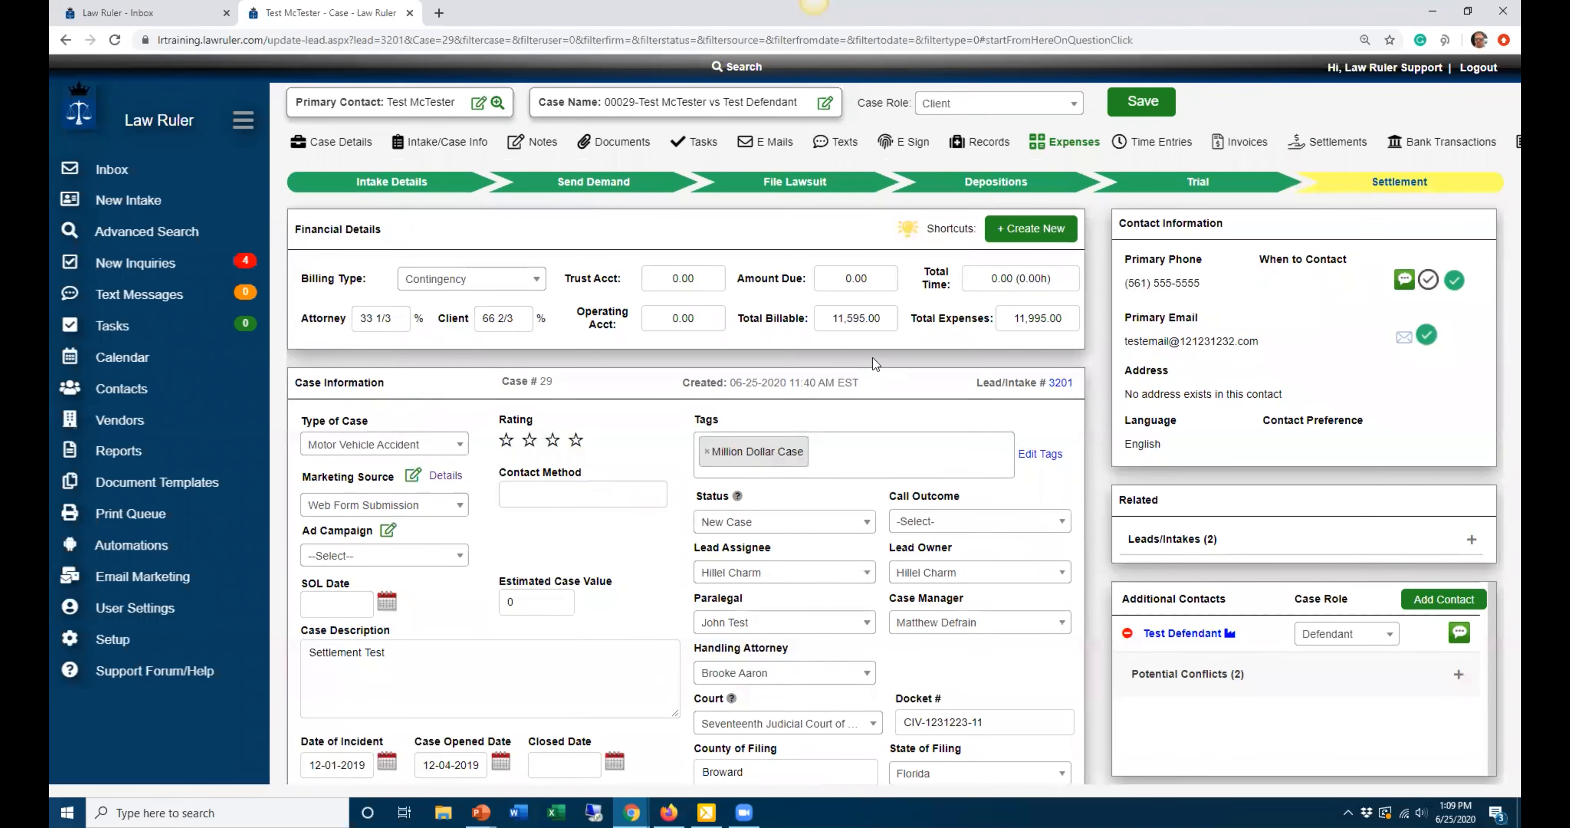
{"action": "left_click", "coordinate": [1063, 145]}
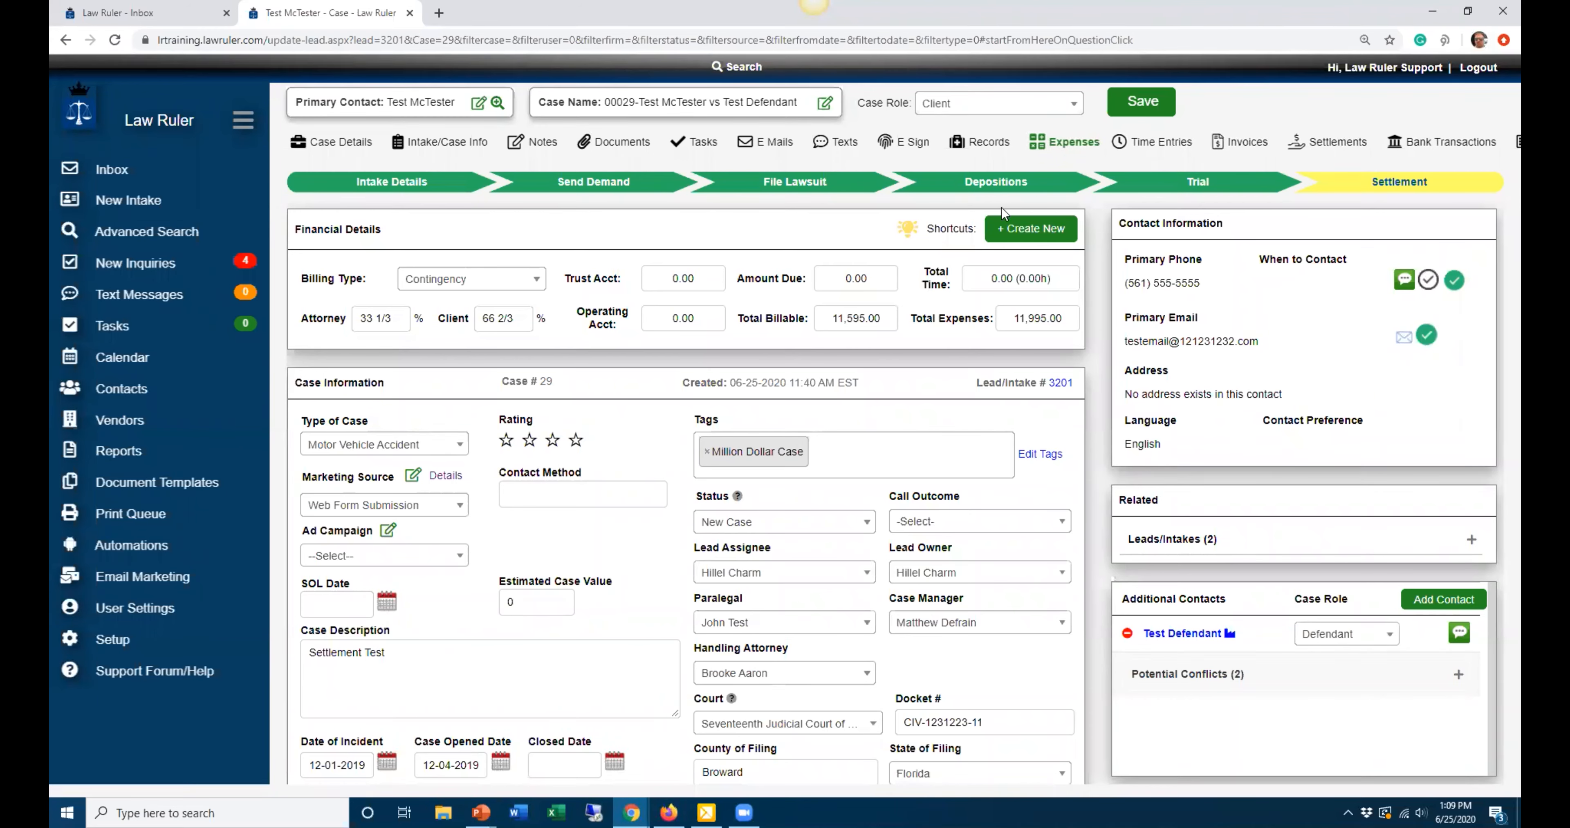
- Start a new deposit for the case into the Test Trust Account, paid by the defendant
{"action": "left_click", "coordinate": [1024, 230]}
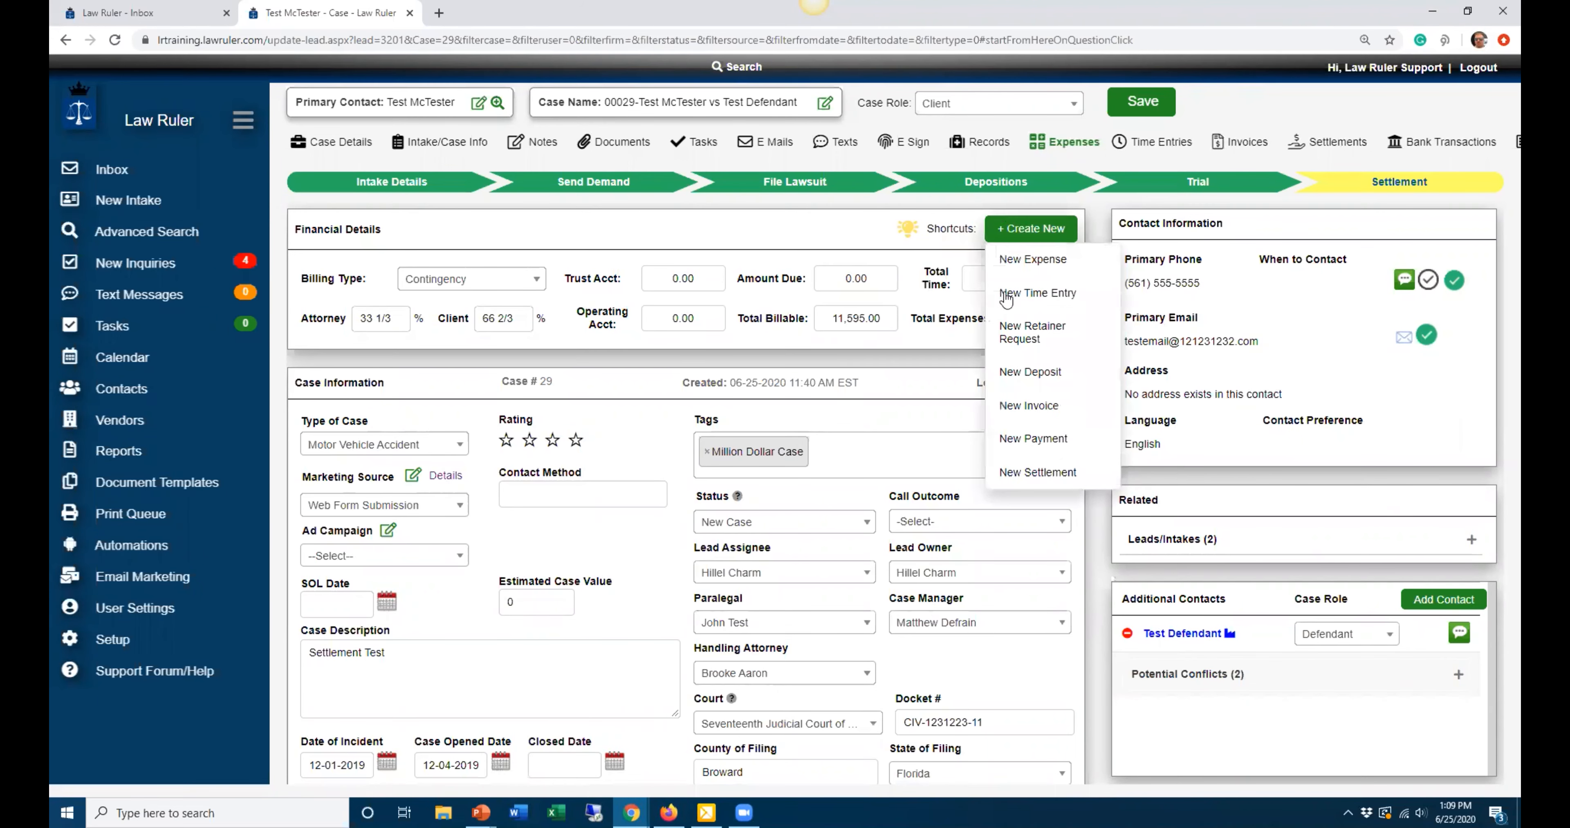
{"action": "left_click", "coordinate": [1030, 372]}
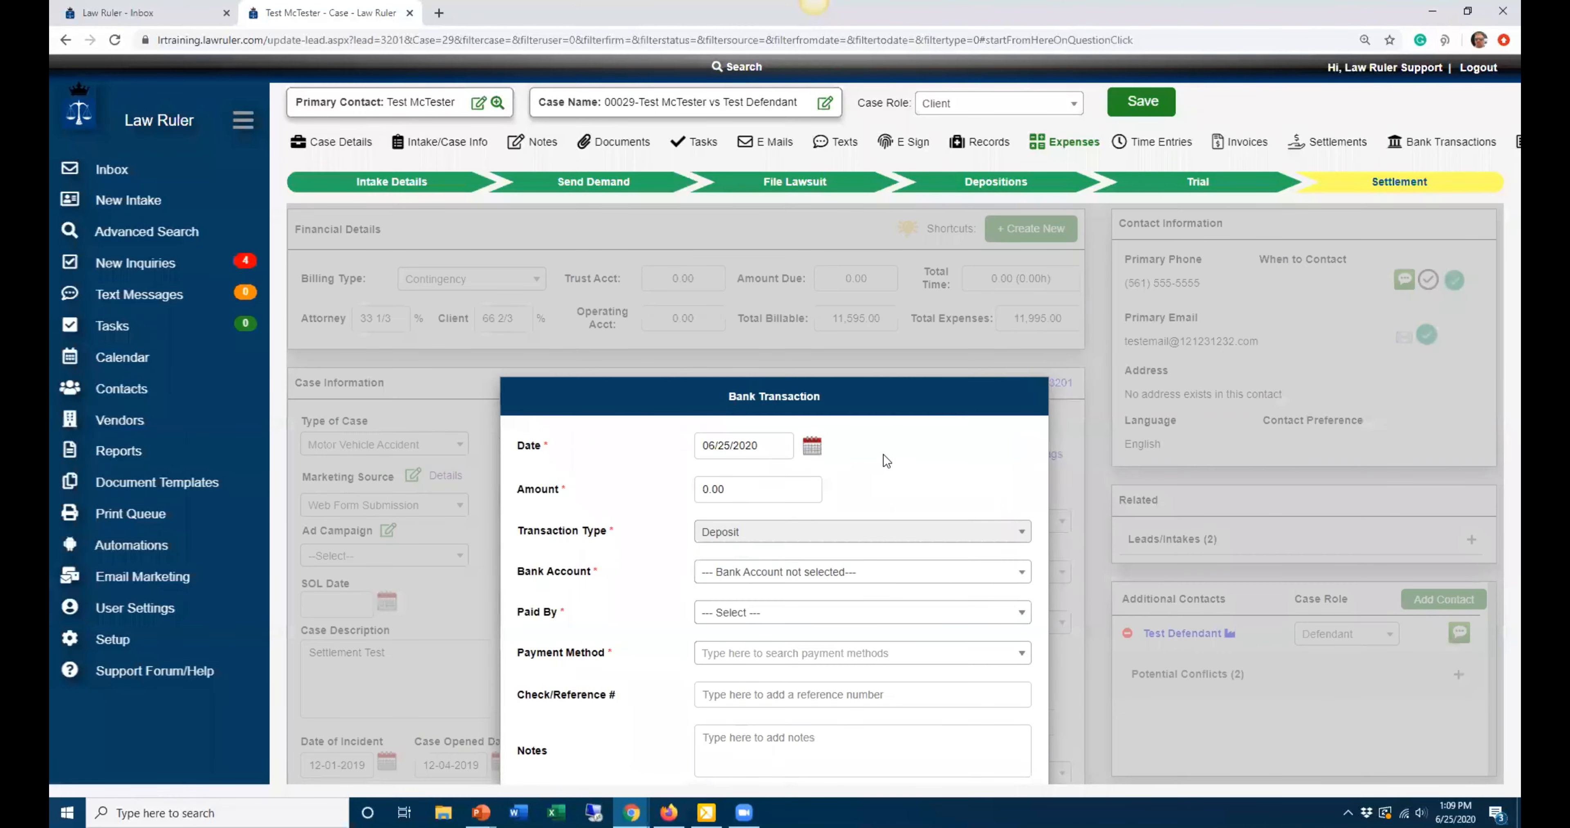
{"action": "scroll", "coordinate": [883, 454], "scroll_direction": "down", "scroll_amount": 5}
{"action": "scroll", "coordinate": [792, 271], "scroll_direction": "up", "scroll_amount": 3}
{"action": "left_click", "coordinate": [780, 422]}
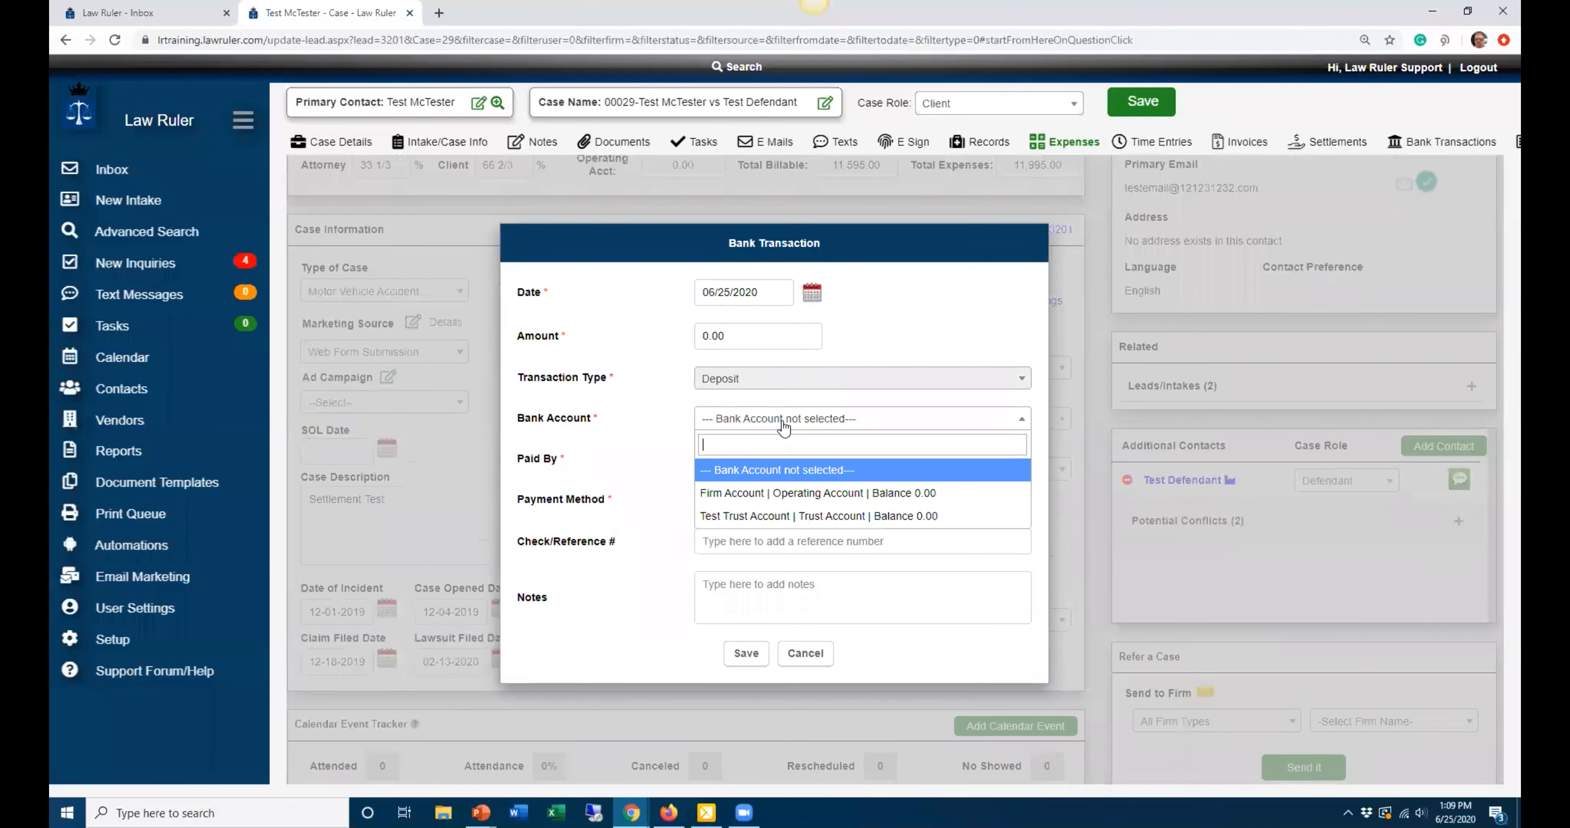
{"action": "left_click", "coordinate": [753, 517]}
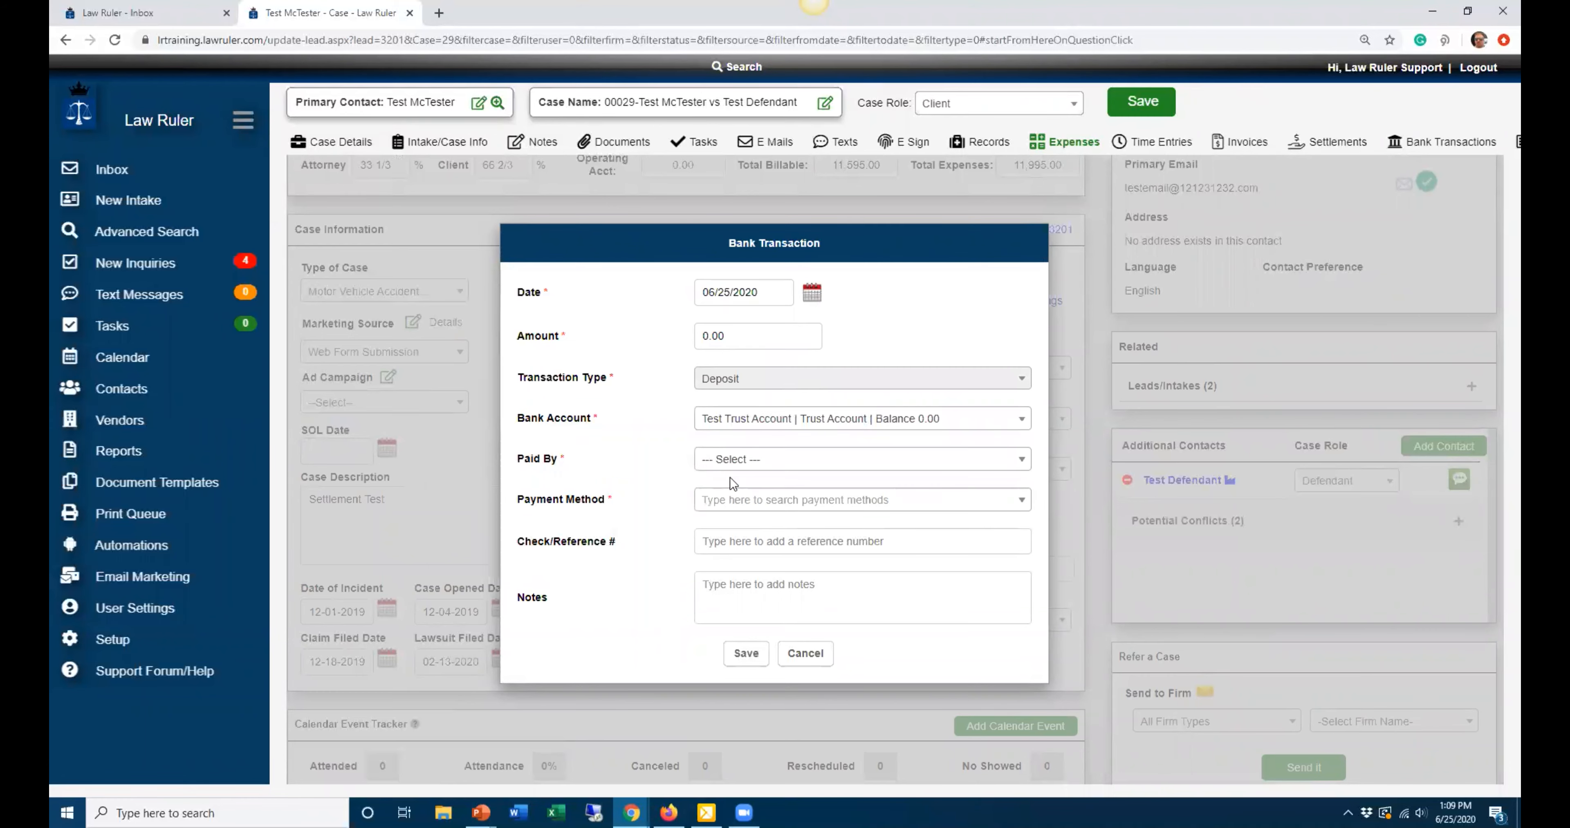
{"action": "left_click", "coordinate": [734, 469]}
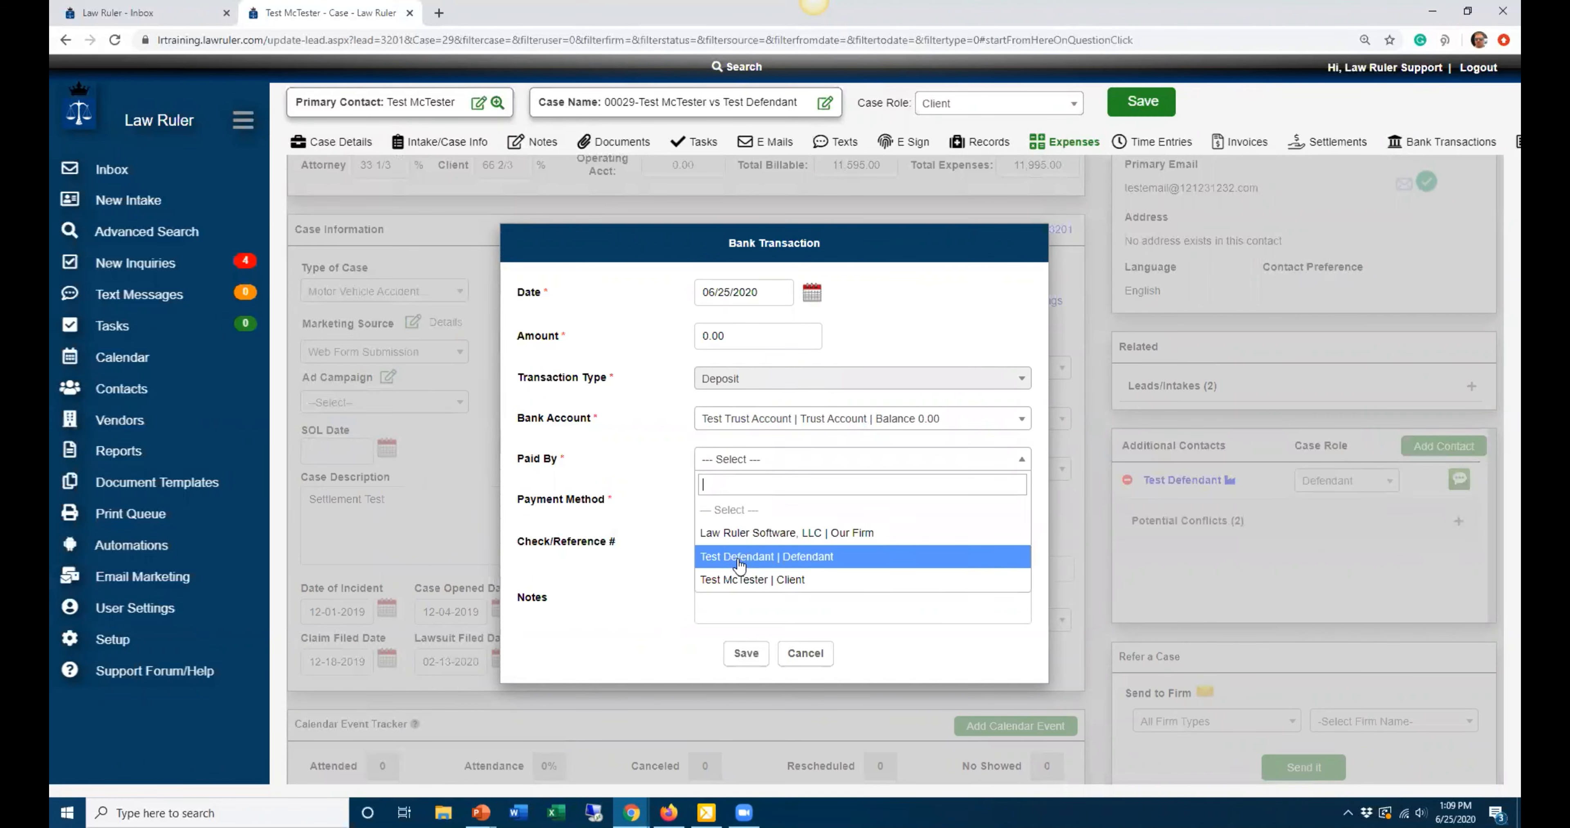
{"action": "left_click", "coordinate": [739, 559]}
- Set the deposit's payment method to Check, reference number 2133 and amount 30000, and save the transaction
{"action": "left_click", "coordinate": [744, 502]}
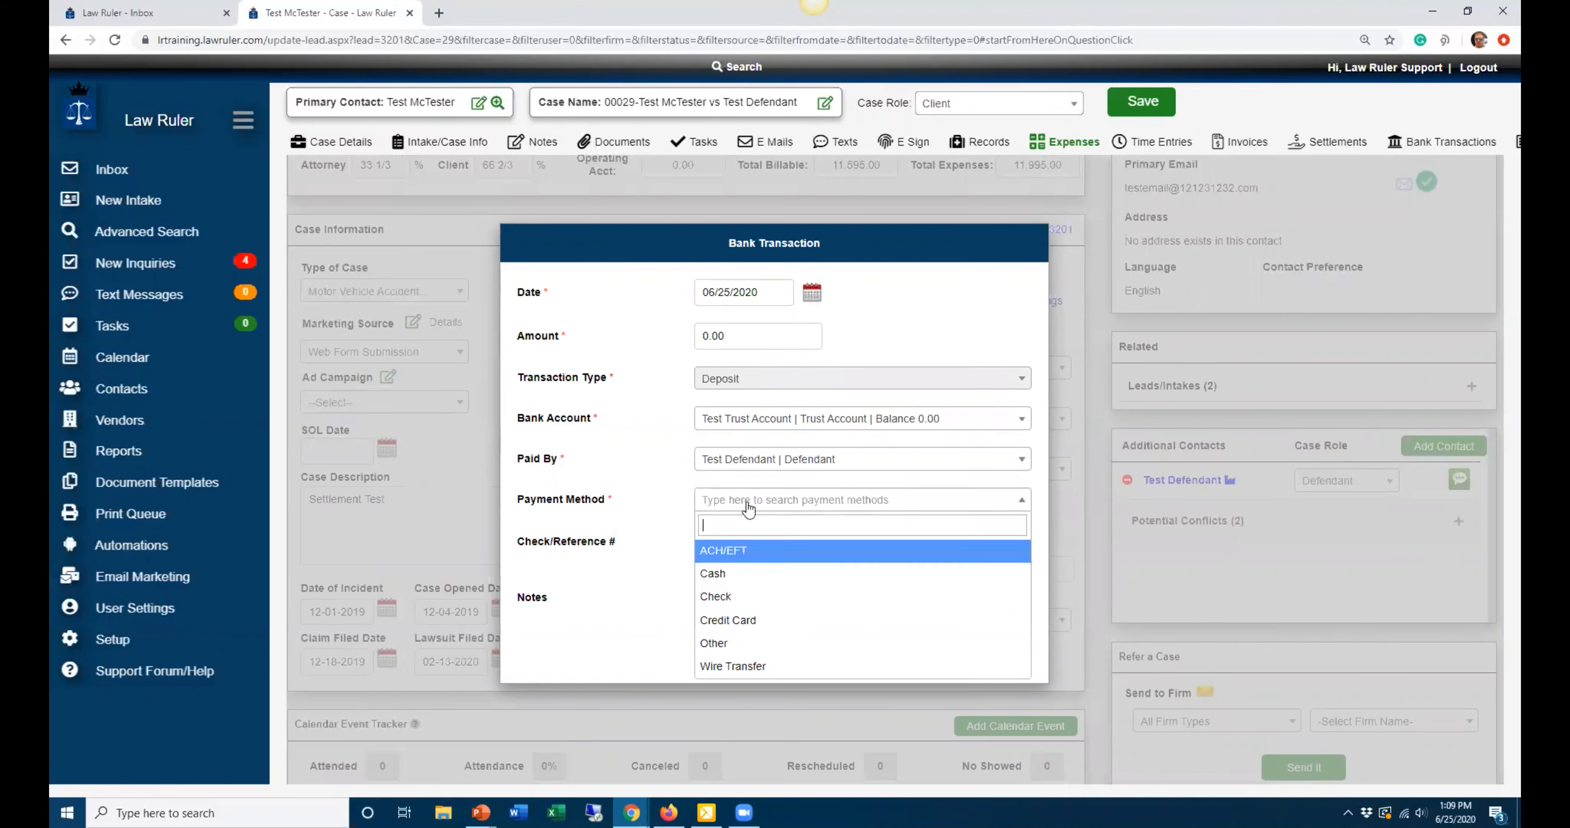
{"action": "left_click", "coordinate": [736, 597]}
{"action": "left_click", "coordinate": [736, 538]}
{"action": "type", "text": "2133"}
{"action": "left_click", "coordinate": [737, 338]}
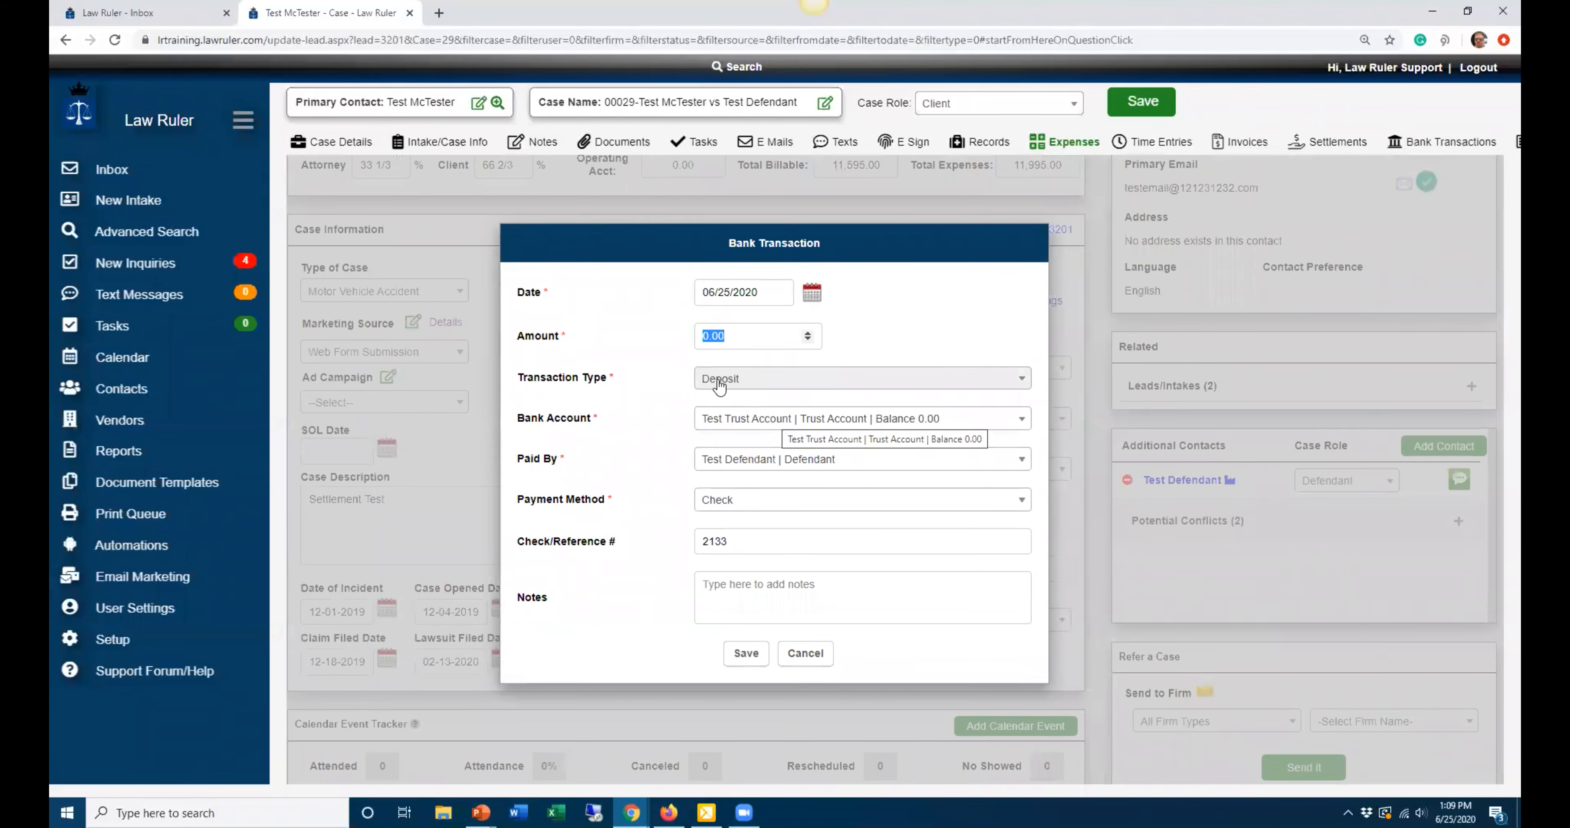
{"action": "type", "text": "30000"}
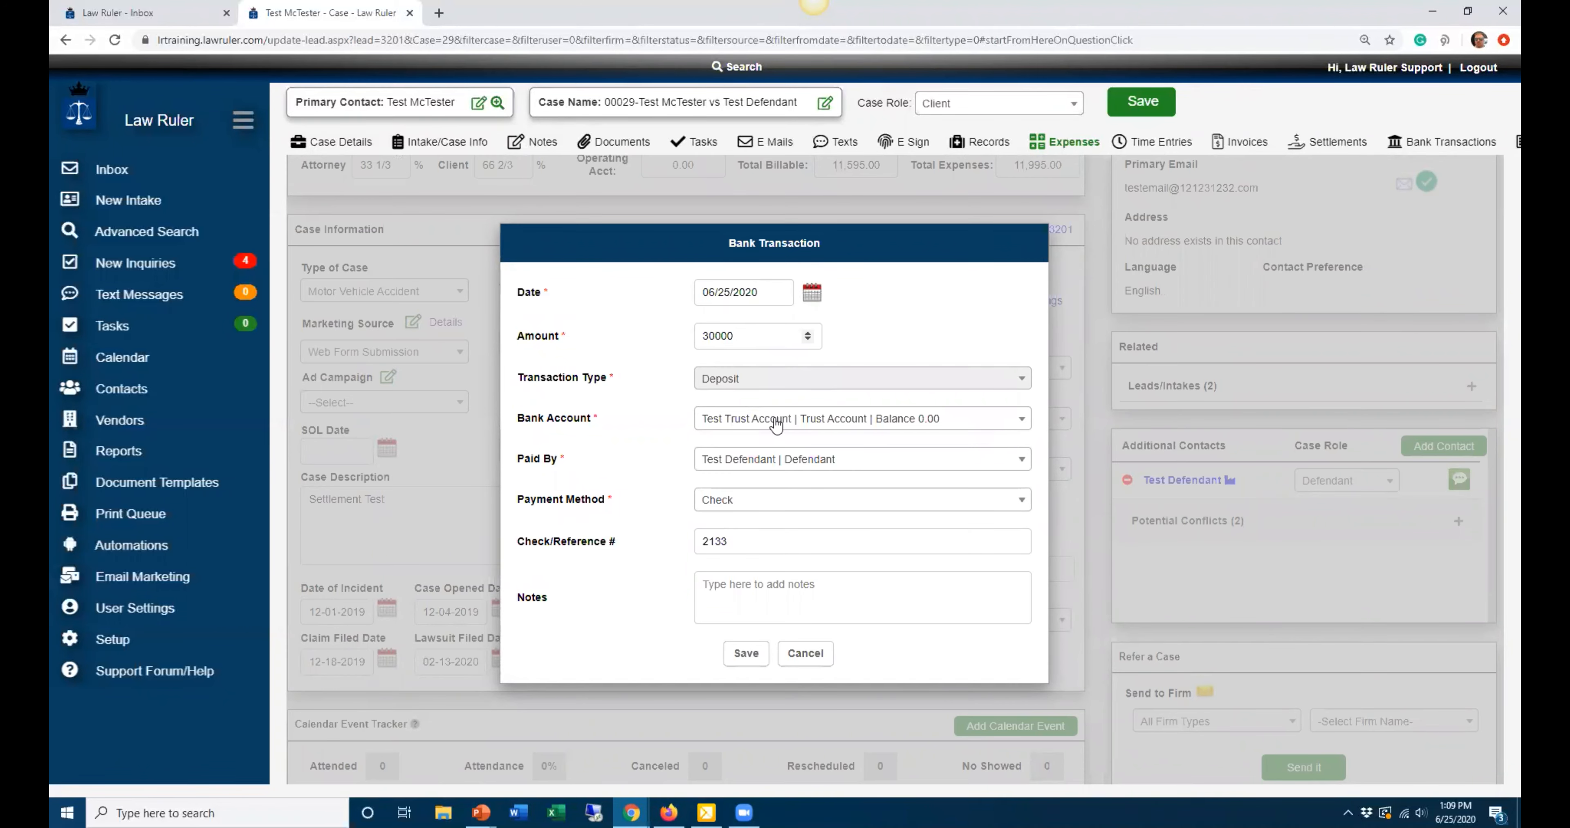
{"action": "left_click", "coordinate": [743, 655]}
{"action": "scroll", "coordinate": [674, 507], "scroll_direction": "up", "scroll_amount": 2}
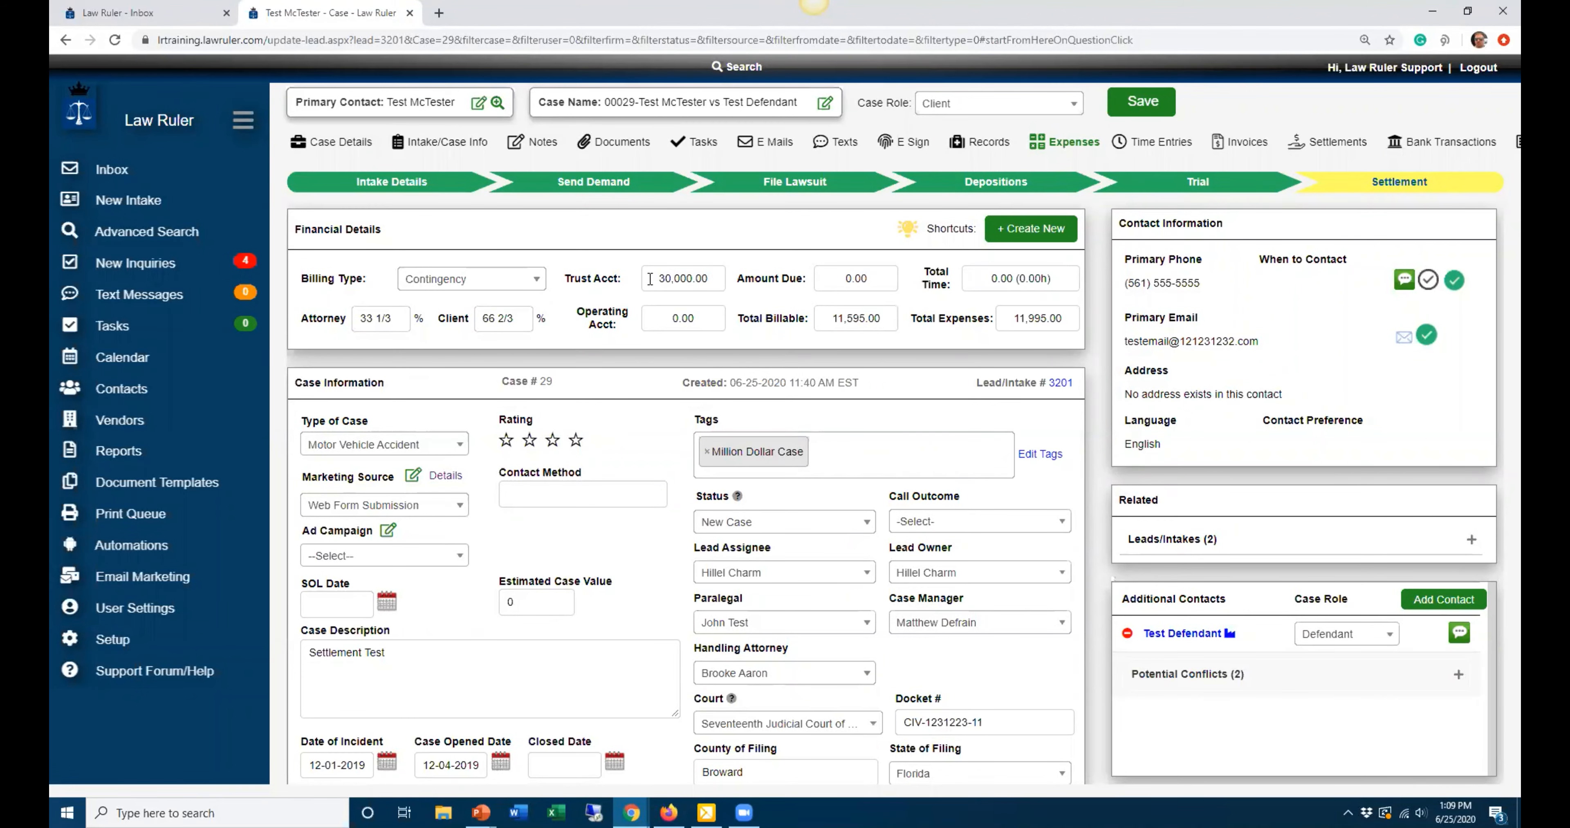
- Reload the case record and start a new settlement from its financial shortcuts
{"action": "left_click", "coordinate": [238, 39]}
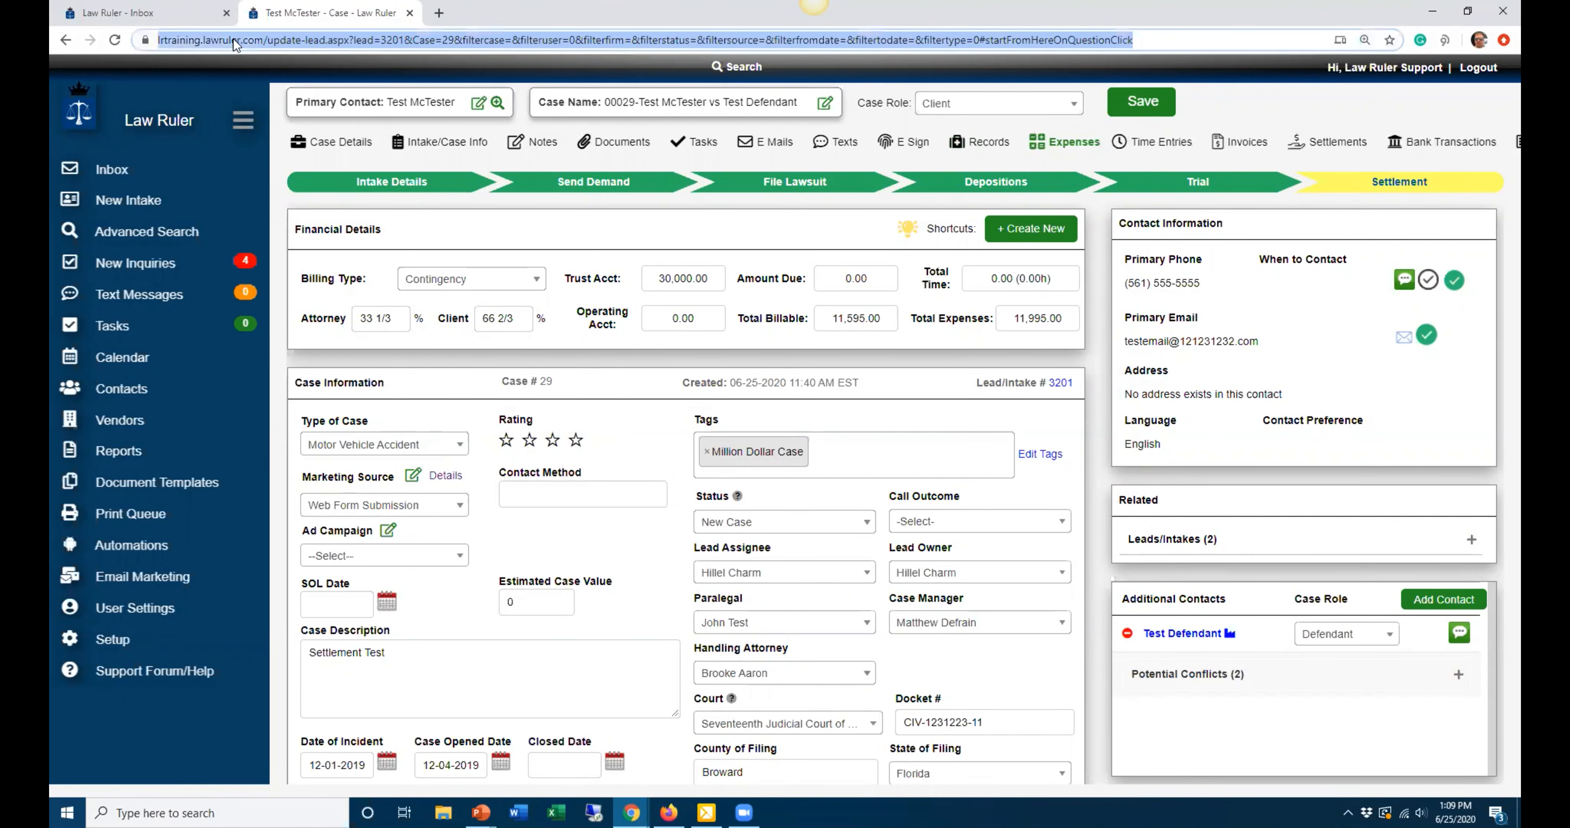
{"action": "key", "text": "Return"}
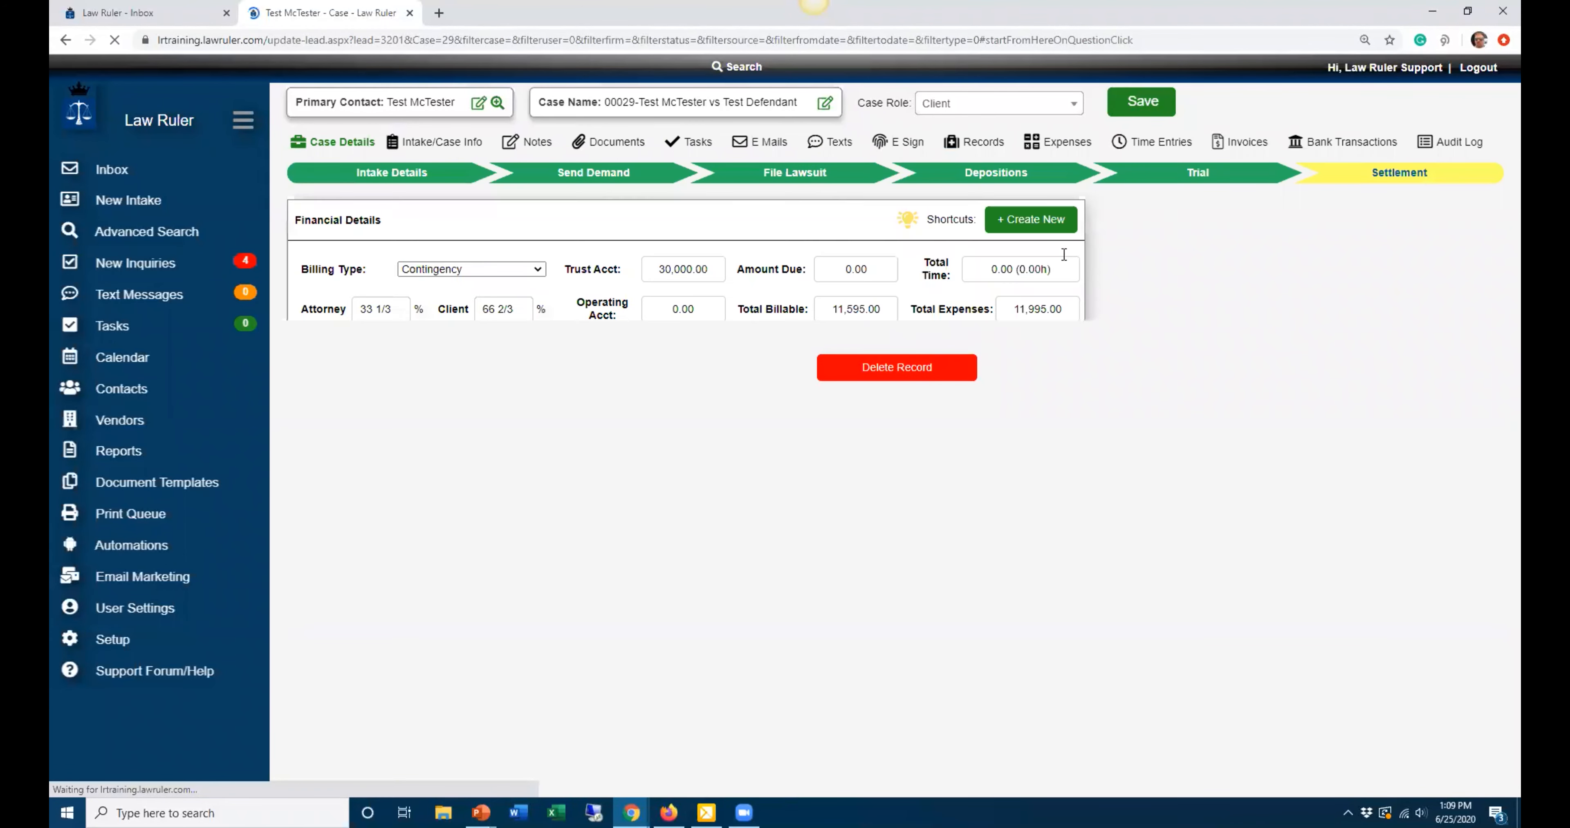
{"action": "left_click", "coordinate": [1050, 221]}
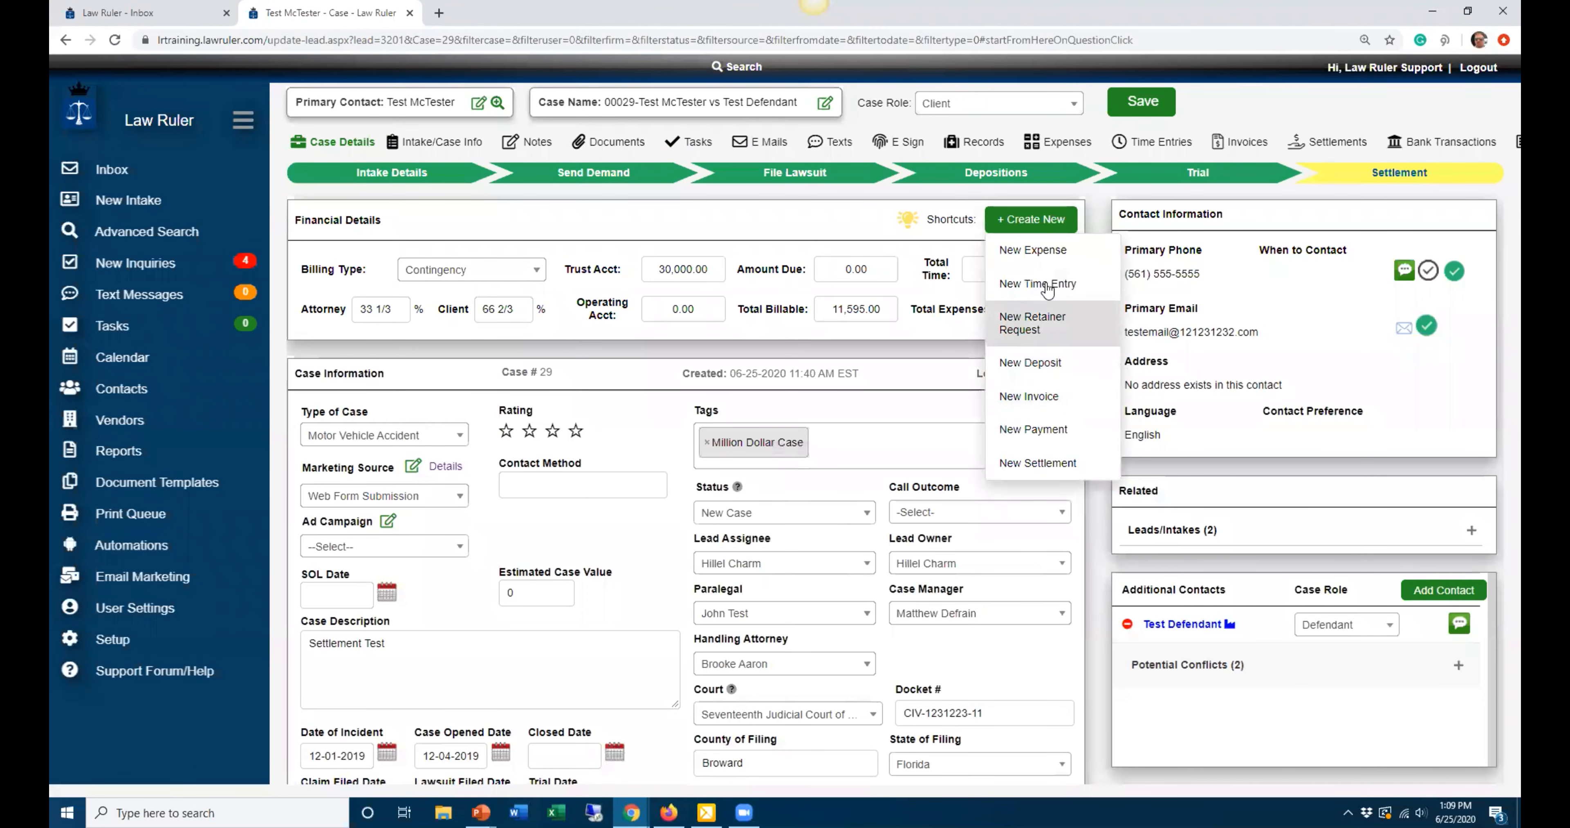
{"action": "mouse_move", "coordinate": [1007, 226]}
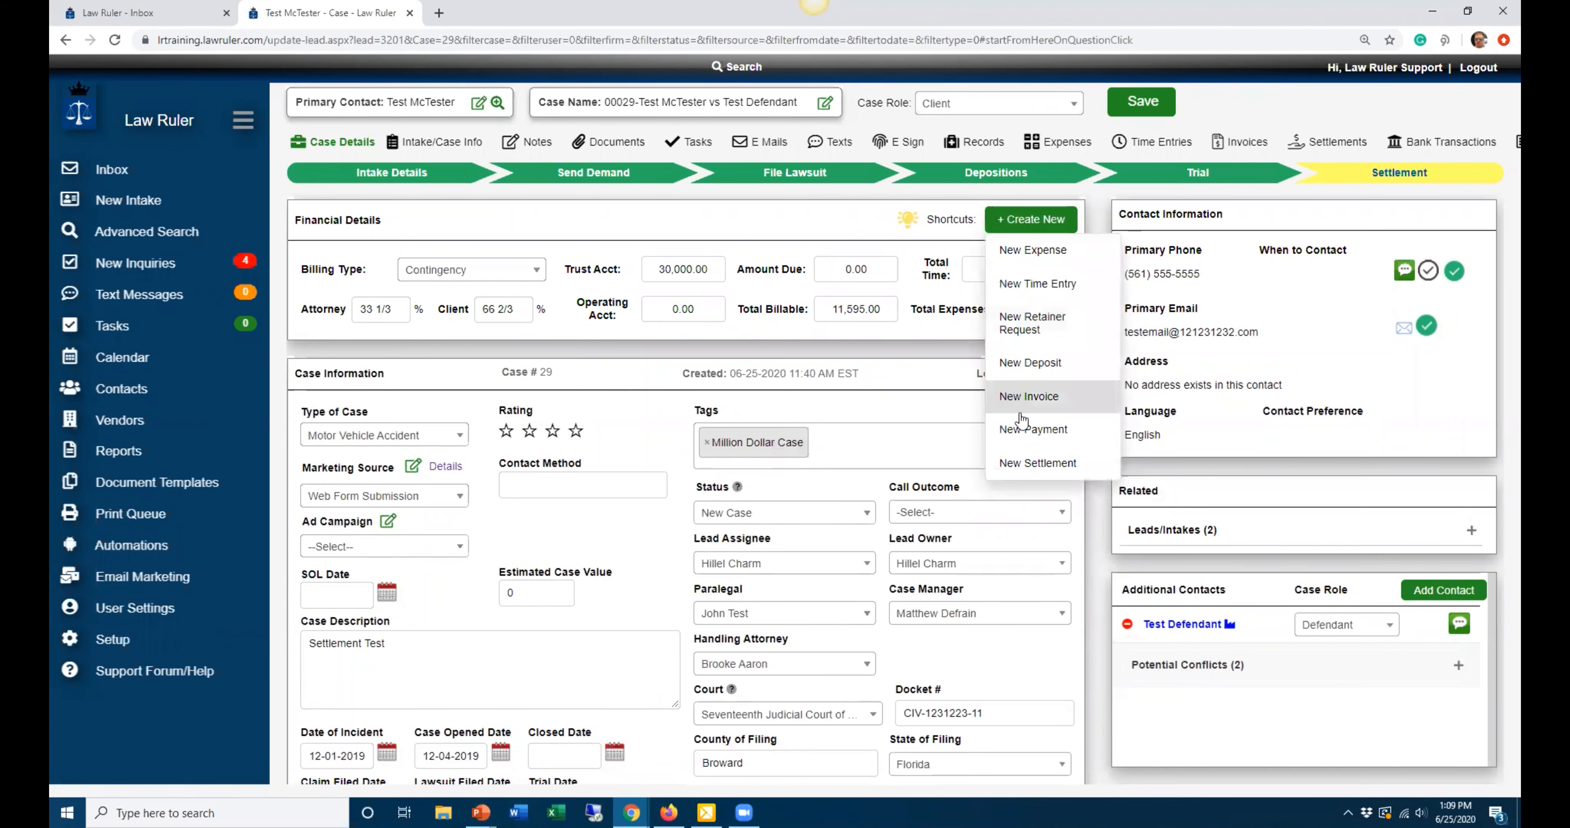
{"action": "left_click", "coordinate": [1029, 461]}
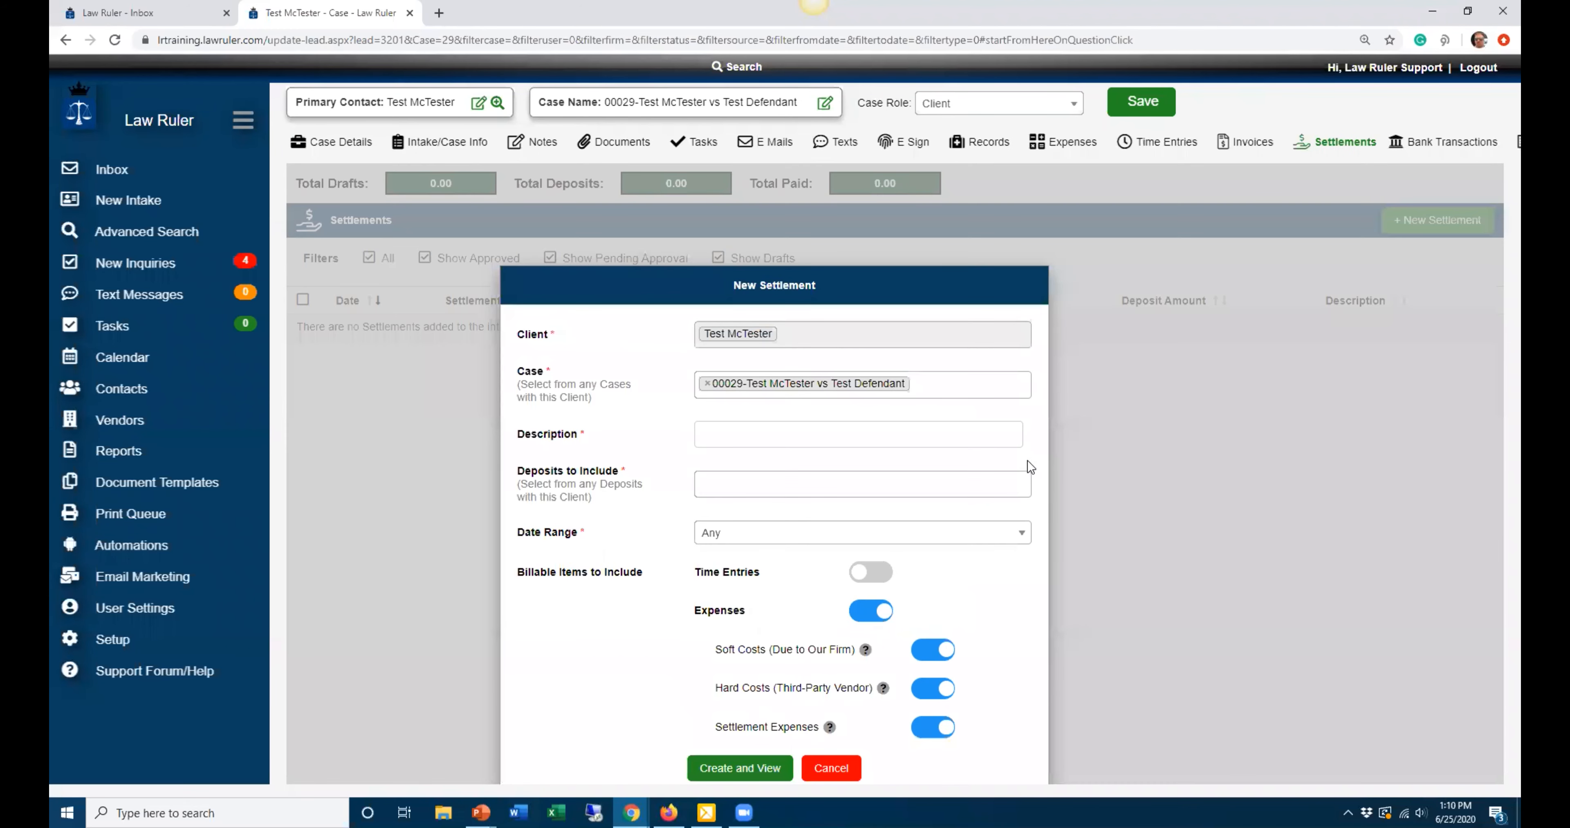
- Describe the settlement as "Auto accident settlement 1", include the defendant's 30,000.00 deposit, and create and view it
{"action": "left_click", "coordinate": [773, 438]}
{"action": "type", "text": "Auto accident settlement 1"}
{"action": "left_click", "coordinate": [778, 474]}
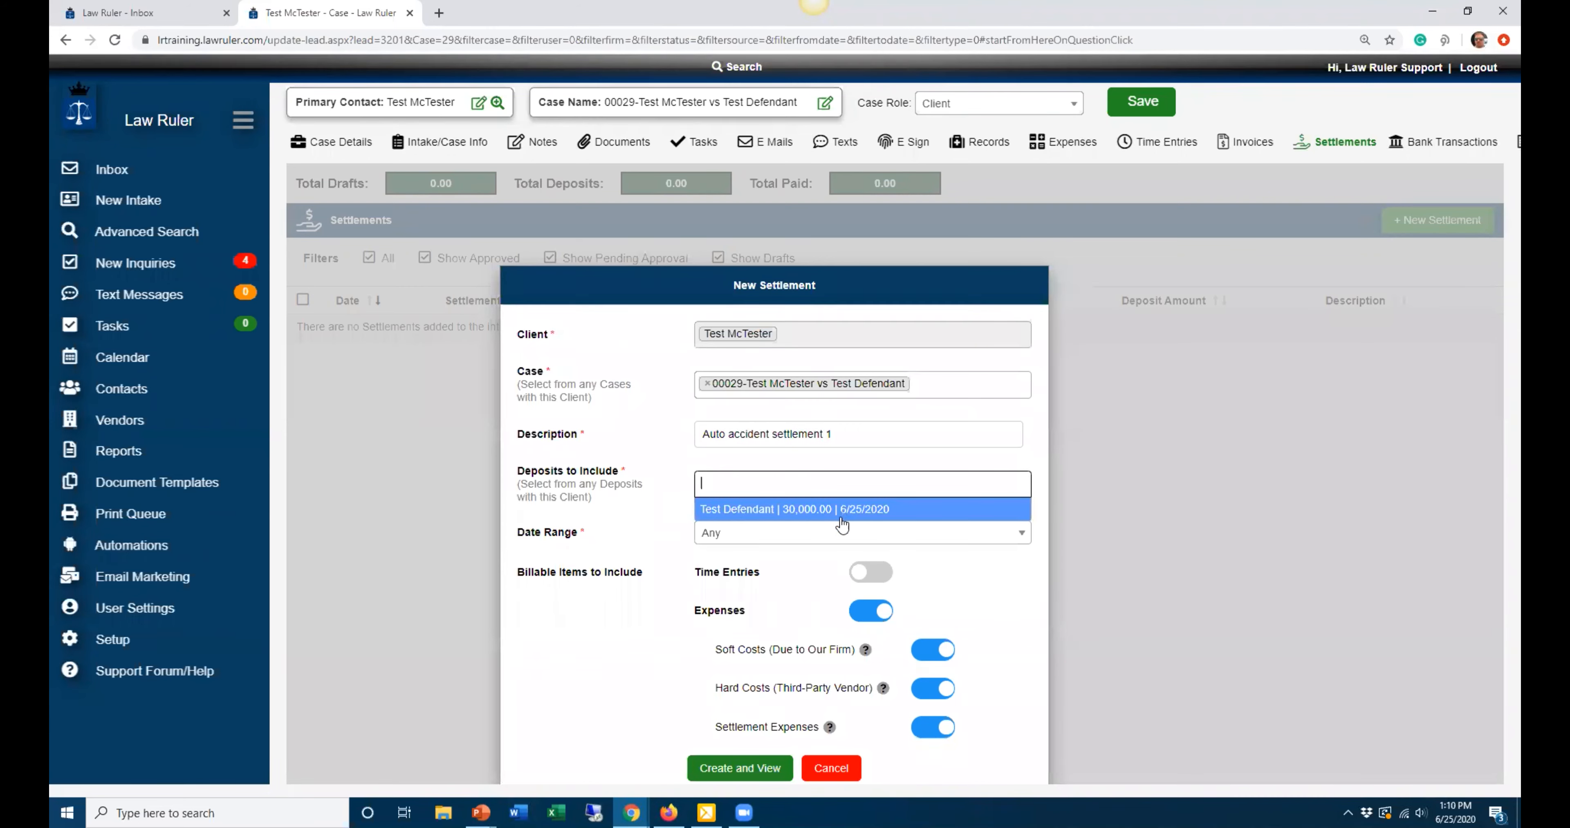
{"action": "left_click", "coordinate": [836, 518]}
{"action": "scroll", "coordinate": [838, 506], "scroll_direction": "down", "scroll_amount": 3}
{"action": "left_click", "coordinate": [714, 598]}
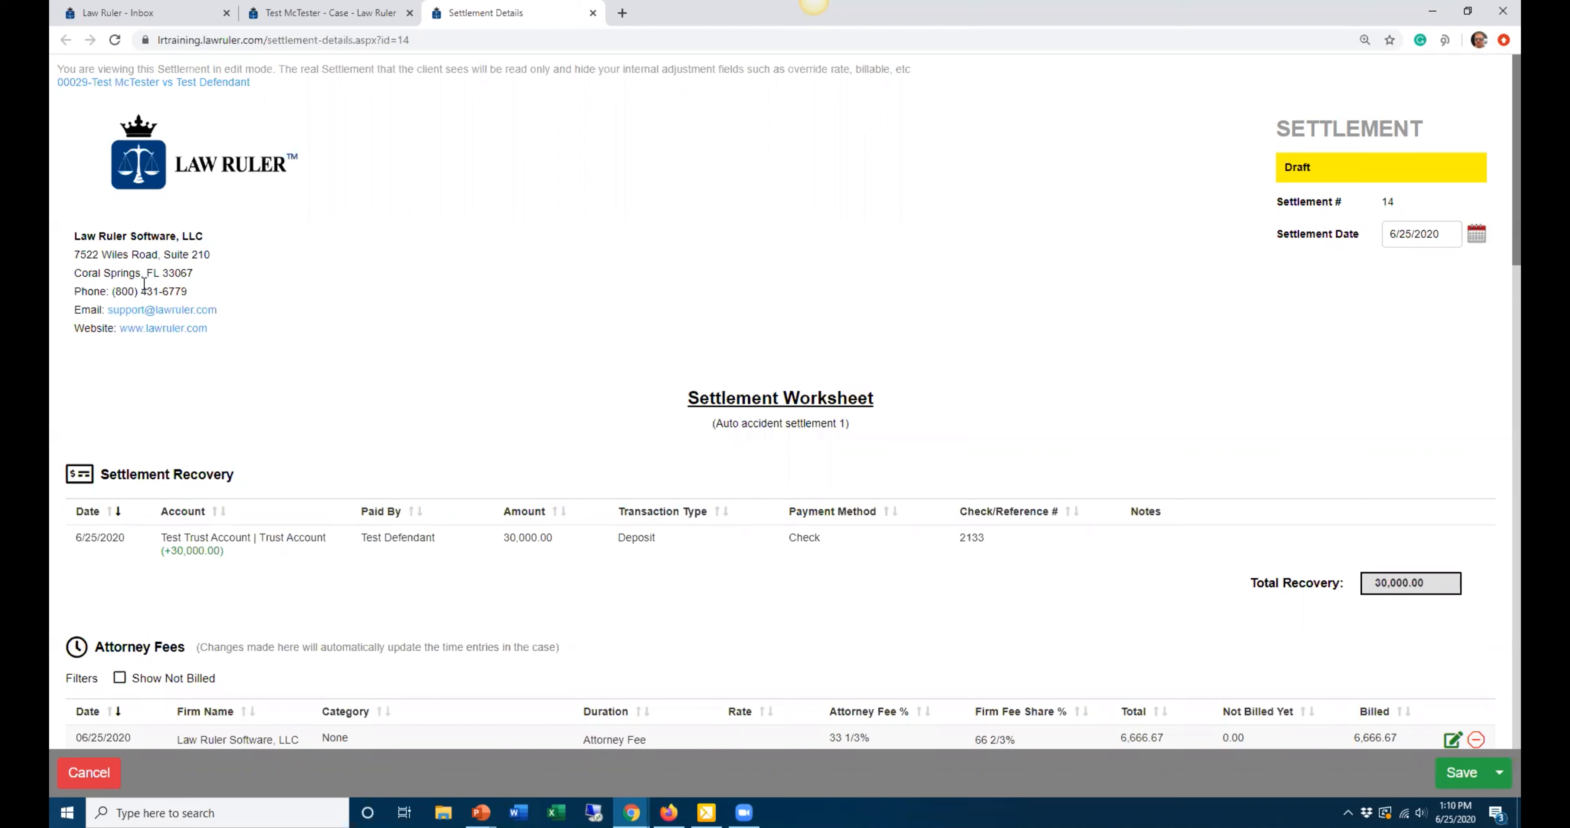
- Review the worksheet's Settlement Recovery section, including the deposit to the trust account
{"action": "scroll", "coordinate": [185, 304], "scroll_direction": "down", "scroll_amount": 3}
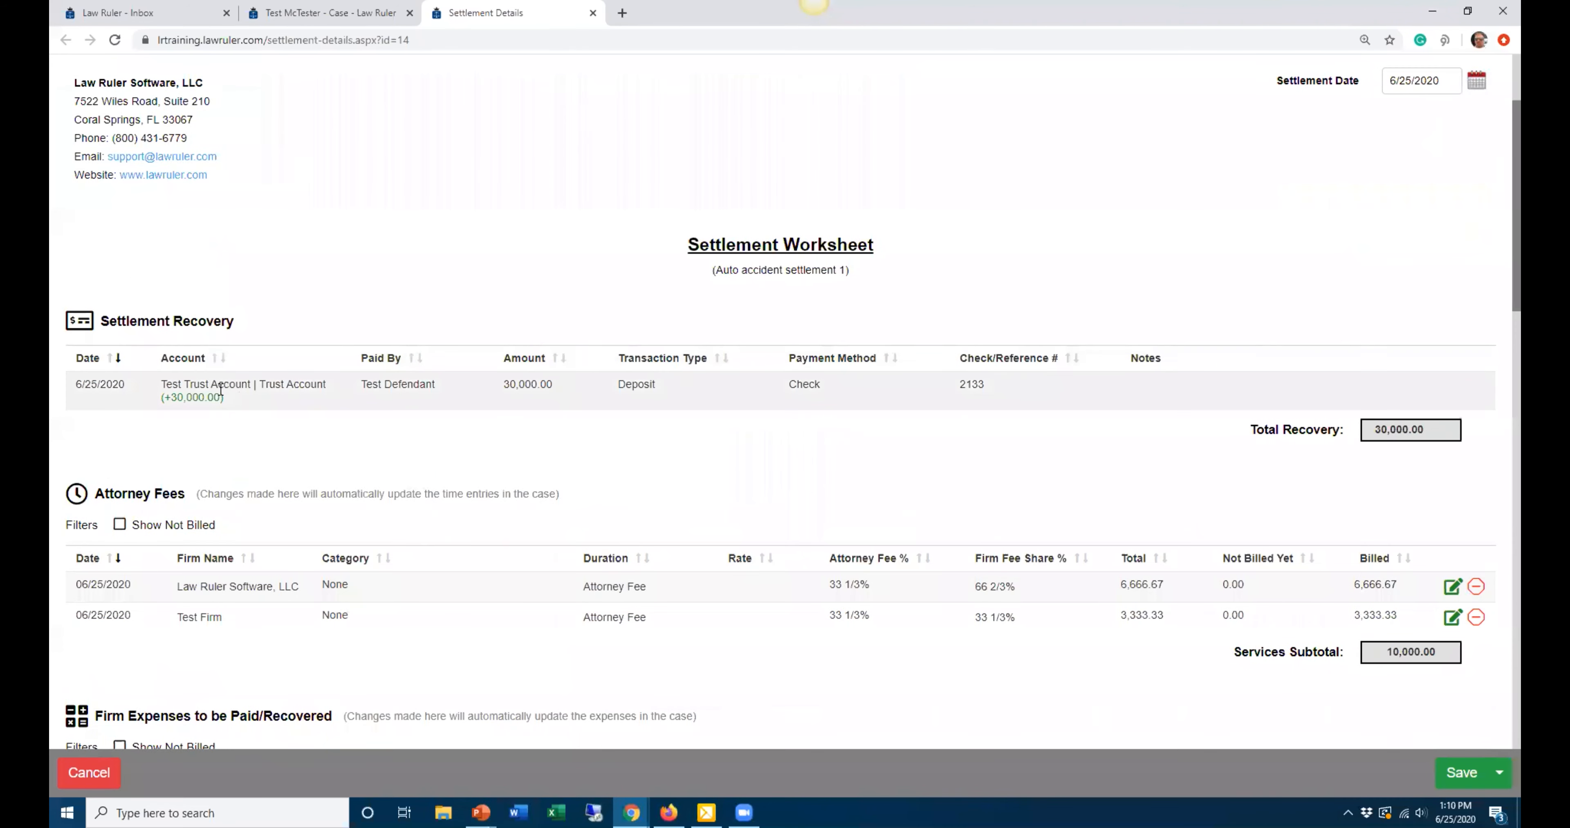
{"action": "left_click_drag", "start_coordinate": [177, 391], "coordinate": [161, 396]}
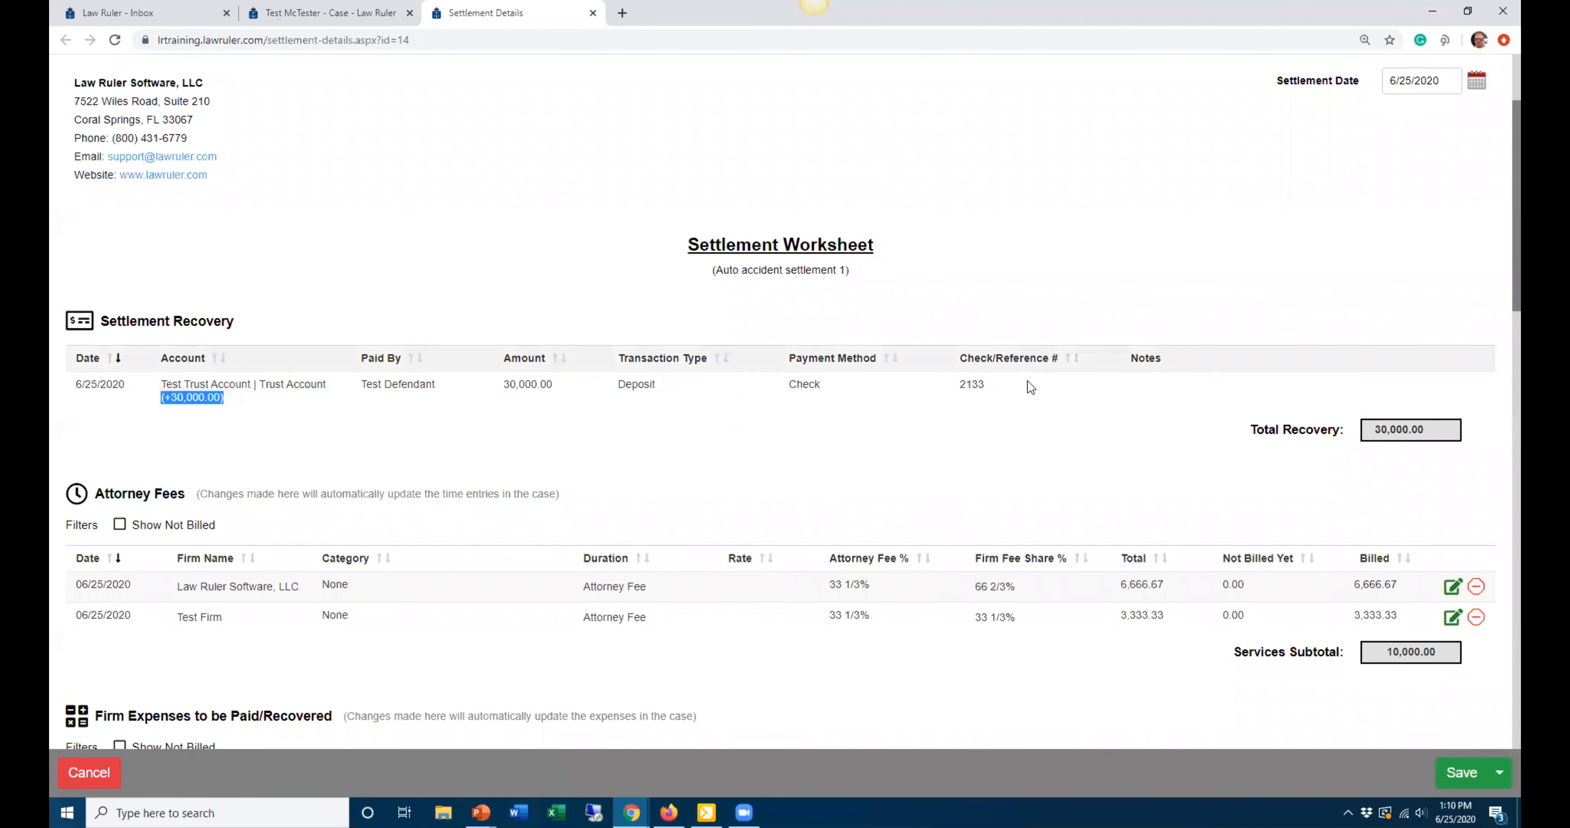
{"action": "scroll", "coordinate": [860, 389], "scroll_direction": "down", "scroll_amount": 4}
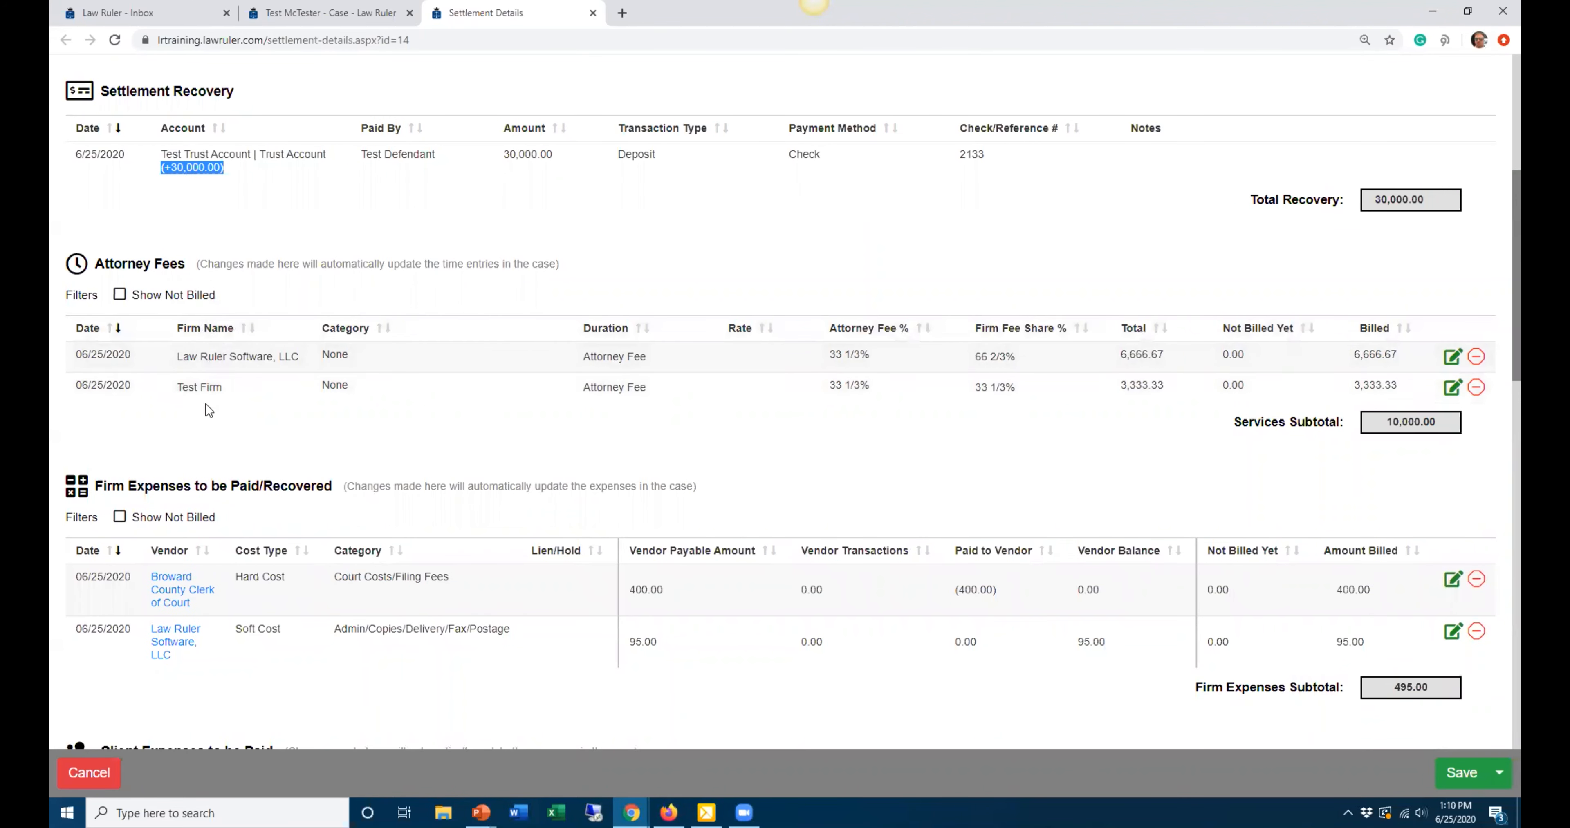
- Check the firms and their fee shares under Firms and Fee Splits on the case record
{"action": "left_click", "coordinate": [303, 15]}
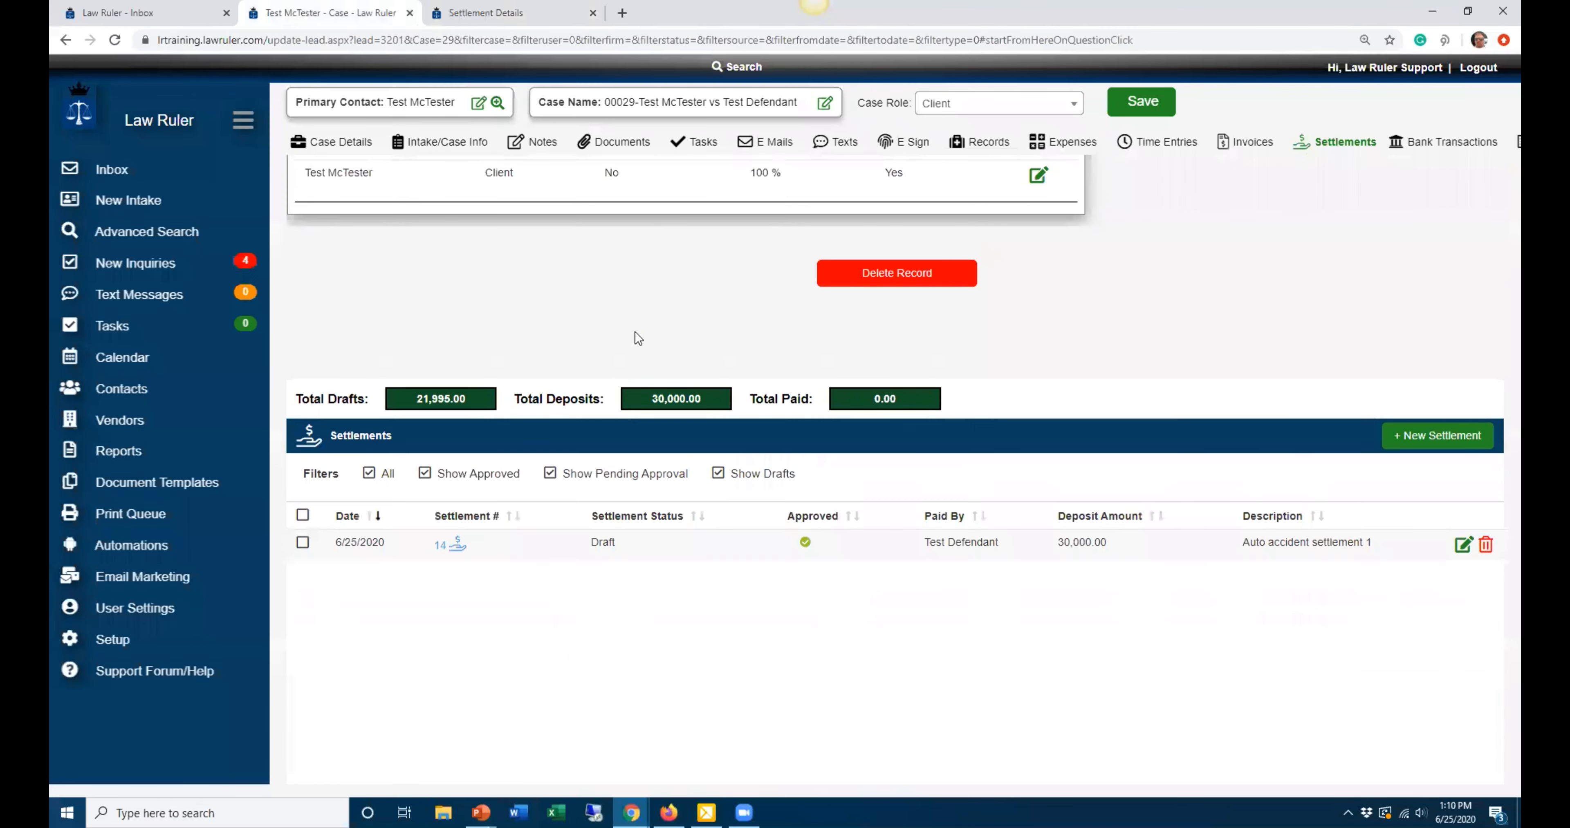
{"action": "scroll", "coordinate": [610, 390], "scroll_direction": "up", "scroll_amount": 2}
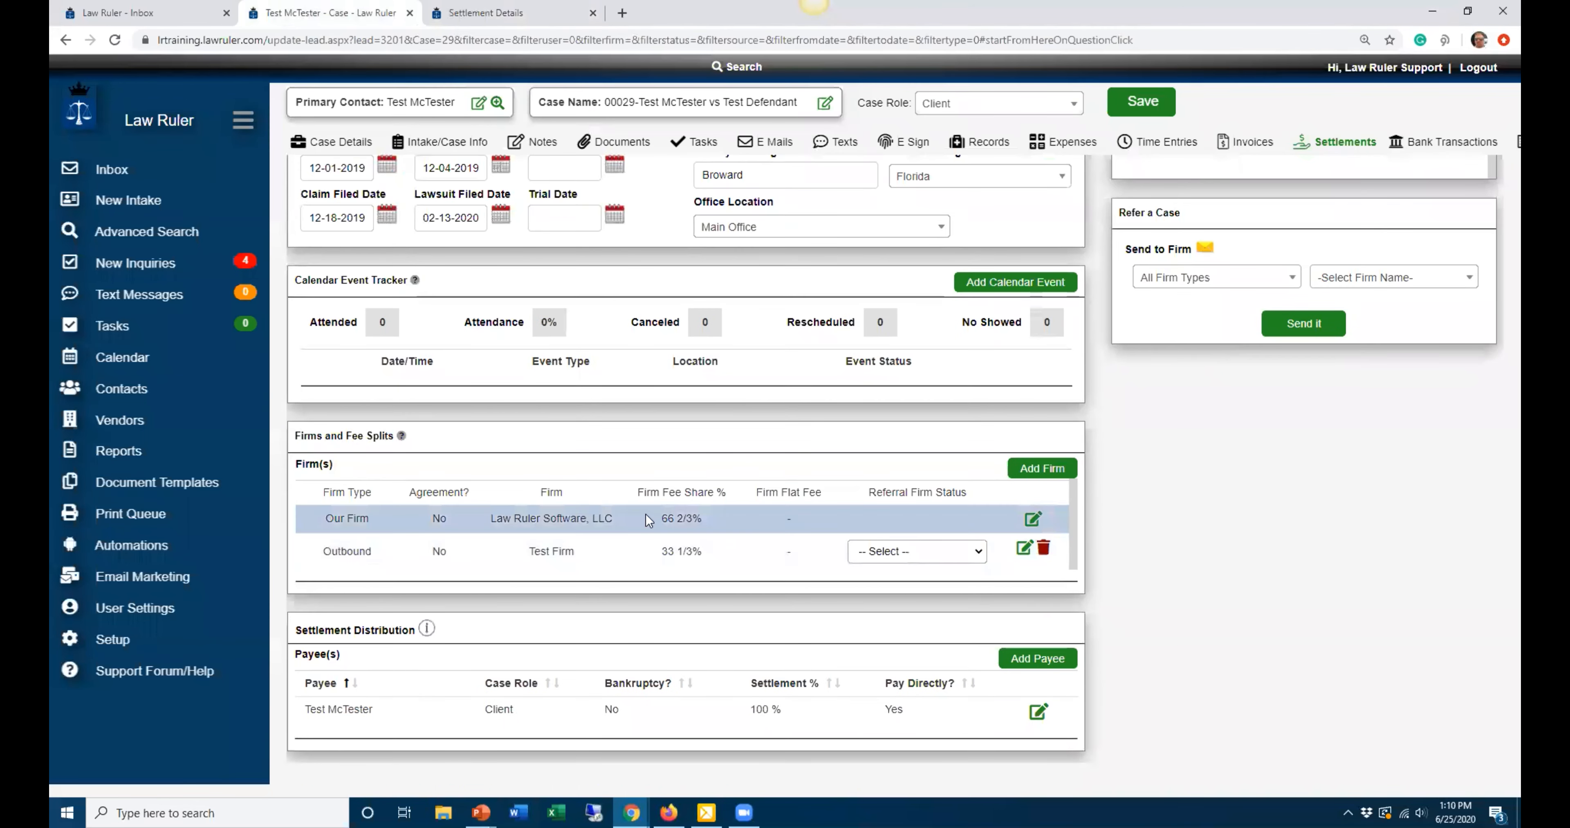
{"action": "left_click_drag", "start_coordinate": [496, 519], "coordinate": [616, 527]}
{"action": "left_click_drag", "start_coordinate": [529, 550], "coordinate": [581, 556]}
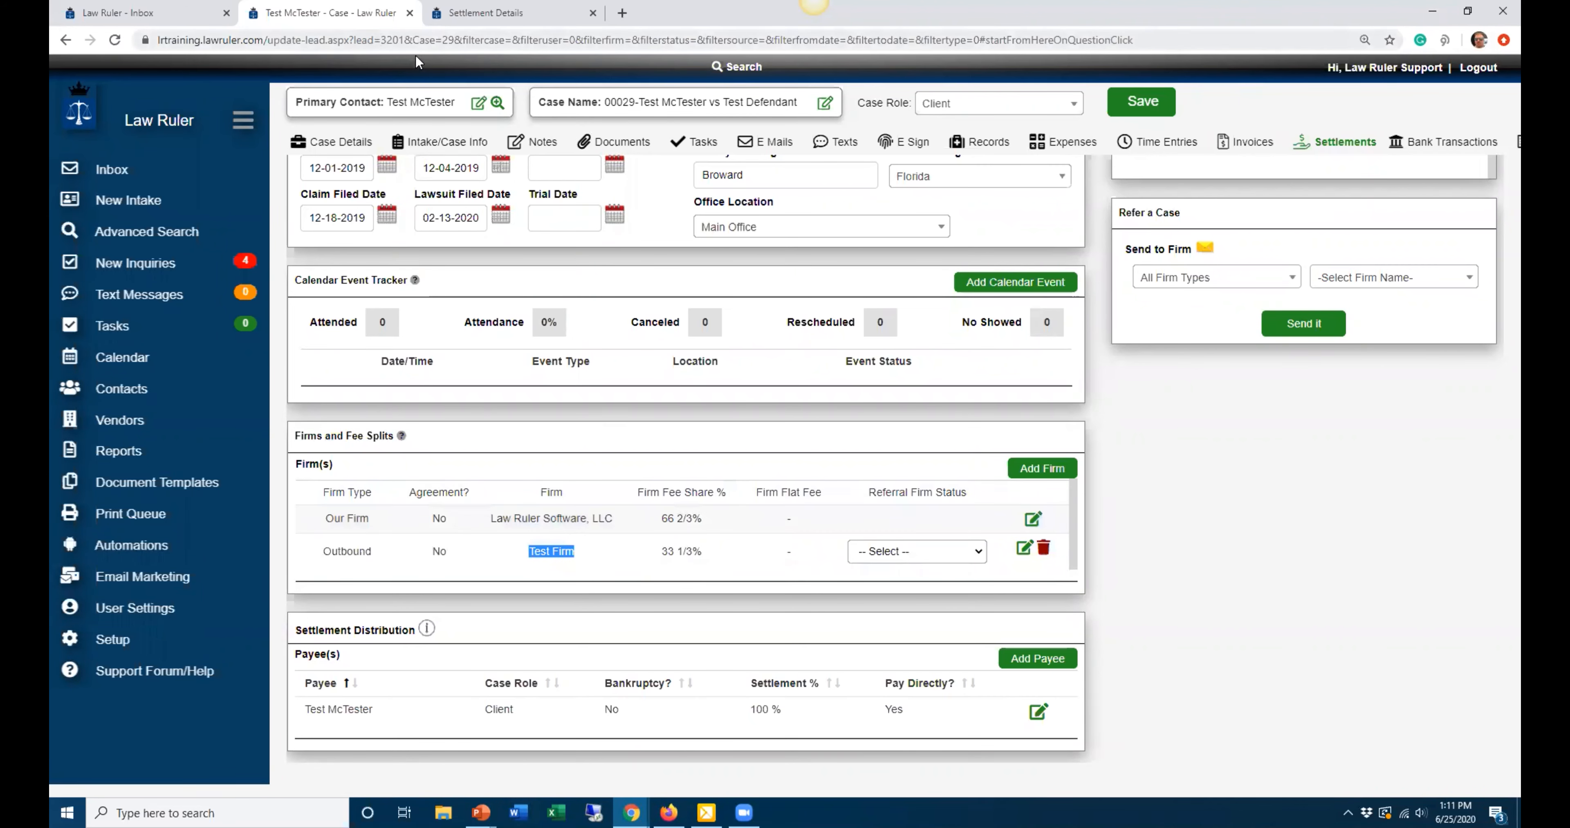
- Return to the settlement worksheet and examine both firms' billed attorney fees, viewing the Law Ruler Software fee's editable fields without changing them
{"action": "left_click", "coordinate": [487, 10]}
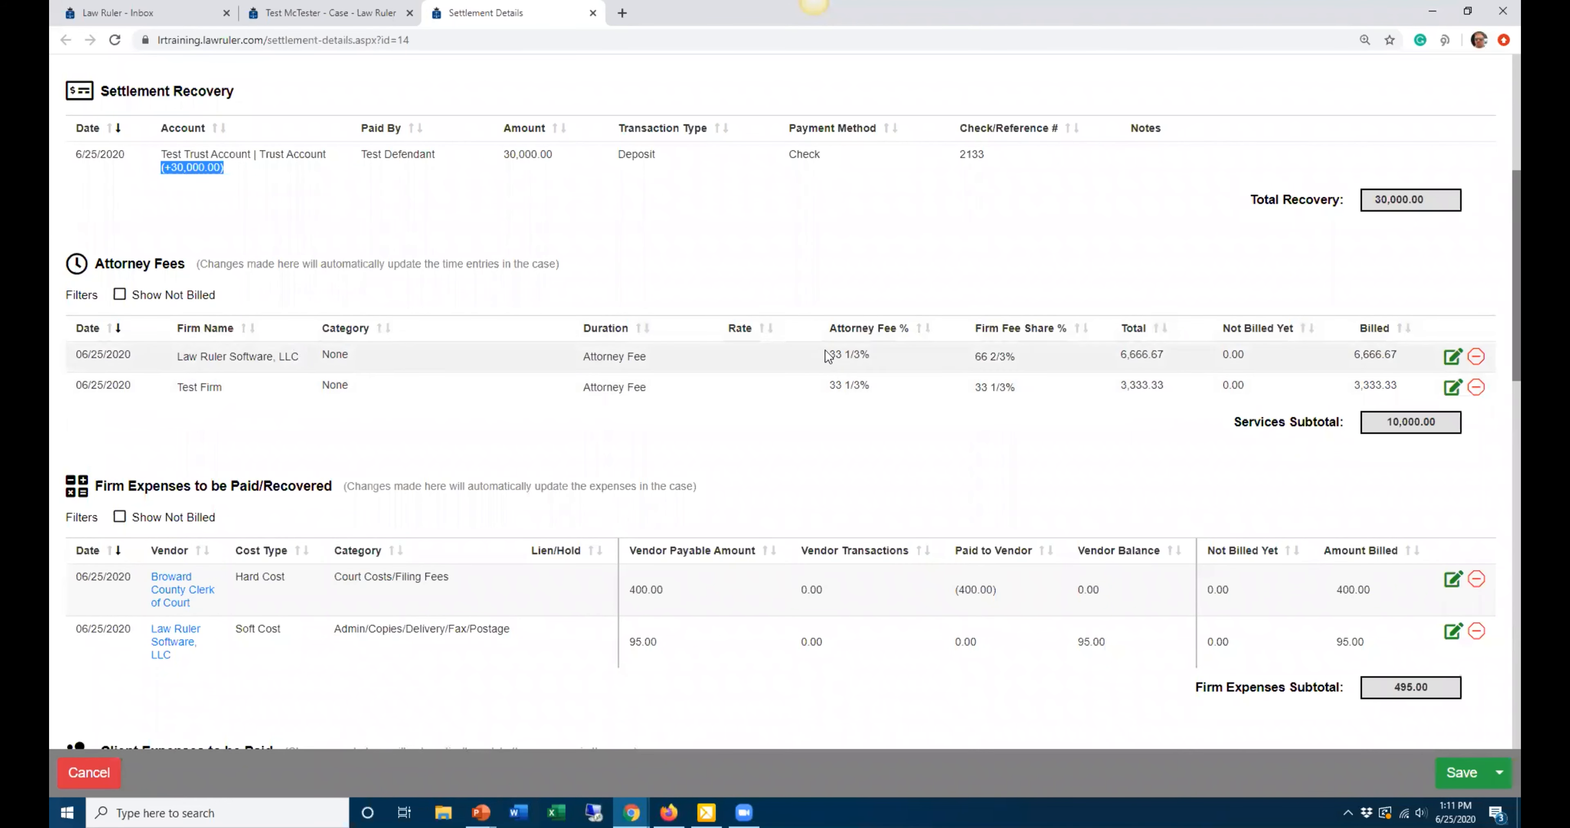
{"action": "double_click", "coordinate": [1375, 354]}
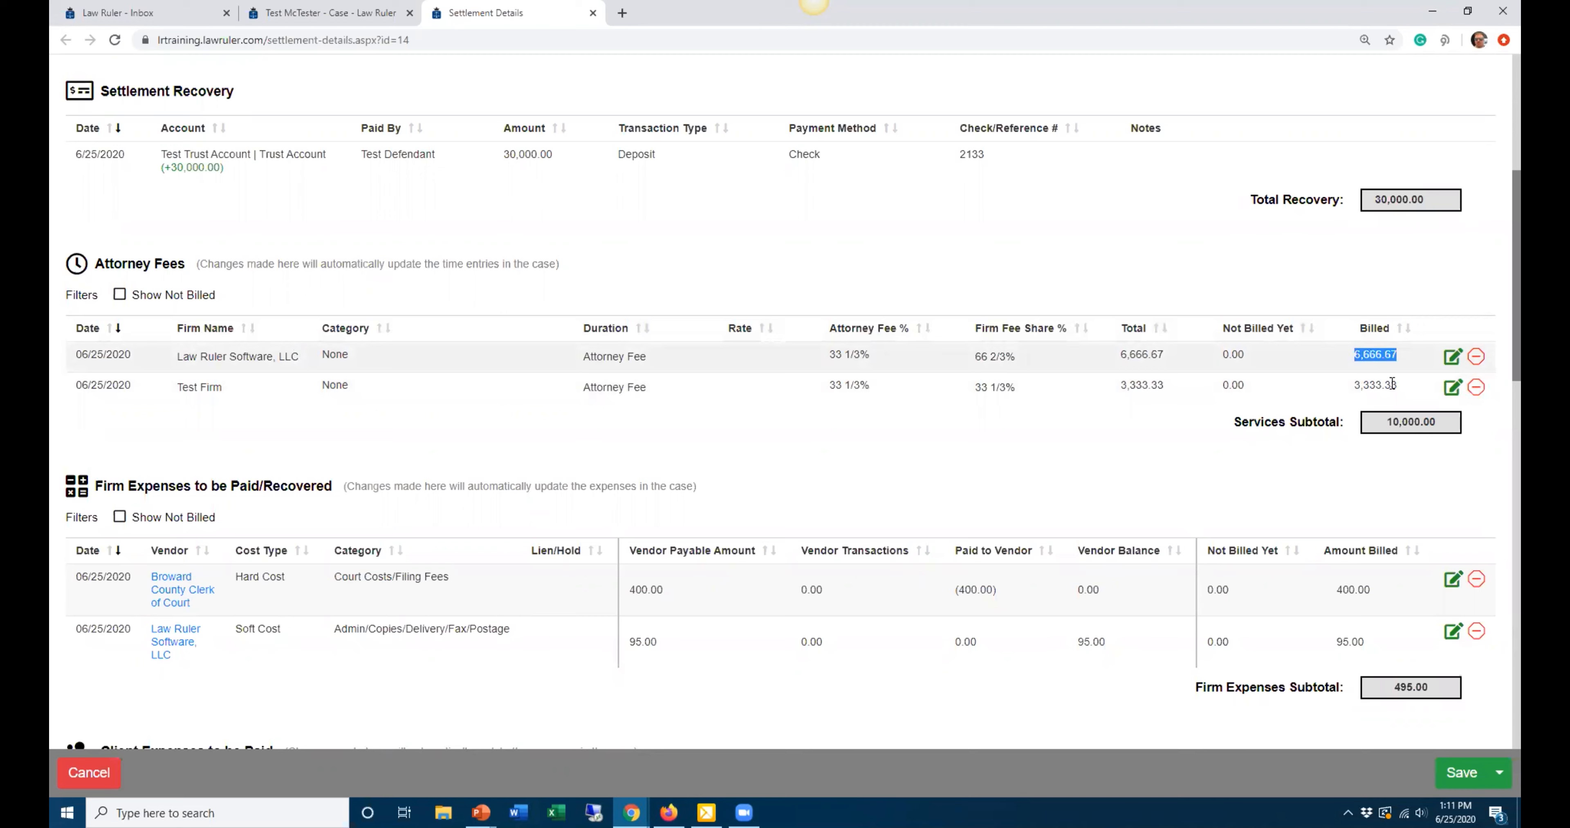
{"action": "left_click", "coordinate": [1369, 389]}
{"action": "left_click", "coordinate": [626, 421]}
{"action": "left_click", "coordinate": [1454, 360]}
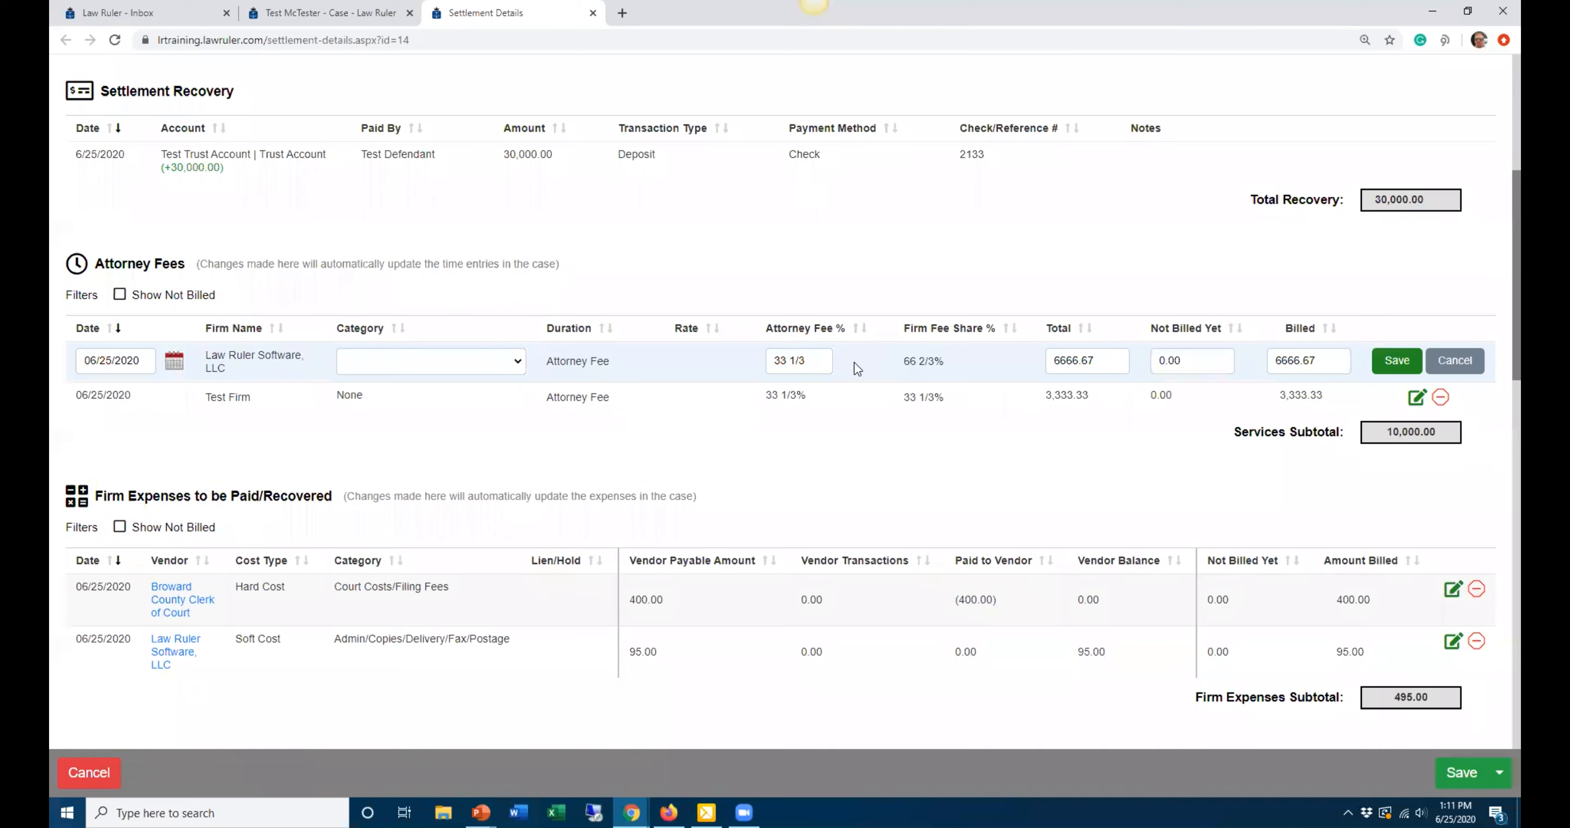
{"action": "left_click", "coordinate": [1465, 366]}
- Review the worksheet's firm expenses, client expenses, total deductions and client payment due
{"action": "scroll", "coordinate": [691, 348], "scroll_direction": "down", "scroll_amount": 4}
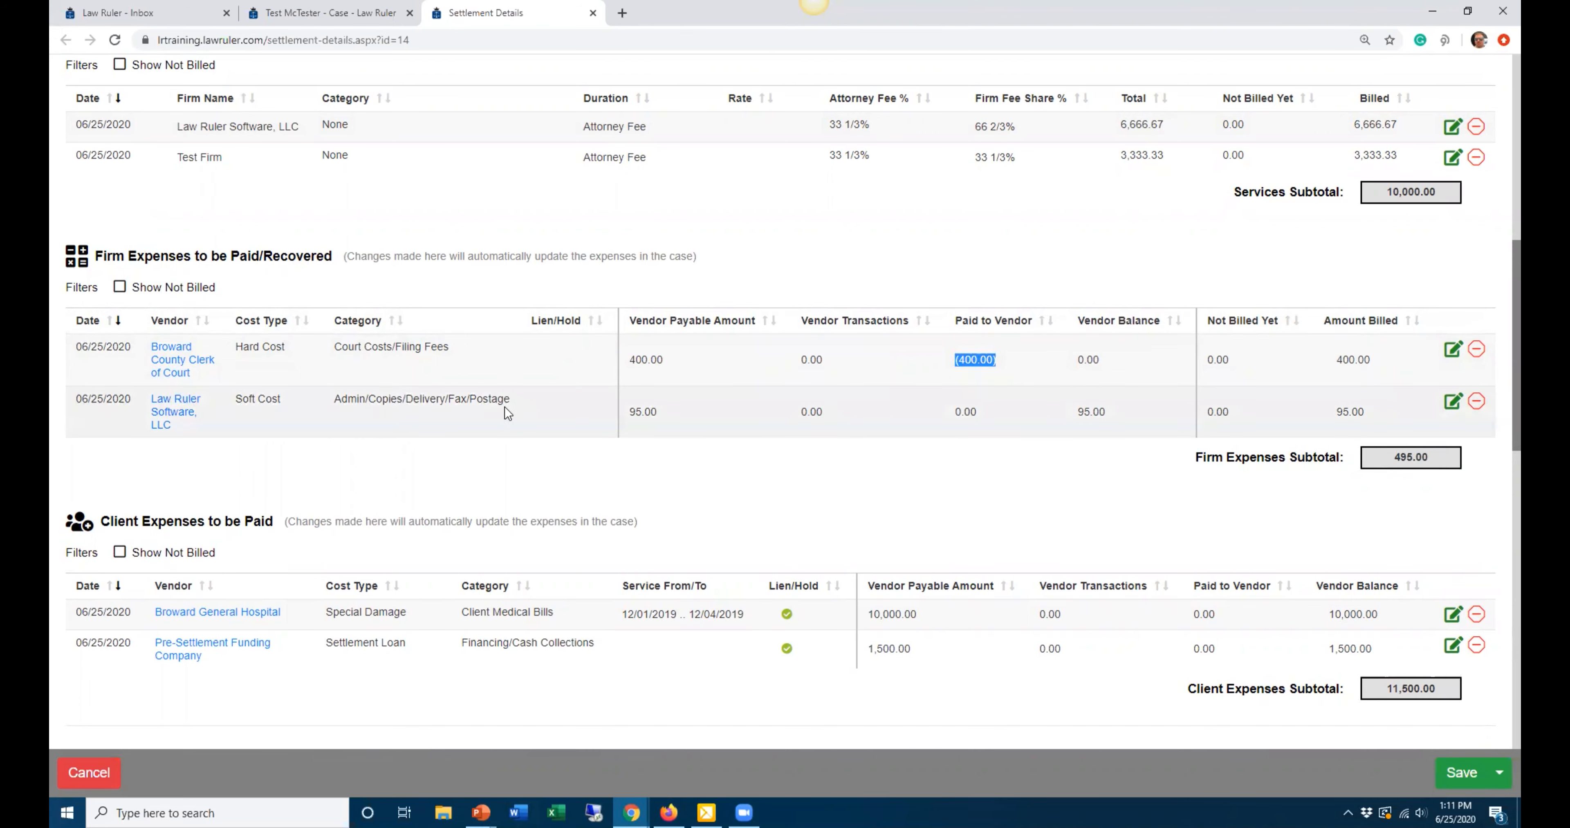
{"action": "left_click", "coordinate": [1111, 413]}
{"action": "left_click_drag", "start_coordinate": [1430, 457], "coordinate": [1400, 460]}
{"action": "scroll", "coordinate": [1348, 439], "scroll_direction": "down", "scroll_amount": 4}
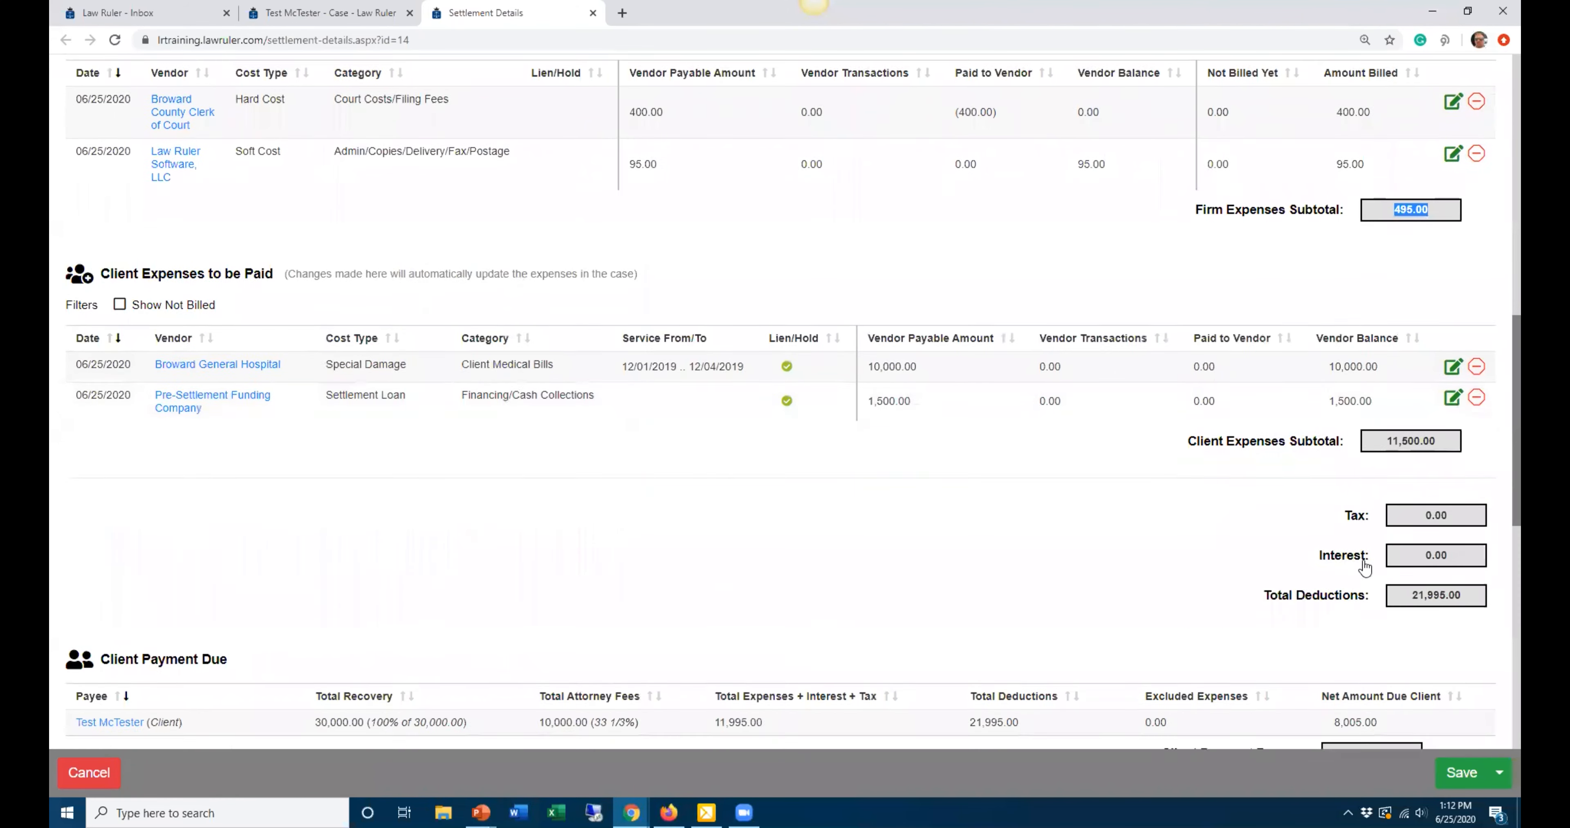
{"action": "scroll", "coordinate": [1362, 561], "scroll_direction": "down", "scroll_amount": 2}
{"action": "left_click_drag", "start_coordinate": [1379, 618], "coordinate": [1360, 612]}
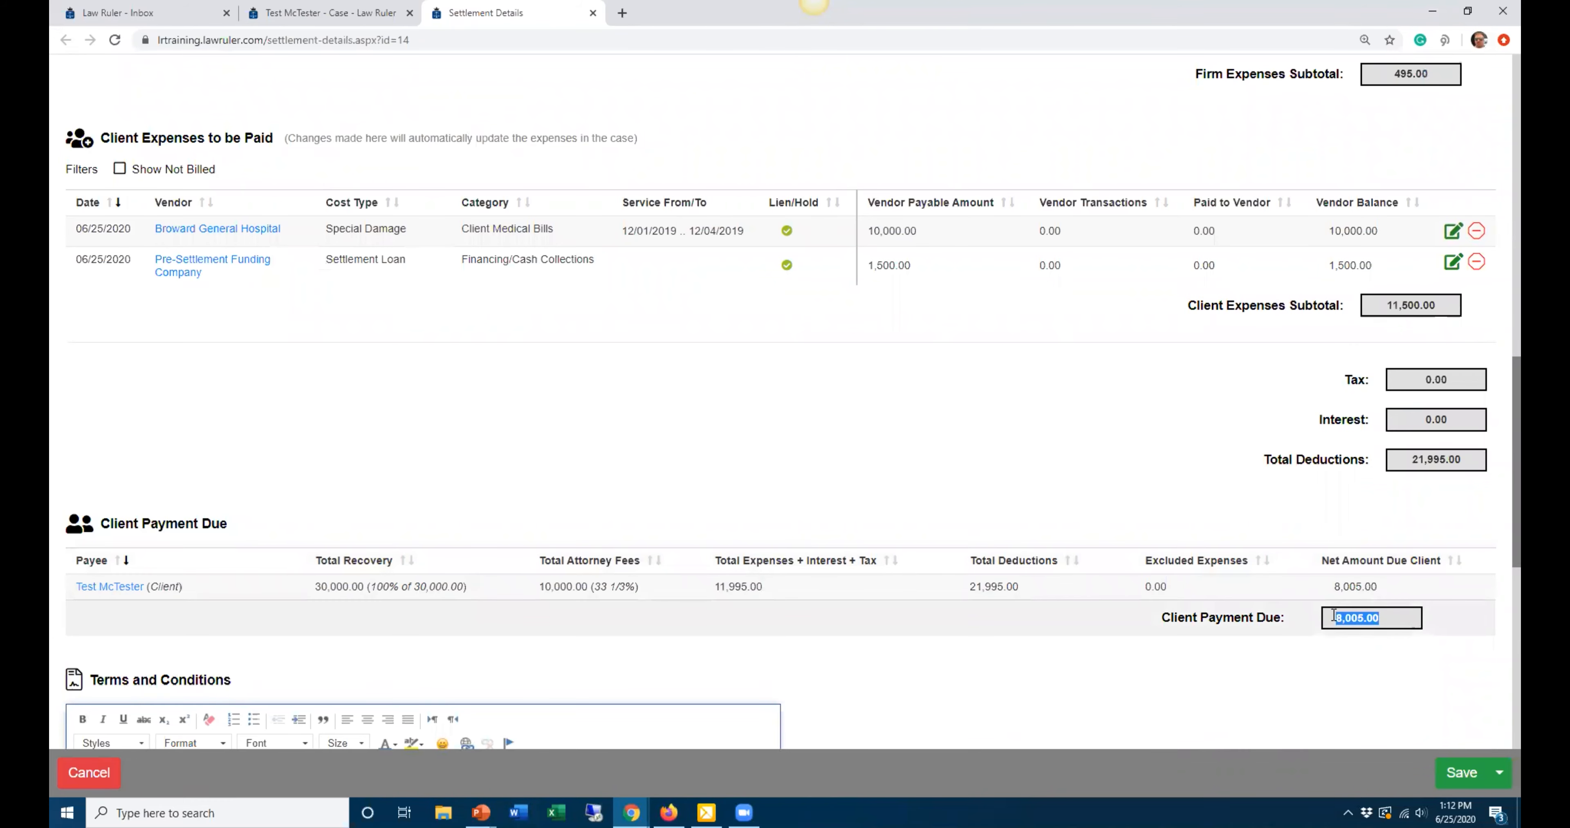
- Remove the Law Ruler Software, LLC soft cost from the settlement's firm expenses and check the client payment due
{"action": "scroll", "coordinate": [1305, 502], "scroll_direction": "up", "scroll_amount": 4}
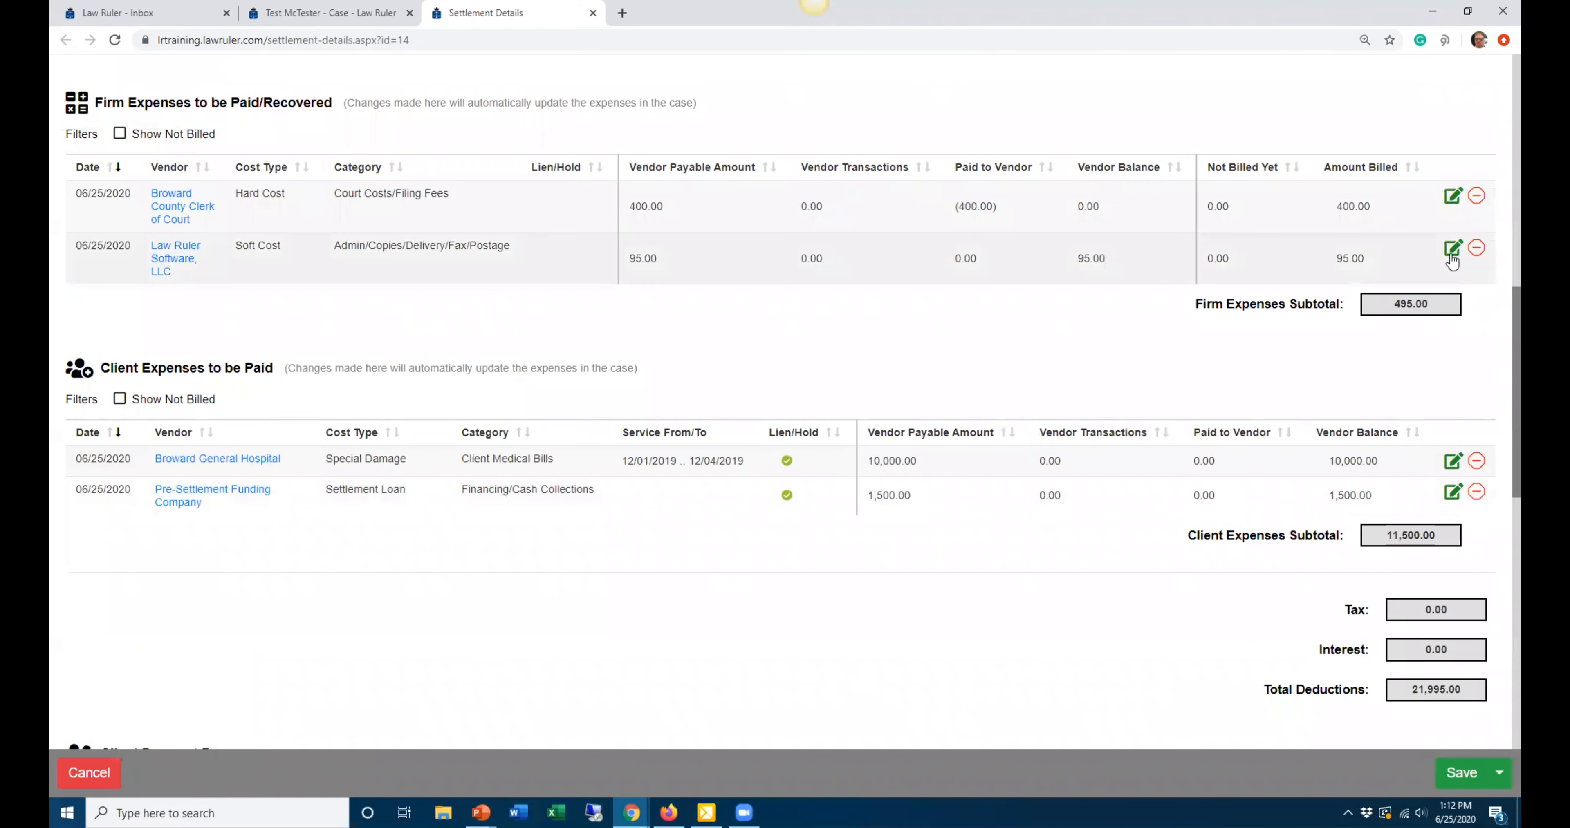
{"action": "left_click", "coordinate": [1476, 248]}
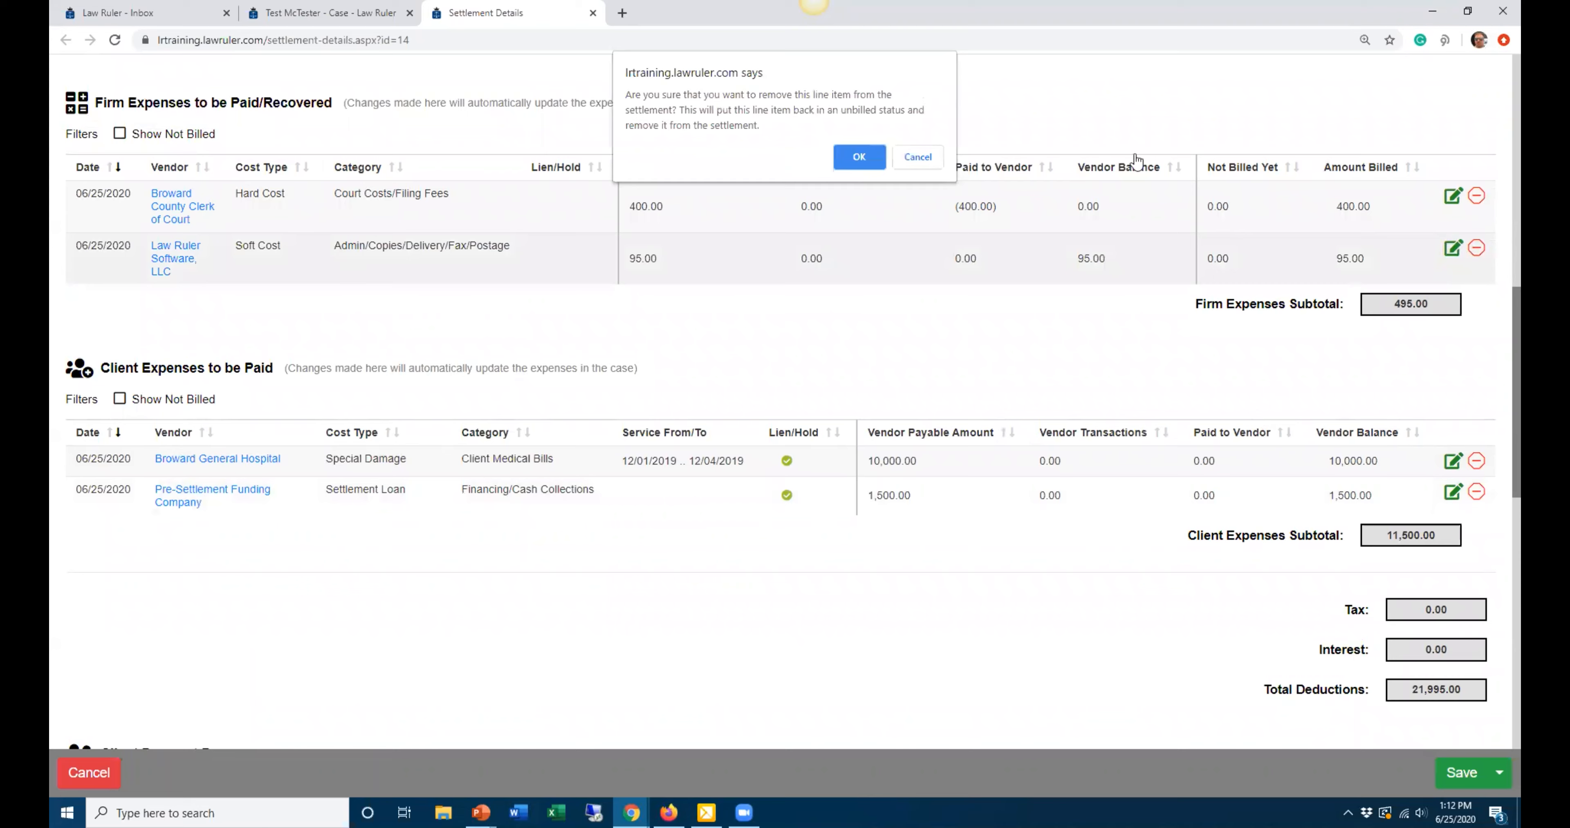
{"action": "left_click", "coordinate": [856, 155]}
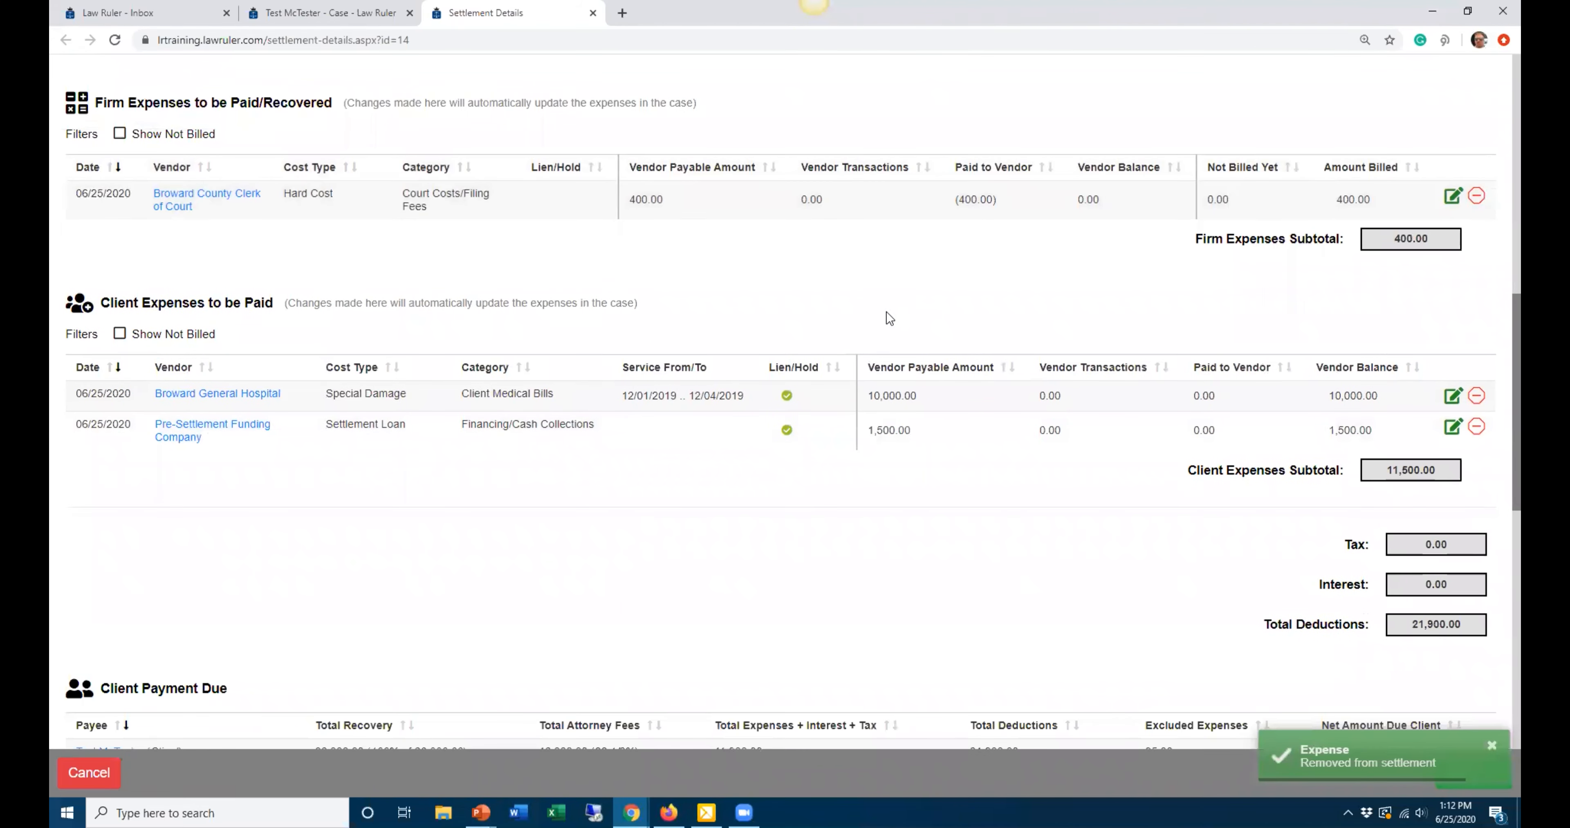
{"action": "scroll", "coordinate": [887, 311], "scroll_direction": "down", "scroll_amount": 5}
{"action": "left_click_drag", "start_coordinate": [1380, 477], "coordinate": [1332, 481]}
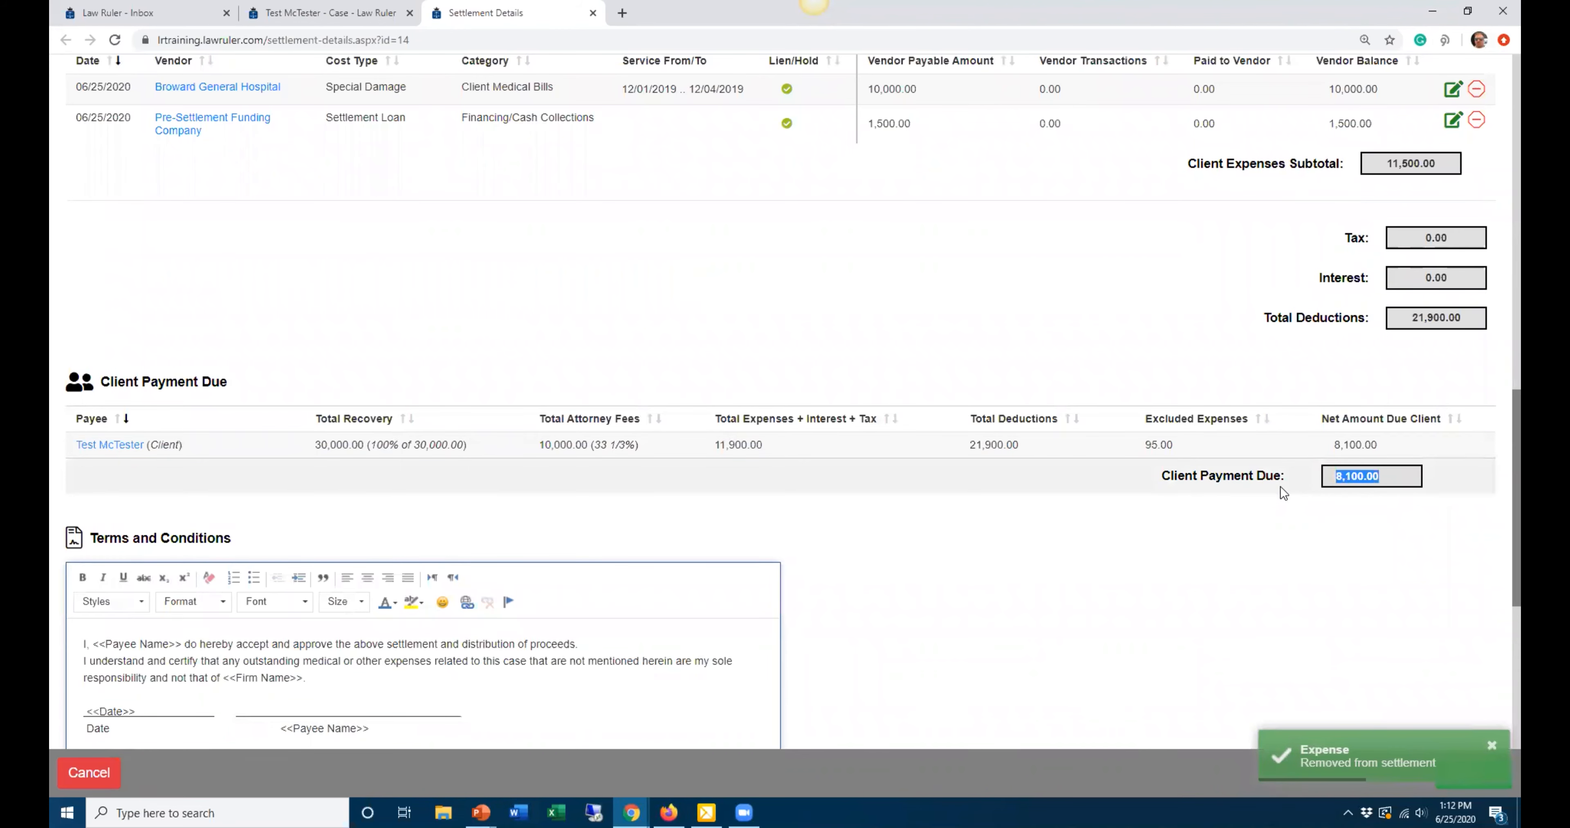
- Show the not-billed firm expenses, add the Law Ruler Software, LLC soft cost back to the settlement, and recheck the client payment due
{"action": "scroll", "coordinate": [1277, 481], "scroll_direction": "up", "scroll_amount": 6}
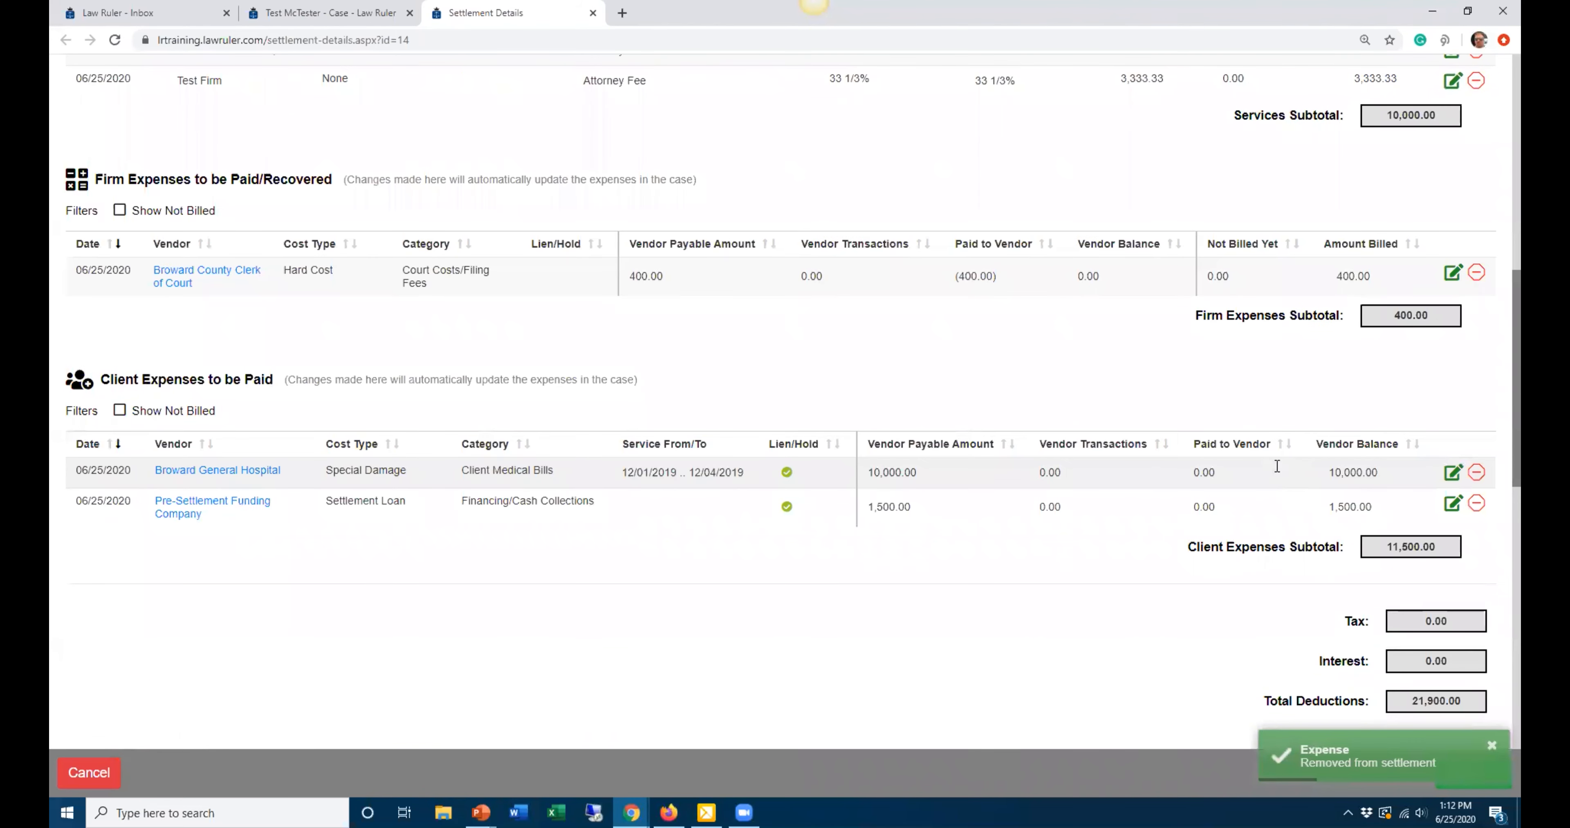
{"action": "scroll", "coordinate": [1276, 466], "scroll_direction": "down", "scroll_amount": 4}
{"action": "scroll", "coordinate": [1275, 466], "scroll_direction": "up", "scroll_amount": 4}
{"action": "scroll", "coordinate": [329, 335], "scroll_direction": "down", "scroll_amount": 2}
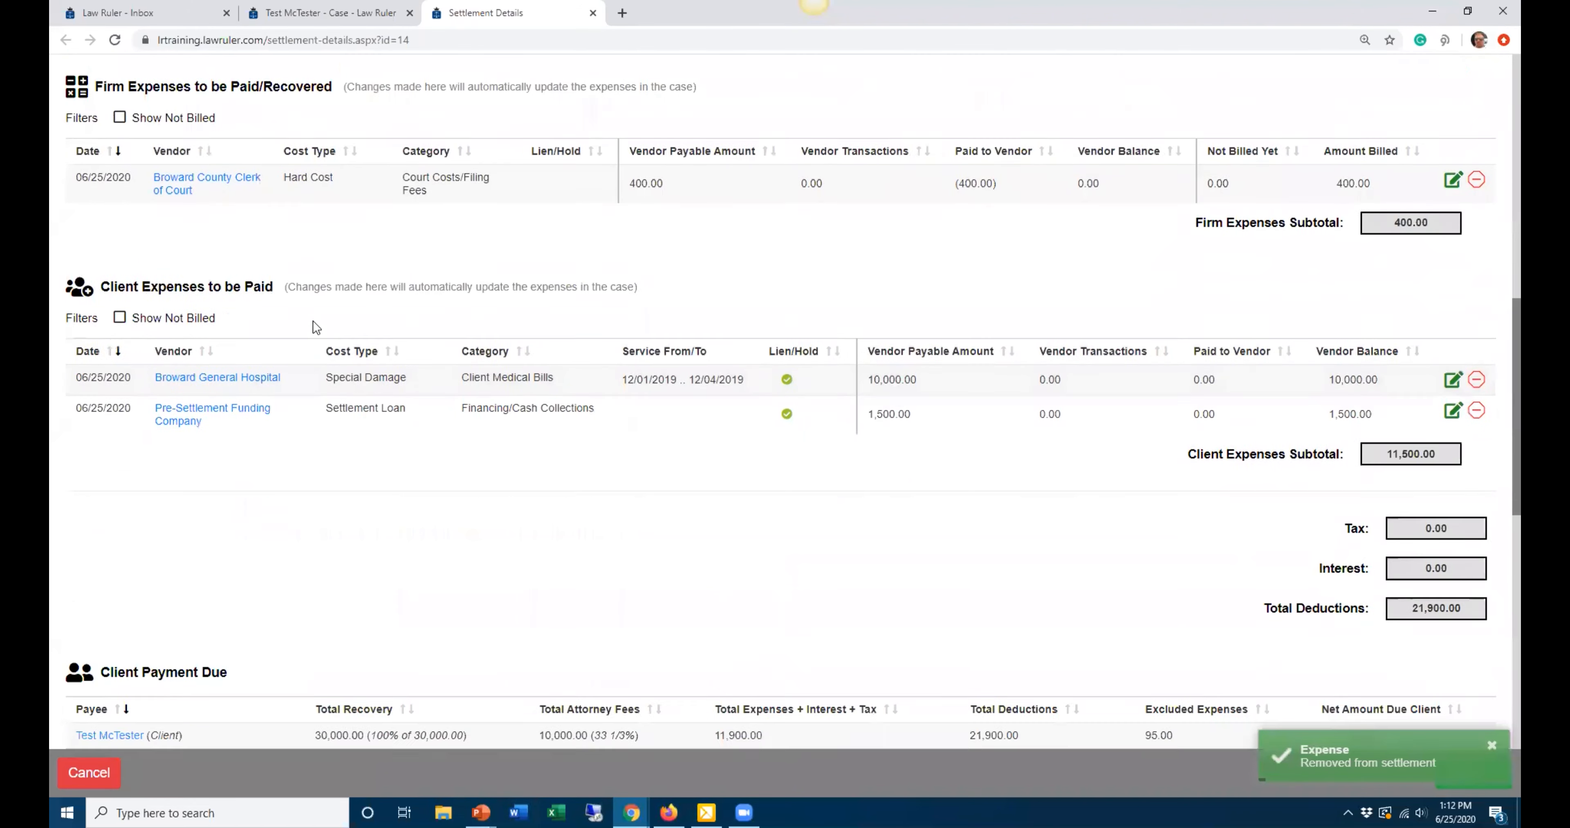
{"action": "scroll", "coordinate": [220, 274], "scroll_direction": "up", "scroll_amount": 2}
{"action": "left_click", "coordinate": [119, 212]}
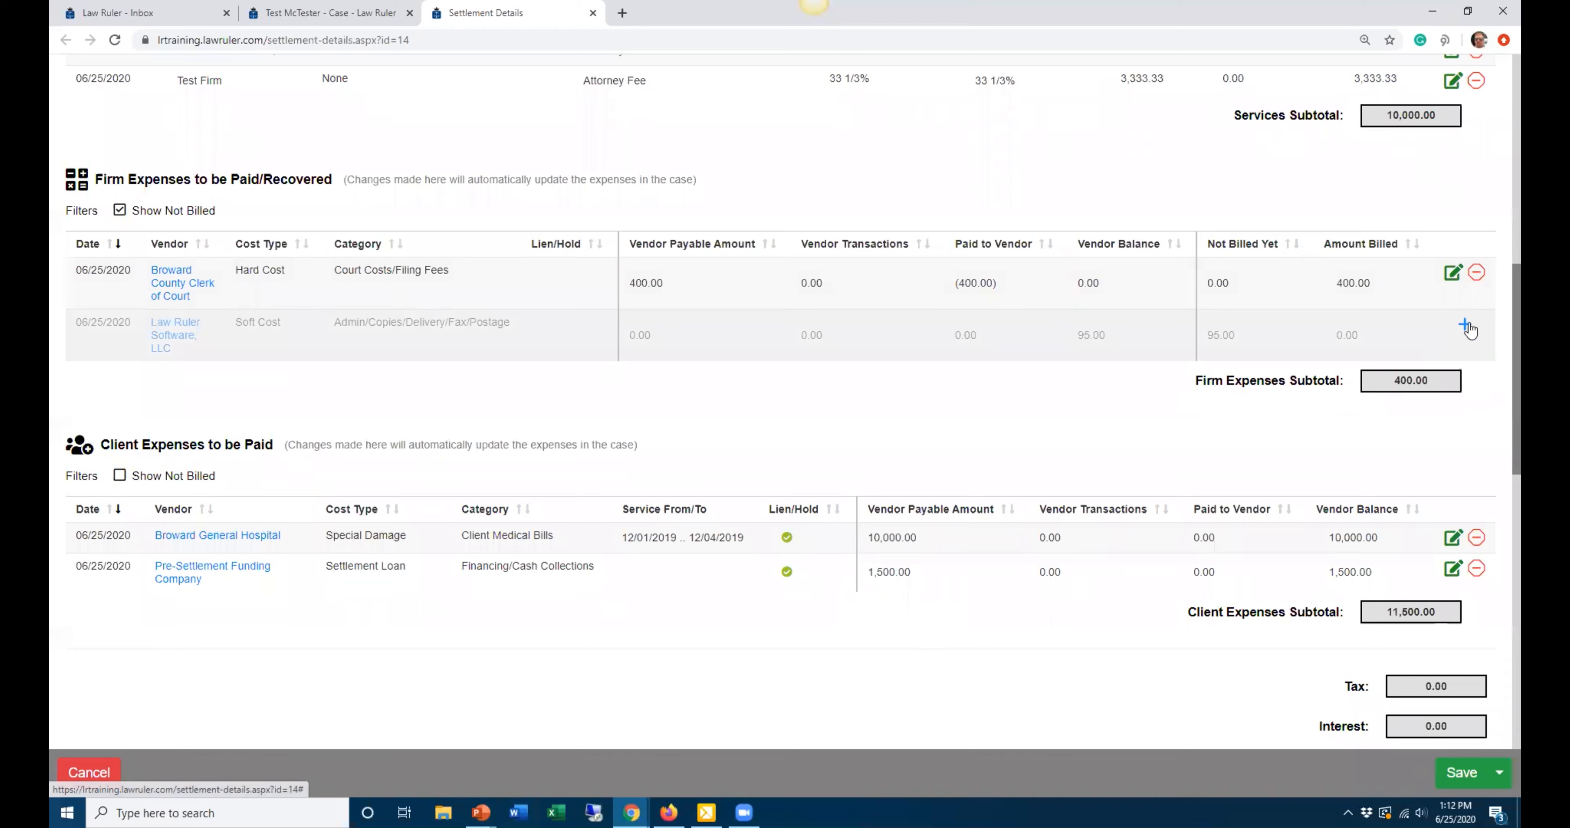
{"action": "left_click", "coordinate": [1465, 326]}
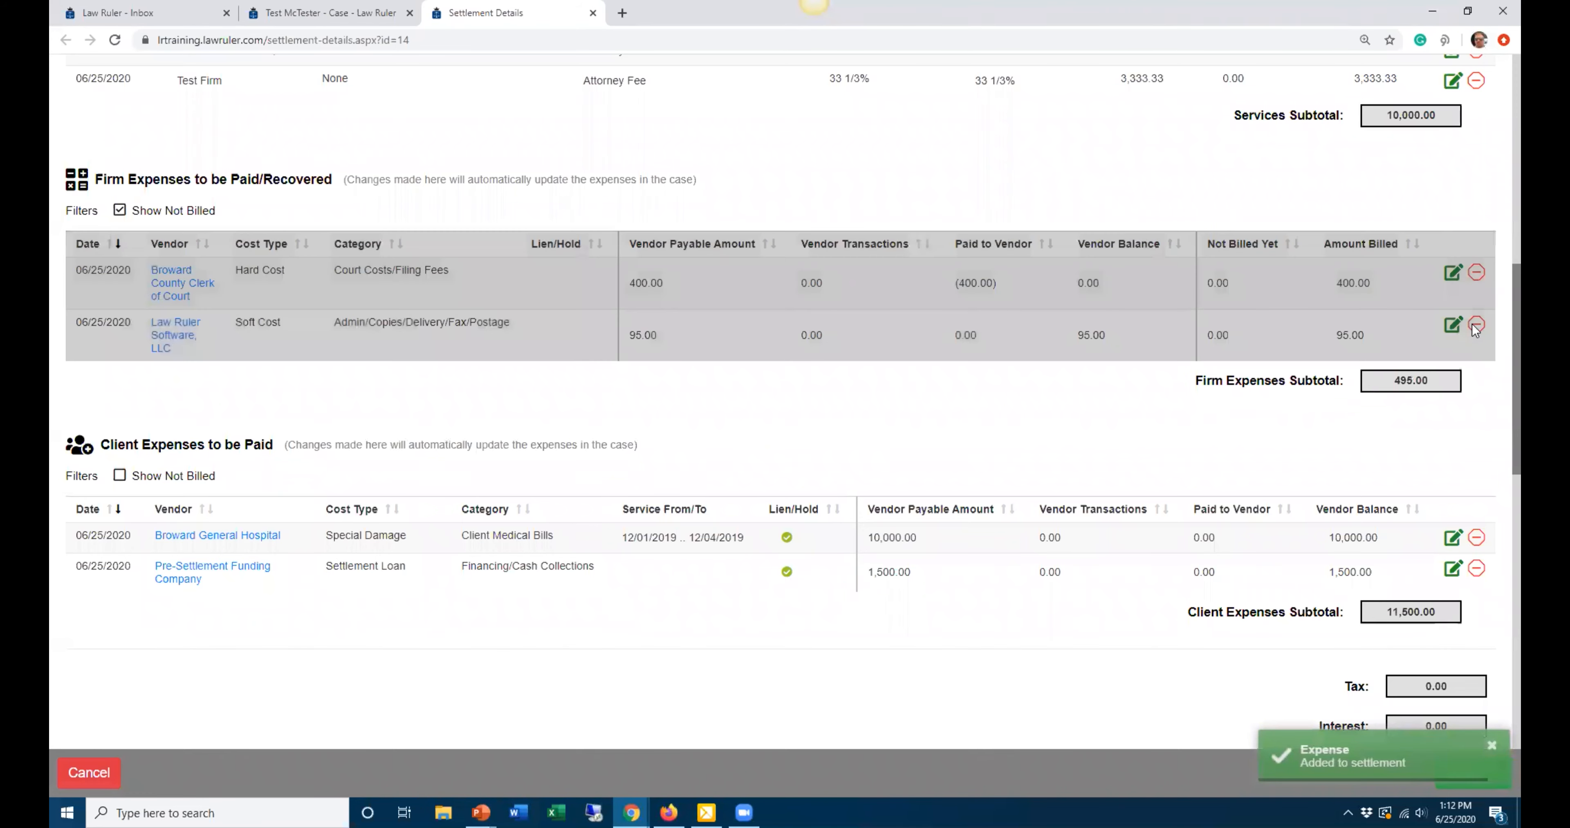
{"action": "scroll", "coordinate": [1393, 370], "scroll_direction": "down", "scroll_amount": 4}
{"action": "left_click_drag", "start_coordinate": [1382, 619], "coordinate": [1334, 617]}
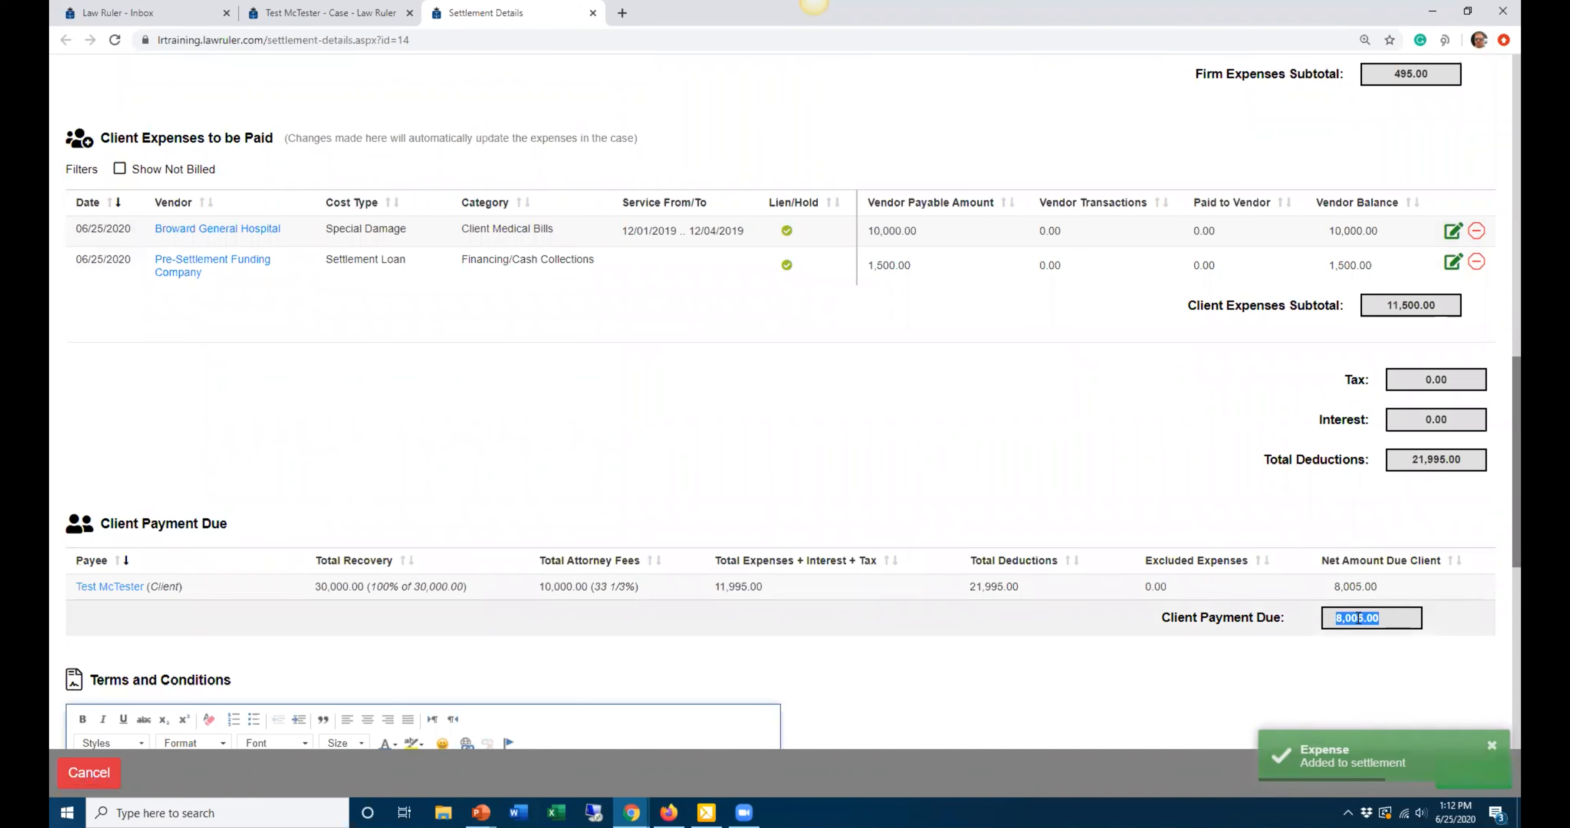
- Examine the firm and client expenses, total deductions and client payment due on the draft worksheet
{"action": "scroll", "coordinate": [349, 305], "scroll_direction": "up", "scroll_amount": 5}
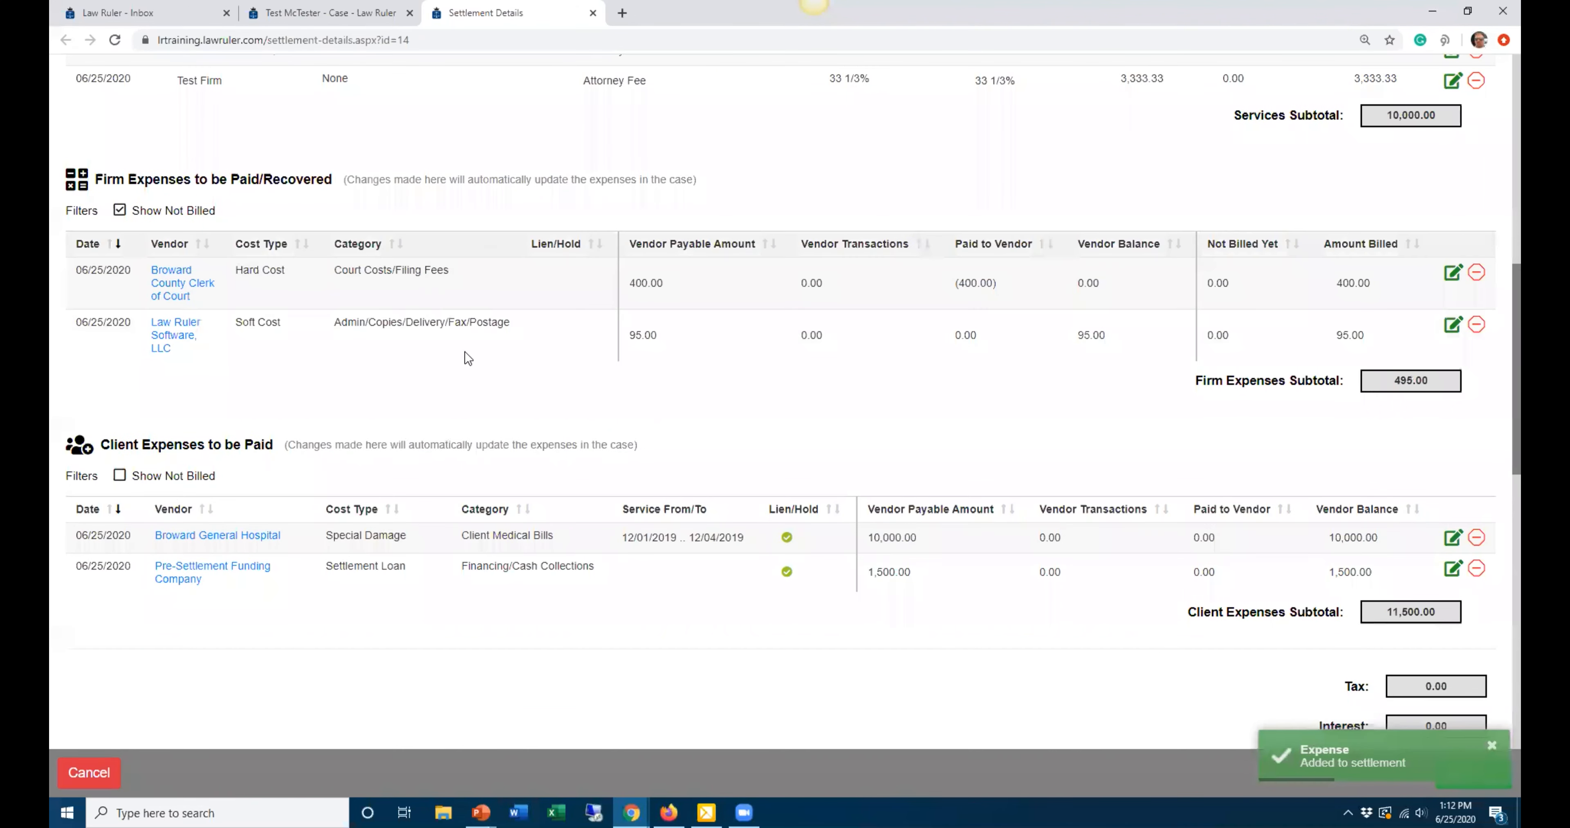
{"action": "scroll", "coordinate": [228, 235], "scroll_direction": "down", "scroll_amount": 4}
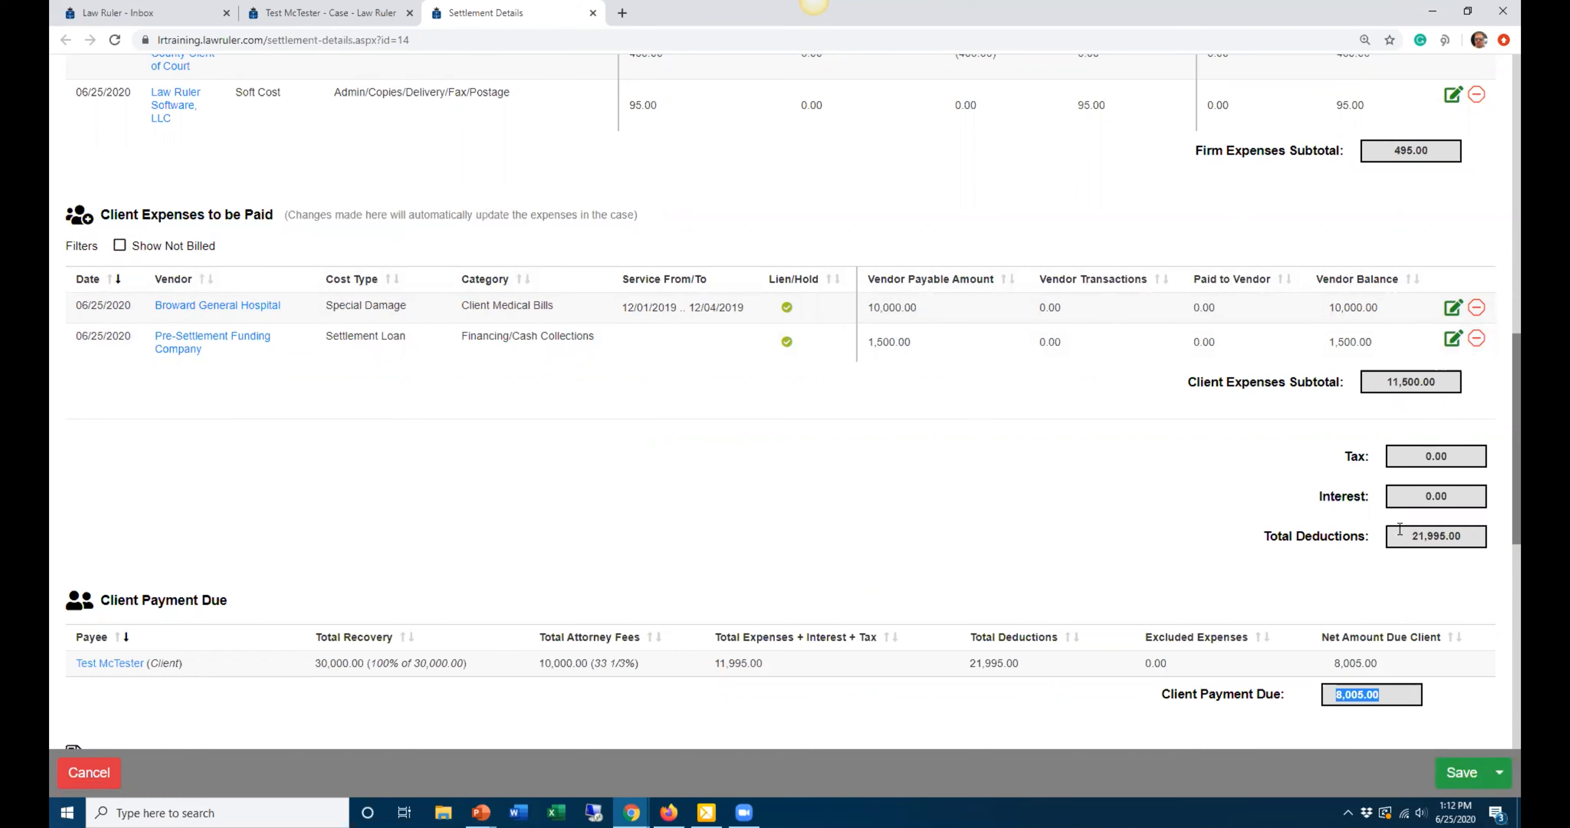
{"action": "left_click_drag", "start_coordinate": [1481, 542], "coordinate": [1405, 534]}
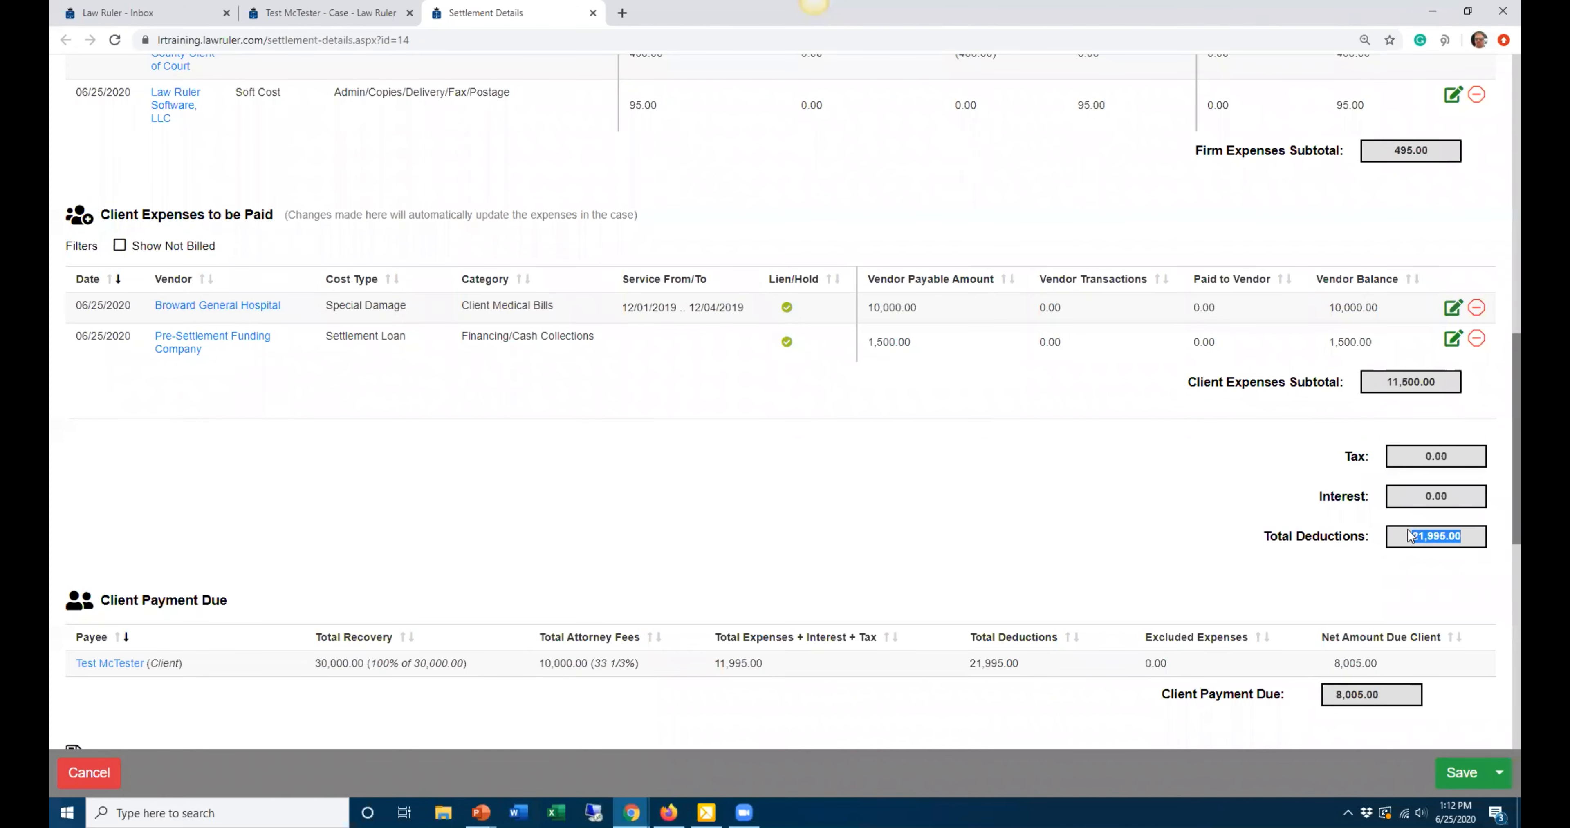
{"action": "scroll", "coordinate": [1402, 534], "scroll_direction": "down", "scroll_amount": 5}
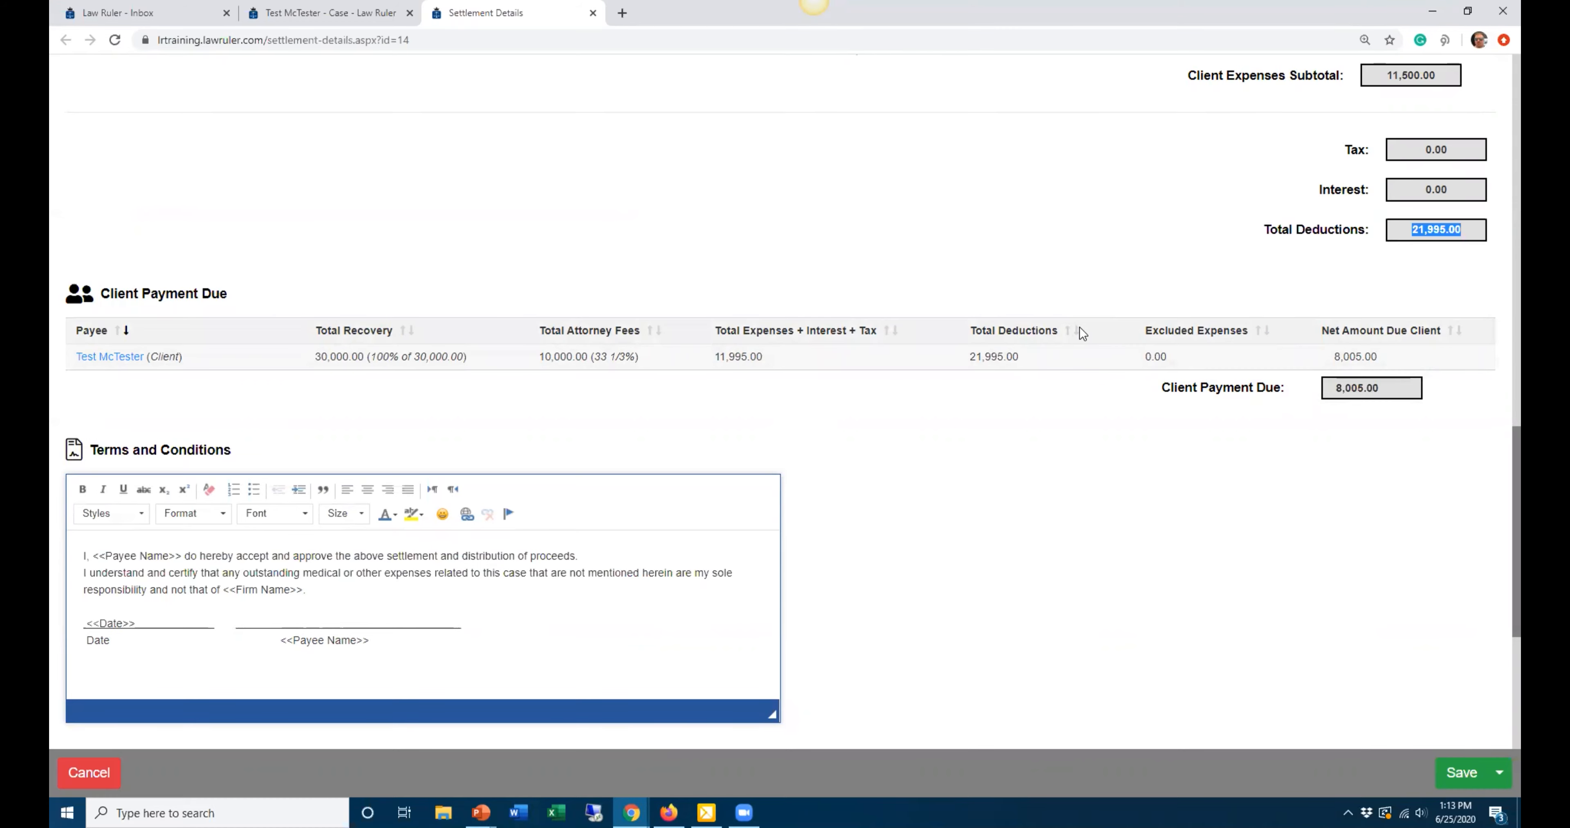
{"action": "scroll", "coordinate": [1067, 329], "scroll_direction": "up", "scroll_amount": 10}
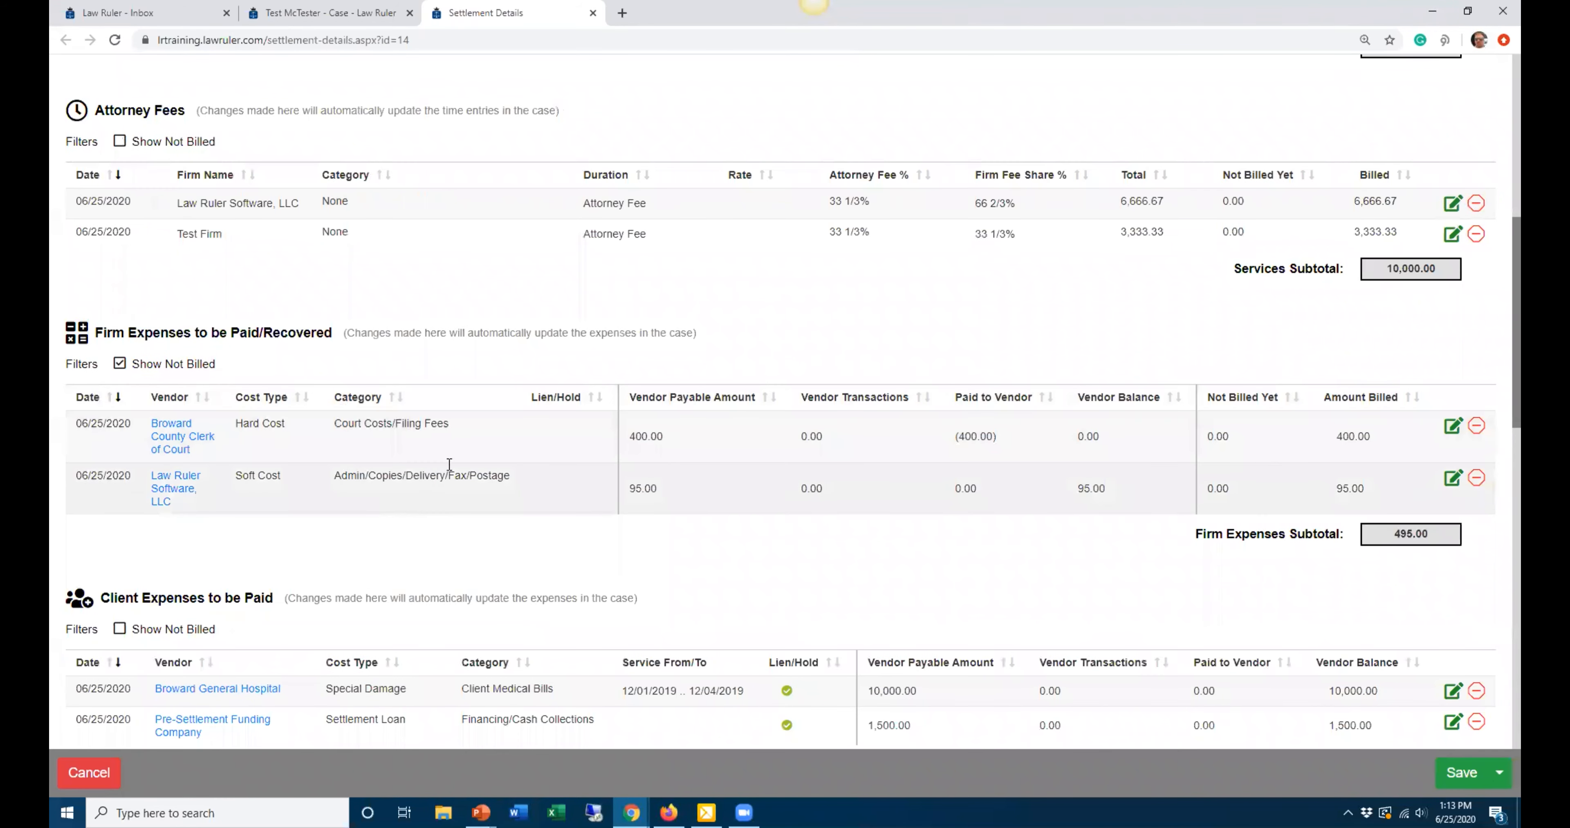
{"action": "scroll", "coordinate": [448, 462], "scroll_direction": "down", "scroll_amount": 10}
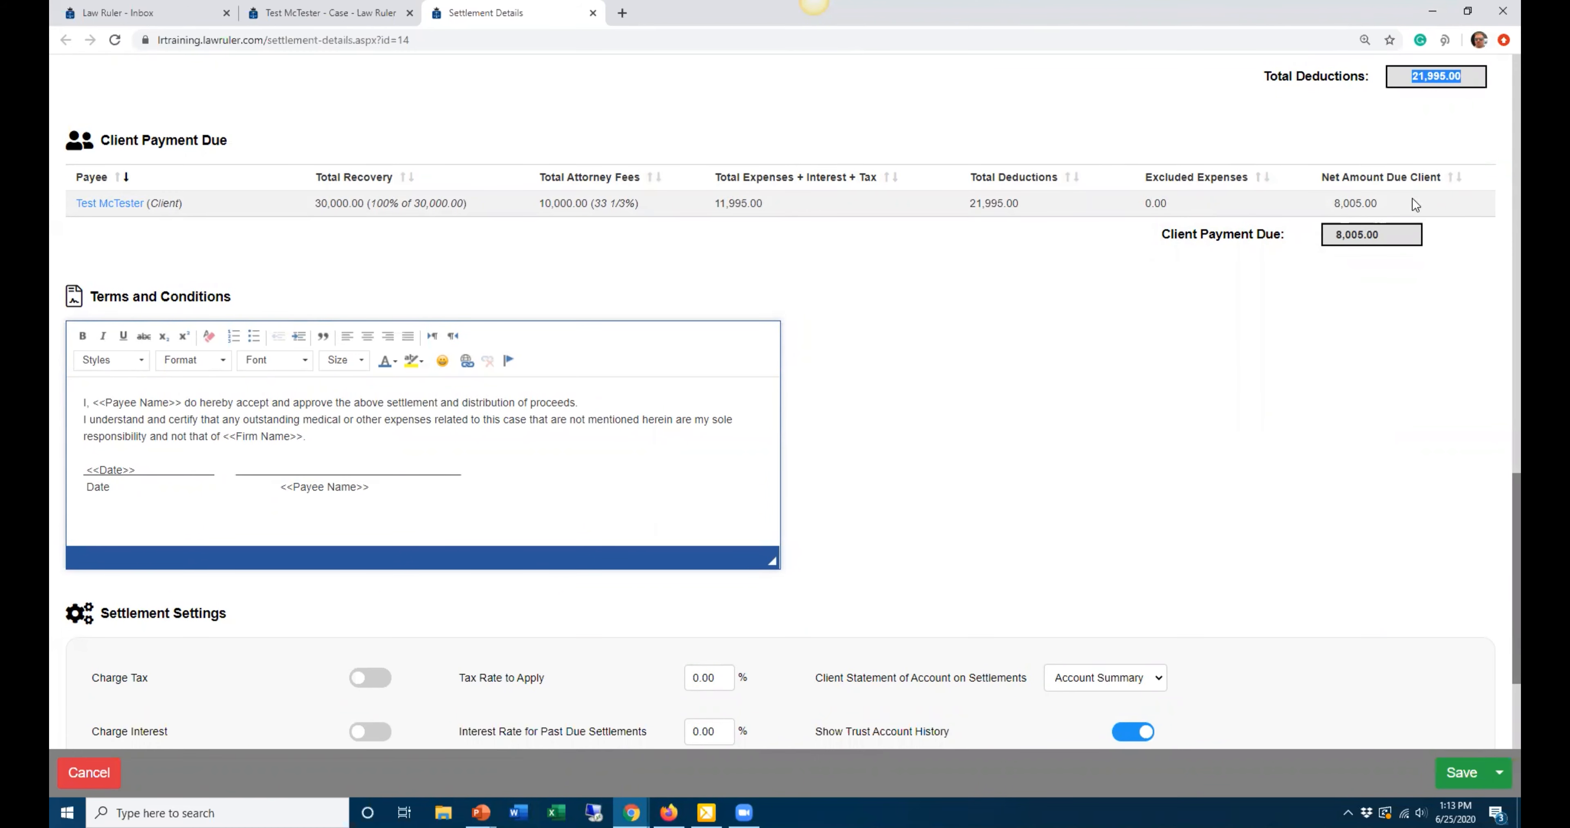
{"action": "left_click_drag", "start_coordinate": [1381, 235], "coordinate": [1333, 236]}
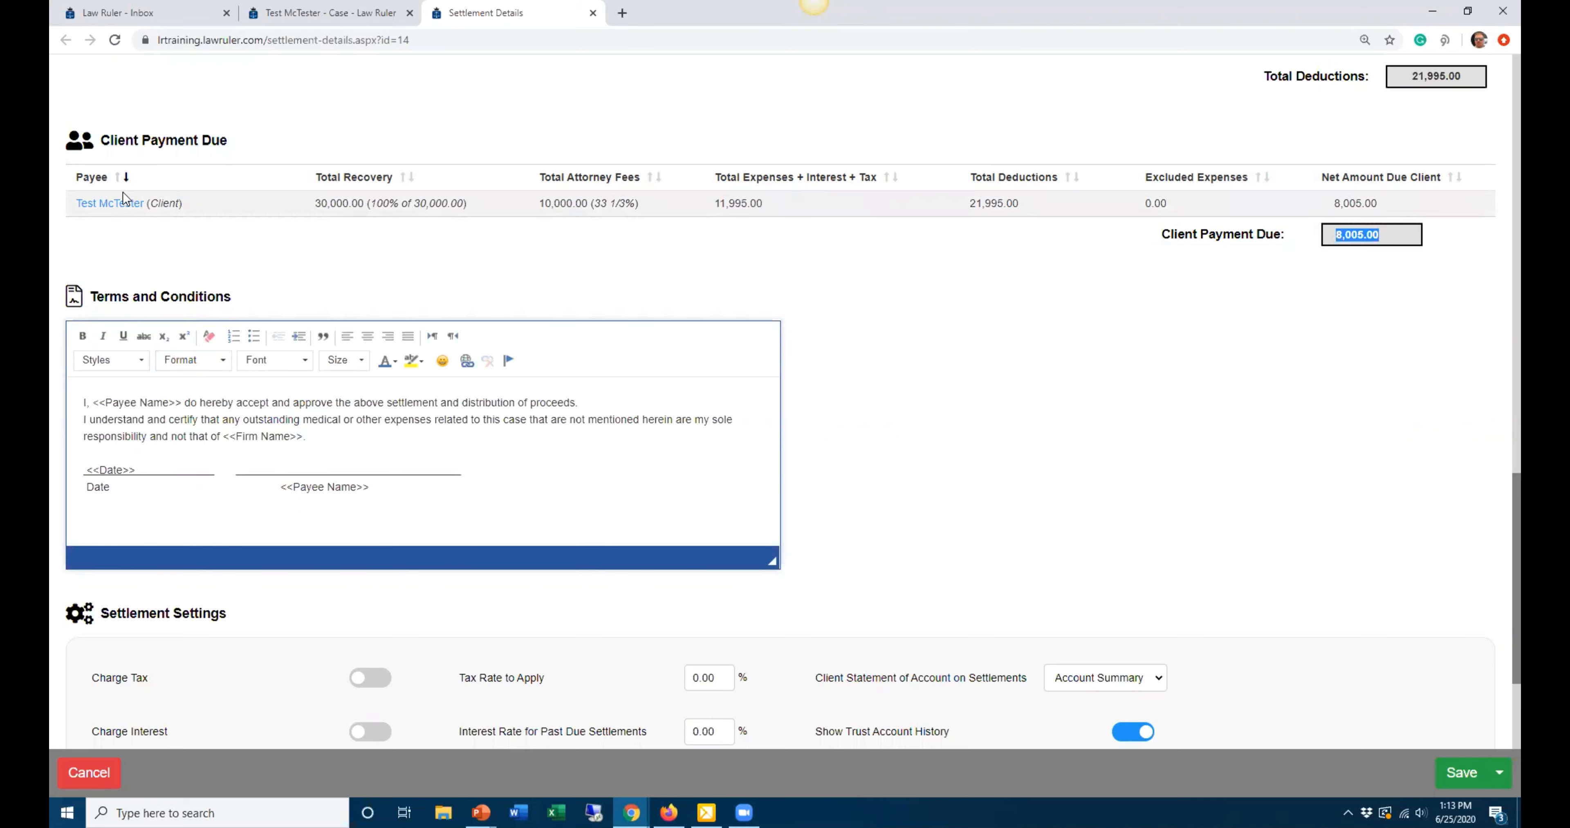
- Switch Charge Tax and Charge Interest on and back off in the Settlement Settings
{"action": "scroll", "coordinate": [279, 385], "scroll_direction": "down", "scroll_amount": 3}
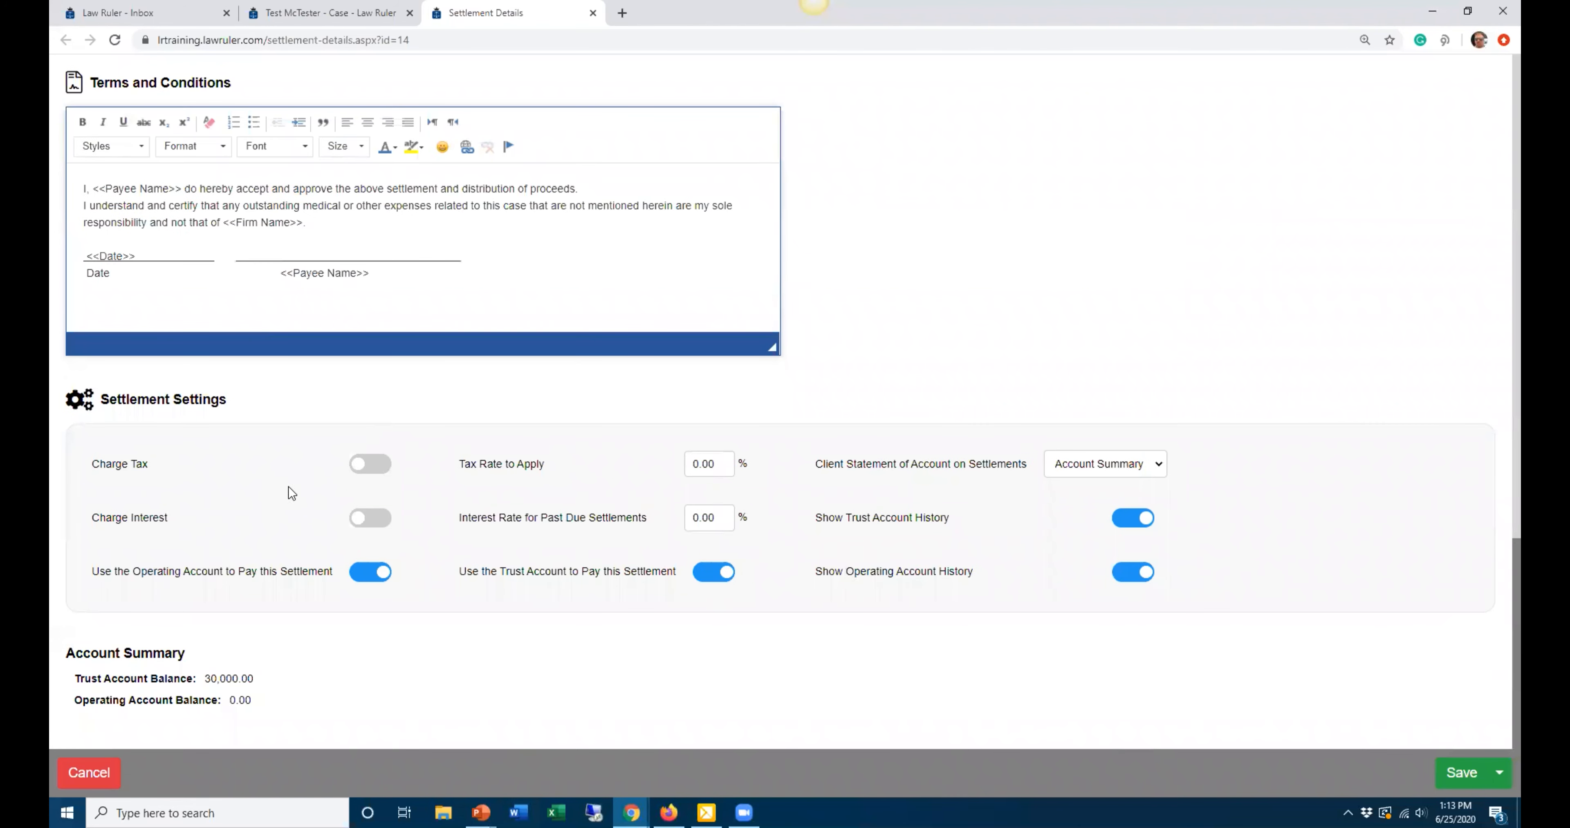
{"action": "left_click", "coordinate": [367, 466]}
{"action": "left_click", "coordinate": [375, 519]}
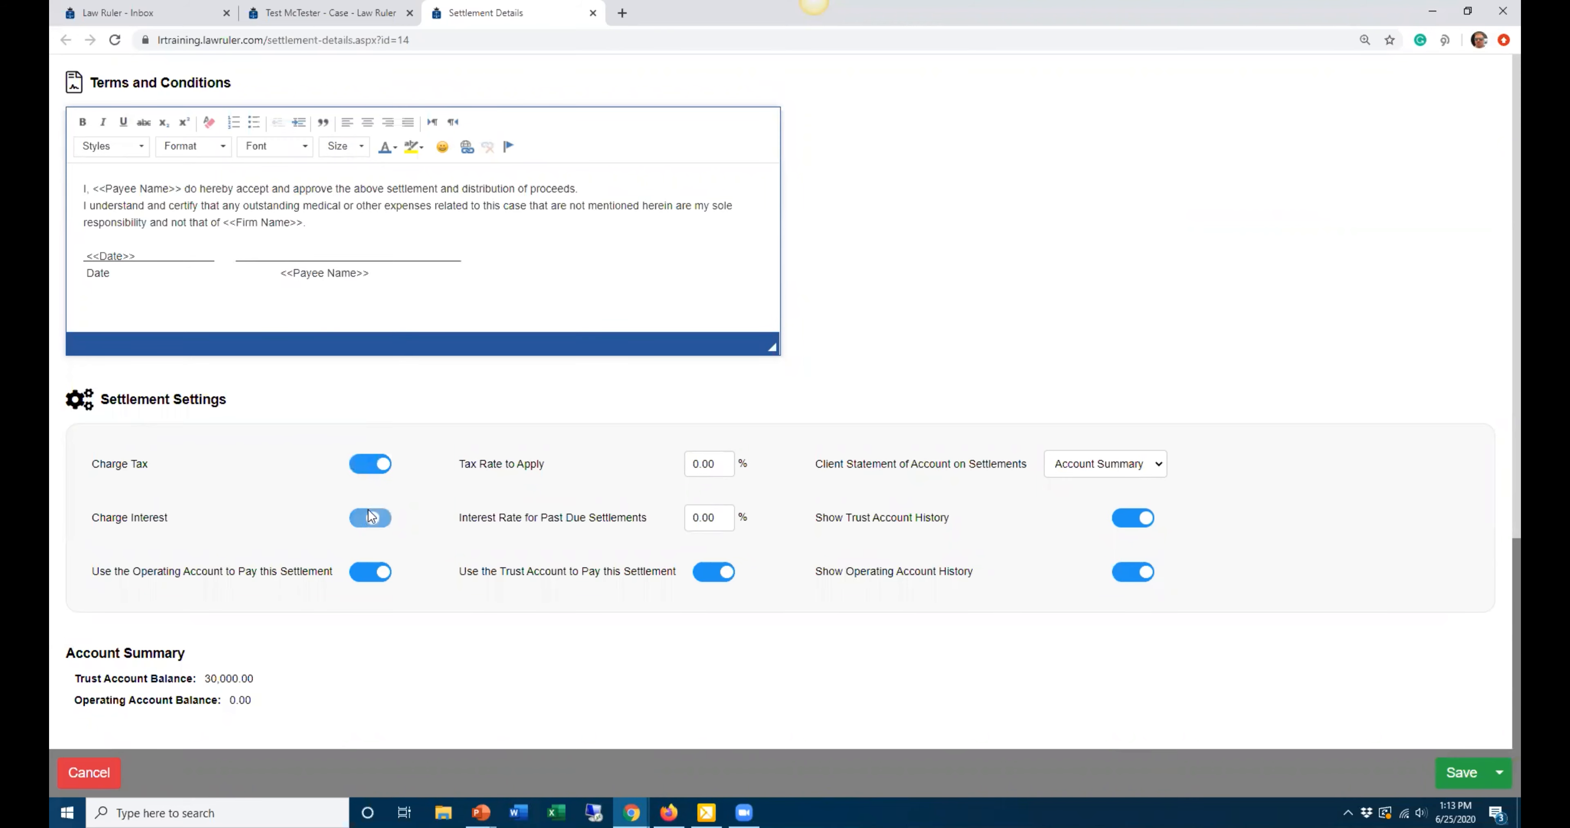
{"action": "left_click", "coordinate": [372, 466]}
{"action": "left_click", "coordinate": [365, 518]}
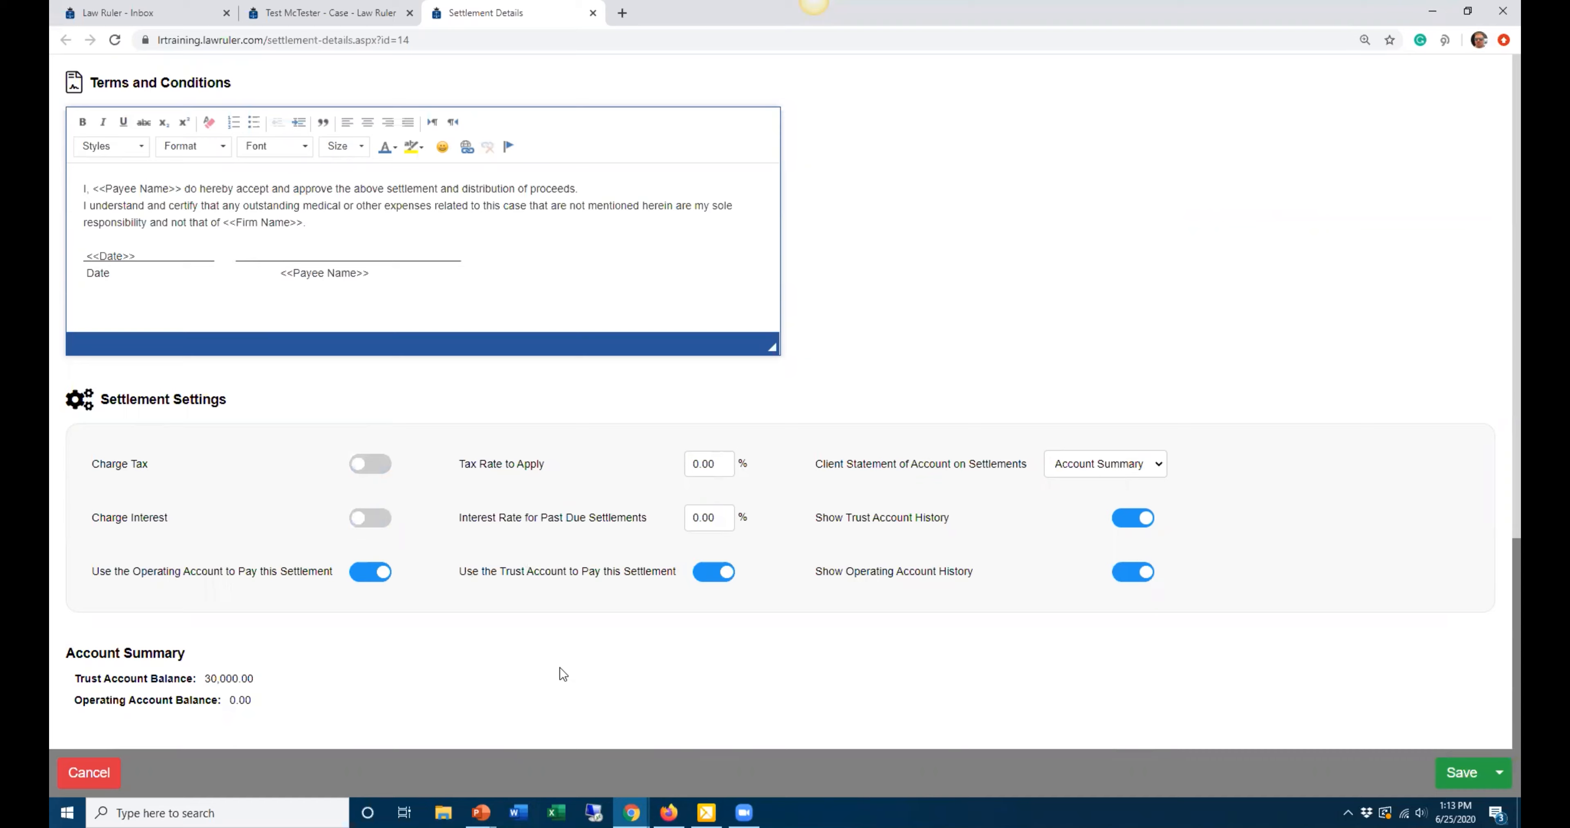
- Recheck the whole draft worksheet and save it as an approved closing statement
{"action": "left_click", "coordinate": [1477, 776]}
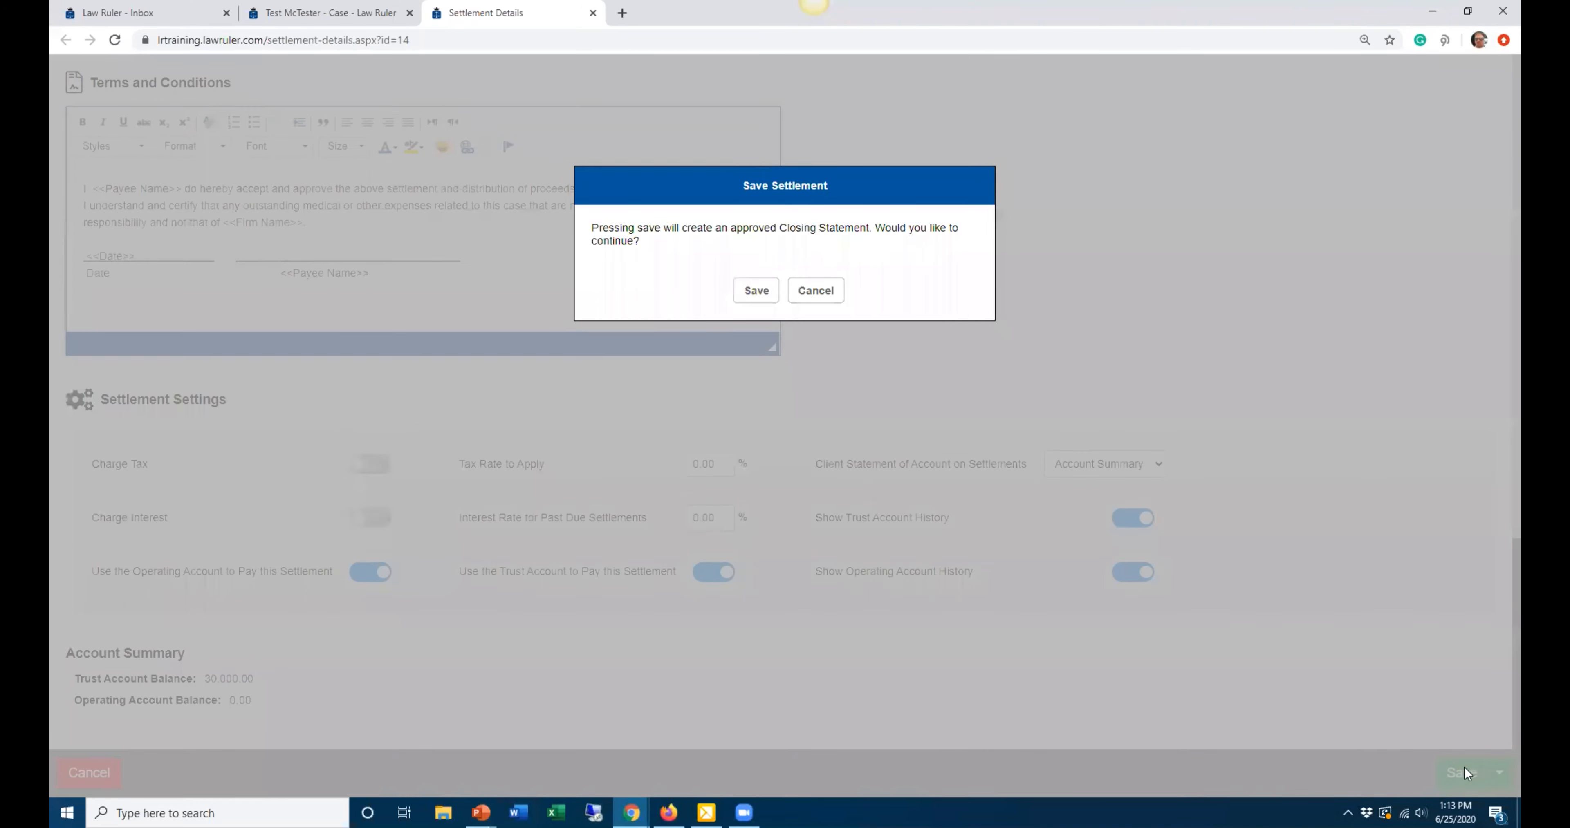
{"action": "left_click", "coordinate": [816, 277]}
{"action": "scroll", "coordinate": [847, 304], "scroll_direction": "up", "scroll_amount": 20}
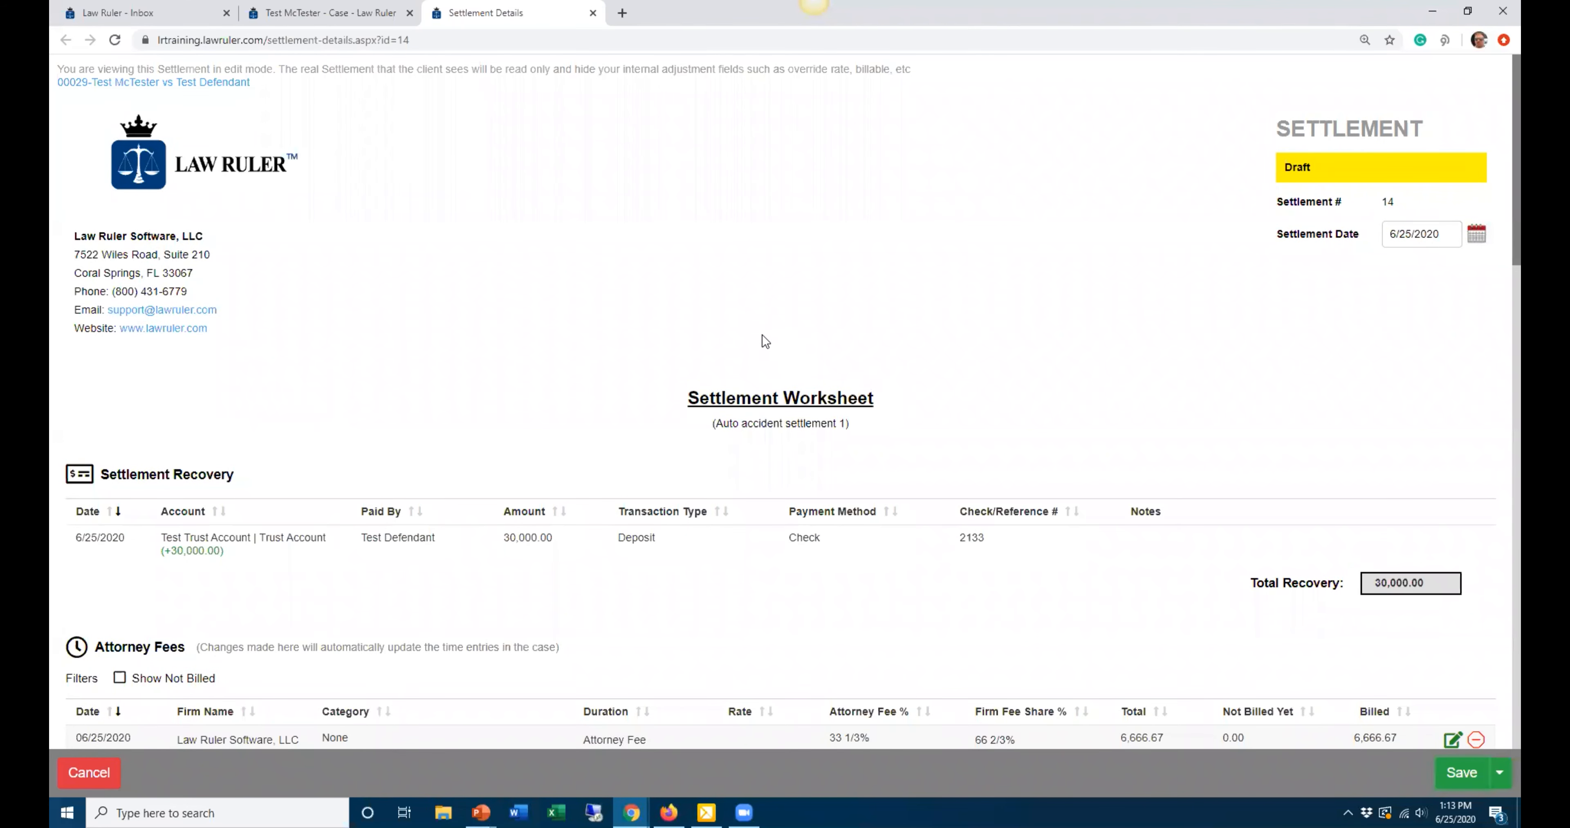
{"action": "scroll", "coordinate": [770, 352], "scroll_direction": "down", "scroll_amount": 15}
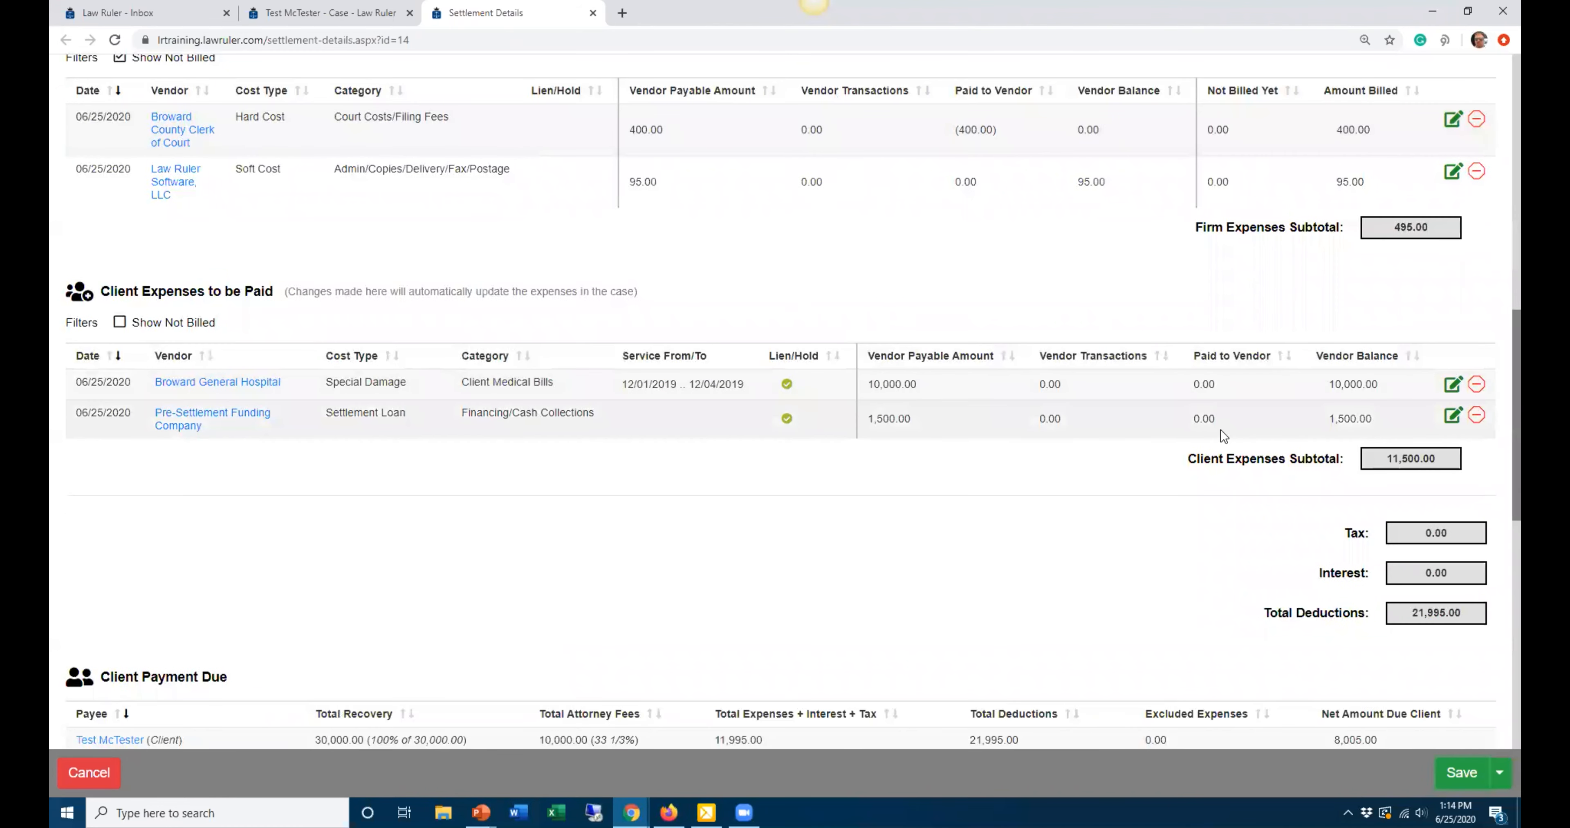
{"action": "scroll", "coordinate": [1221, 431], "scroll_direction": "down", "scroll_amount": 10}
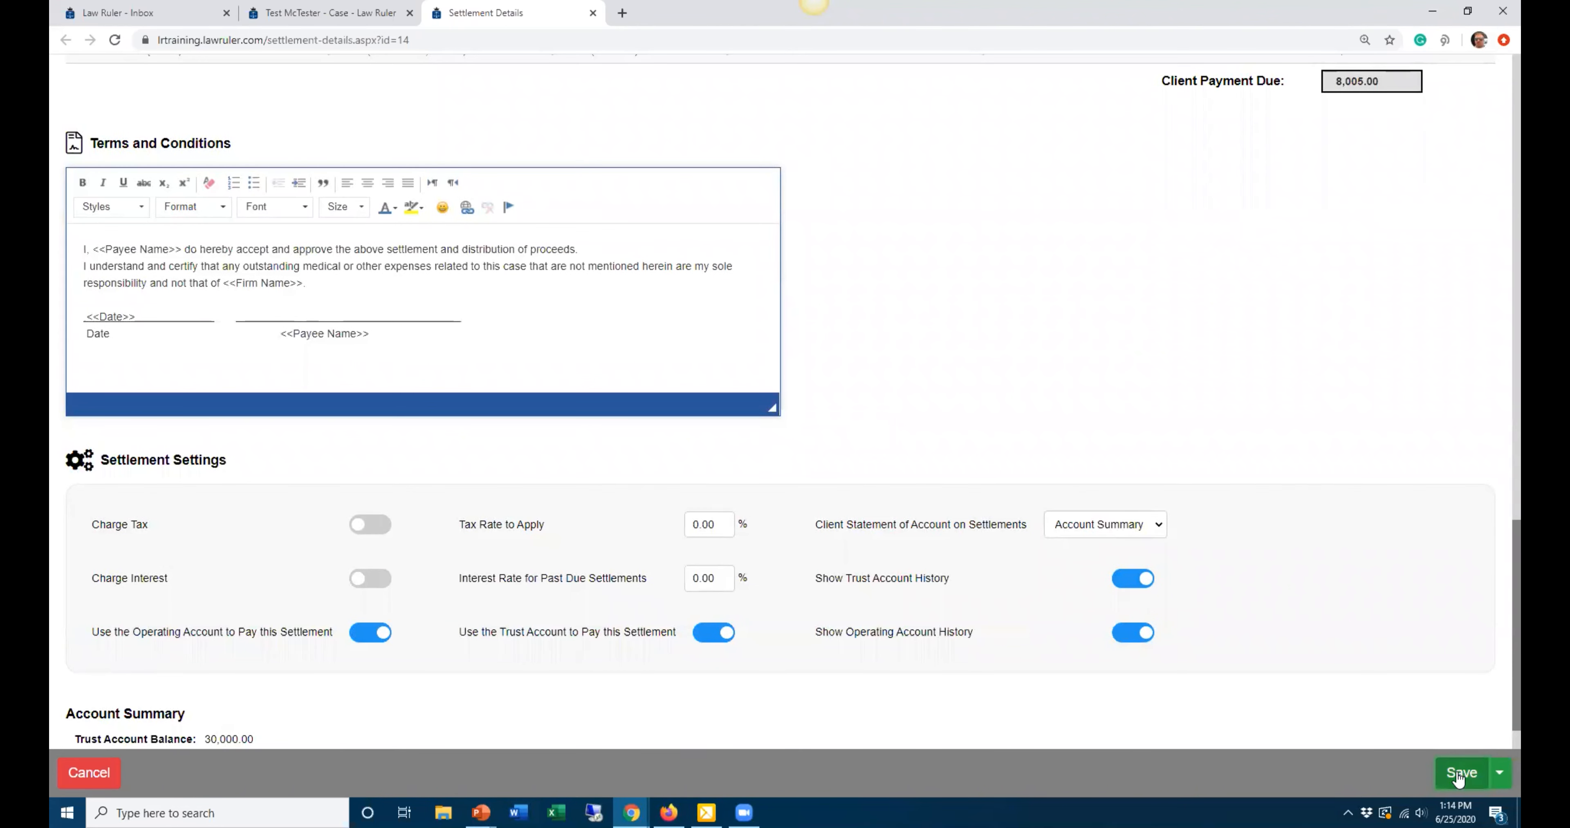
{"action": "left_click", "coordinate": [1460, 772]}
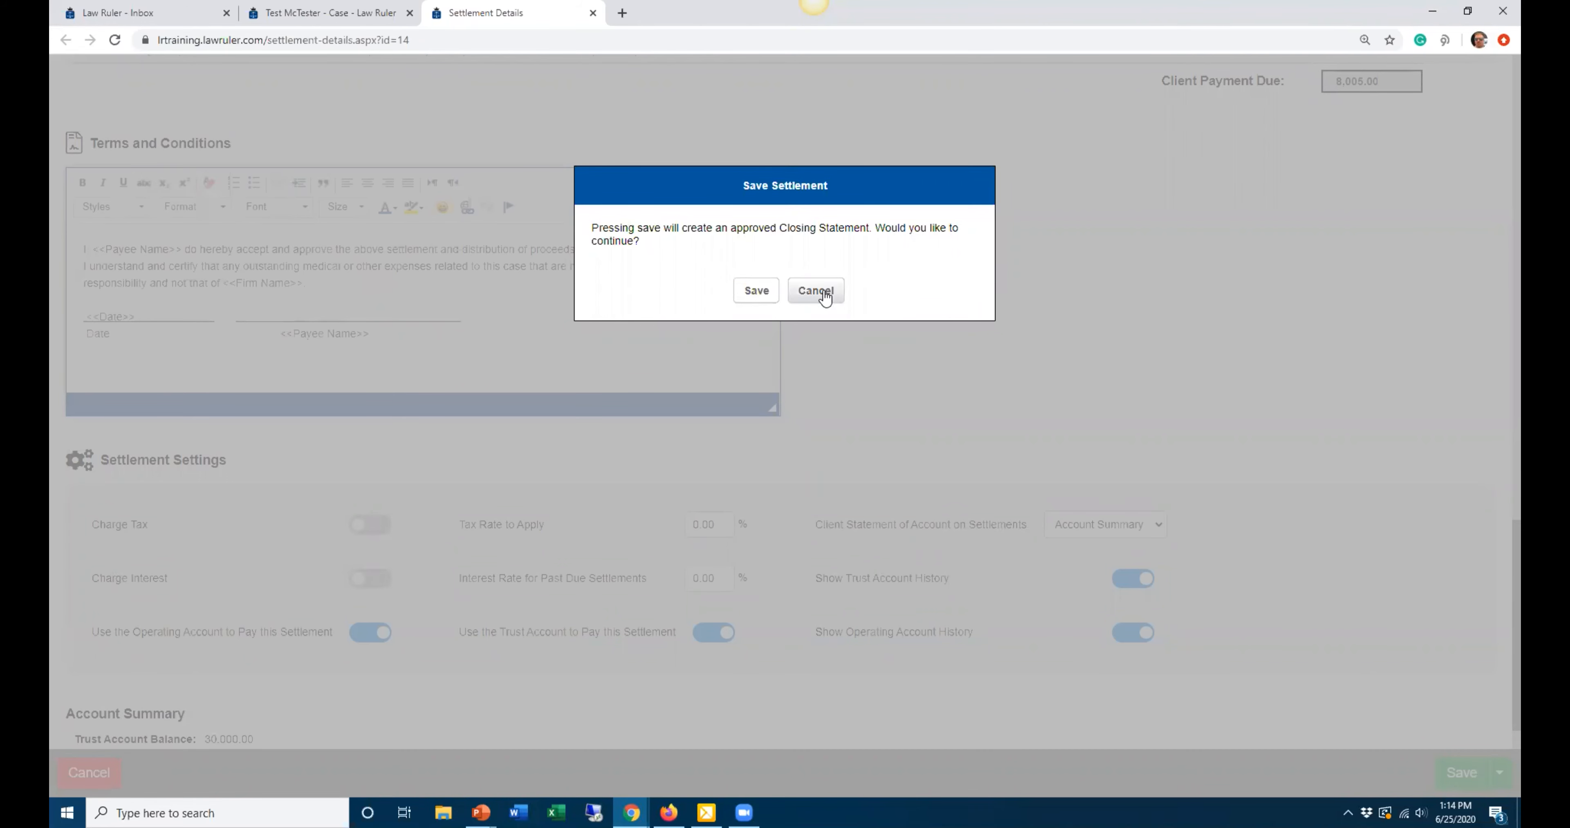
{"action": "left_click", "coordinate": [753, 291]}
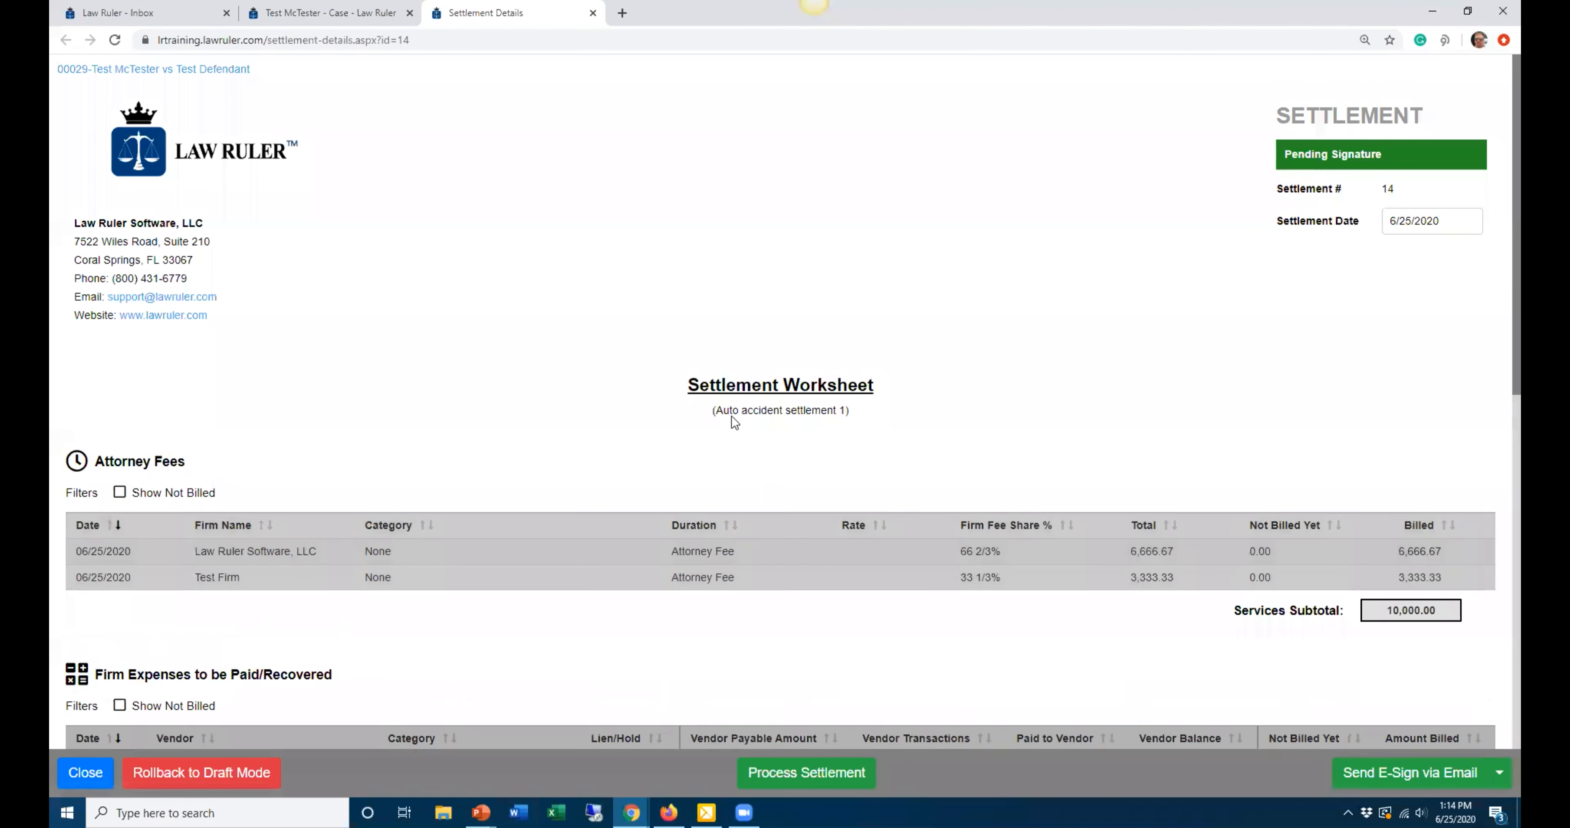
- Review the saved settlement's status, recovery, attorney fees, firm and client expenses, and the client payment due with its signature field
{"action": "left_click_drag", "start_coordinate": [1431, 160], "coordinate": [1280, 161]}
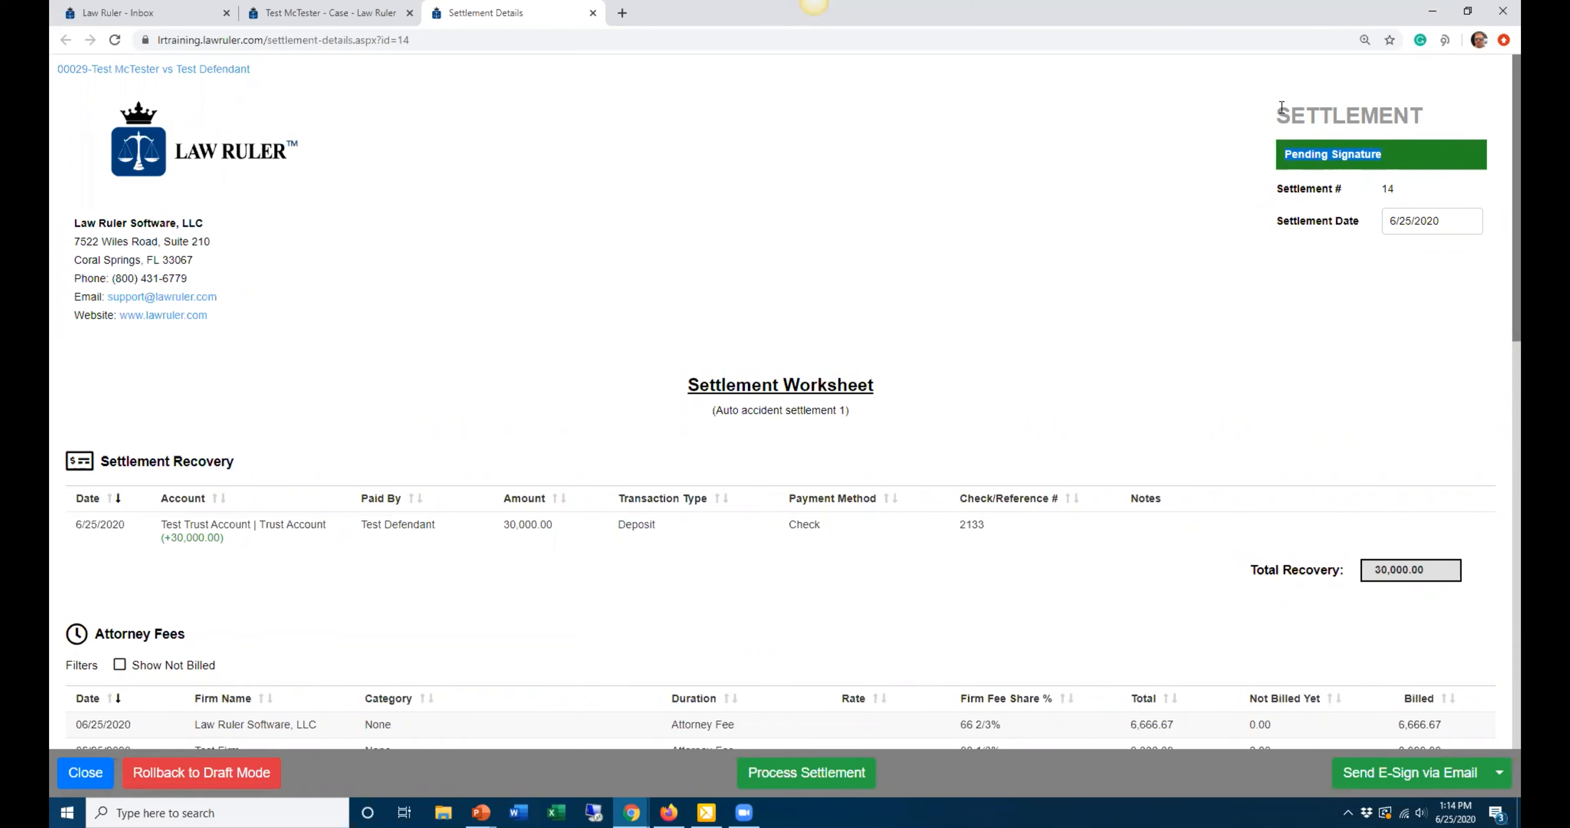
{"action": "left_click", "coordinate": [1258, 156]}
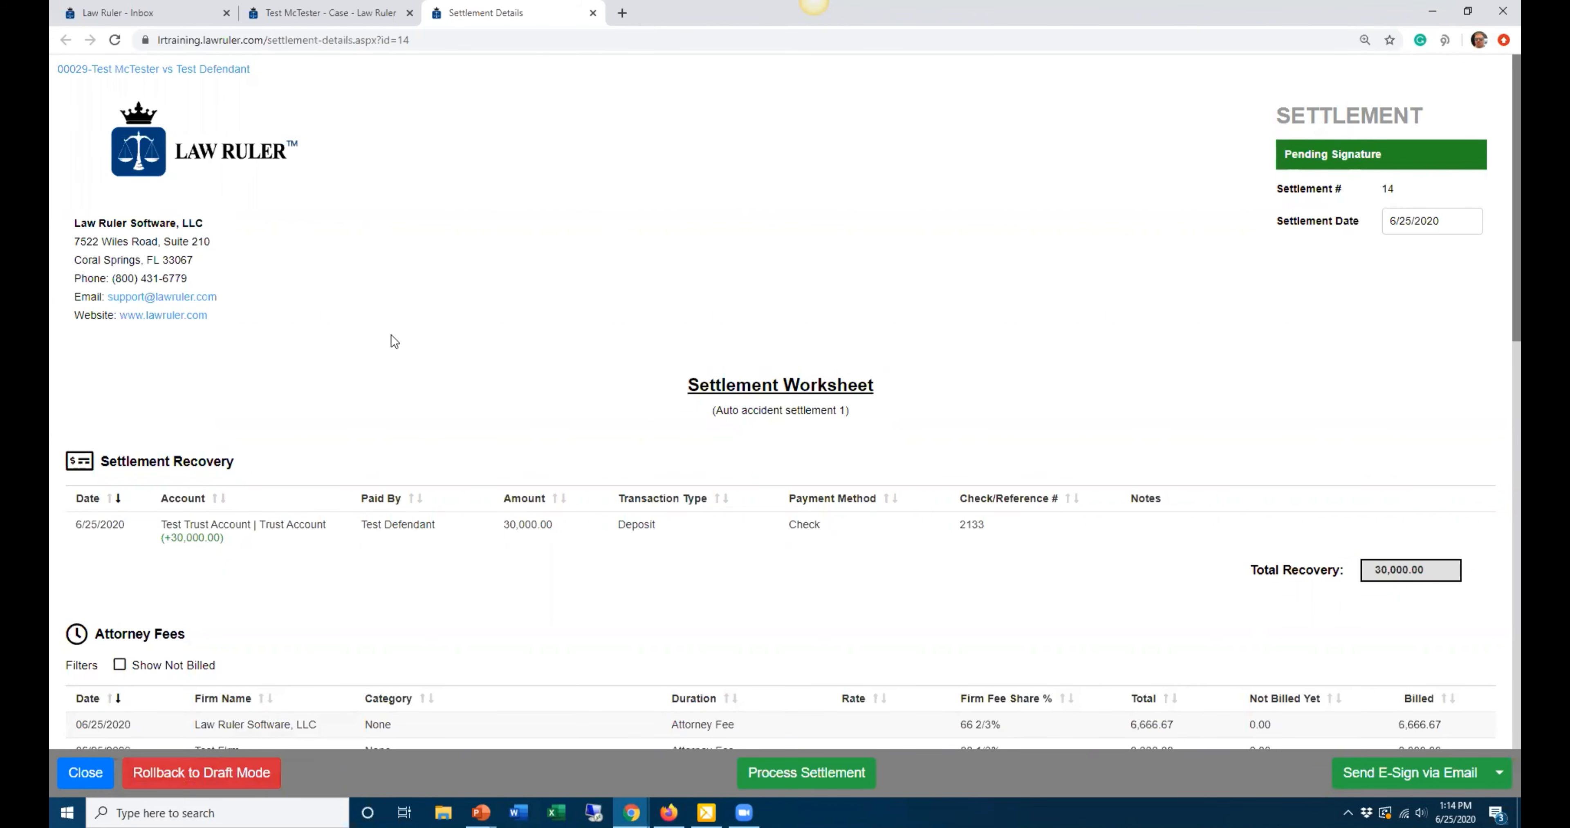
{"action": "scroll", "coordinate": [963, 463], "scroll_direction": "down", "scroll_amount": 1}
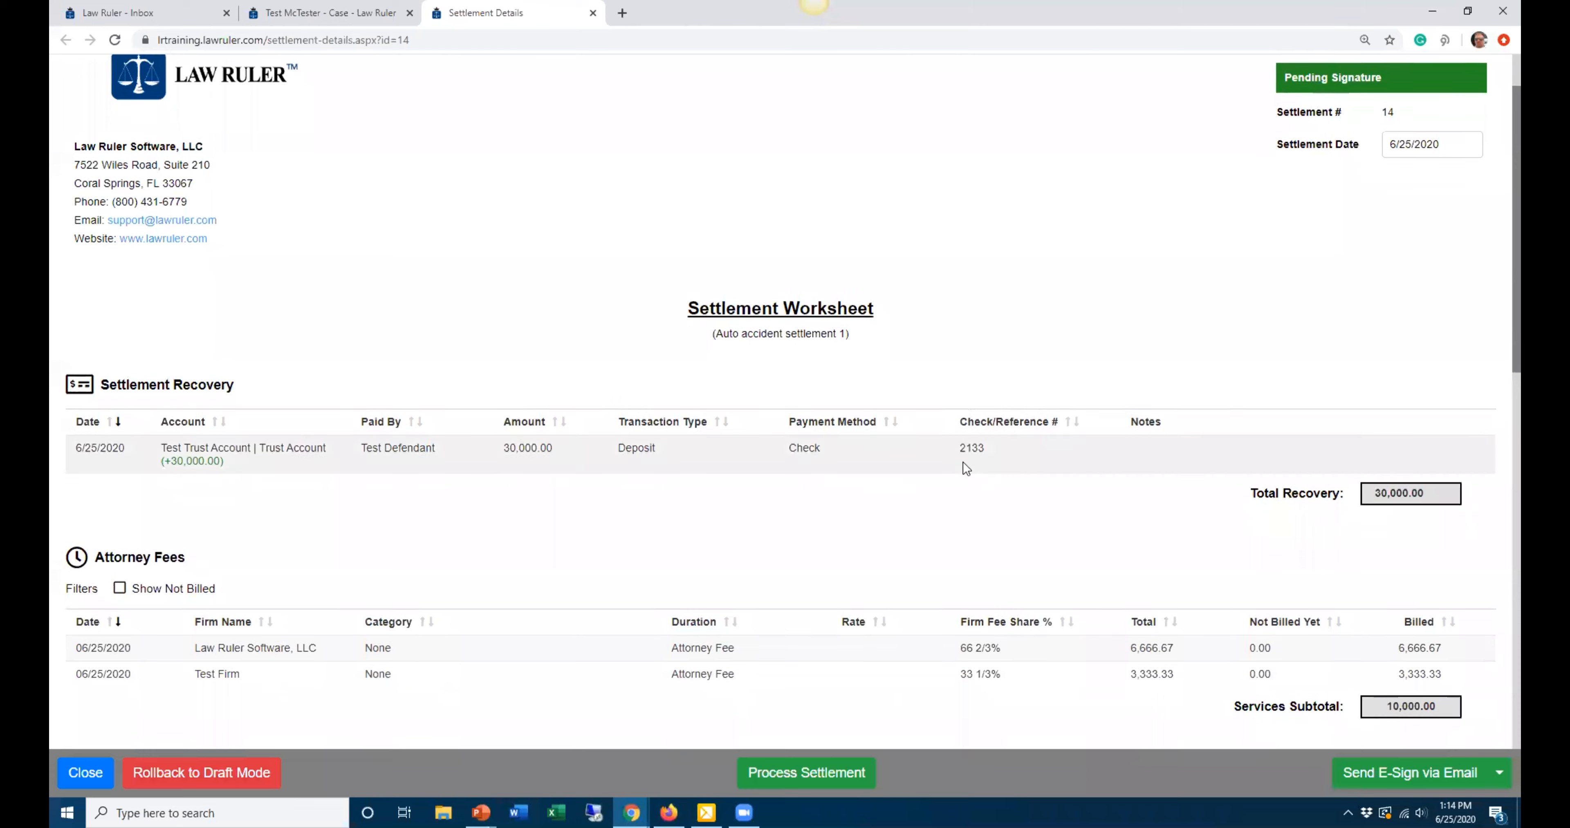
{"action": "scroll", "coordinate": [963, 462], "scroll_direction": "up", "scroll_amount": 1}
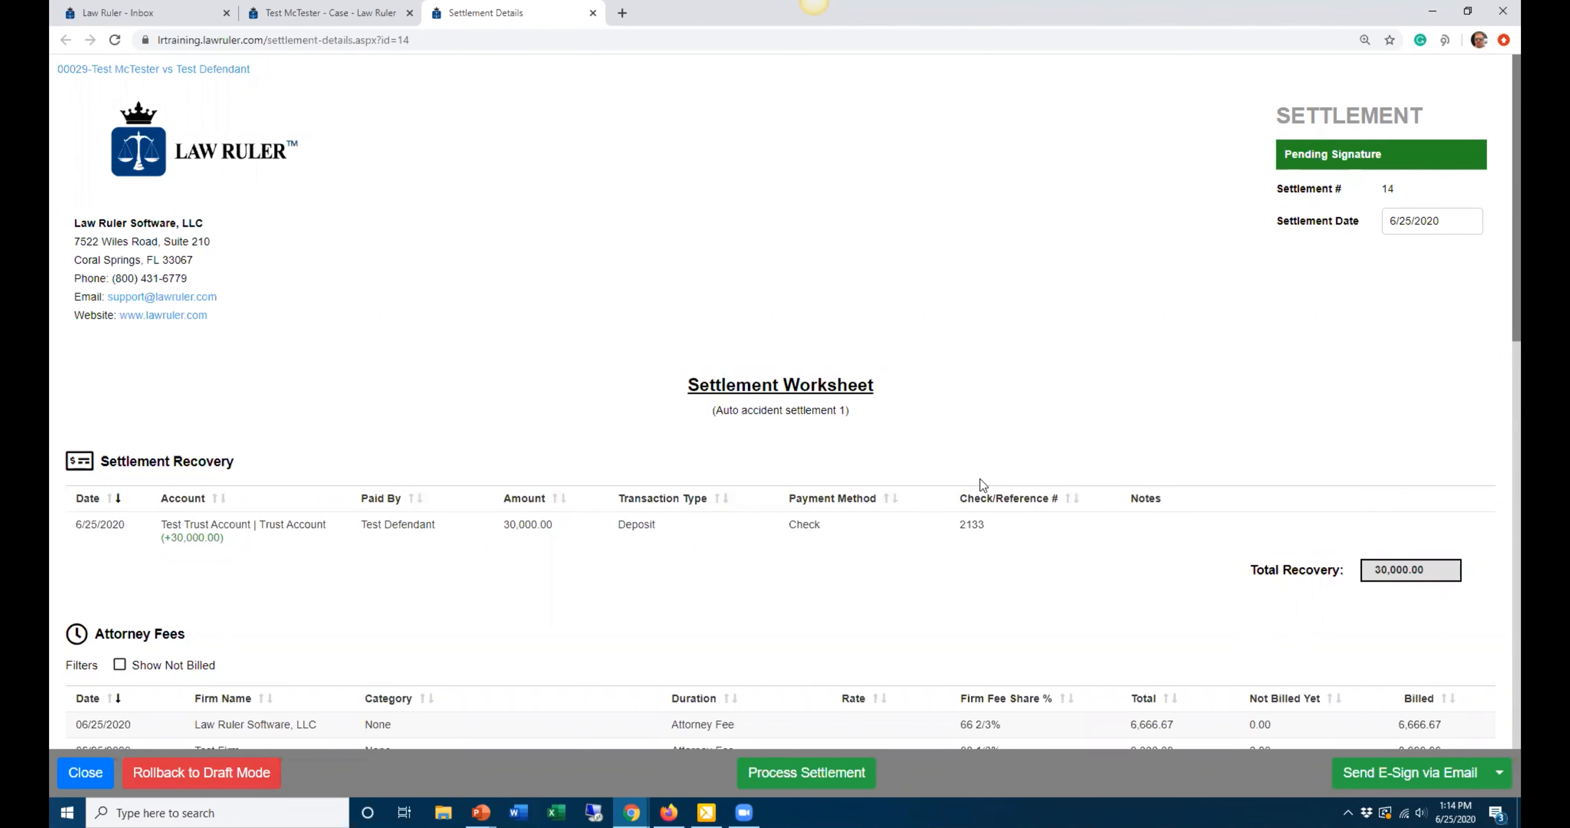
{"action": "scroll", "coordinate": [853, 367], "scroll_direction": "down", "scroll_amount": 2}
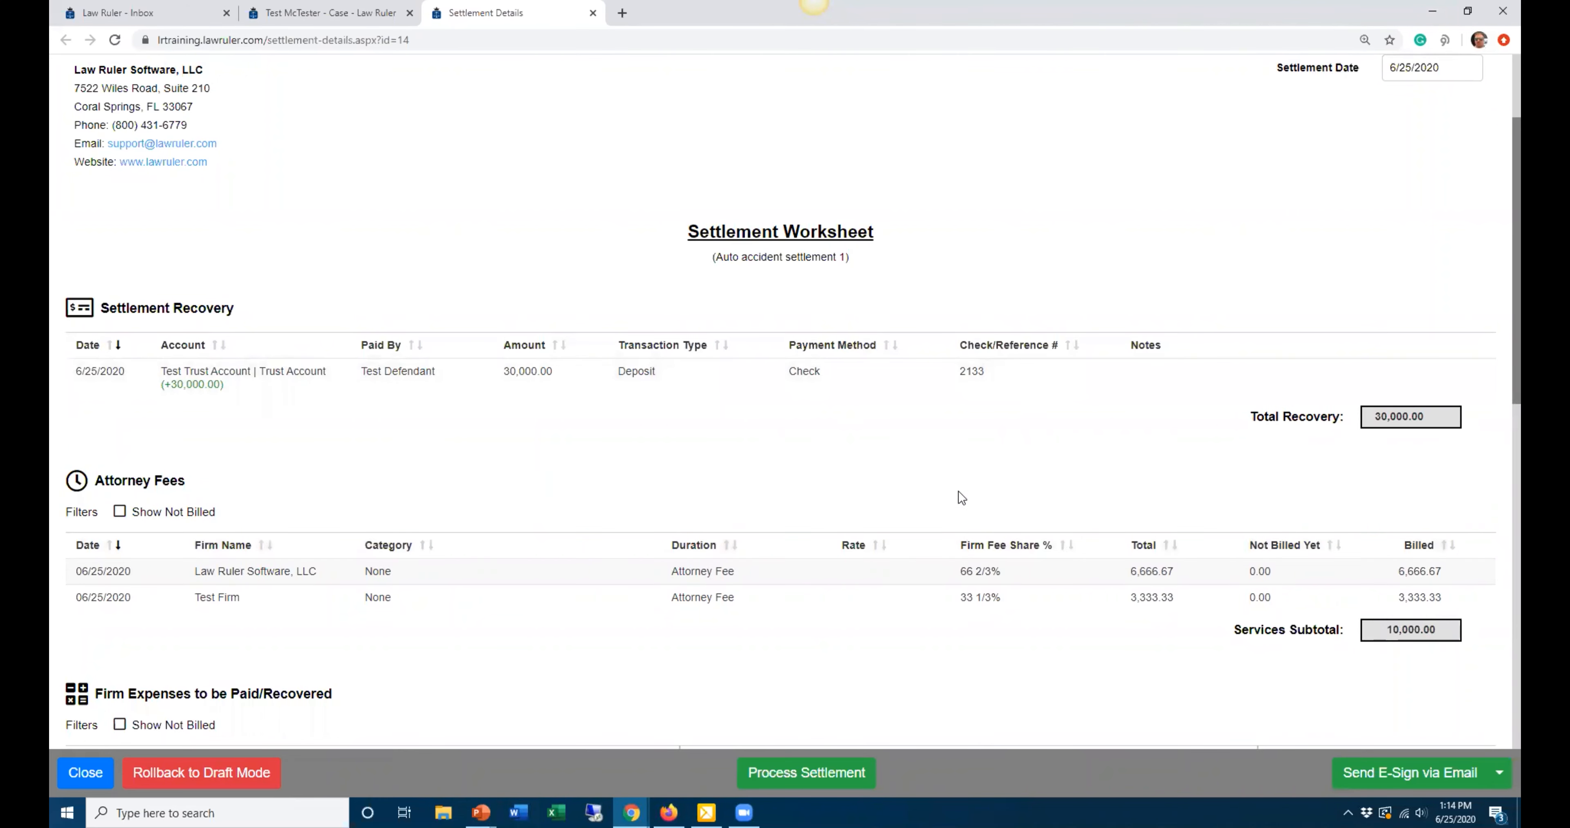
{"action": "scroll", "coordinate": [765, 442], "scroll_direction": "down", "scroll_amount": 2}
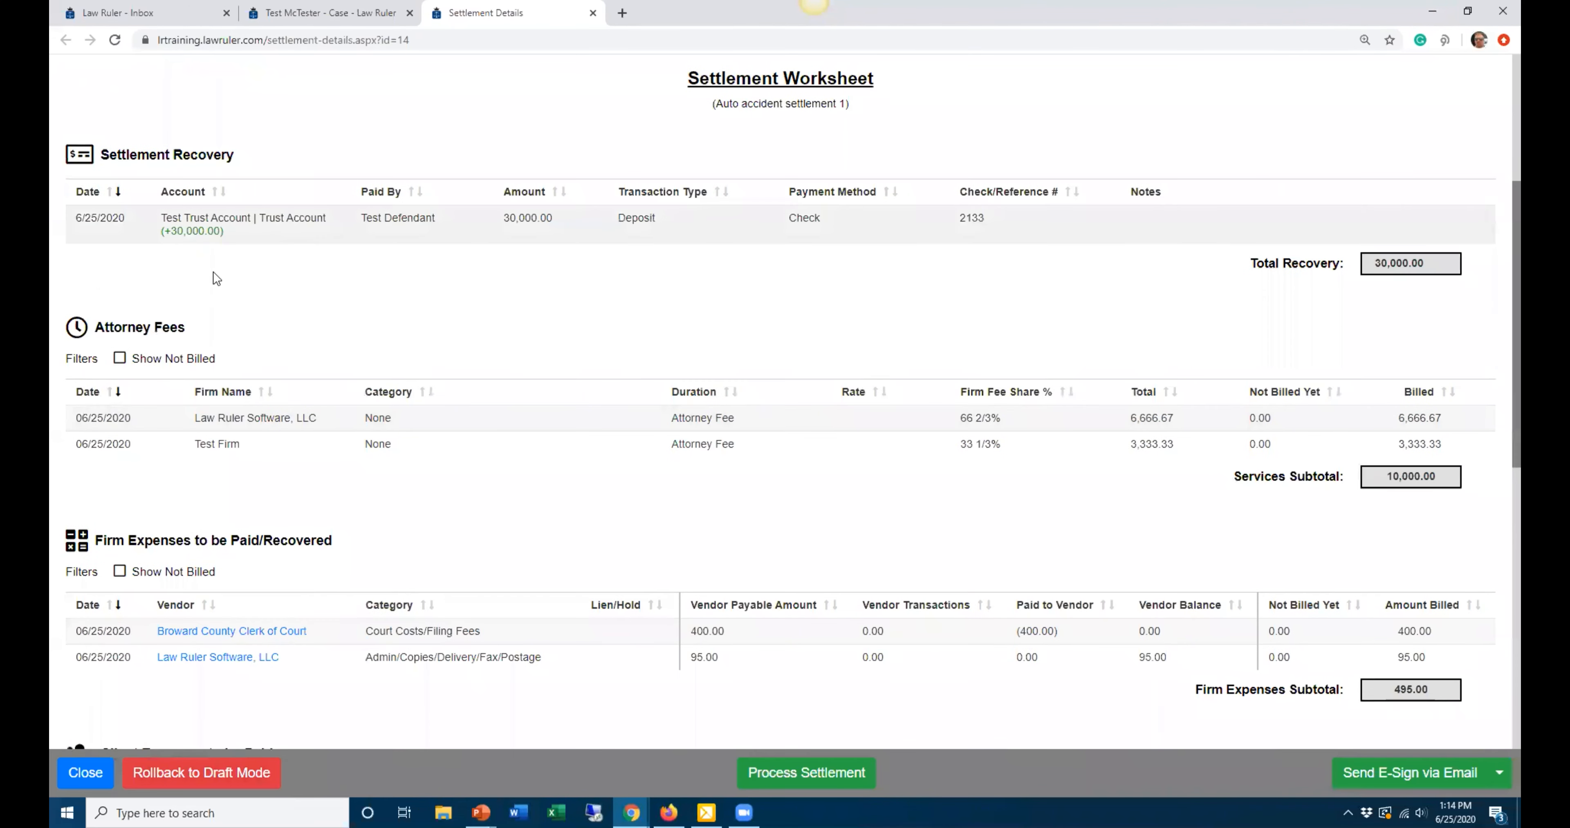
{"action": "scroll", "coordinate": [540, 323], "scroll_direction": "down", "scroll_amount": 1}
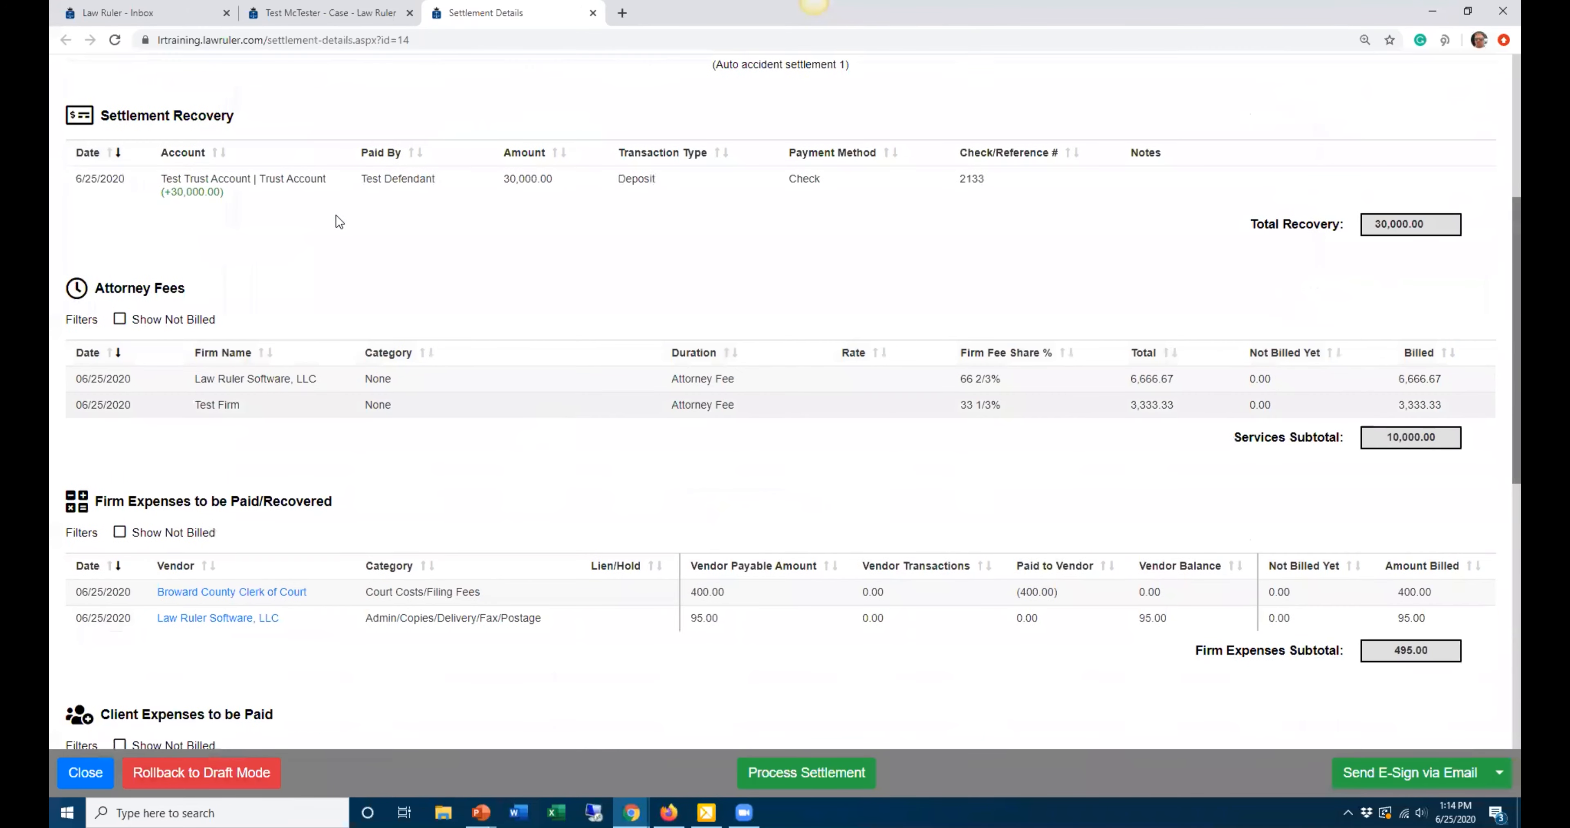
{"action": "scroll", "coordinate": [364, 233], "scroll_direction": "up", "scroll_amount": 1}
{"action": "scroll", "coordinate": [245, 540], "scroll_direction": "down", "scroll_amount": 3}
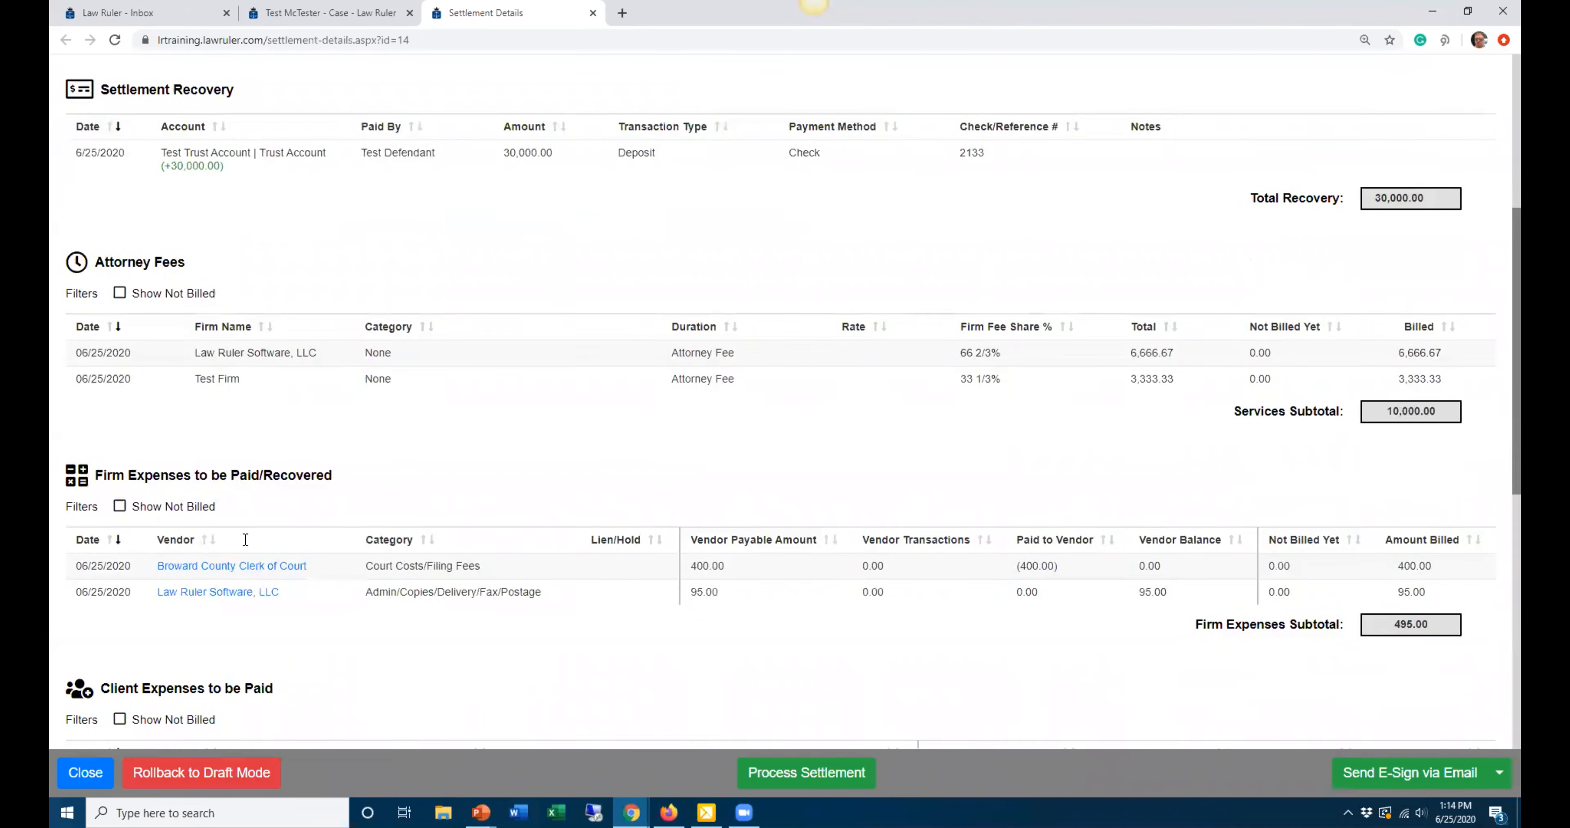
{"action": "scroll", "coordinate": [273, 502], "scroll_direction": "down", "scroll_amount": 2}
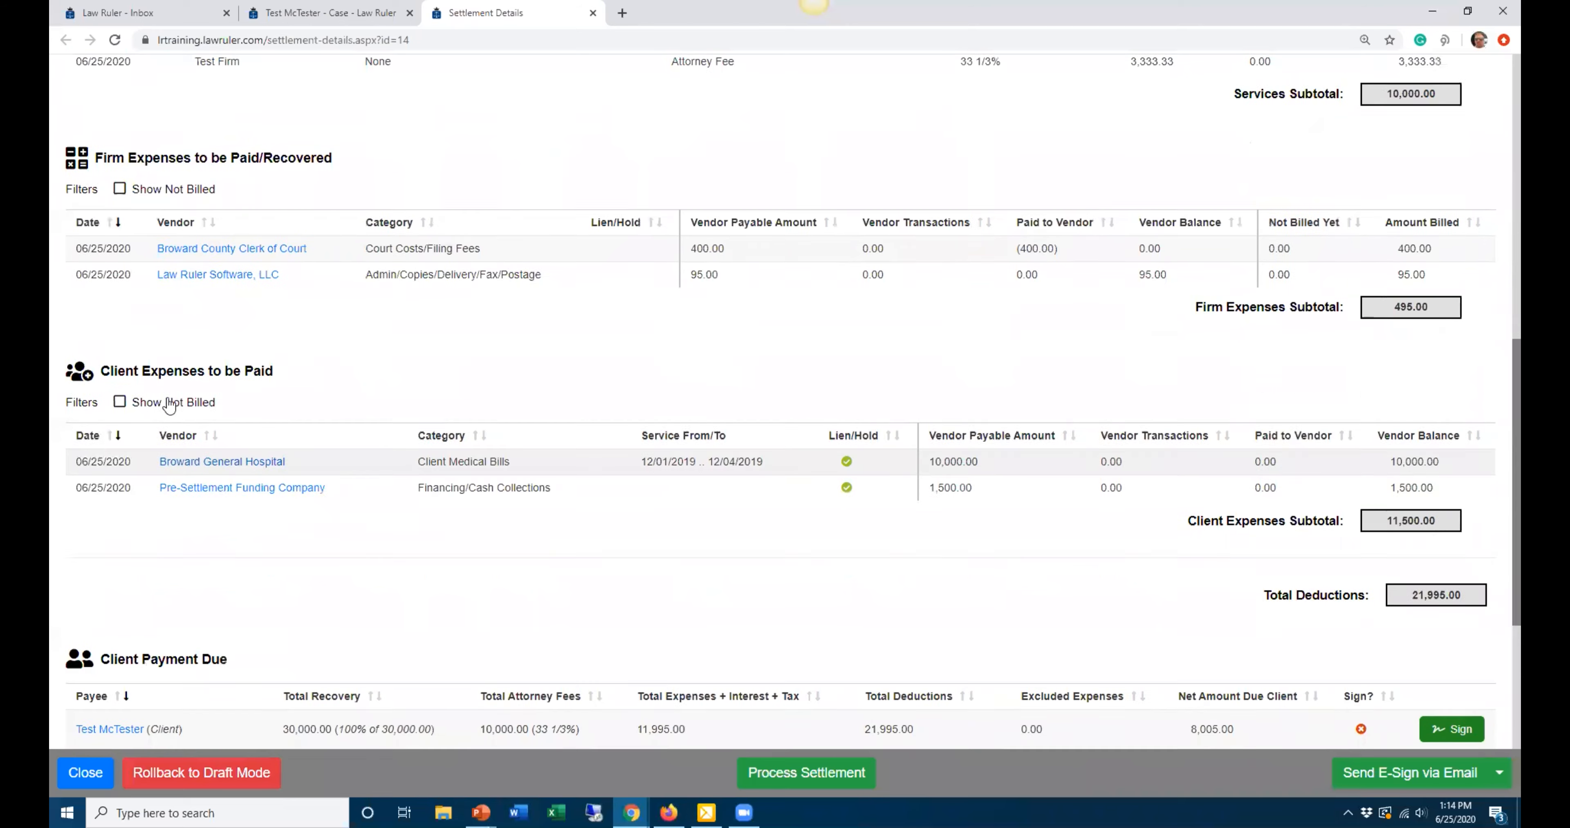
{"action": "scroll", "coordinate": [1391, 541], "scroll_direction": "down", "scroll_amount": 3}
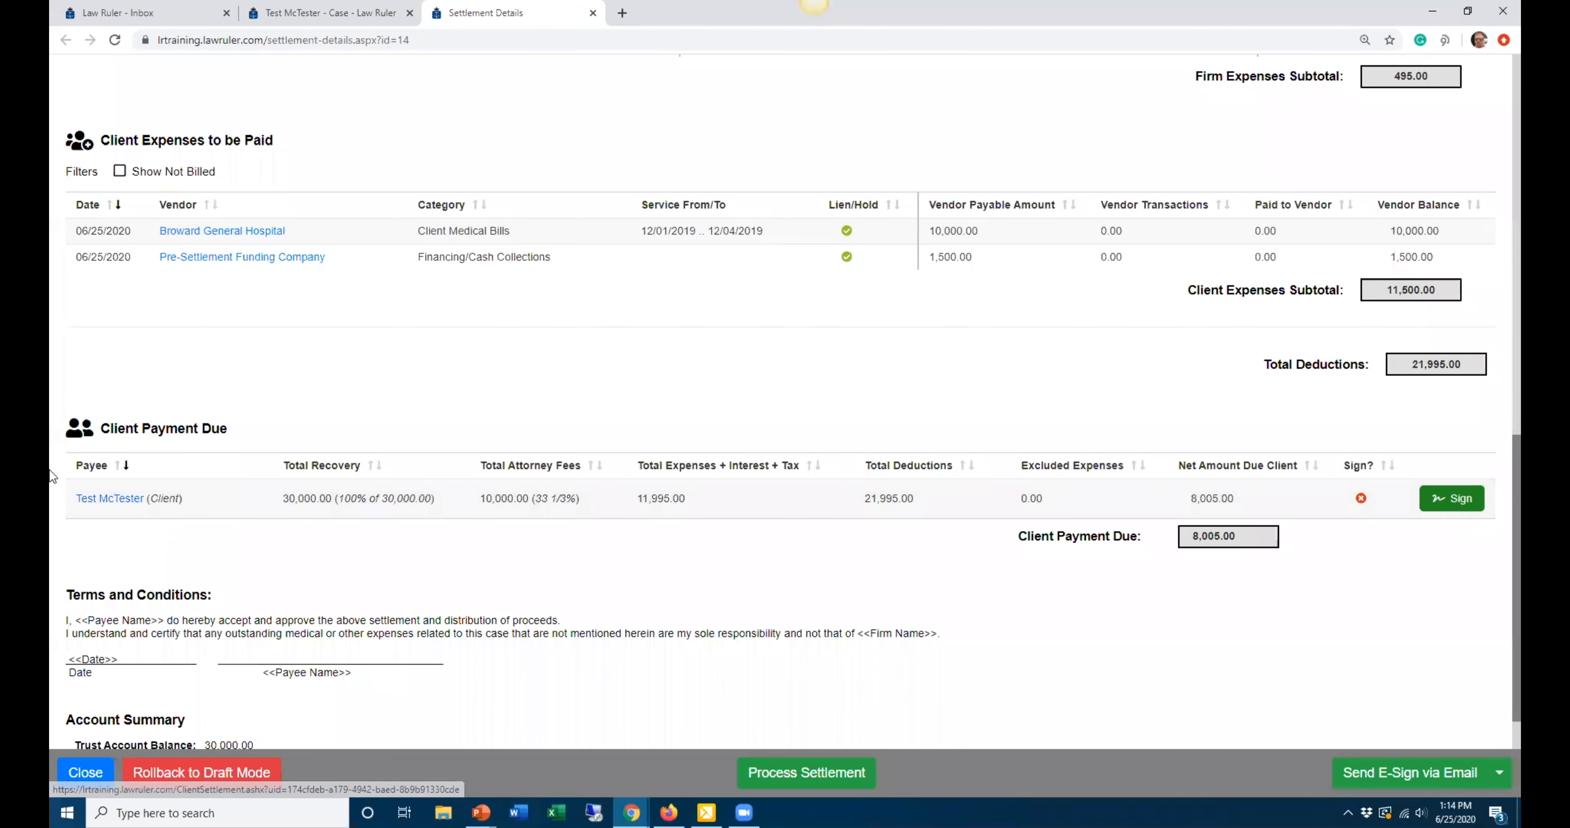
- Download the client's closing statement PDF, open it, and review its expenses, balance due to client, transaction ledger and terms
{"action": "left_click", "coordinate": [134, 501]}
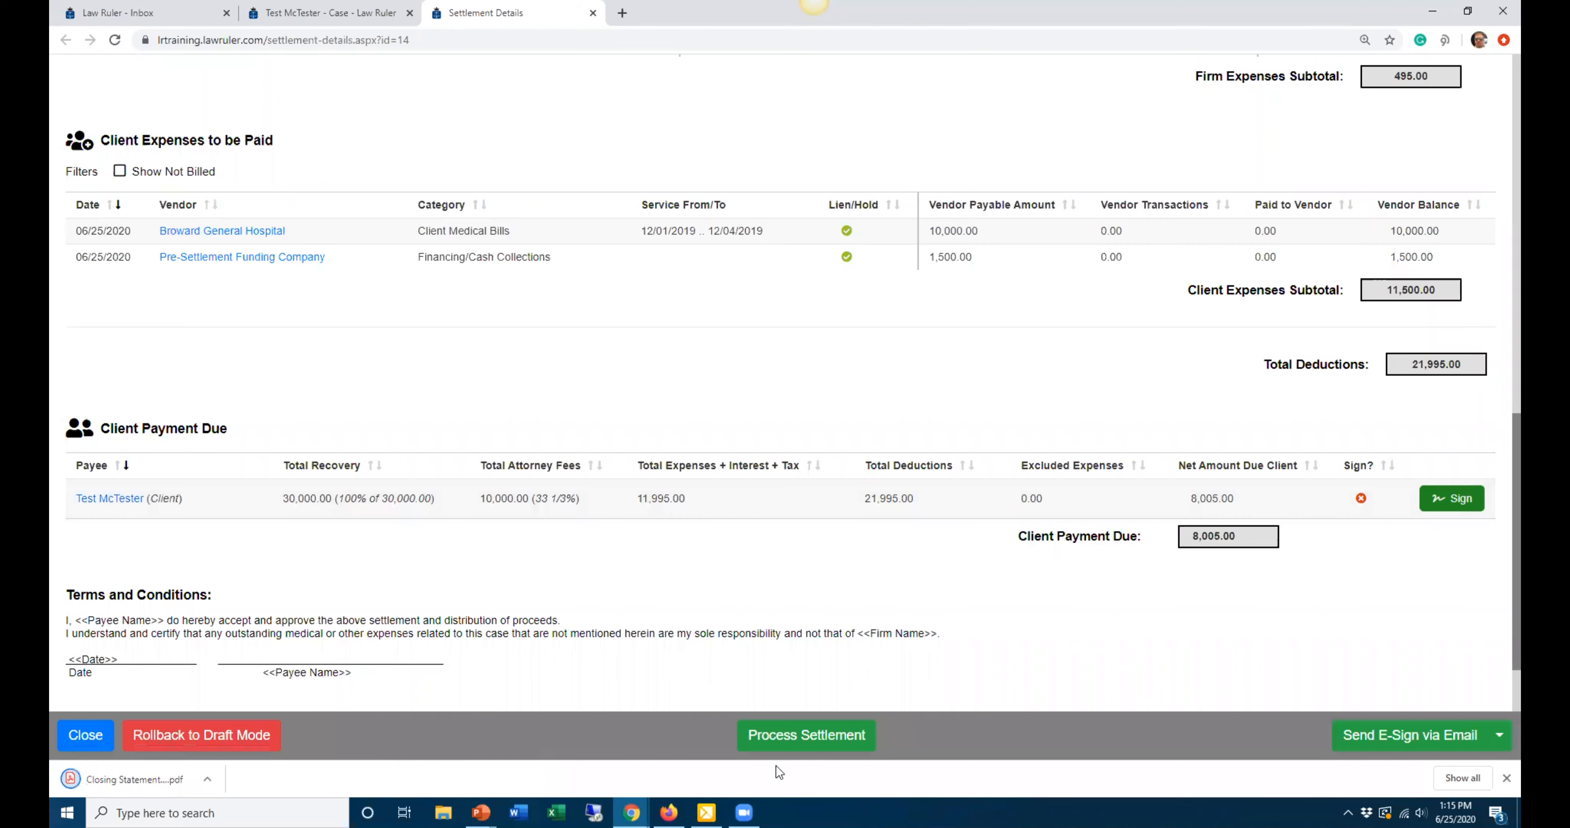
{"action": "left_click", "coordinate": [134, 779]}
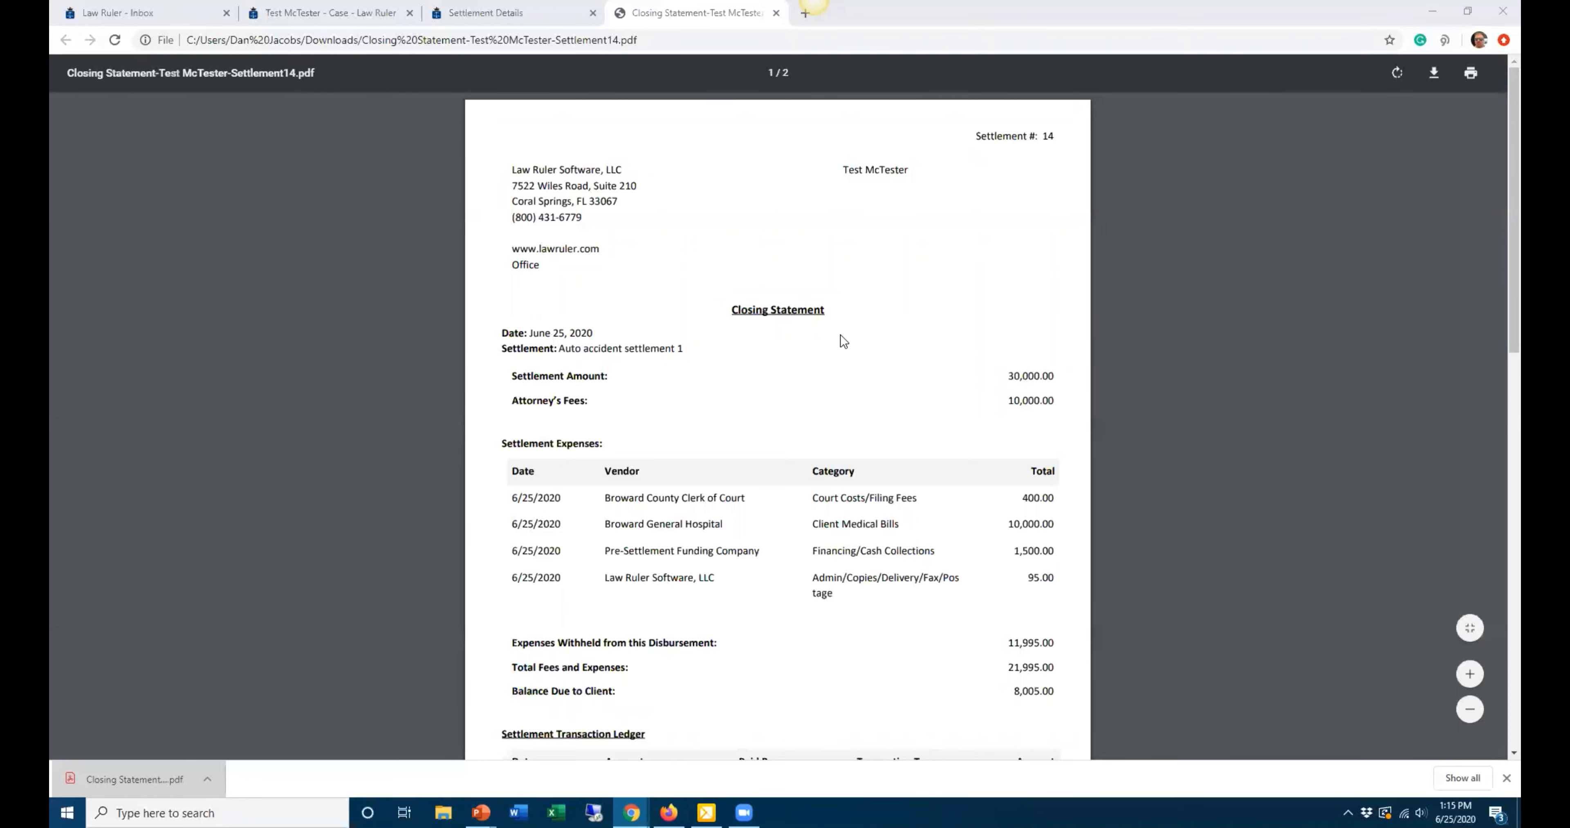
{"action": "scroll", "coordinate": [747, 361], "scroll_direction": "down", "scroll_amount": 2}
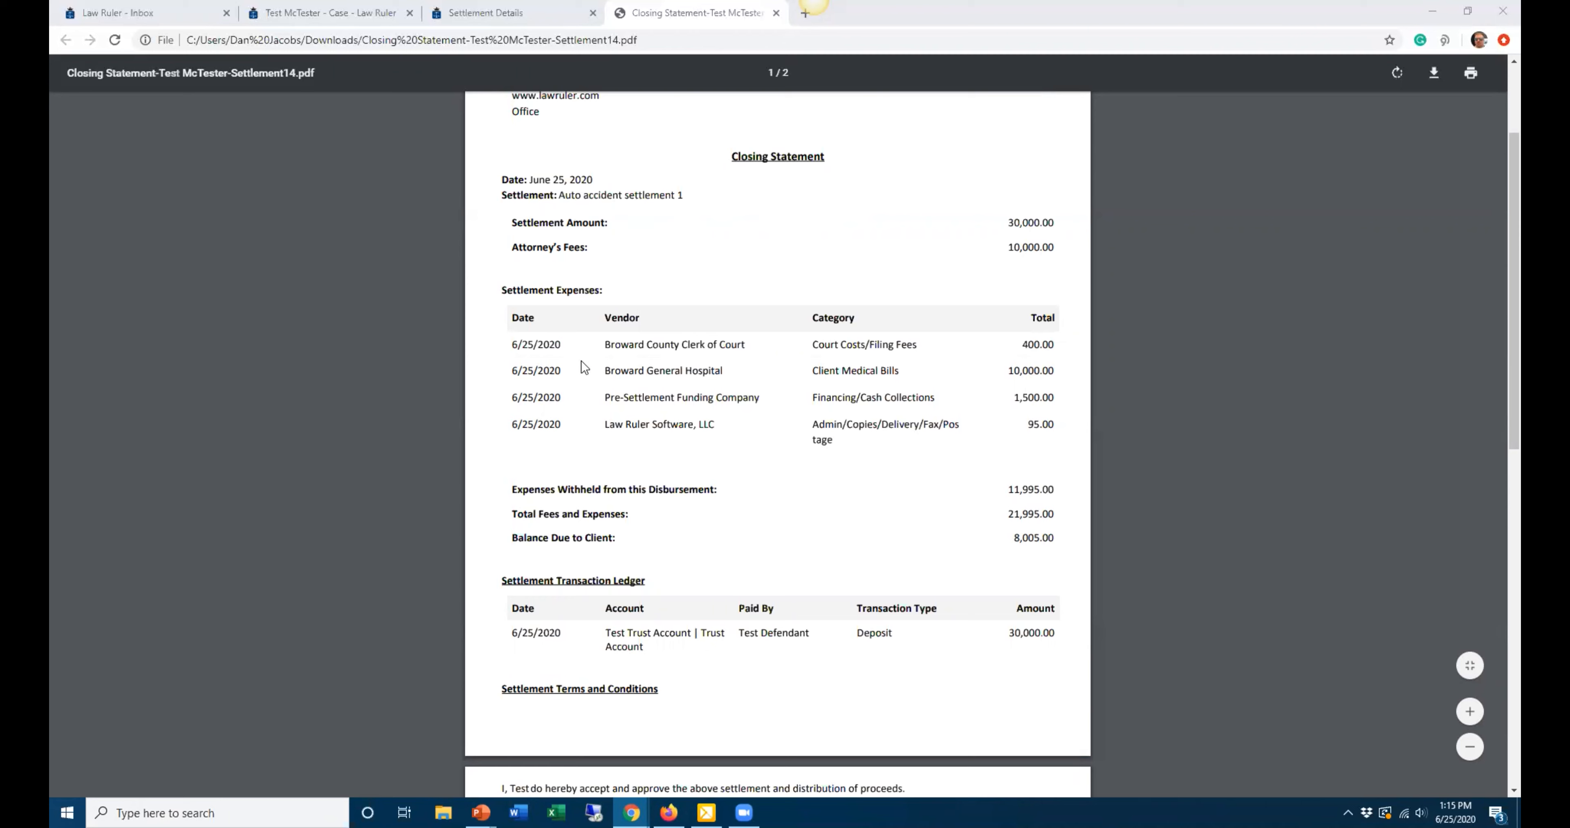
{"action": "left_click_drag", "start_coordinate": [513, 346], "coordinate": [1067, 447]}
{"action": "left_click", "coordinate": [1067, 448]}
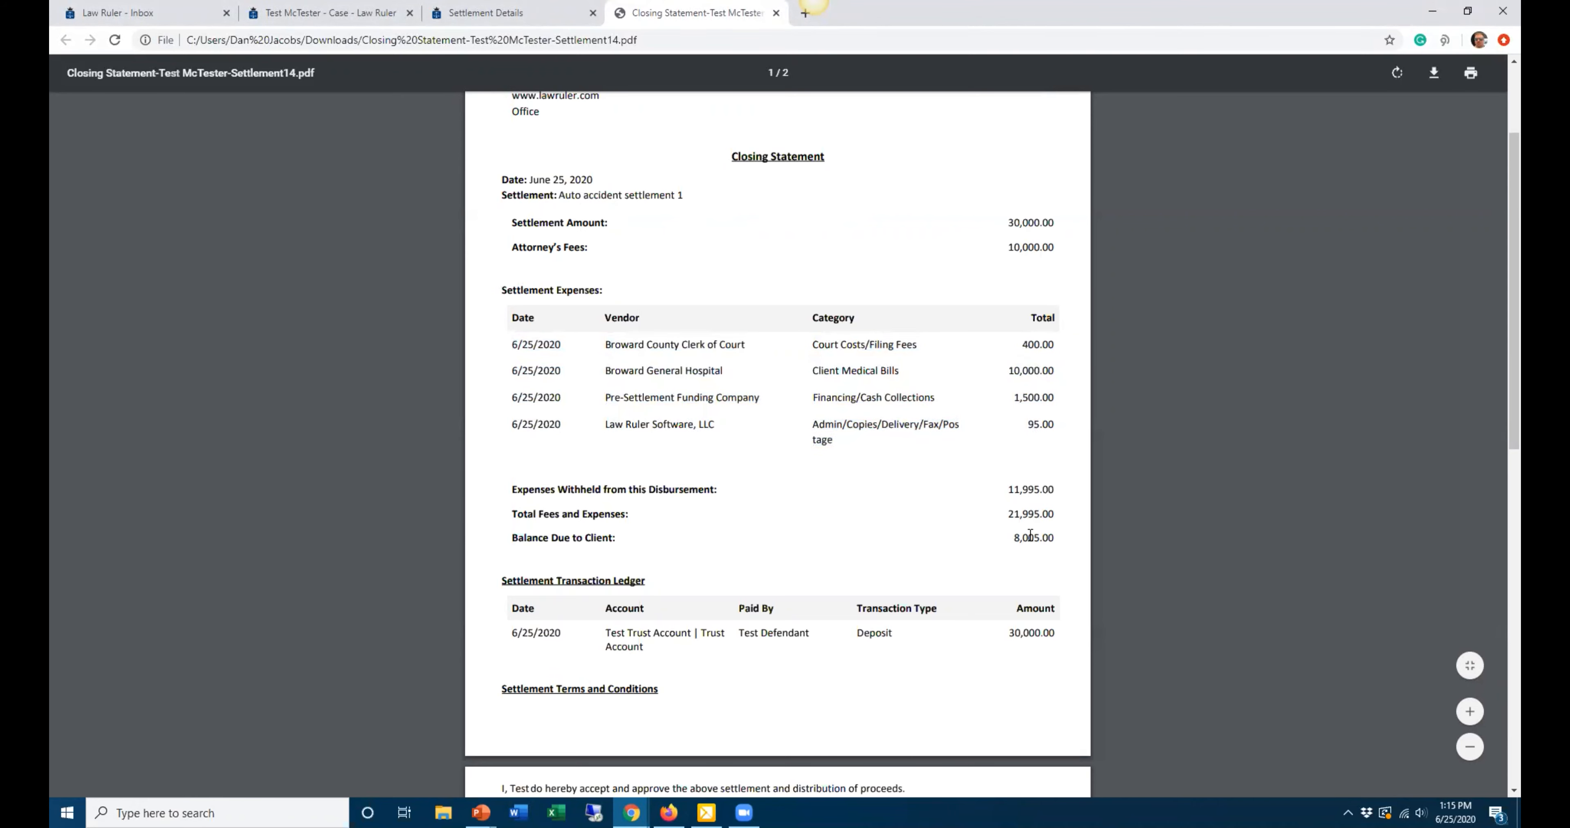
{"action": "left_click_drag", "start_coordinate": [1060, 543], "coordinate": [534, 540]}
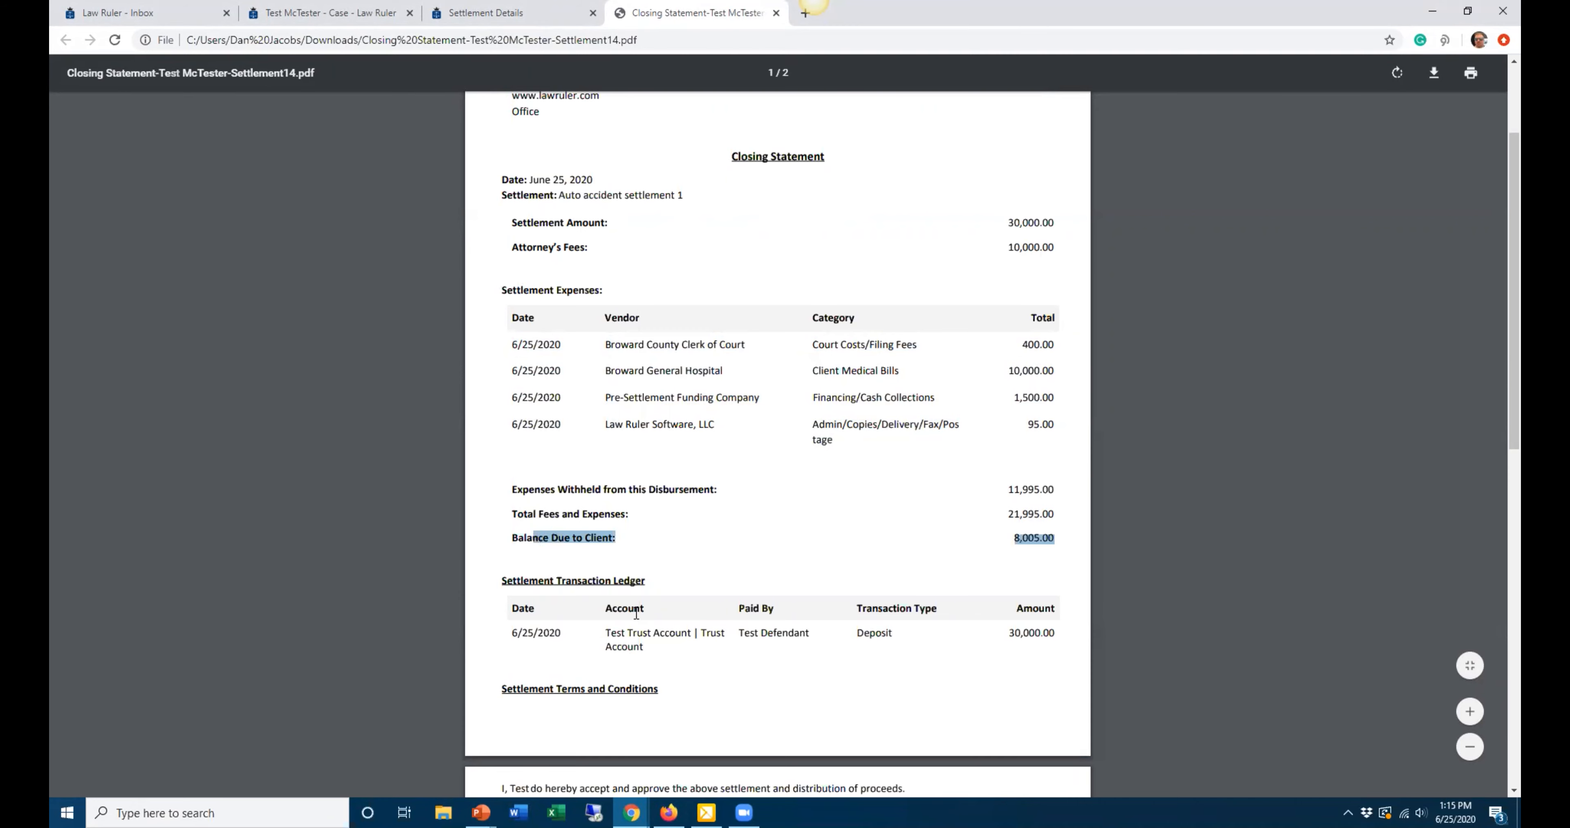
{"action": "left_click", "coordinate": [707, 629]}
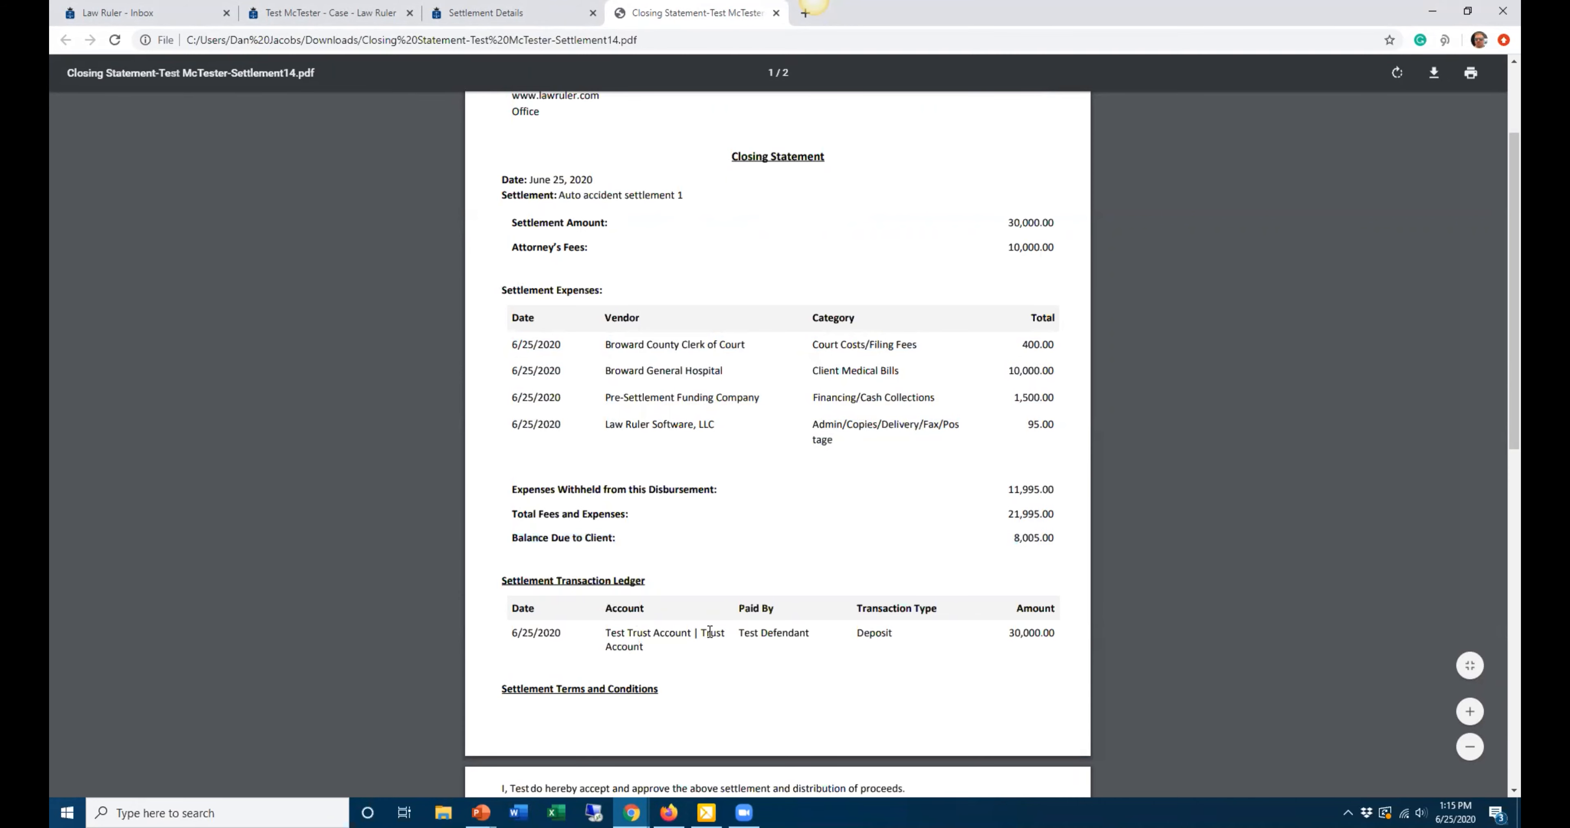
{"action": "scroll", "coordinate": [656, 530], "scroll_direction": "down", "scroll_amount": 3}
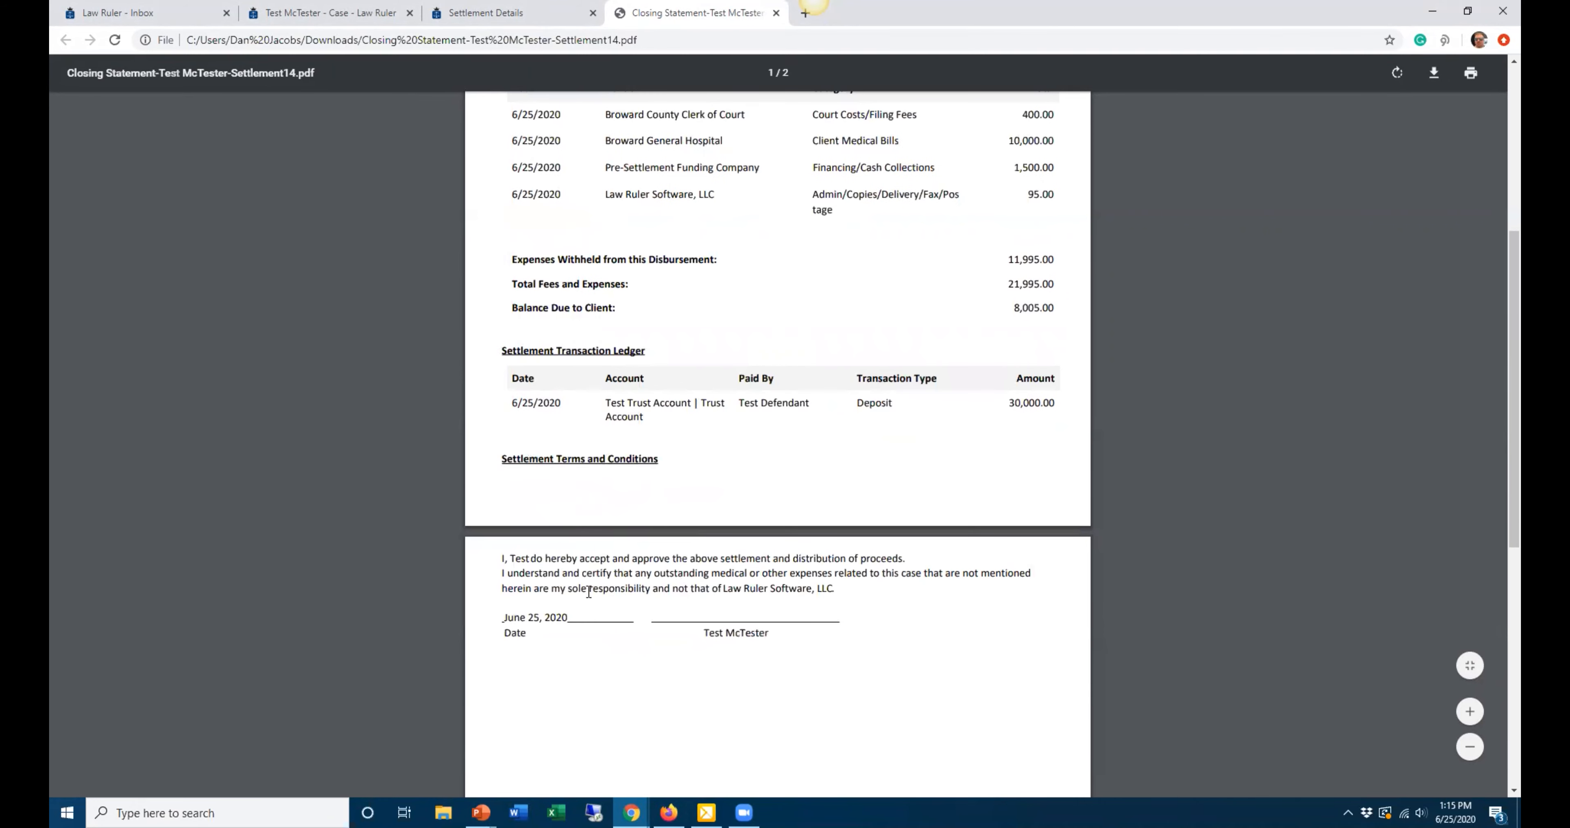
{"action": "left_click_drag", "start_coordinate": [501, 553], "coordinate": [923, 615]}
{"action": "left_click", "coordinate": [923, 615]}
- Return to the settlement details and send the closing statement to the client for e-signature via email
{"action": "left_click", "coordinate": [542, 12]}
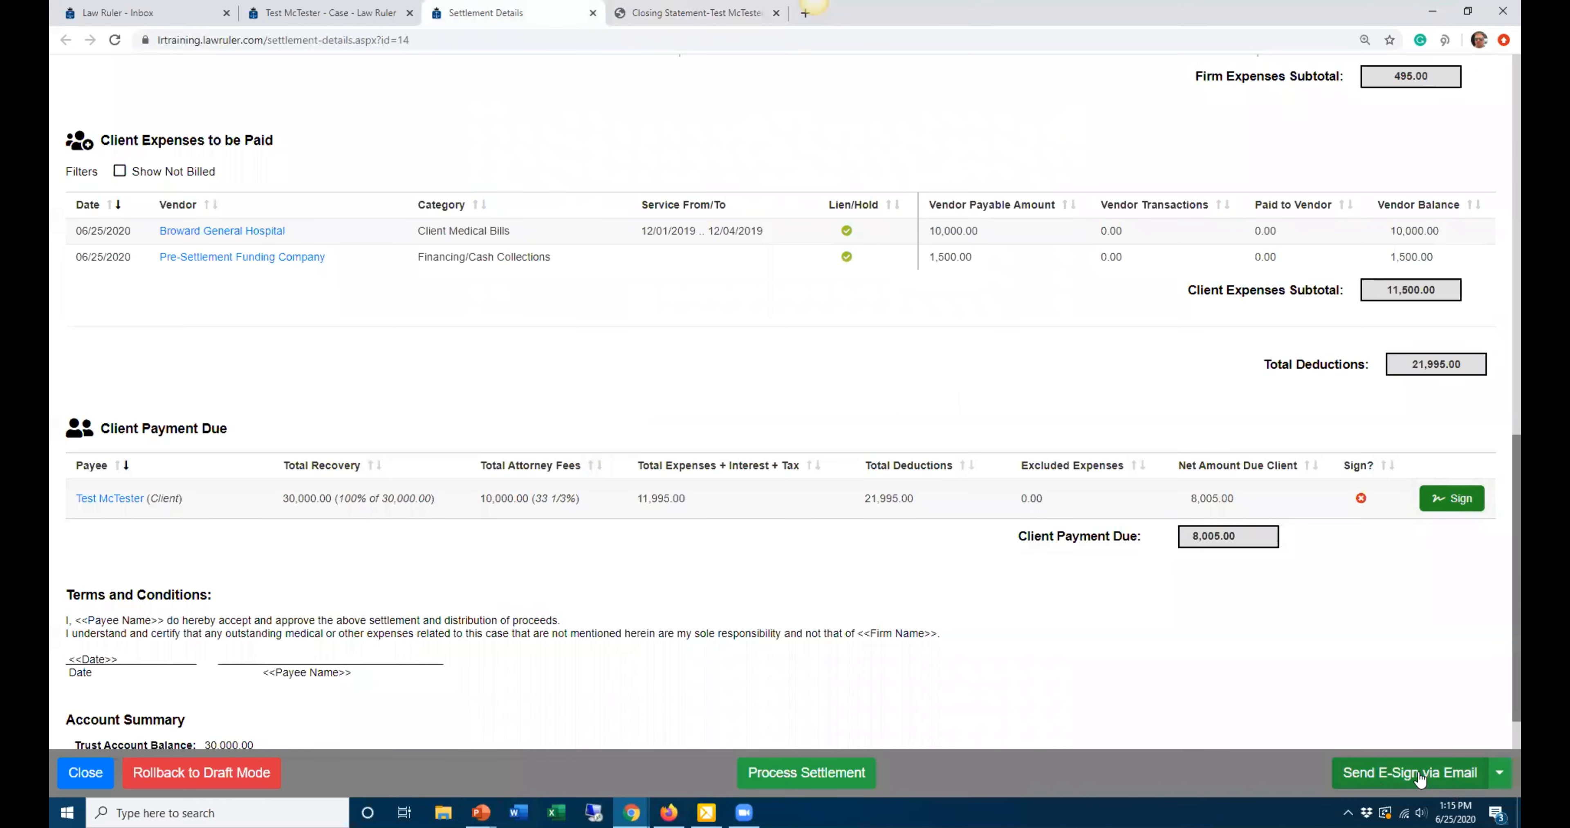
{"action": "left_click", "coordinate": [1499, 772]}
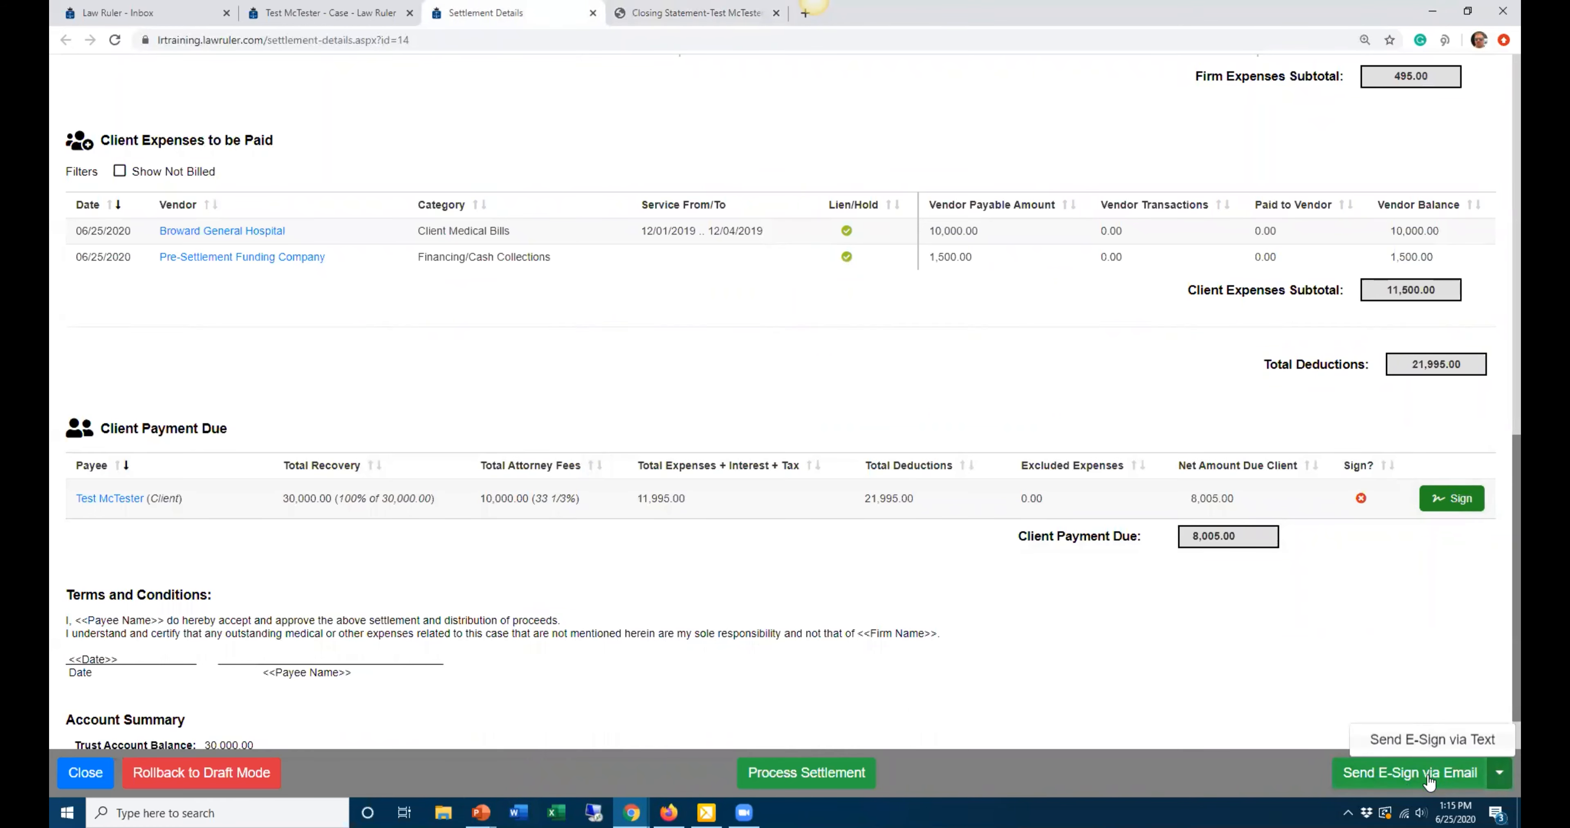
{"action": "left_click", "coordinate": [1403, 774]}
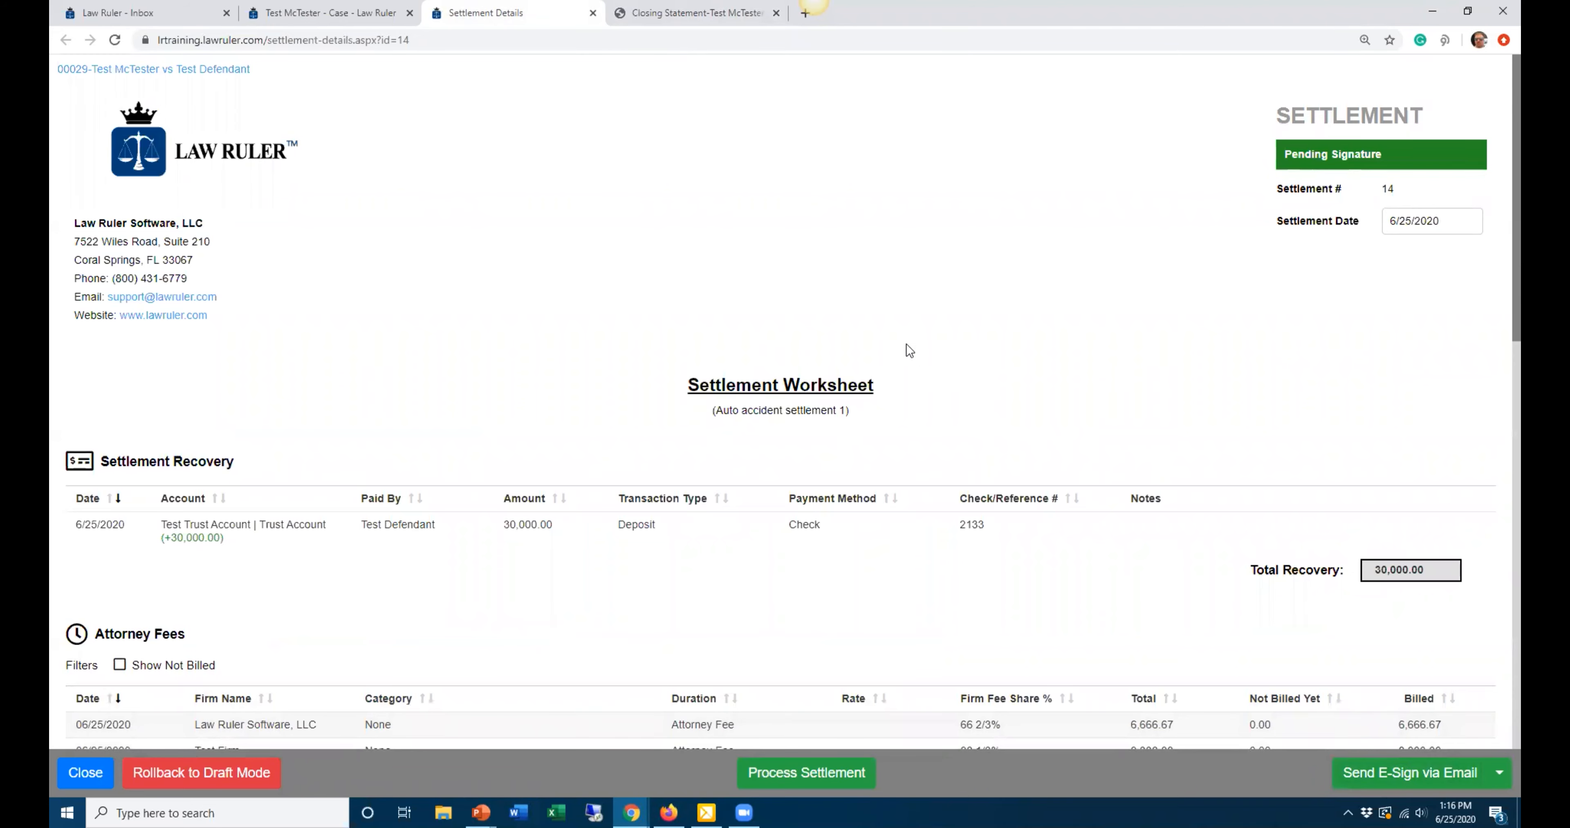
- In the case's emails, open the closing statement signature request and launch its Sign / Review page
{"action": "left_click", "coordinate": [299, 9]}
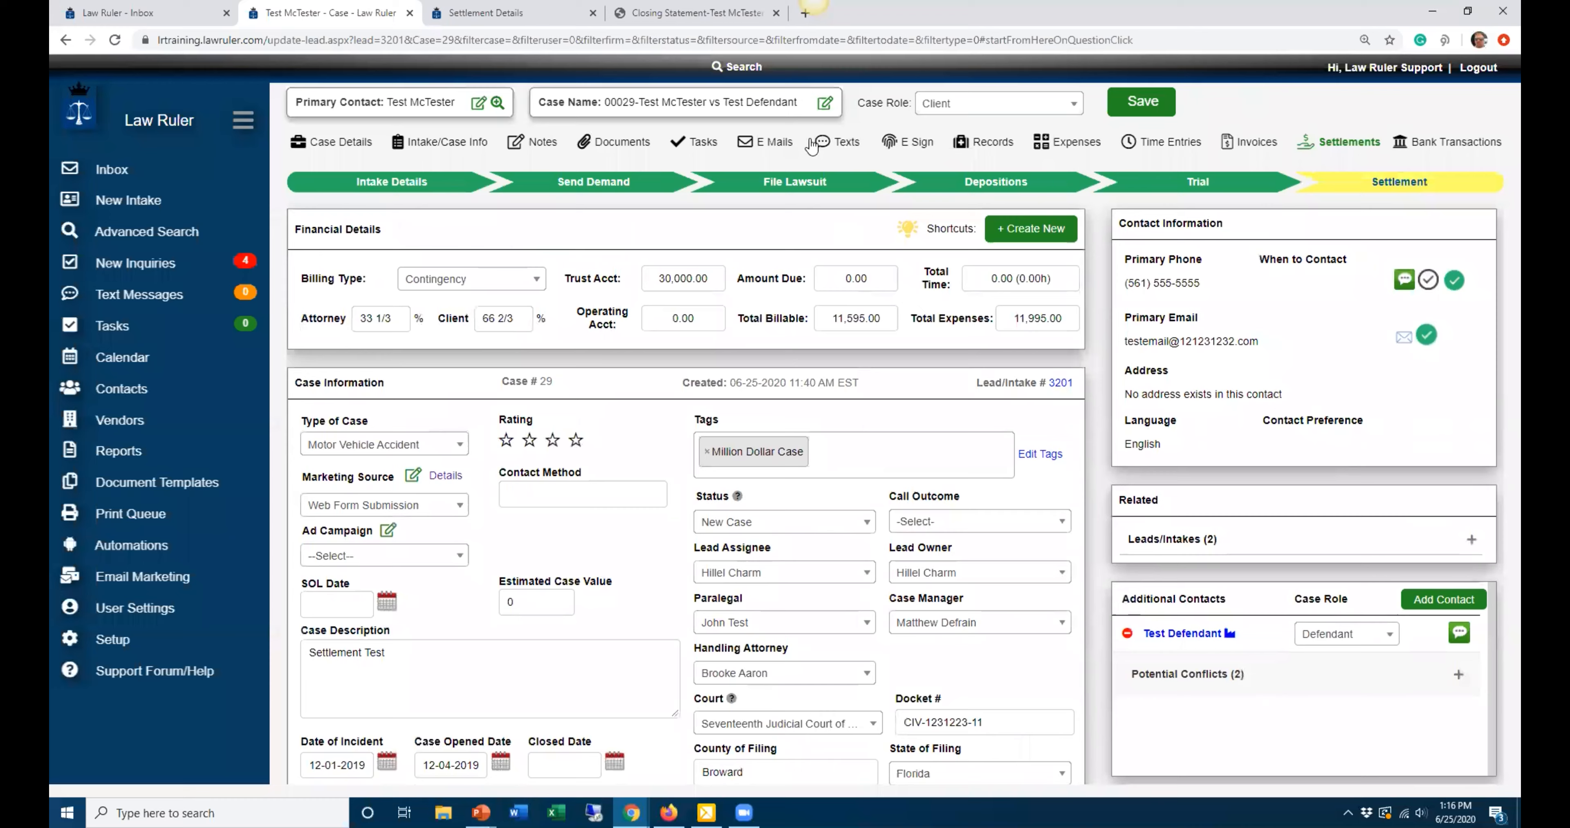
{"action": "left_click", "coordinate": [785, 143]}
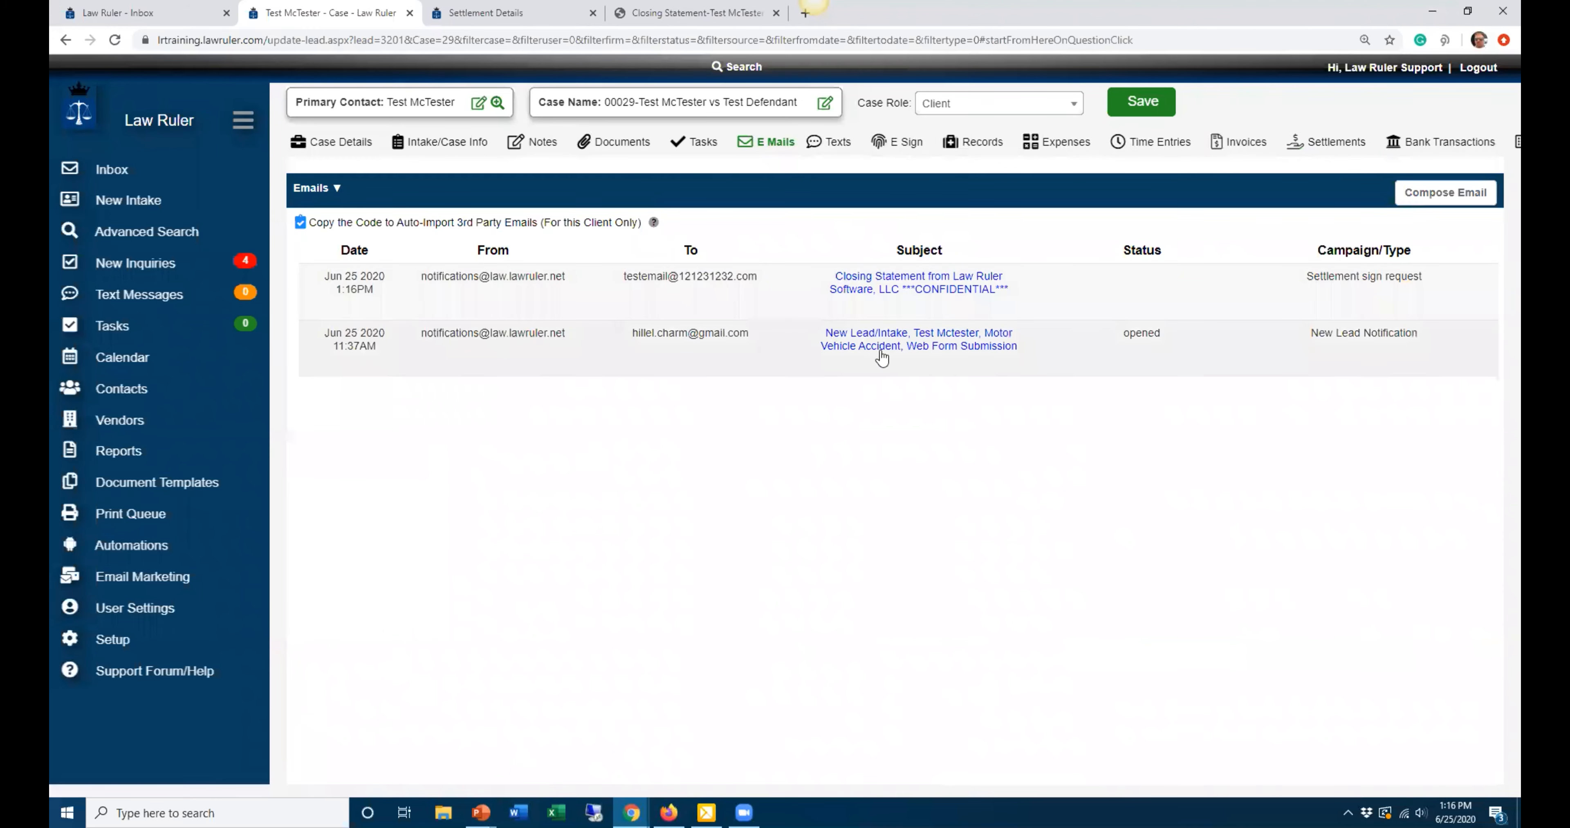
{"action": "left_click", "coordinate": [940, 288]}
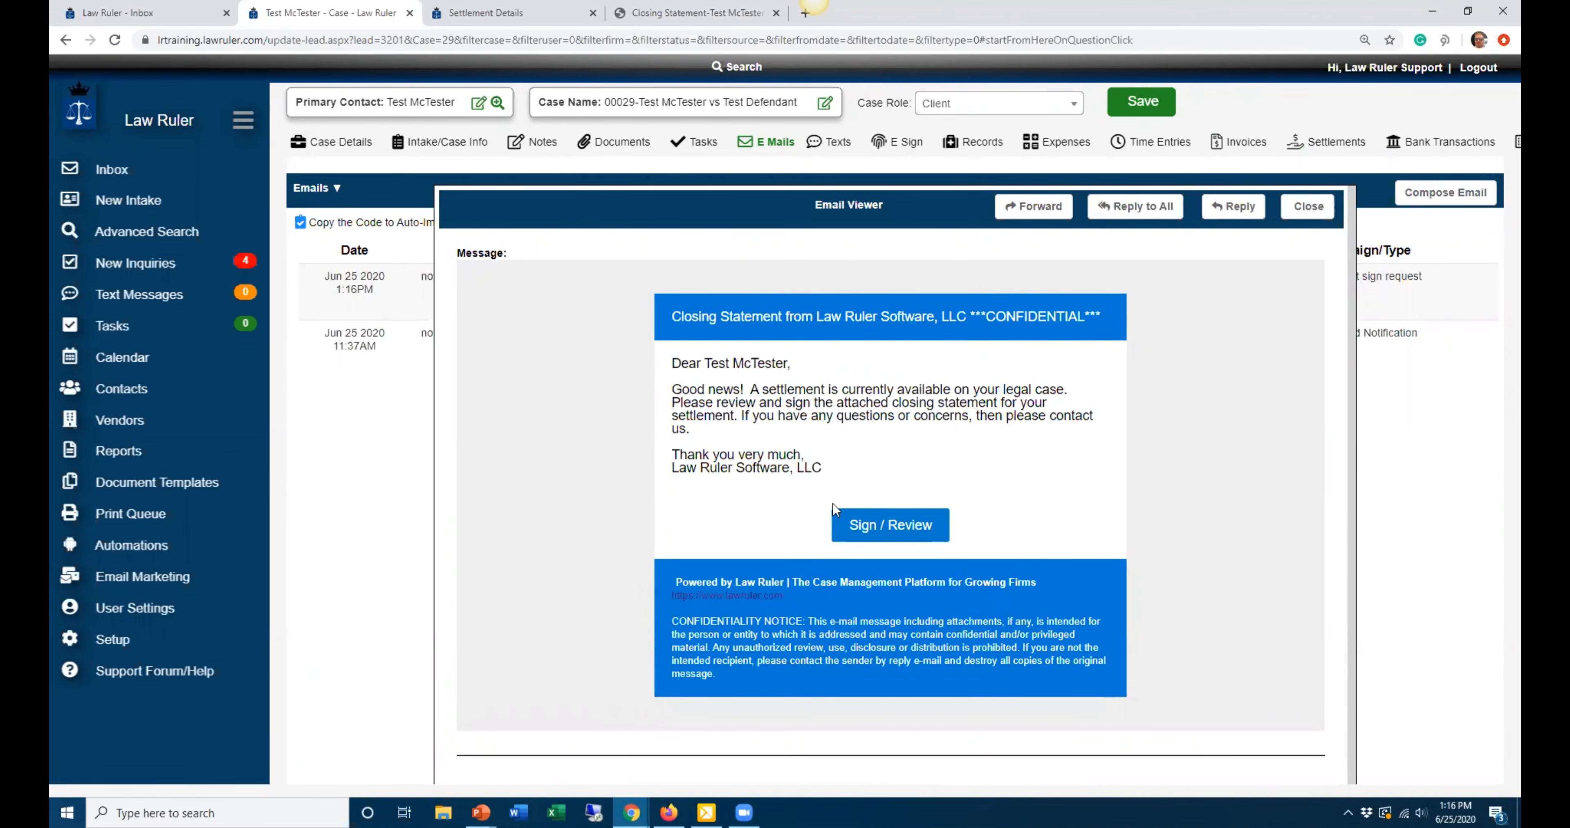
{"action": "left_click", "coordinate": [907, 528]}
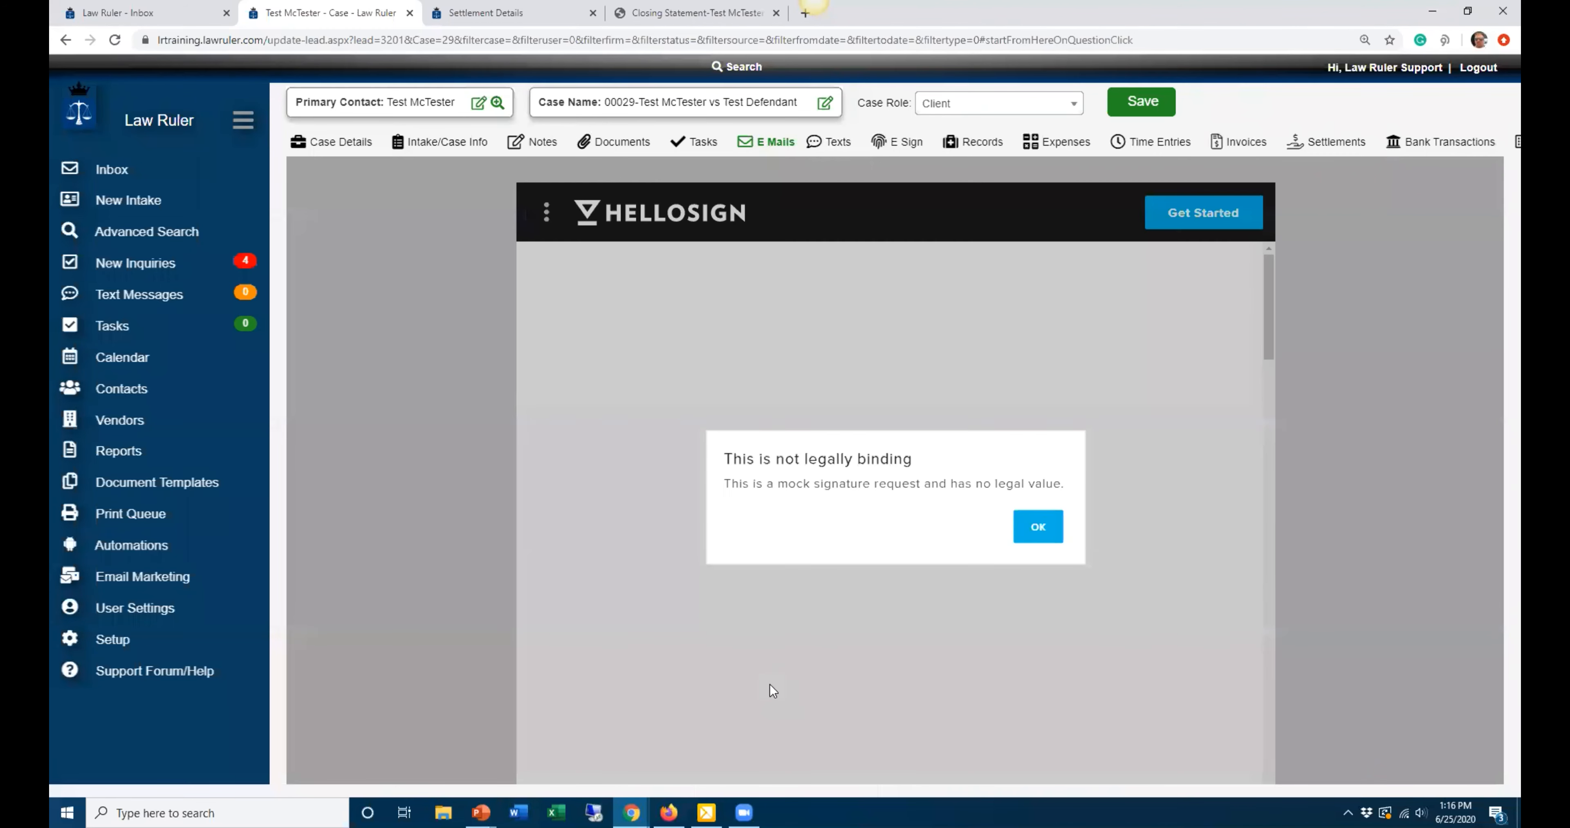
- Accept the mock signature notice, read through the closing statement in HelloSign, and go to the required signature field
{"action": "left_click", "coordinate": [1040, 525]}
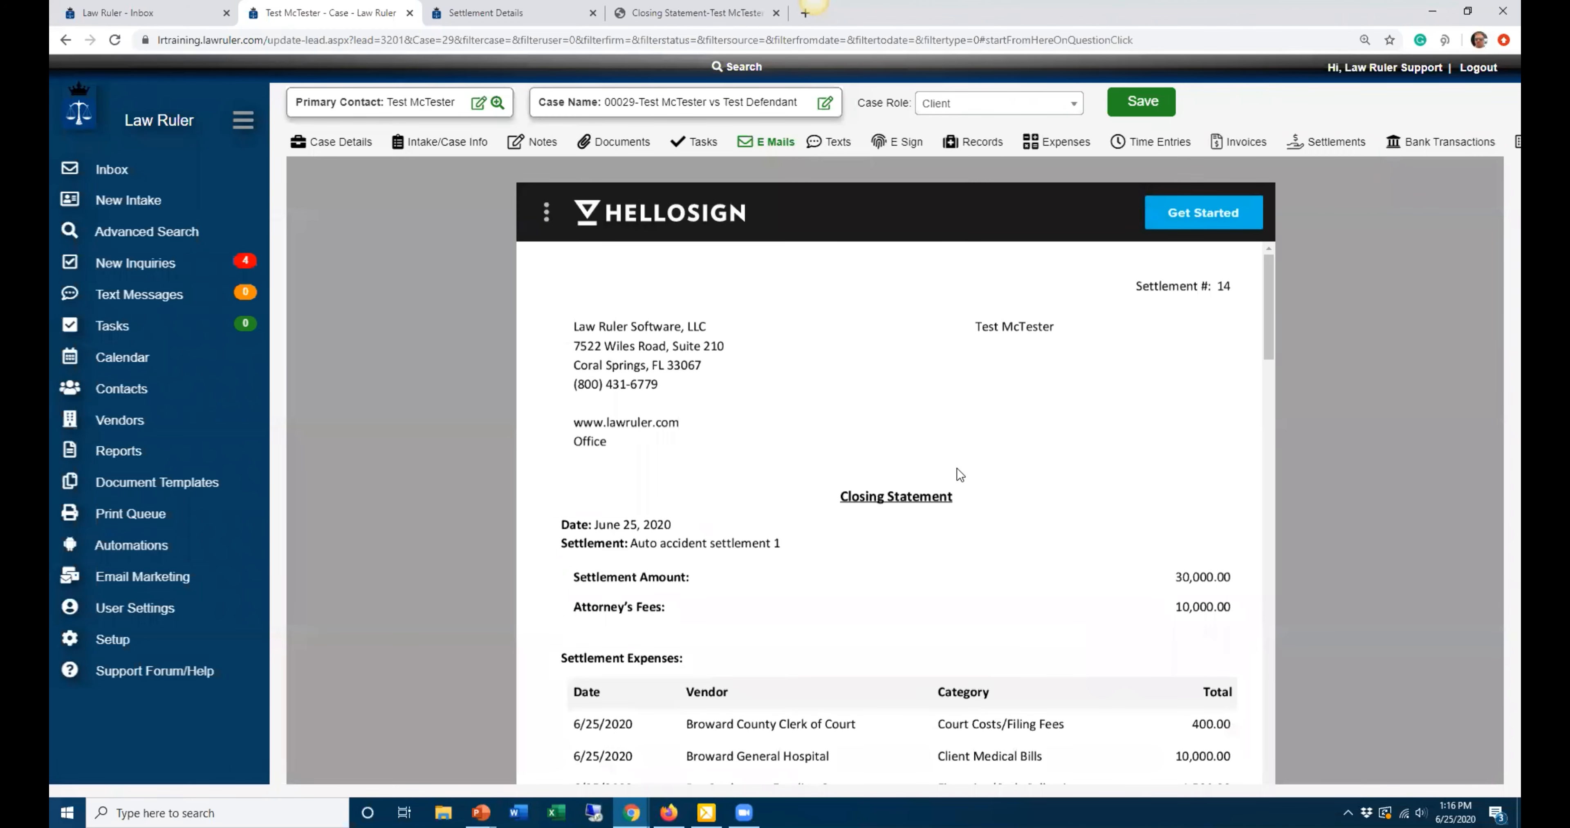
{"action": "scroll", "coordinate": [1149, 516], "scroll_direction": "down", "scroll_amount": 4}
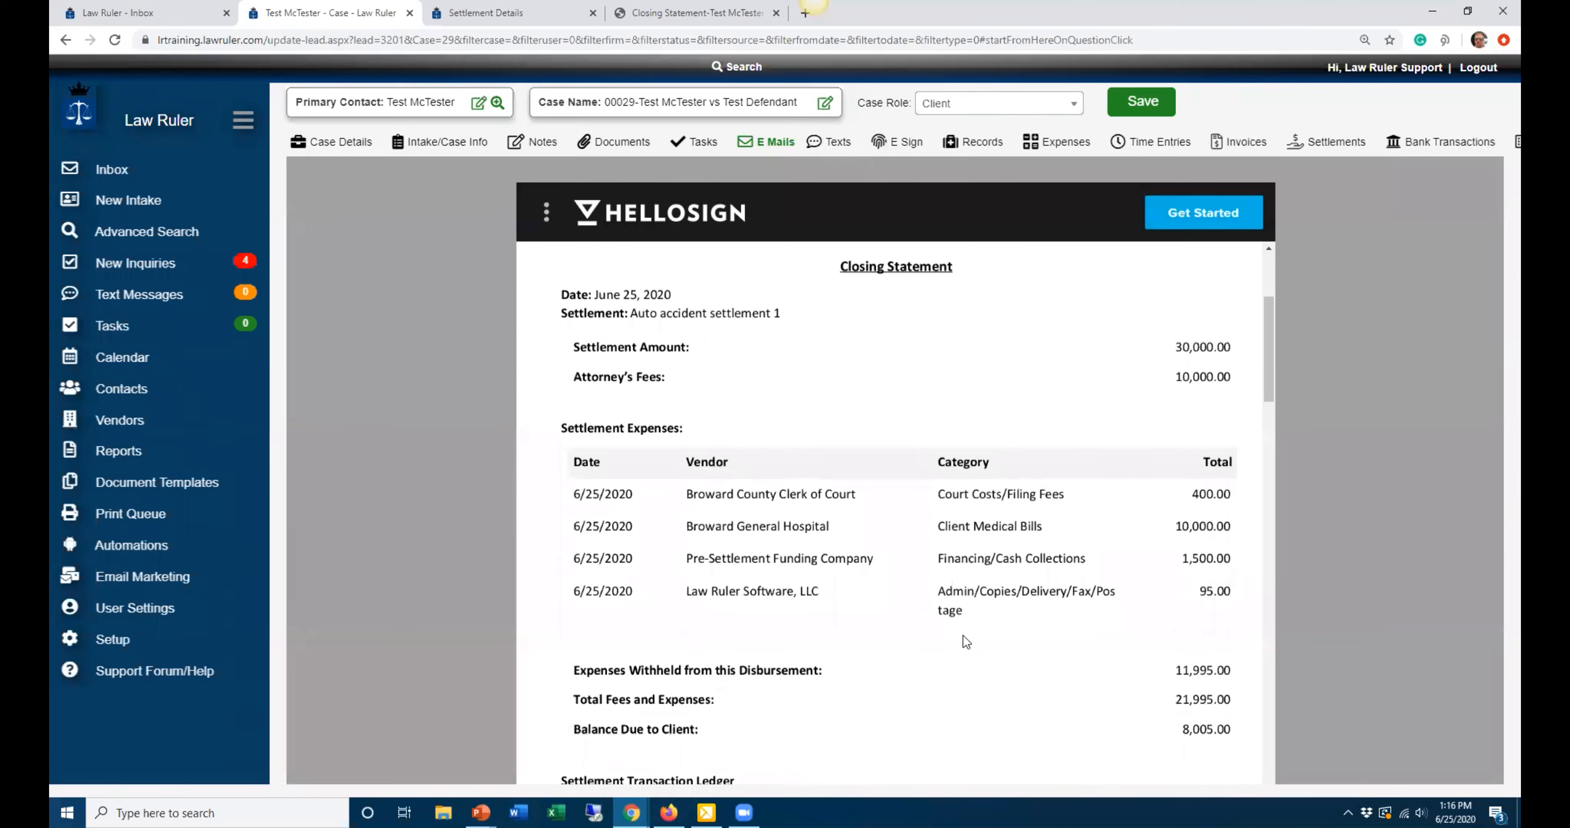
{"action": "scroll", "coordinate": [969, 651], "scroll_direction": "down", "scroll_amount": 6}
{"action": "left_click", "coordinate": [1222, 230]}
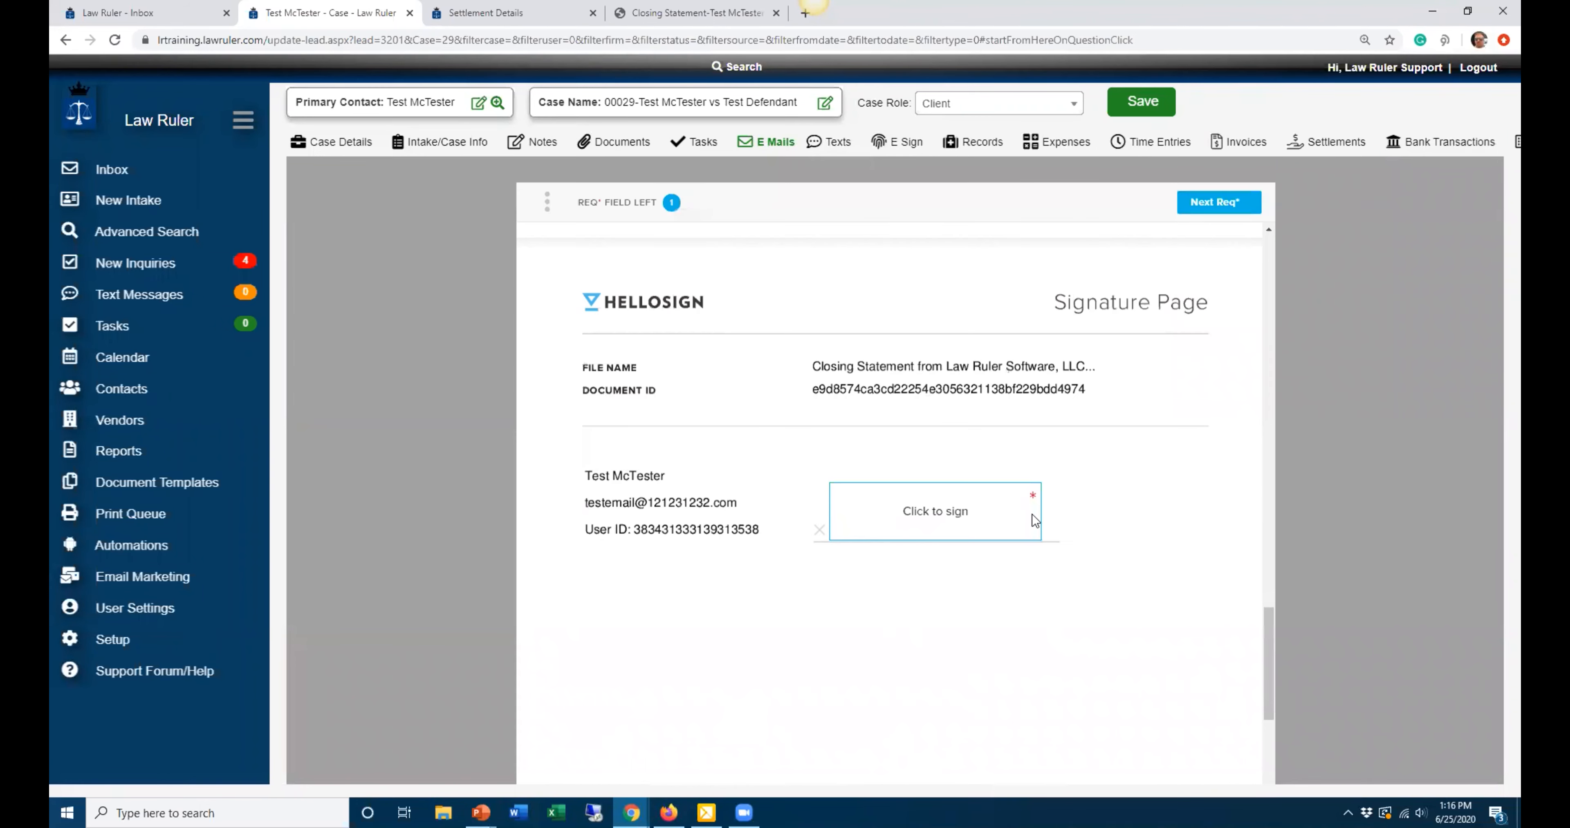
- Draw a signature for the client, insert it on the signature page, and submit the signed closing statement
{"action": "left_click", "coordinate": [937, 510]}
{"action": "mouse_move", "coordinate": [875, 511]}
{"action": "left_mouse_down"}
{"action": "mouse_move", "coordinate": [894, 454]}
{"action": "mouse_move", "coordinate": [931, 481]}
{"action": "mouse_move", "coordinate": [997, 463]}
{"action": "left_mouse_up"}
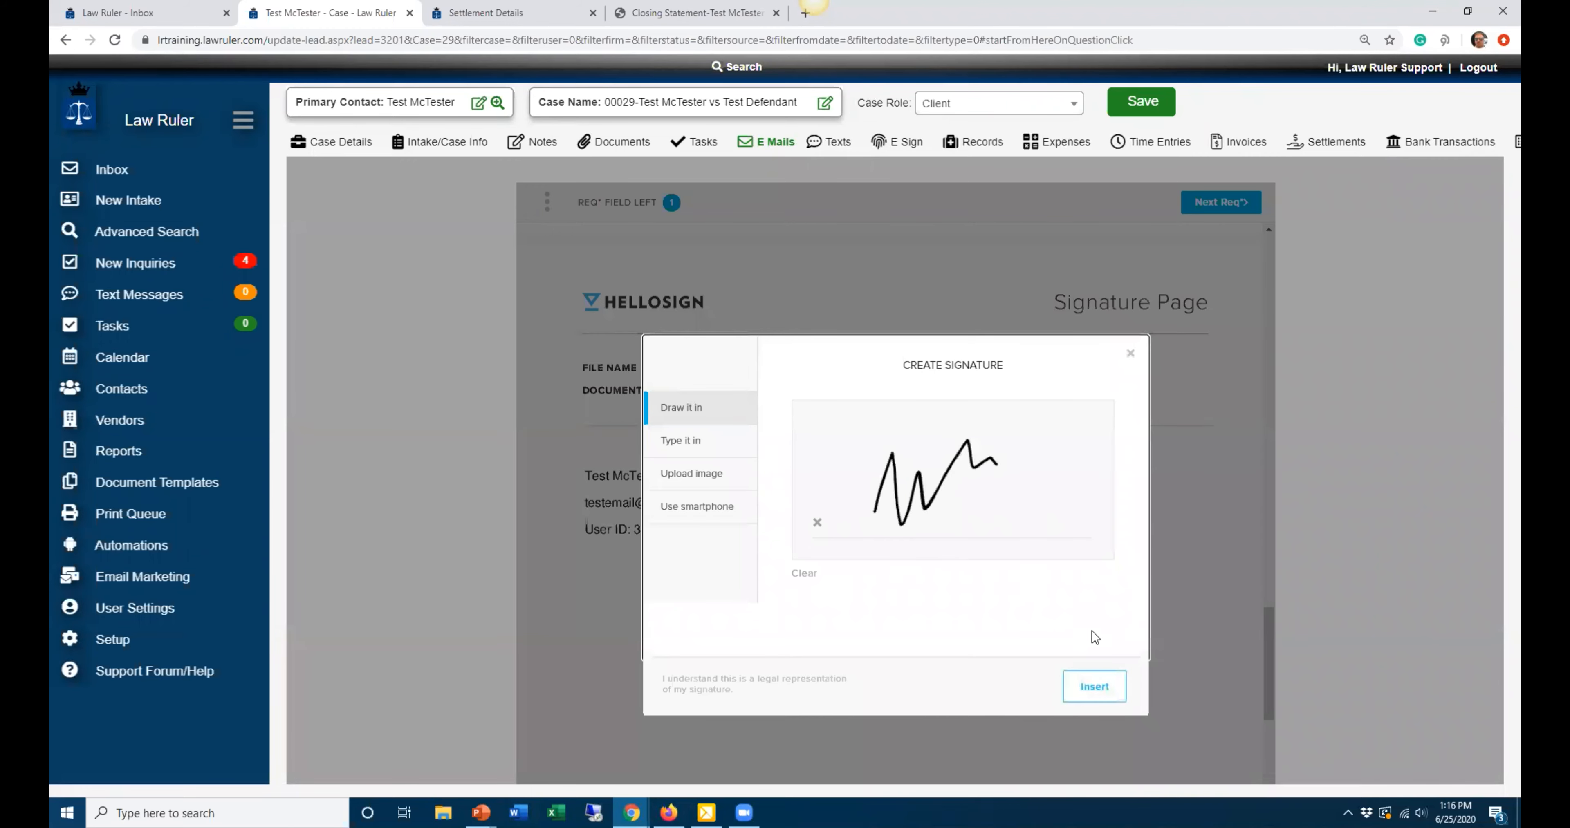
{"action": "left_click", "coordinate": [1095, 685]}
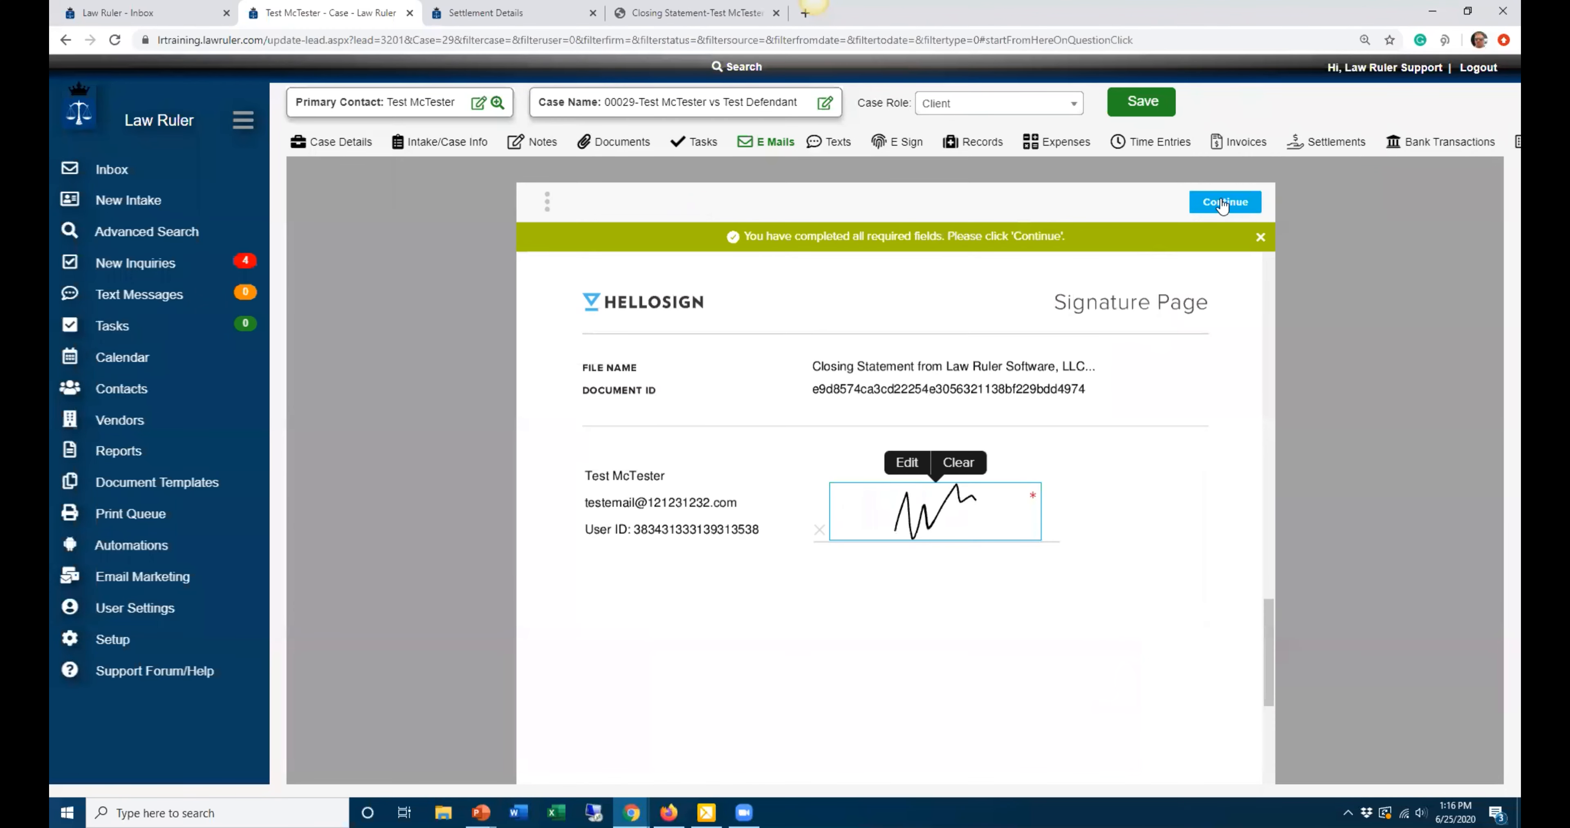
{"action": "left_click", "coordinate": [1222, 206]}
{"action": "left_click", "coordinate": [1185, 244]}
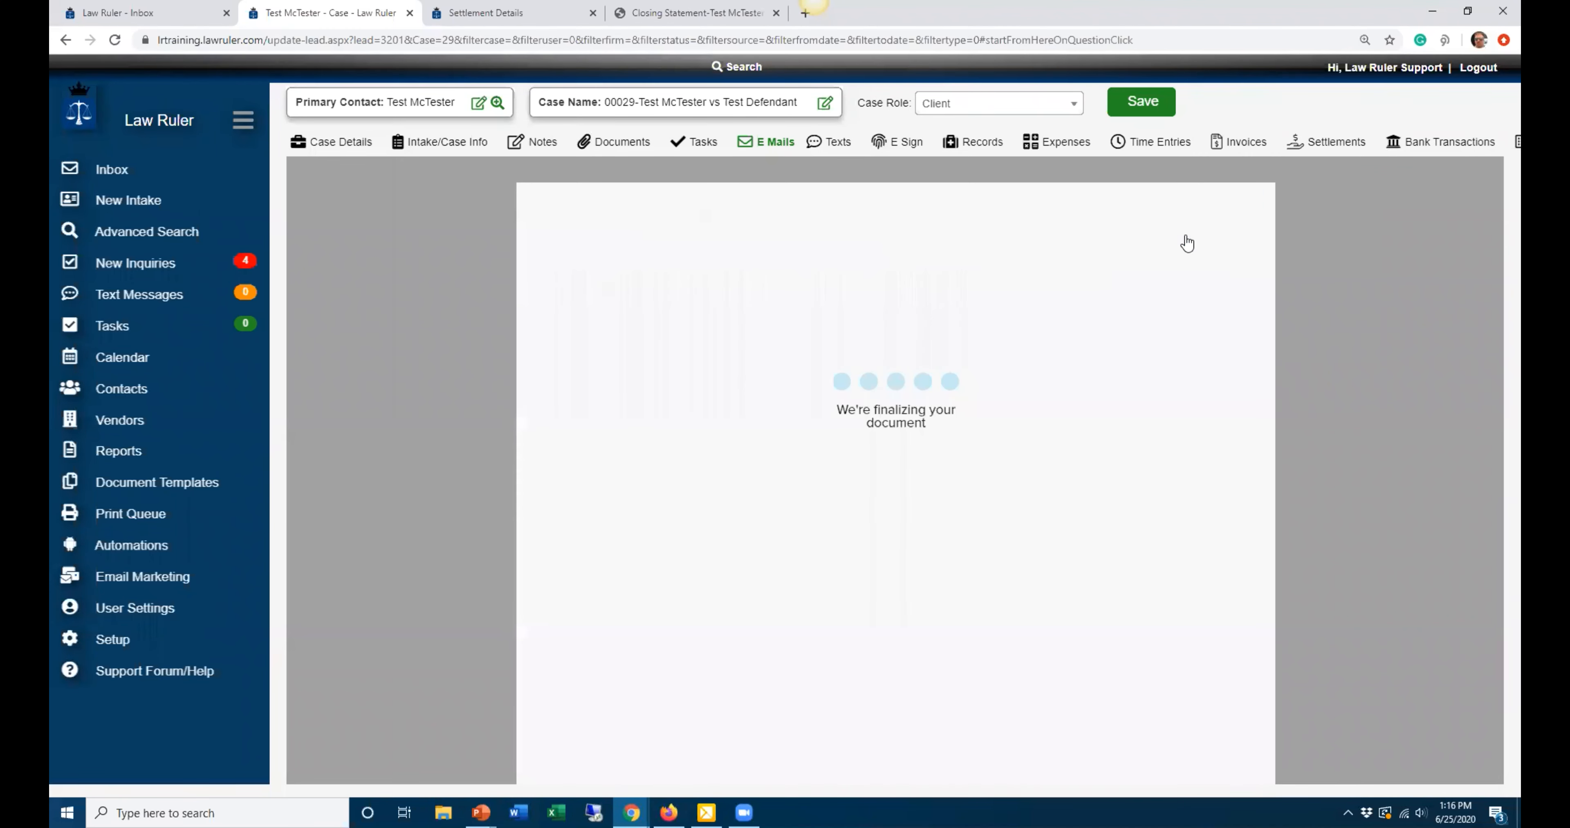
- Return to the settlement details and check the client's signature status, payment due and account summary
{"action": "left_click", "coordinate": [508, 12]}
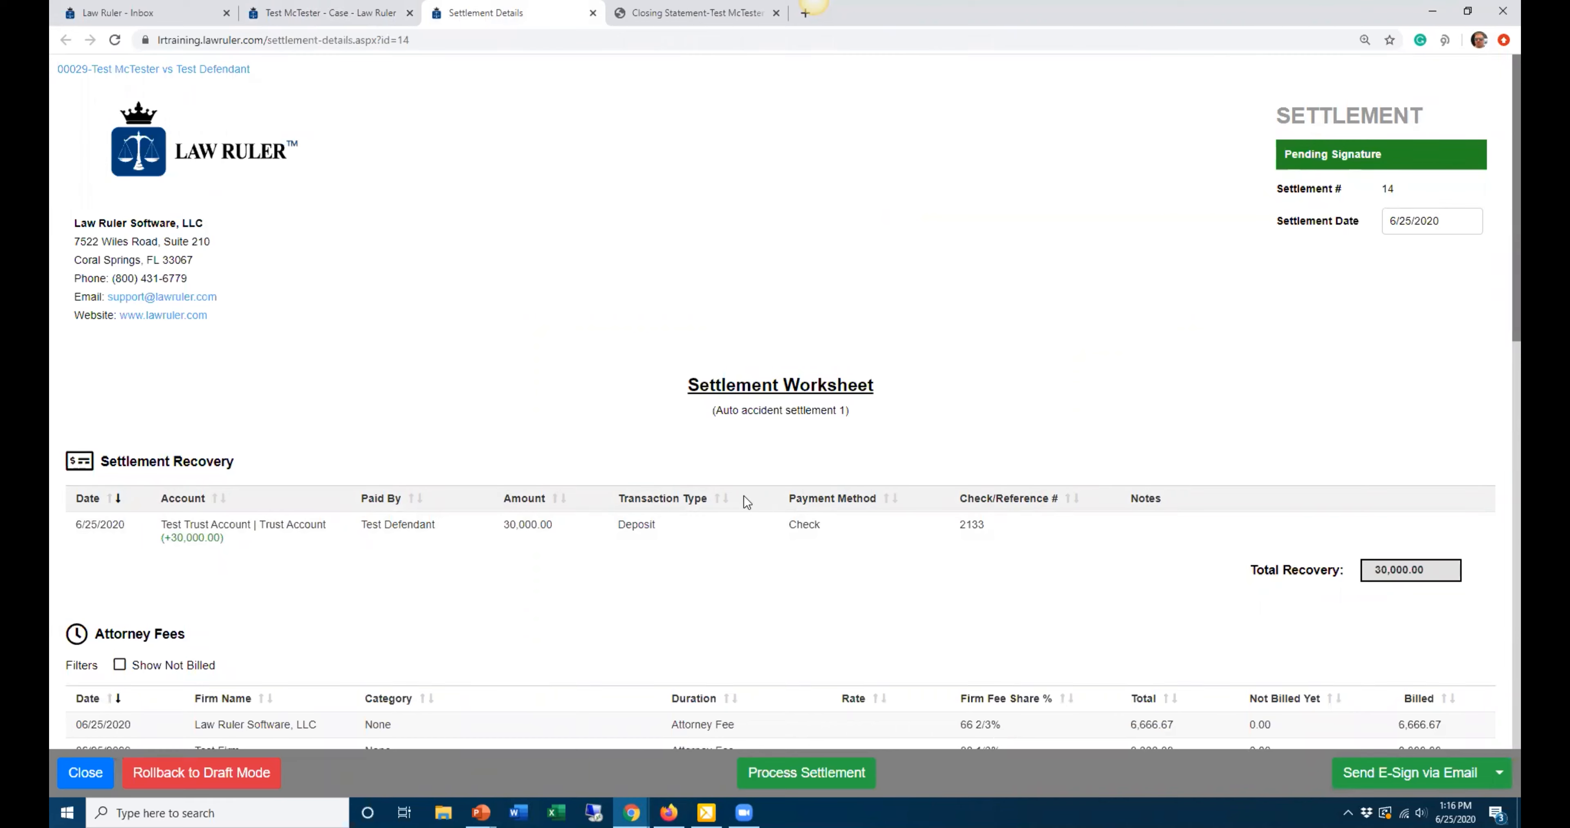
{"action": "scroll", "coordinate": [737, 477], "scroll_direction": "down", "scroll_amount": 10}
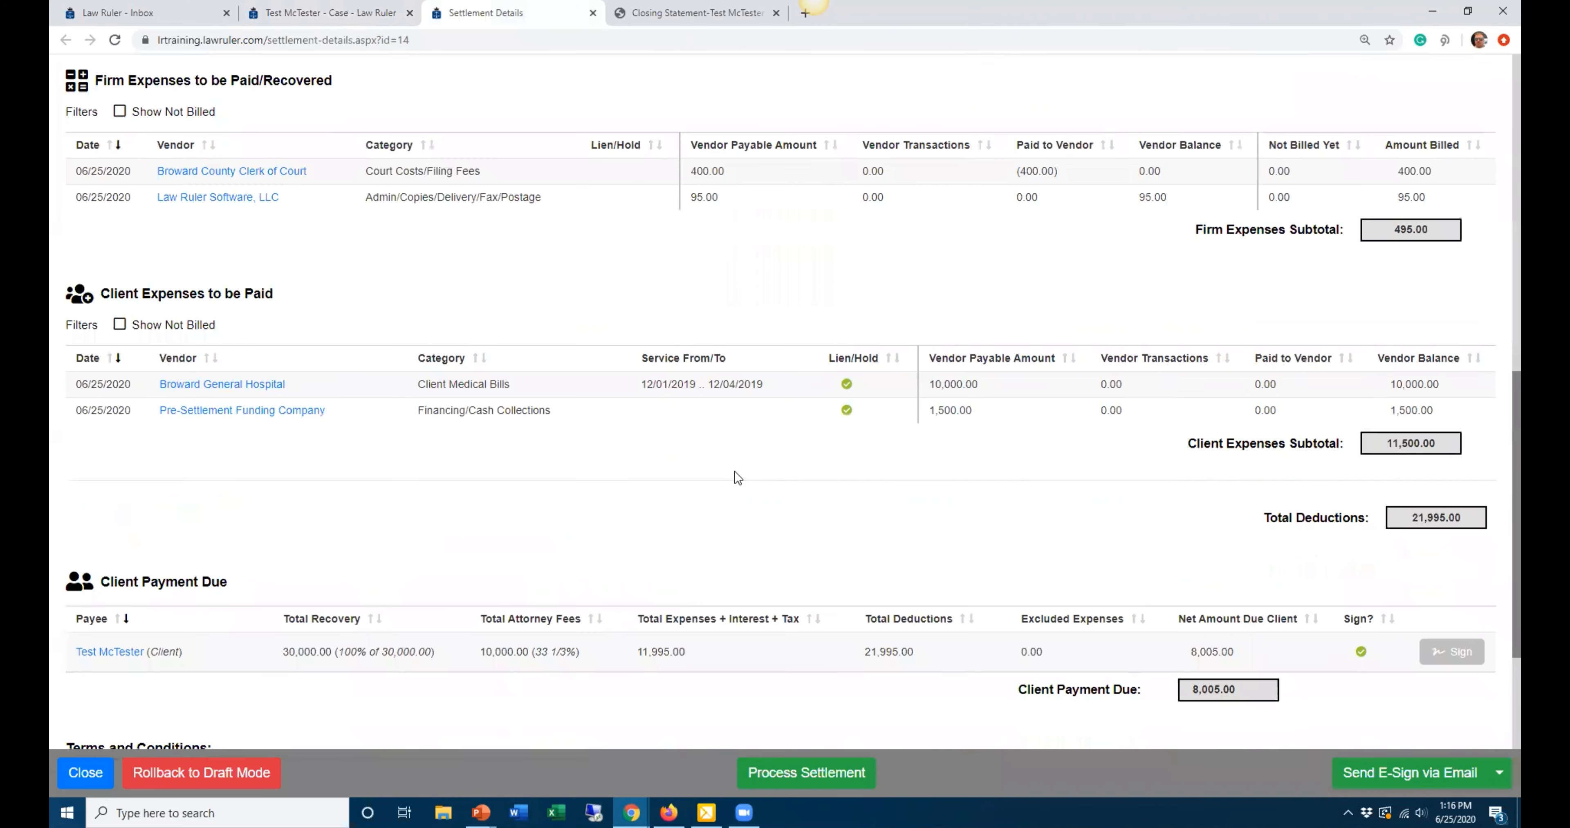
{"action": "scroll", "coordinate": [732, 472], "scroll_direction": "down", "scroll_amount": 1}
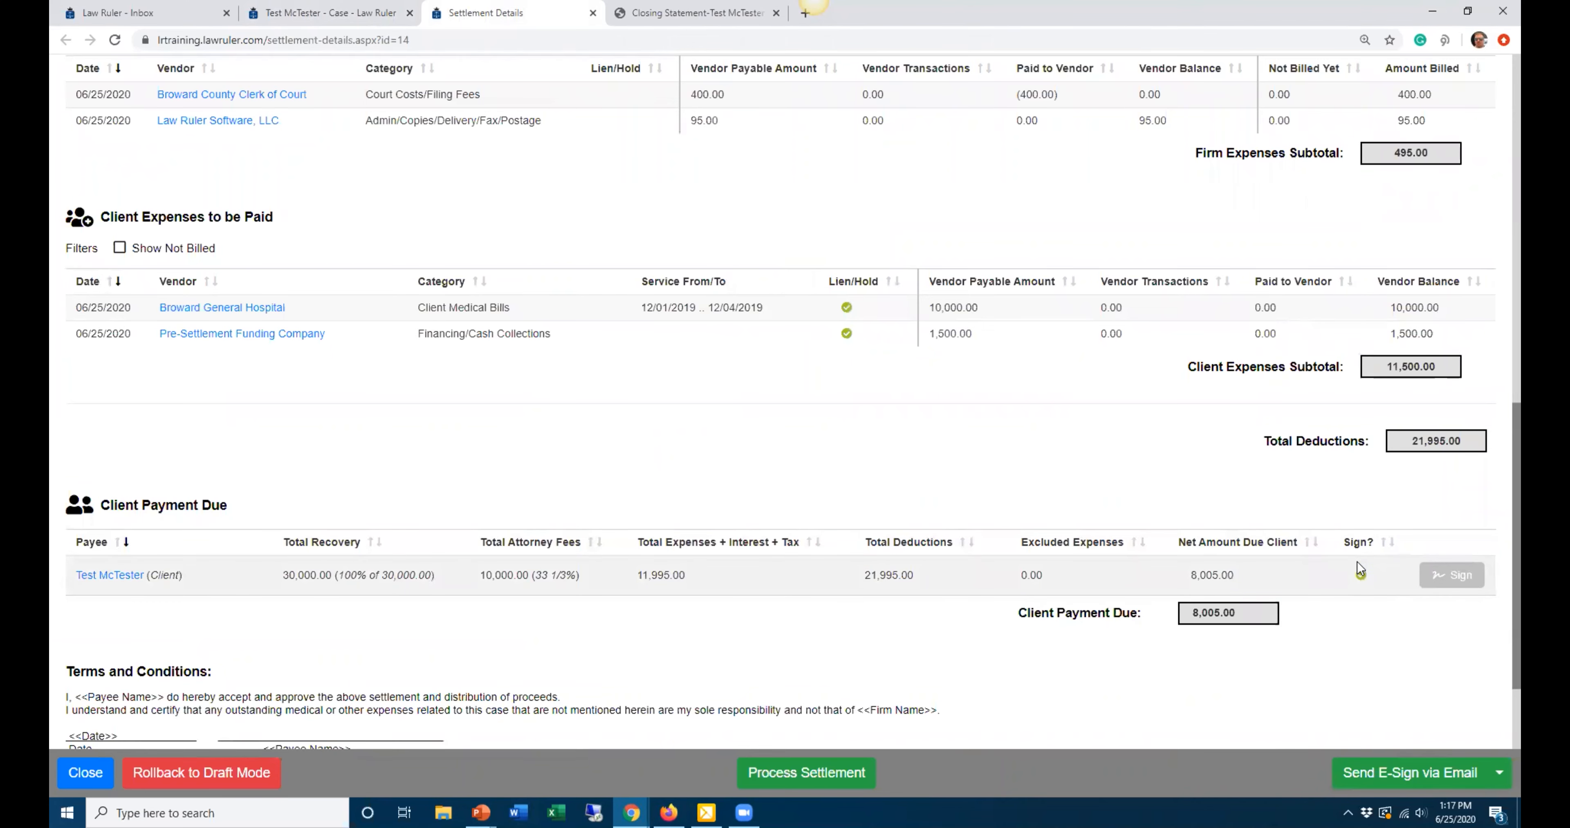
{"action": "scroll", "coordinate": [841, 633], "scroll_direction": "down", "scroll_amount": 3}
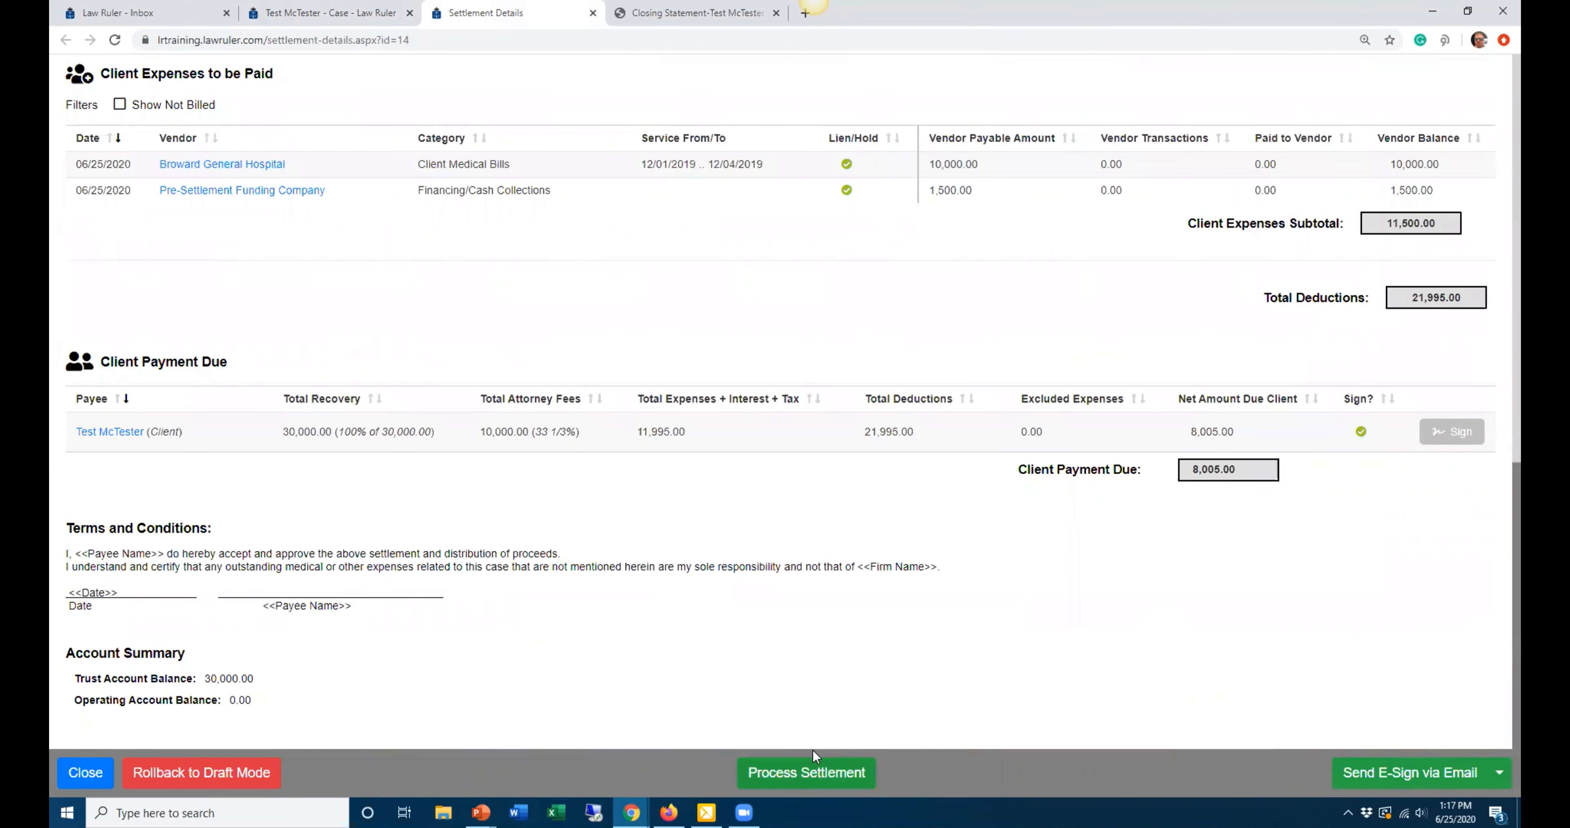
- Start processing the settlement and confirm proceeding with the disbursement
{"action": "left_click", "coordinate": [846, 766]}
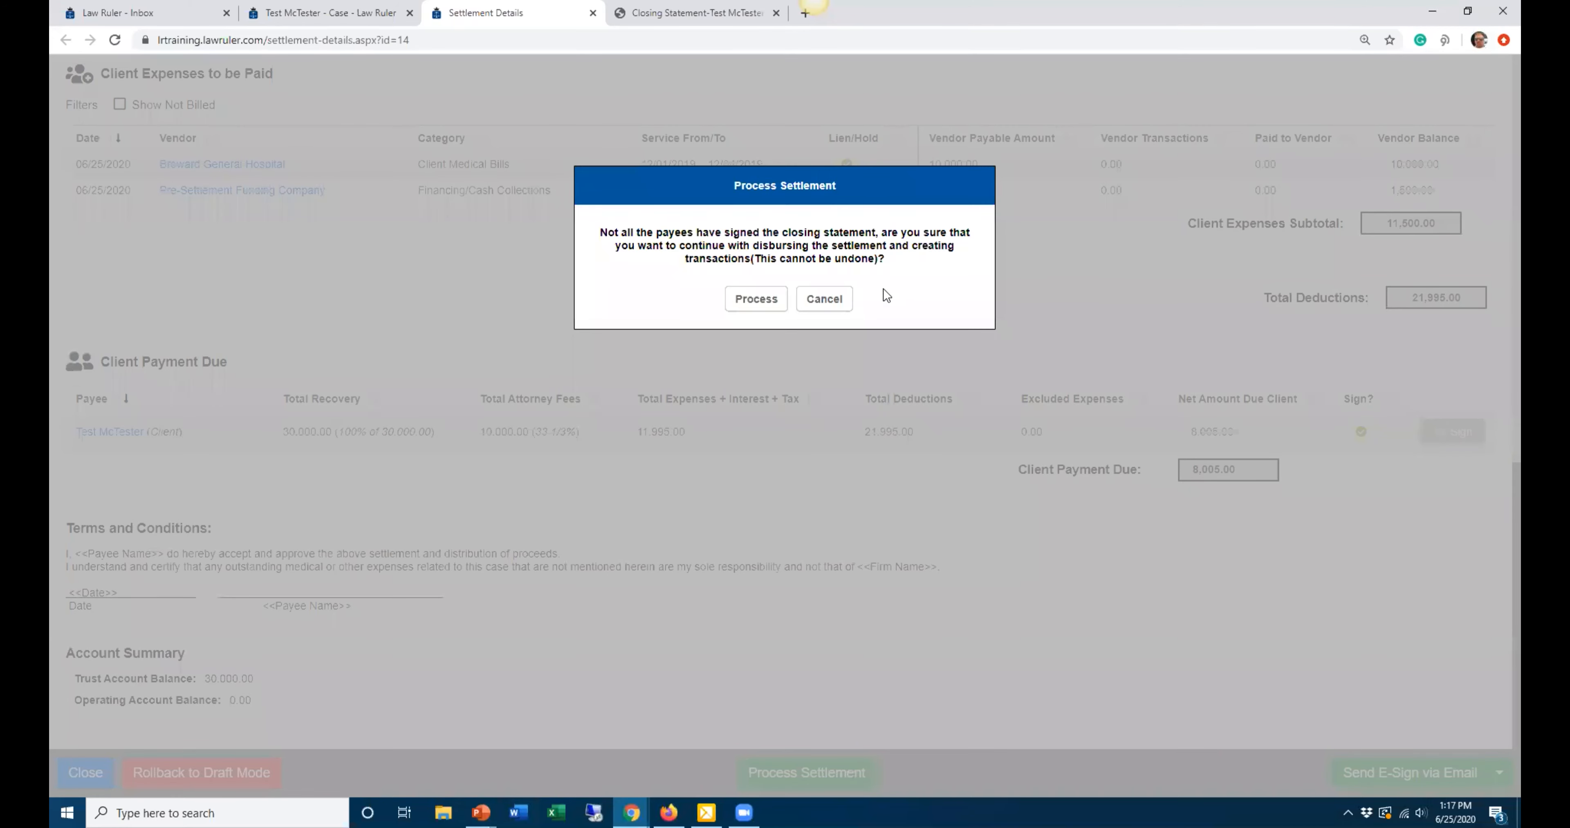
{"action": "left_click", "coordinate": [839, 298]}
{"action": "left_click", "coordinate": [807, 767]}
{"action": "left_click", "coordinate": [770, 300]}
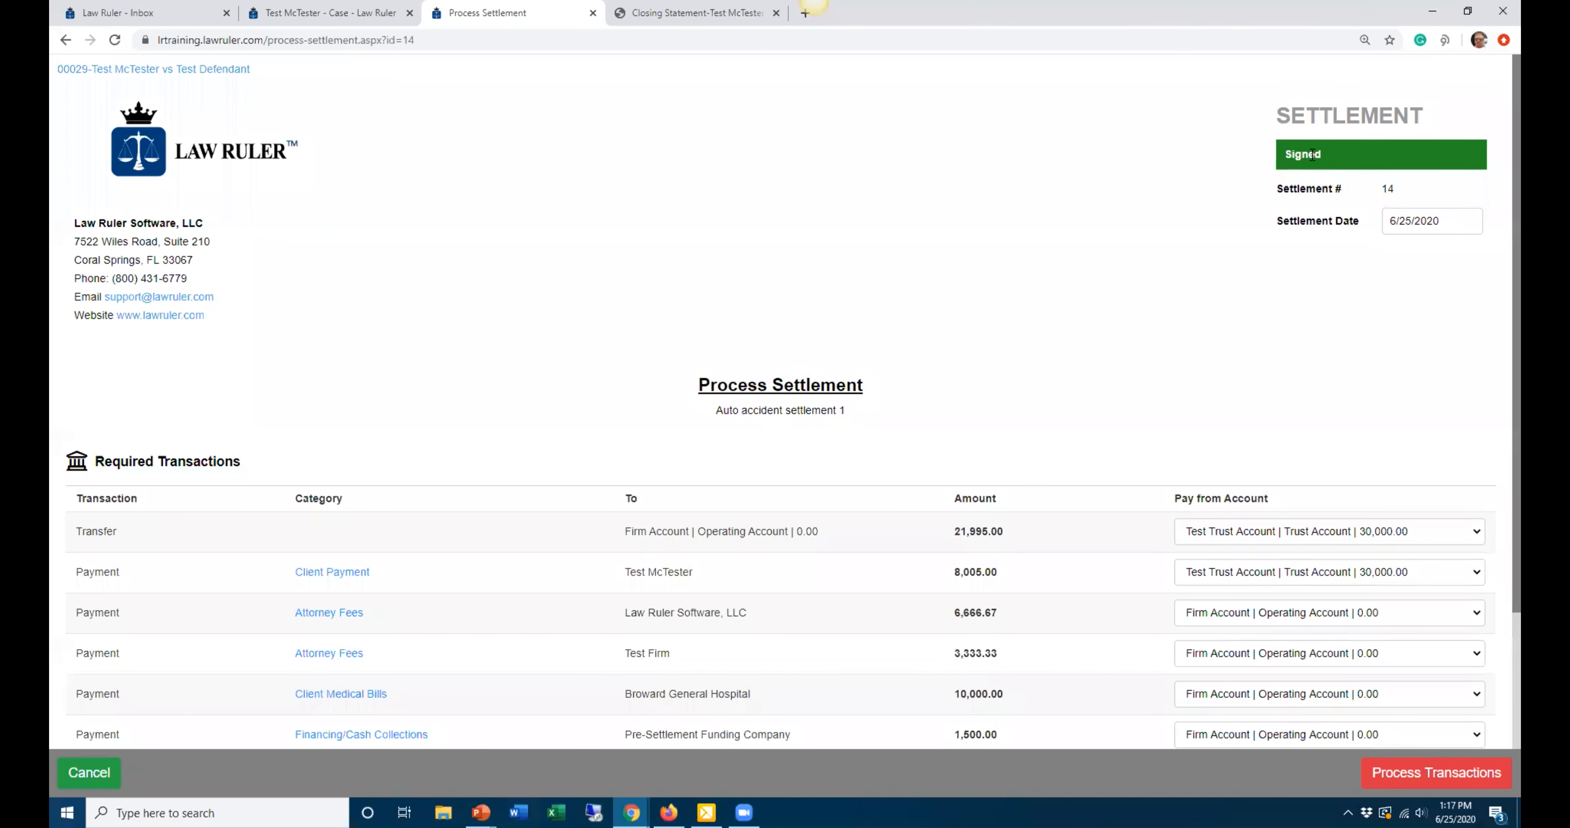
- Examine the settlement status and the required transactions, including expense payments, medical bills, attorney fees, client payment and the operating account transfer
{"action": "triple_click", "coordinate": [1311, 149]}
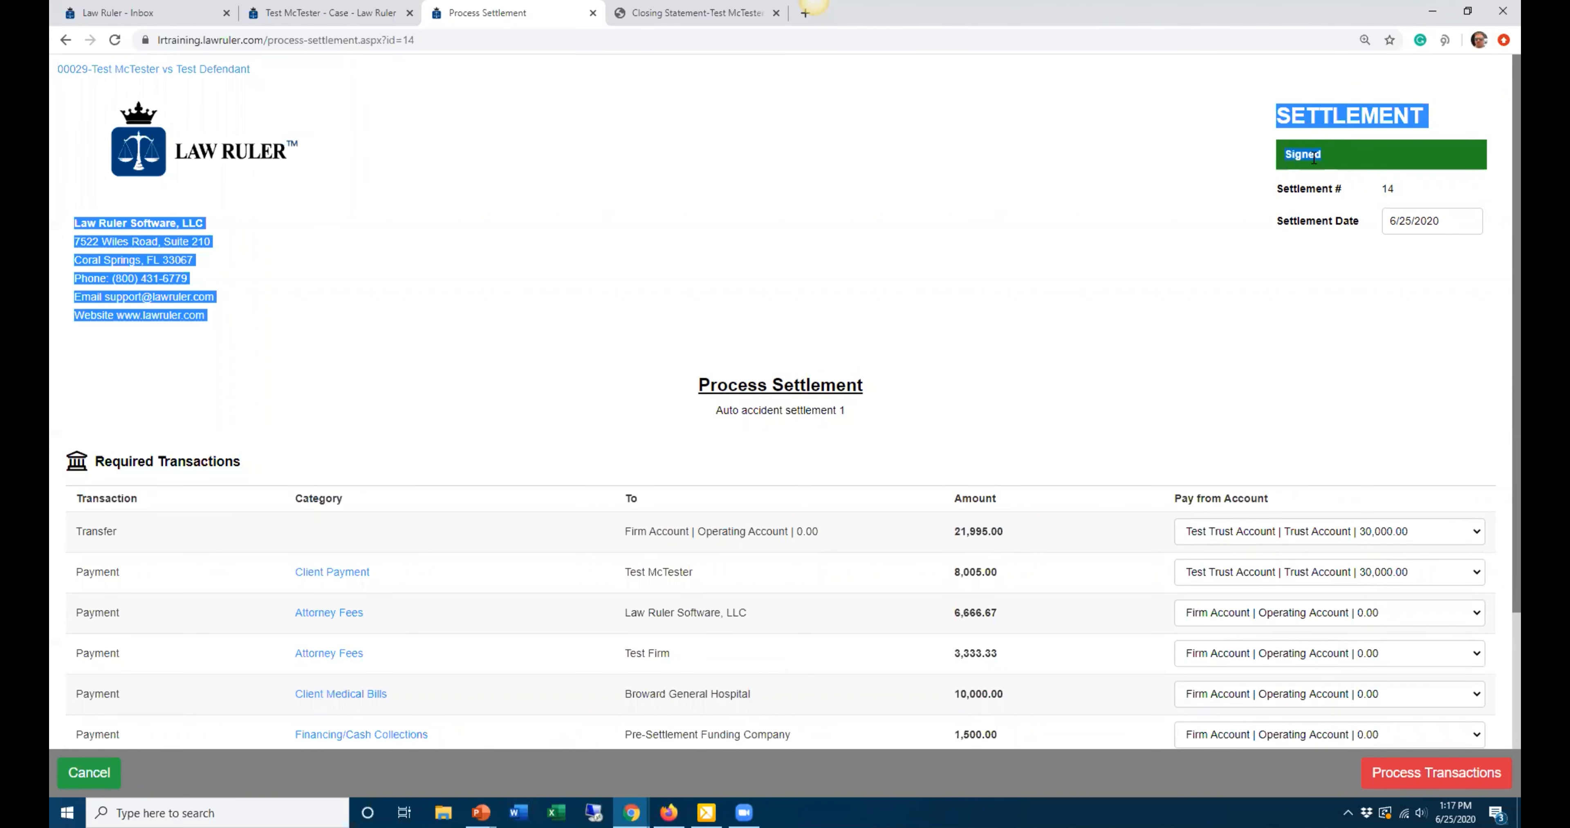
{"action": "left_click", "coordinate": [1034, 297]}
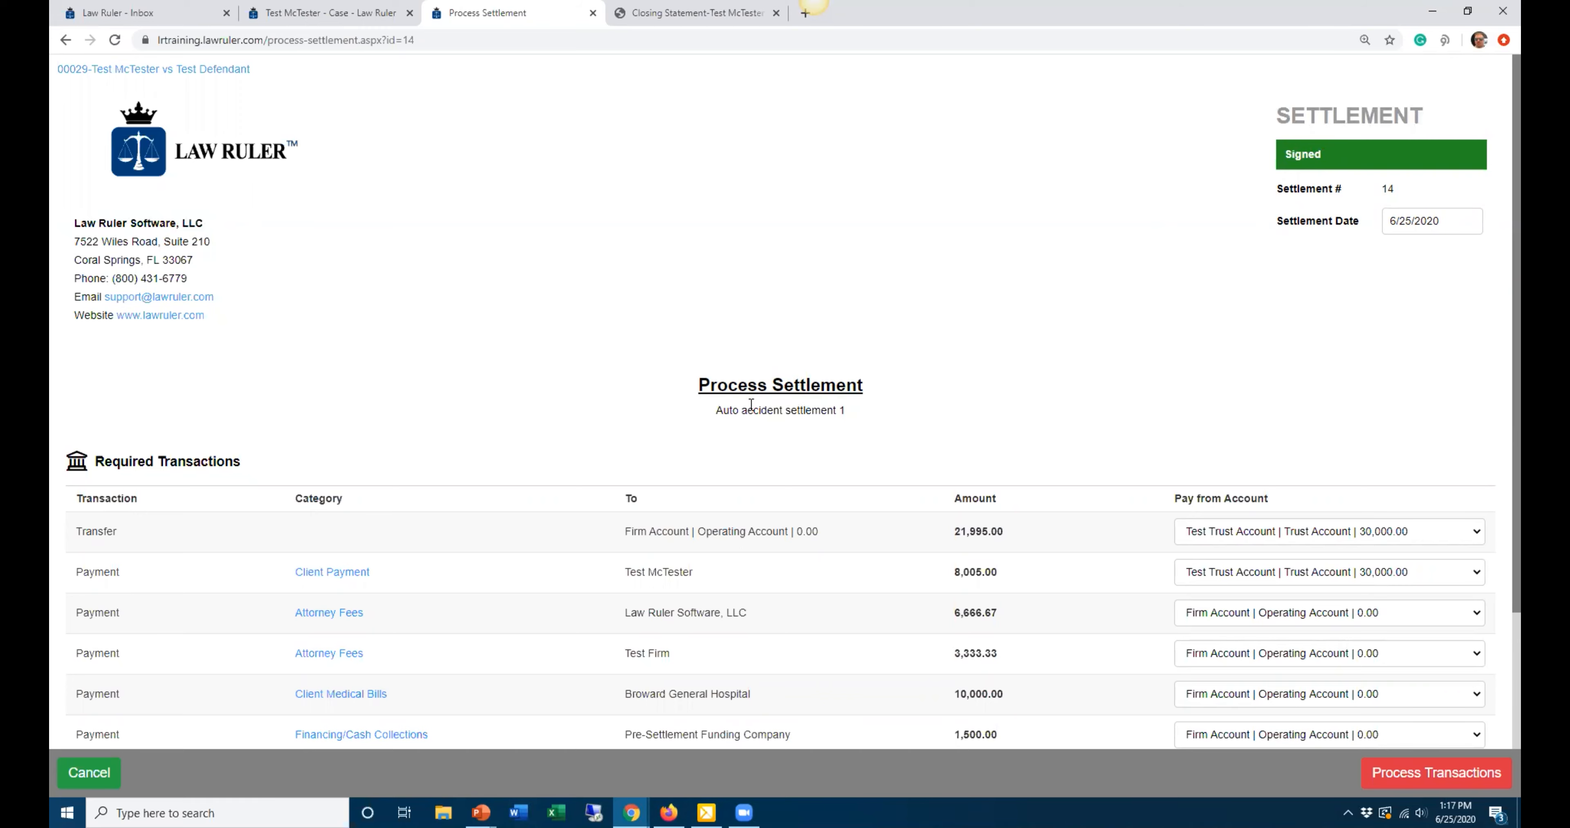
{"action": "scroll", "coordinate": [750, 405], "scroll_direction": "down", "scroll_amount": 3}
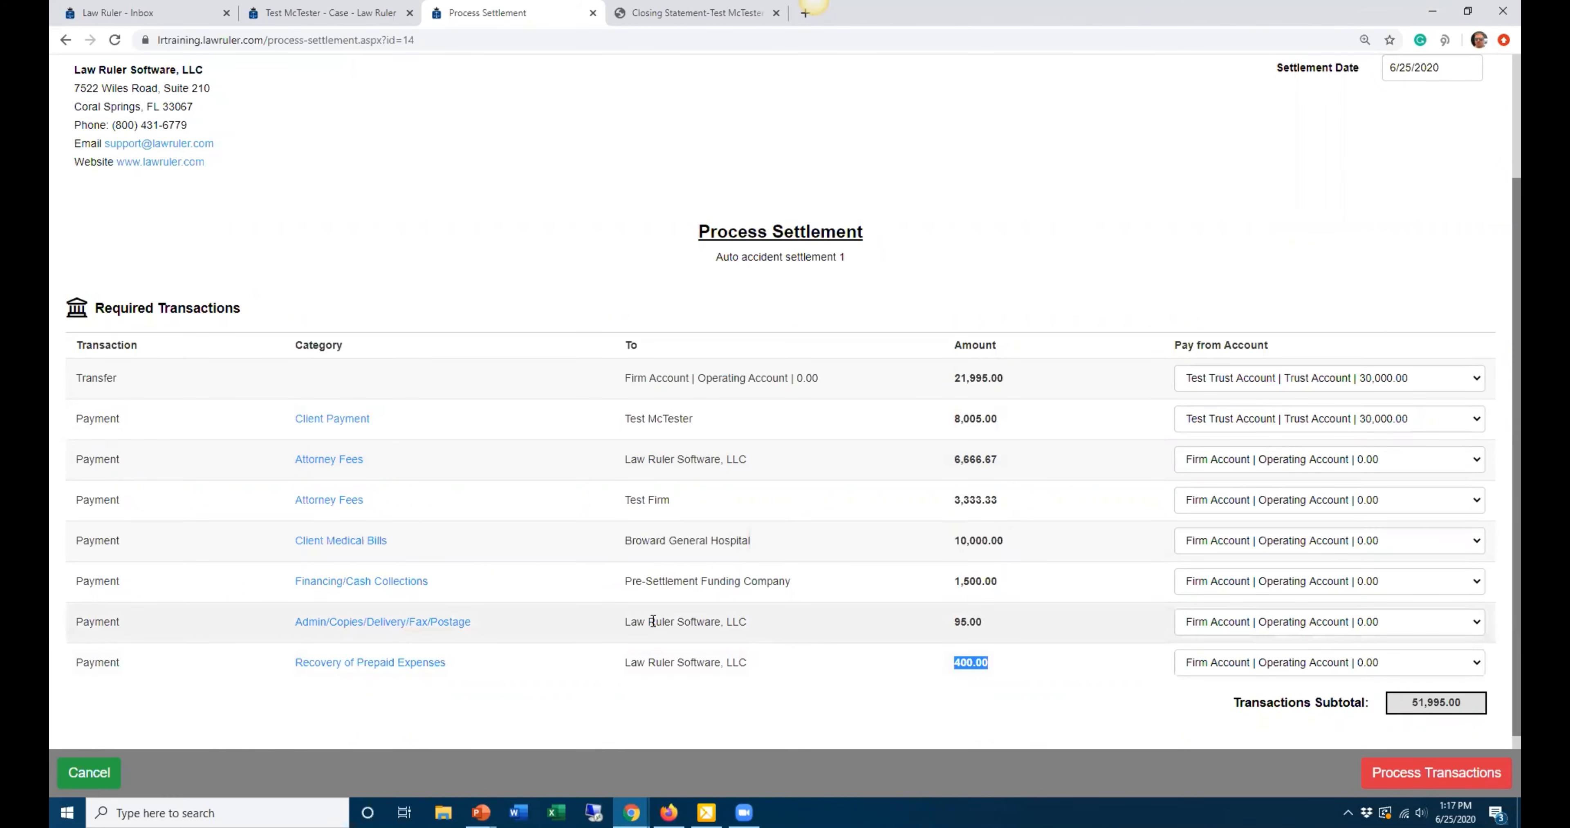
{"action": "left_click_drag", "start_coordinate": [630, 622], "coordinate": [750, 621]}
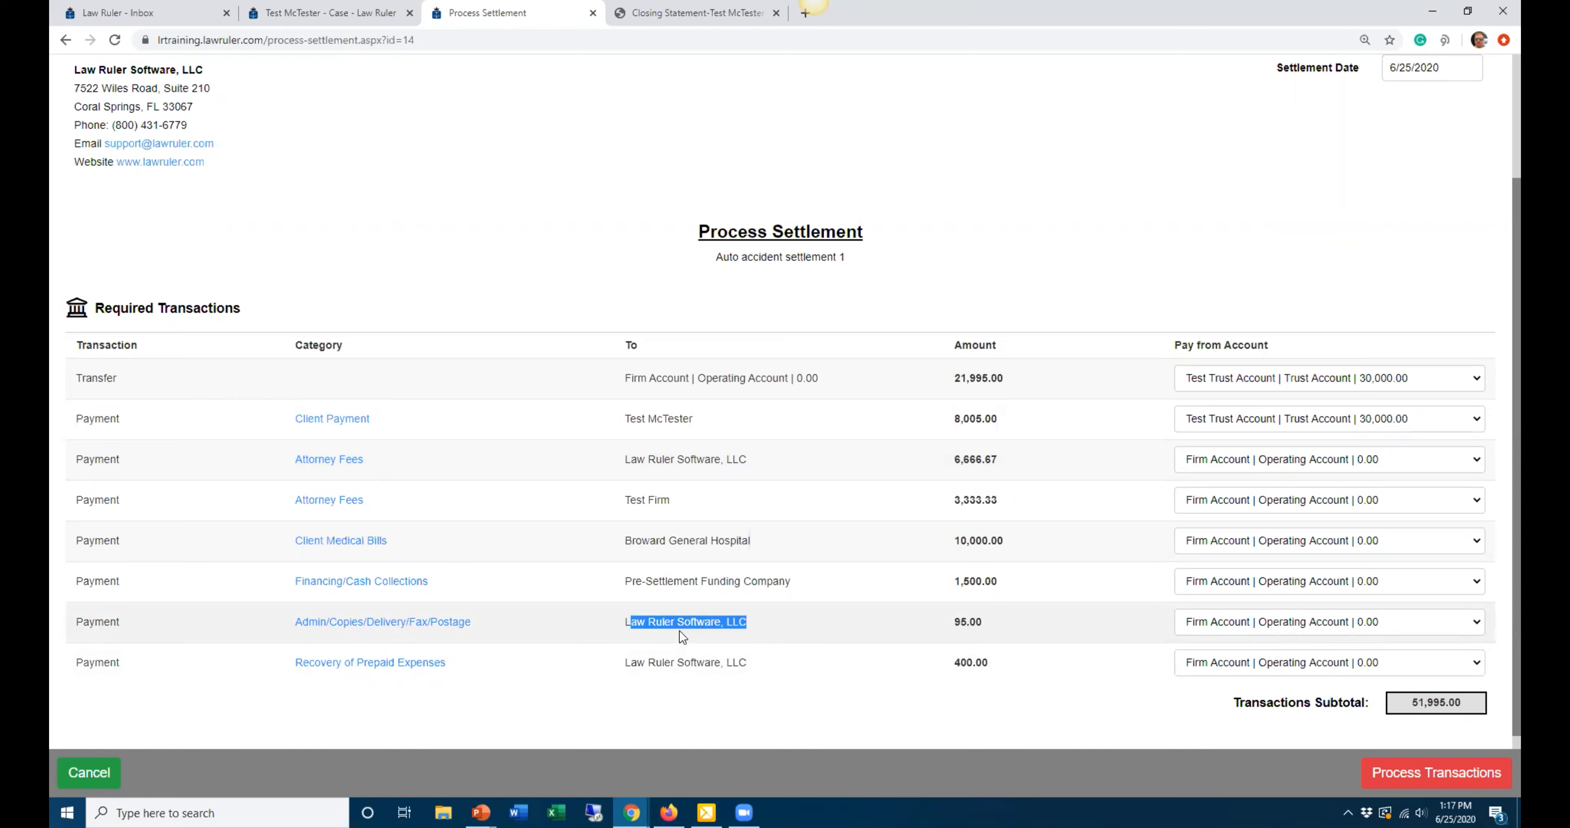
{"action": "left_click", "coordinate": [673, 619]}
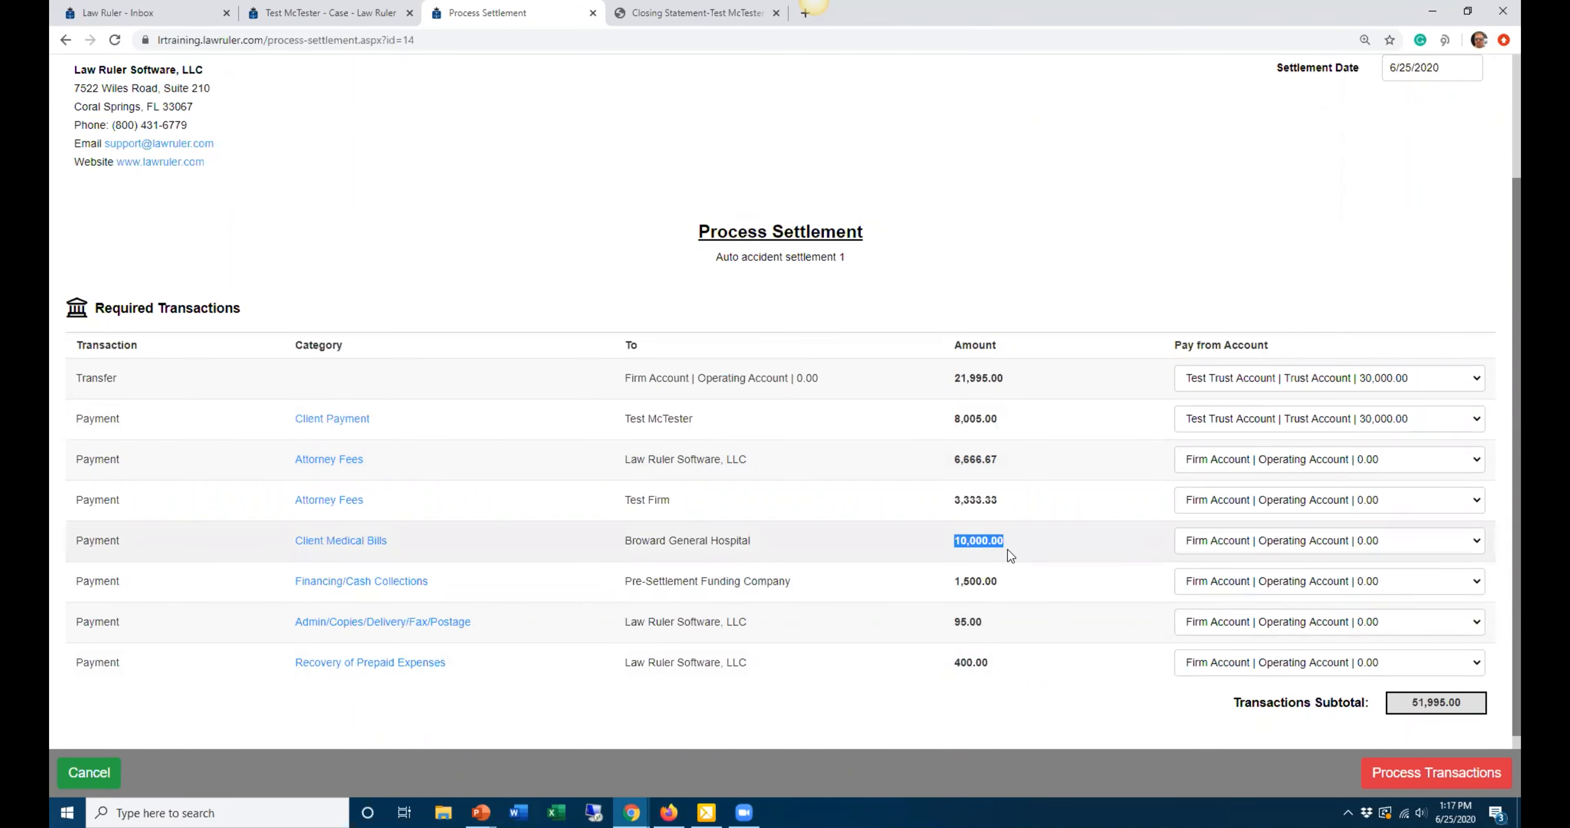
{"action": "left_click_drag", "start_coordinate": [955, 501], "coordinate": [1002, 501]}
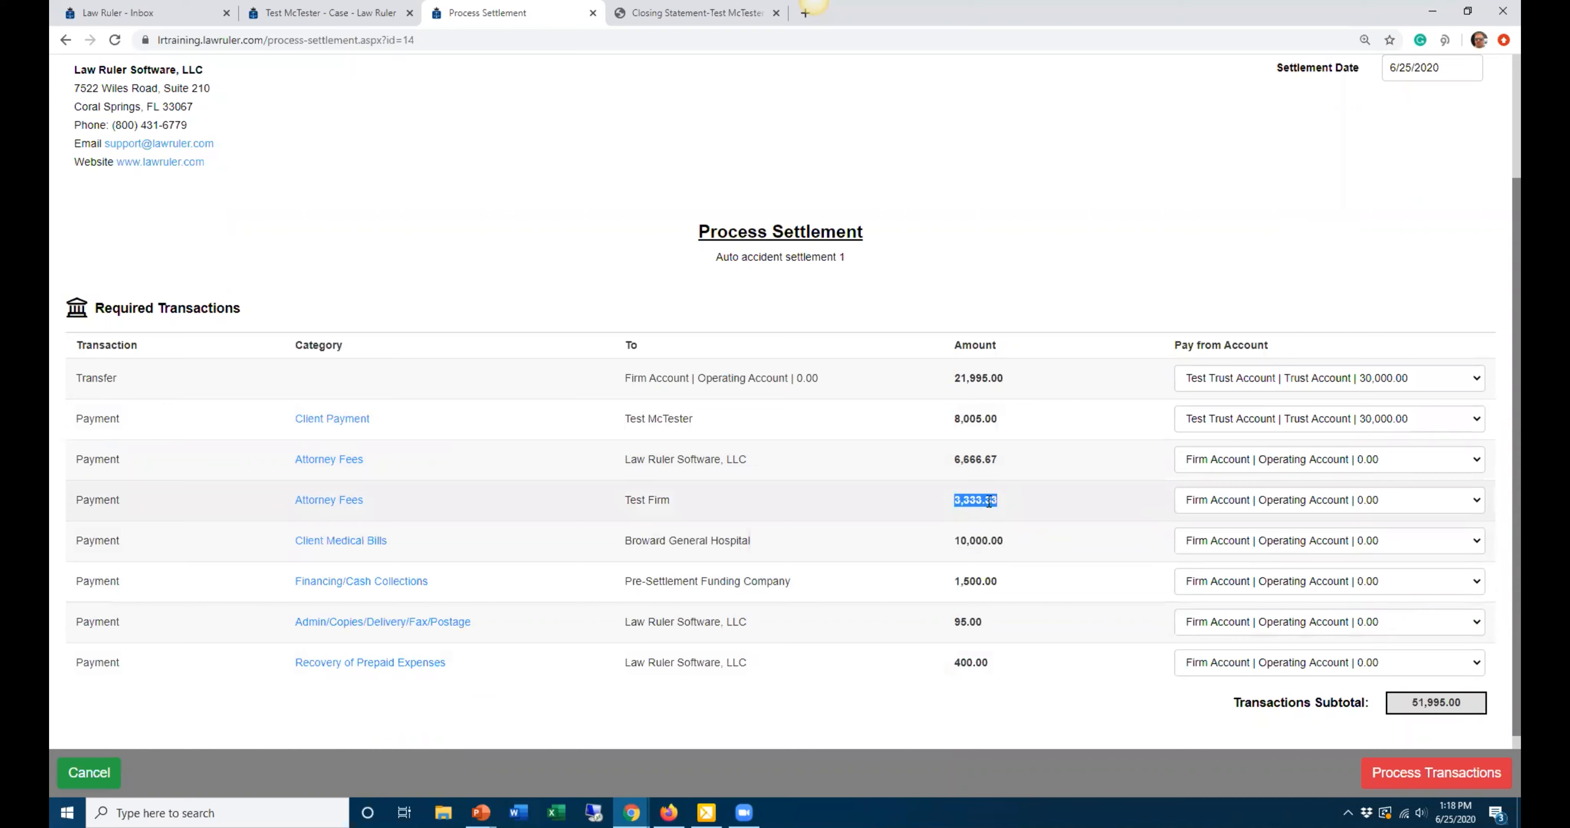
{"action": "left_click_drag", "start_coordinate": [953, 462], "coordinate": [1011, 463]}
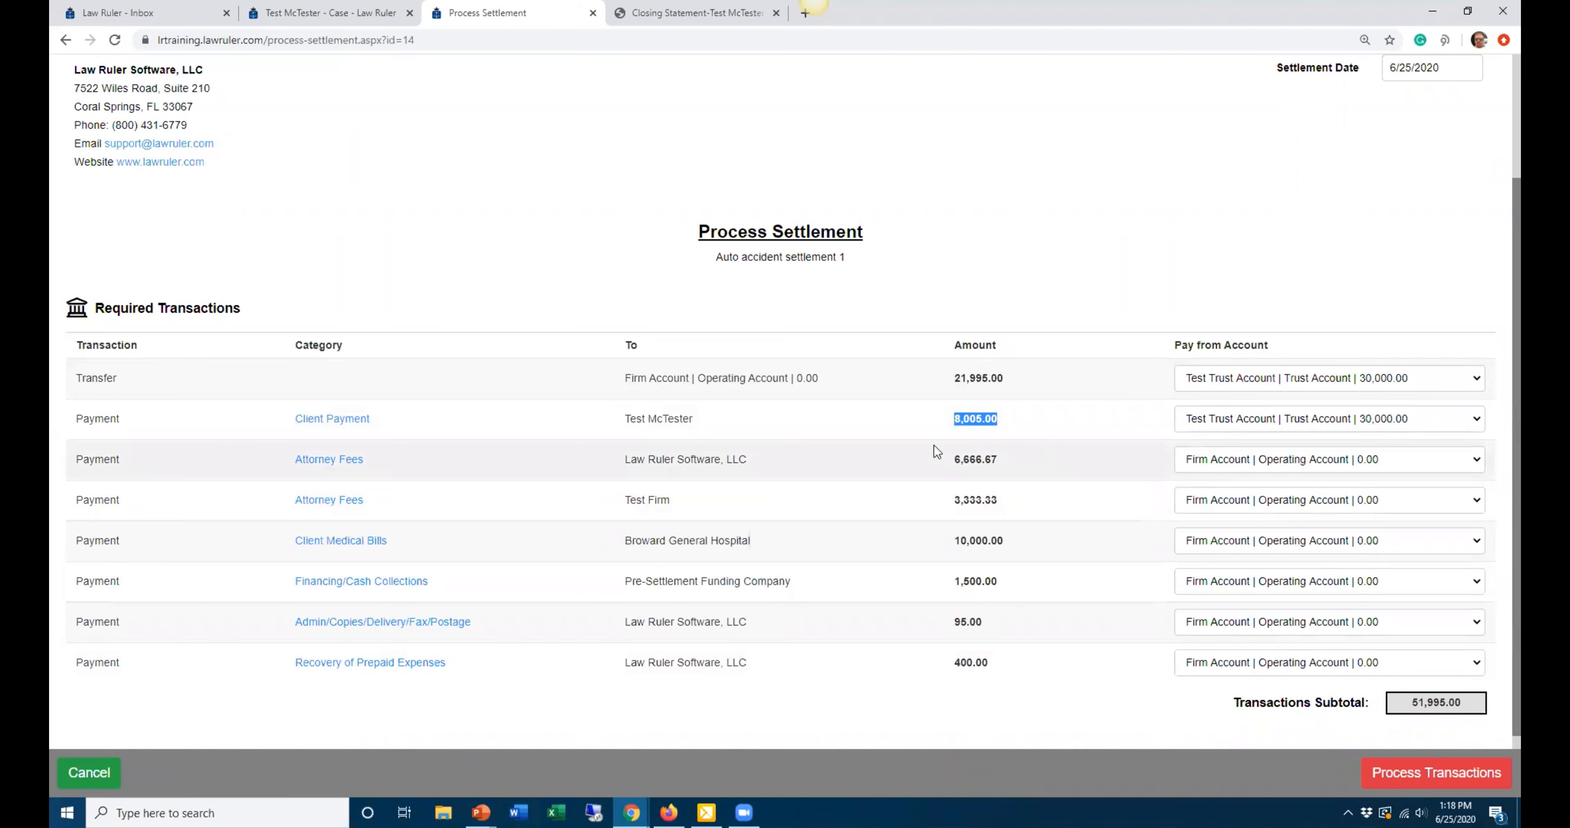
{"action": "left_click_drag", "start_coordinate": [117, 379], "coordinate": [78, 382]}
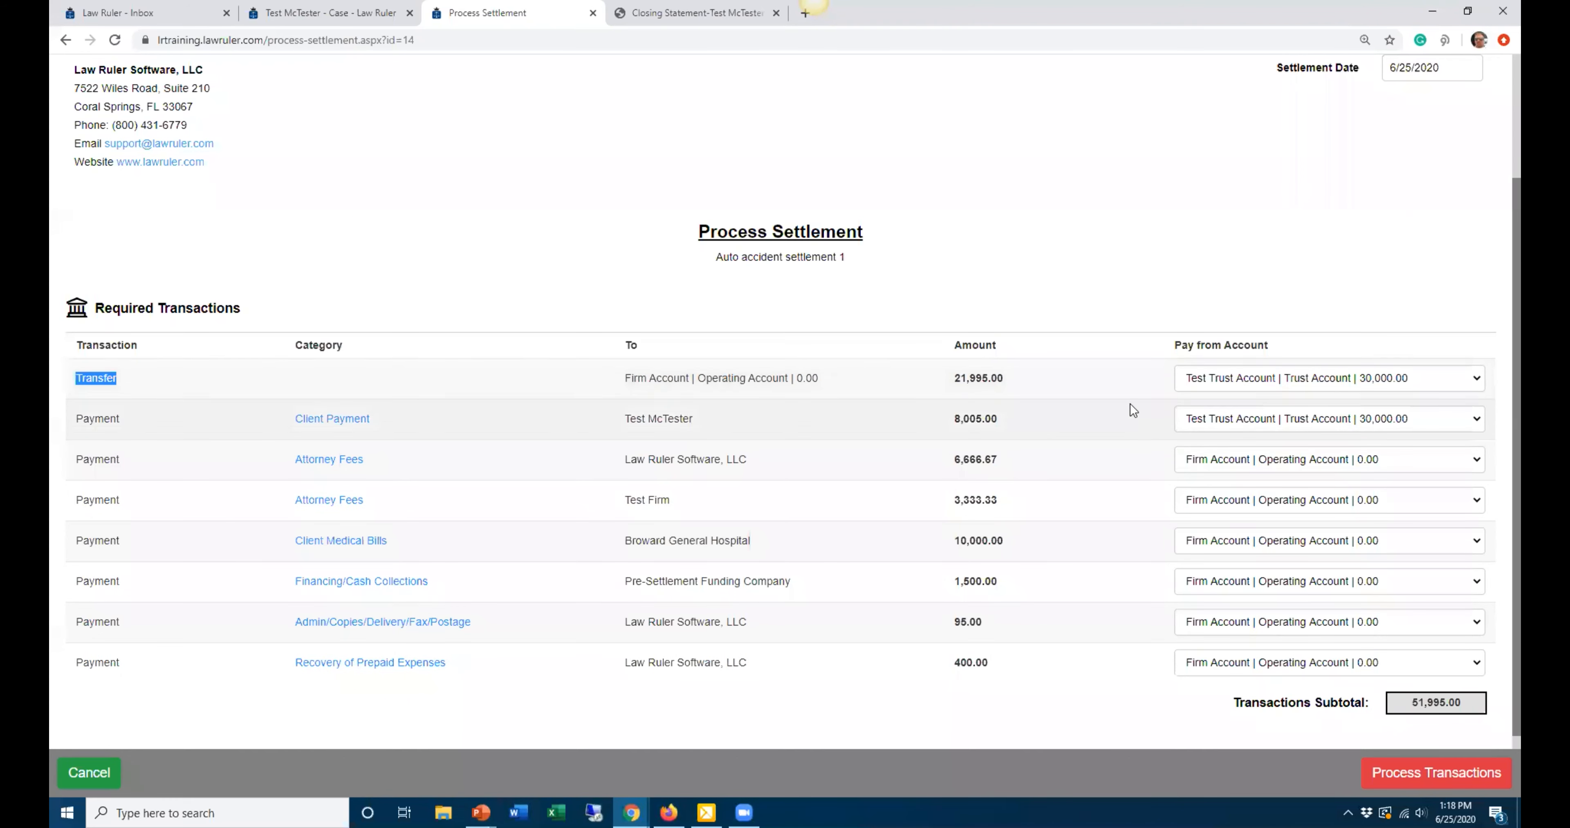
{"action": "double_click", "coordinate": [958, 378]}
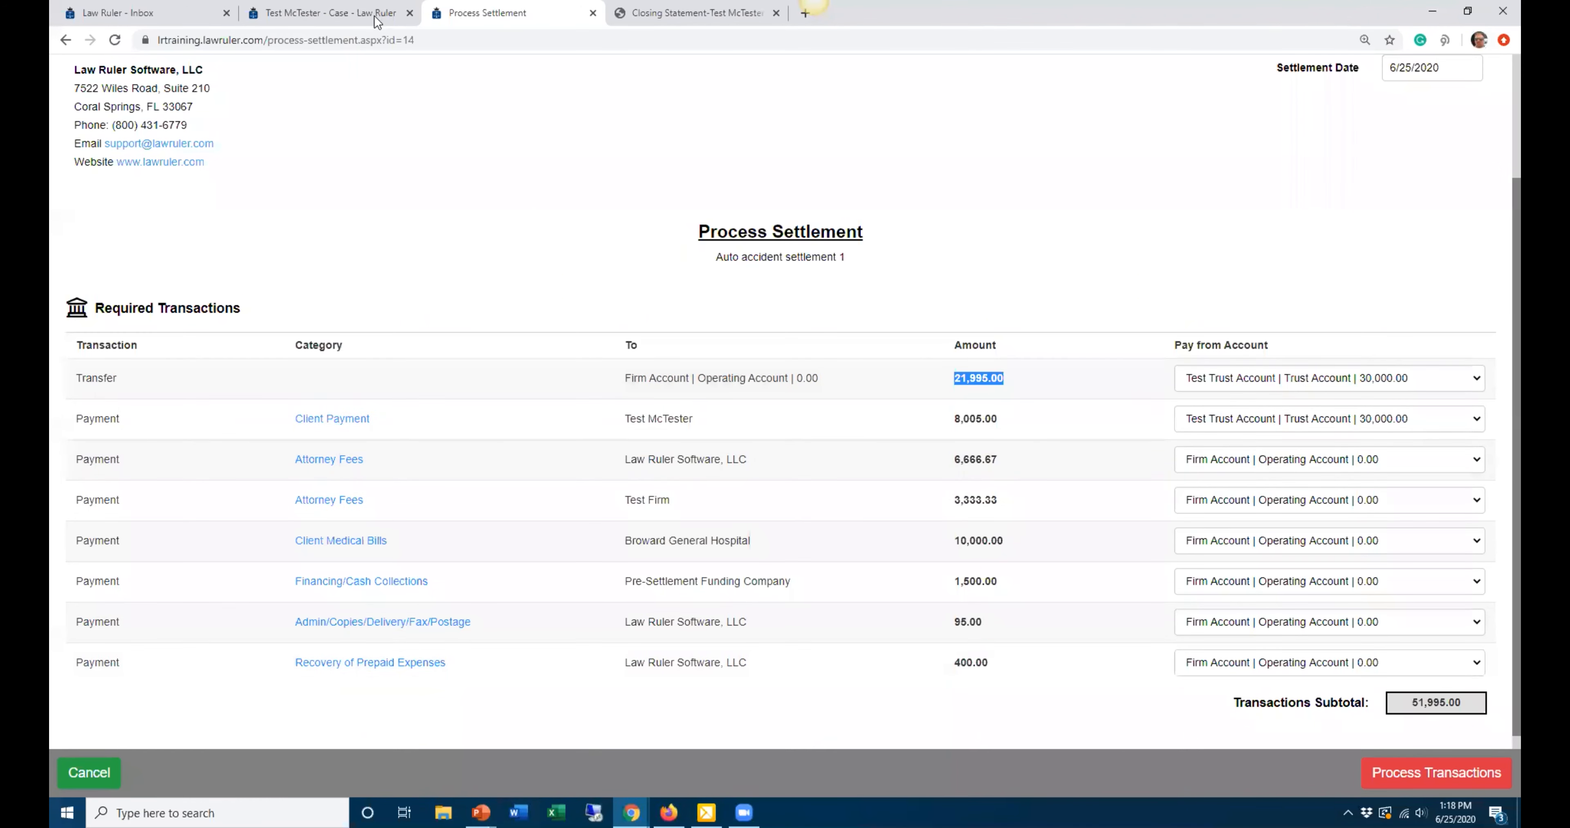
- Return to the case and check its existing bank transactions, including the trust account deposit and the credit card payment
{"action": "left_click", "coordinate": [346, 18]}
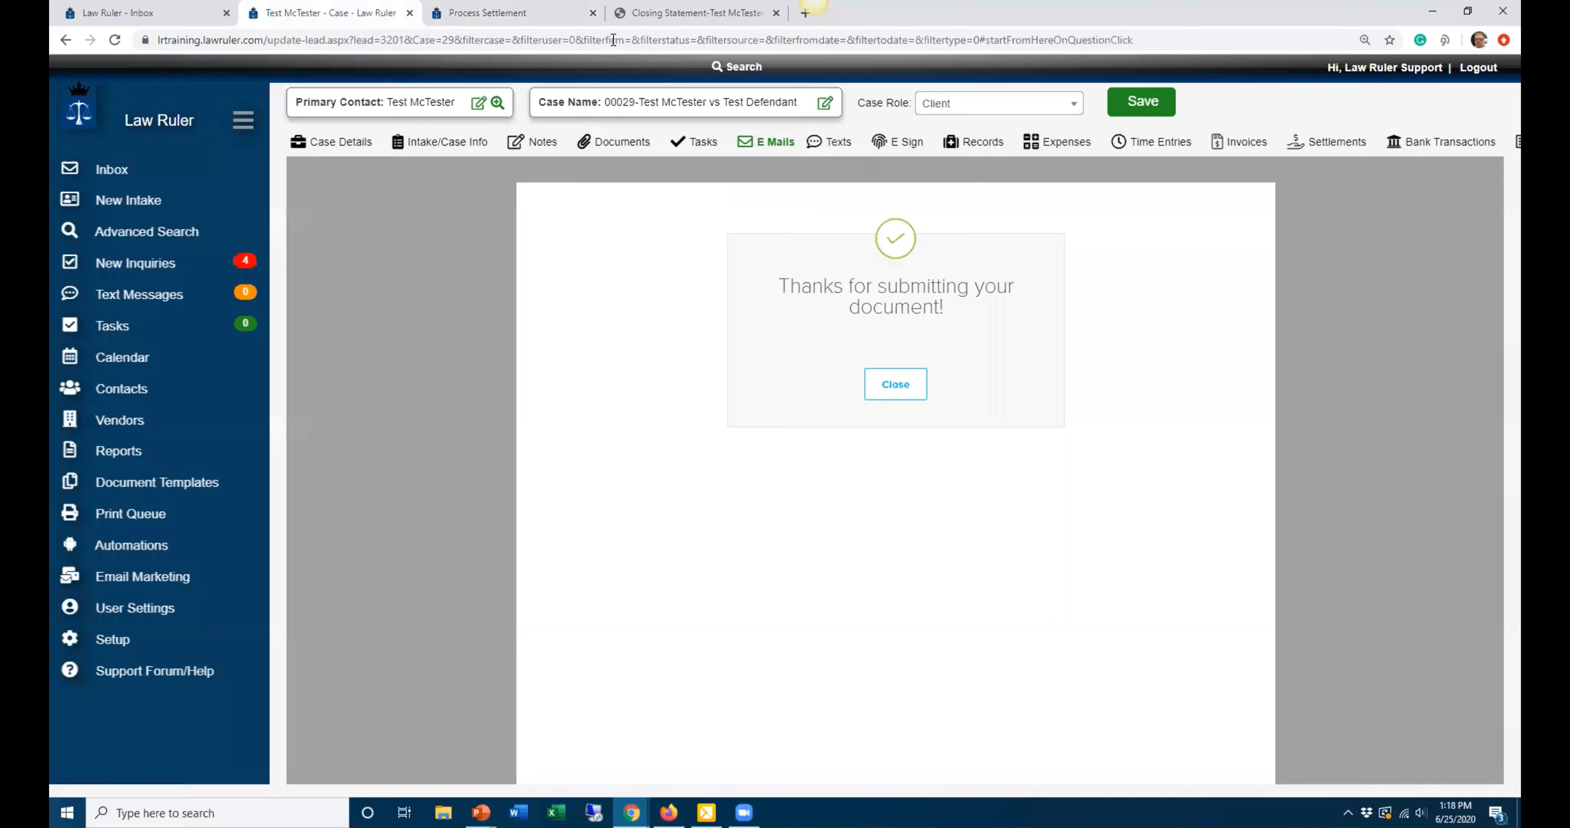
{"action": "scroll", "coordinate": [911, 431], "scroll_direction": "up", "scroll_amount": 10}
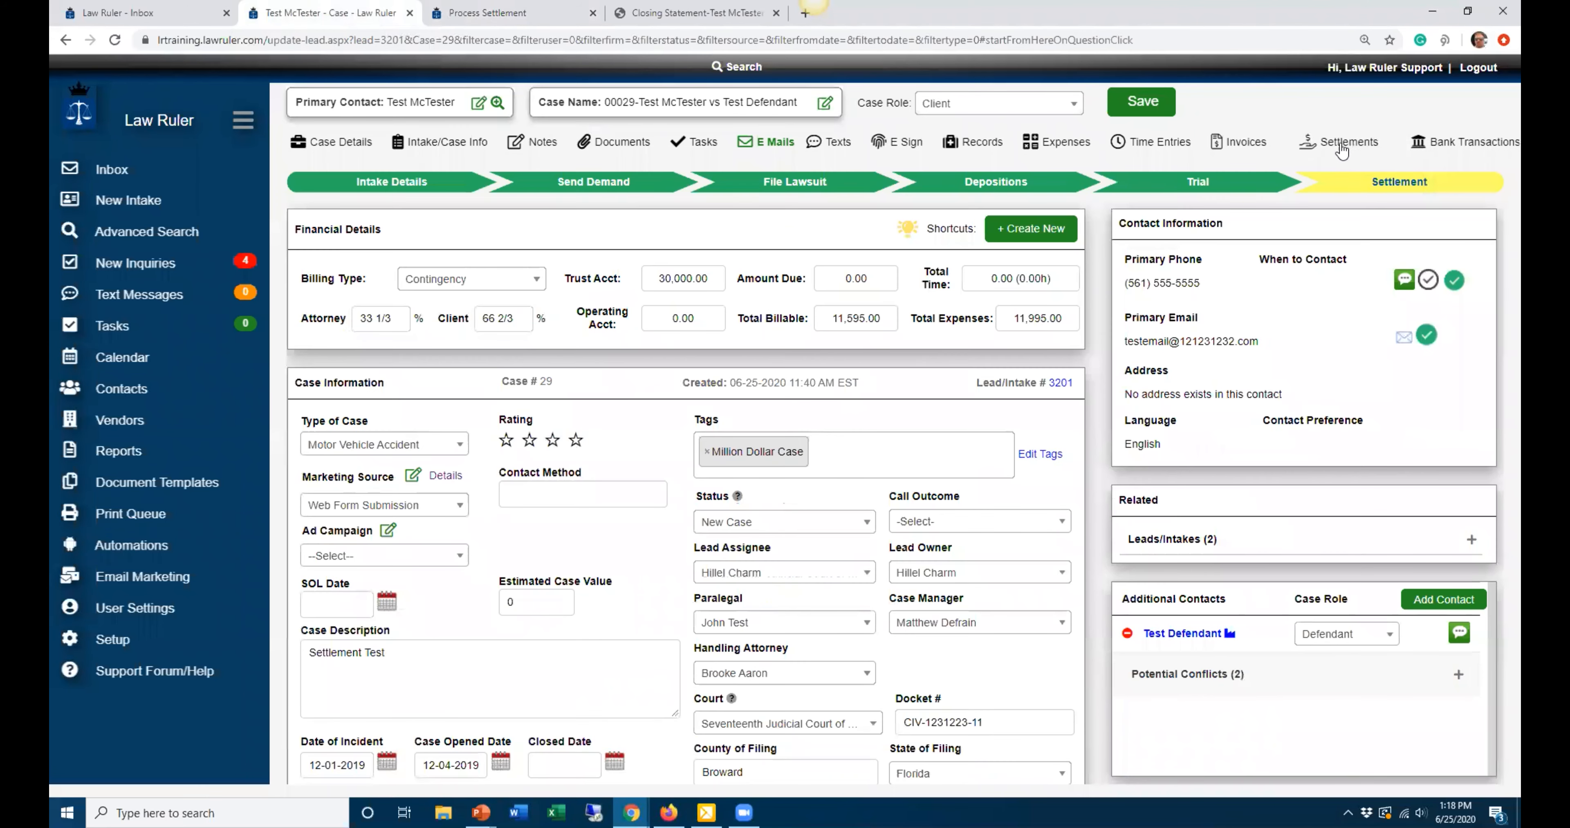
{"action": "left_click", "coordinate": [1447, 144]}
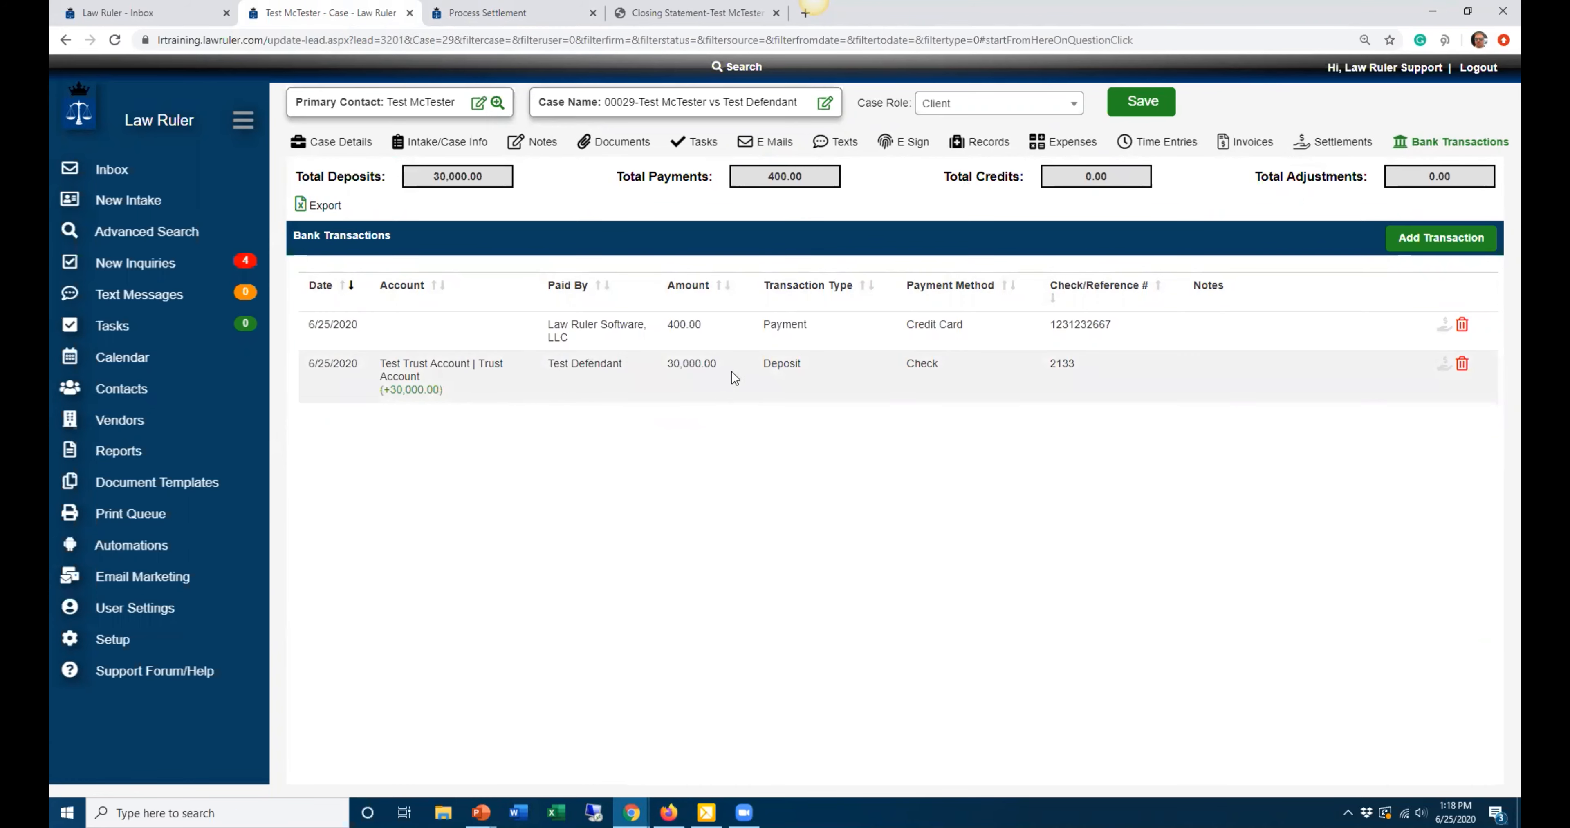
{"action": "left_click_drag", "start_coordinate": [801, 359], "coordinate": [670, 364]}
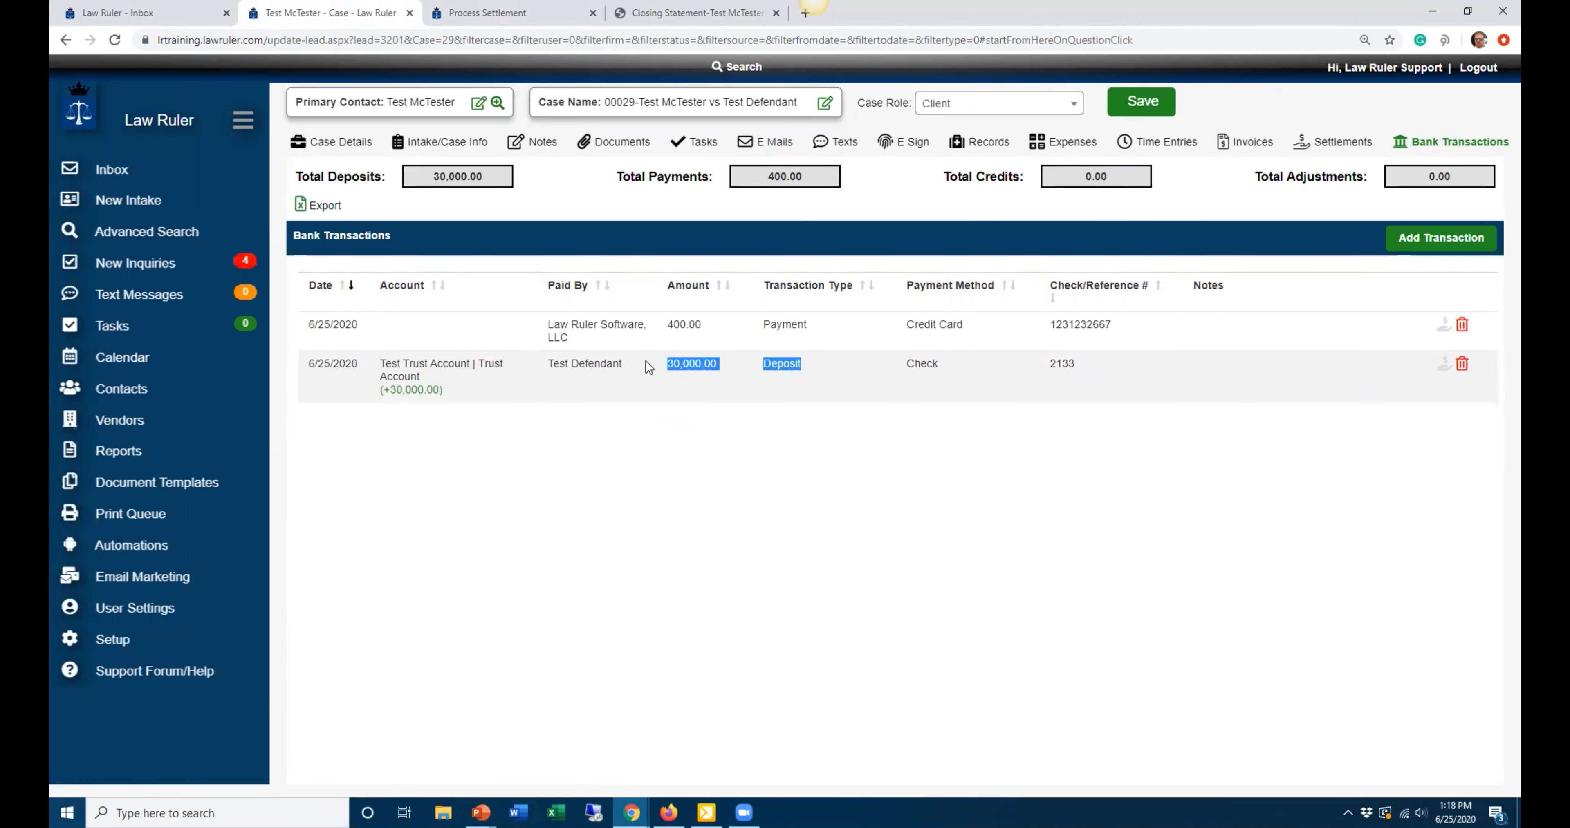
{"action": "left_click_drag", "start_coordinate": [380, 362], "coordinate": [470, 367]}
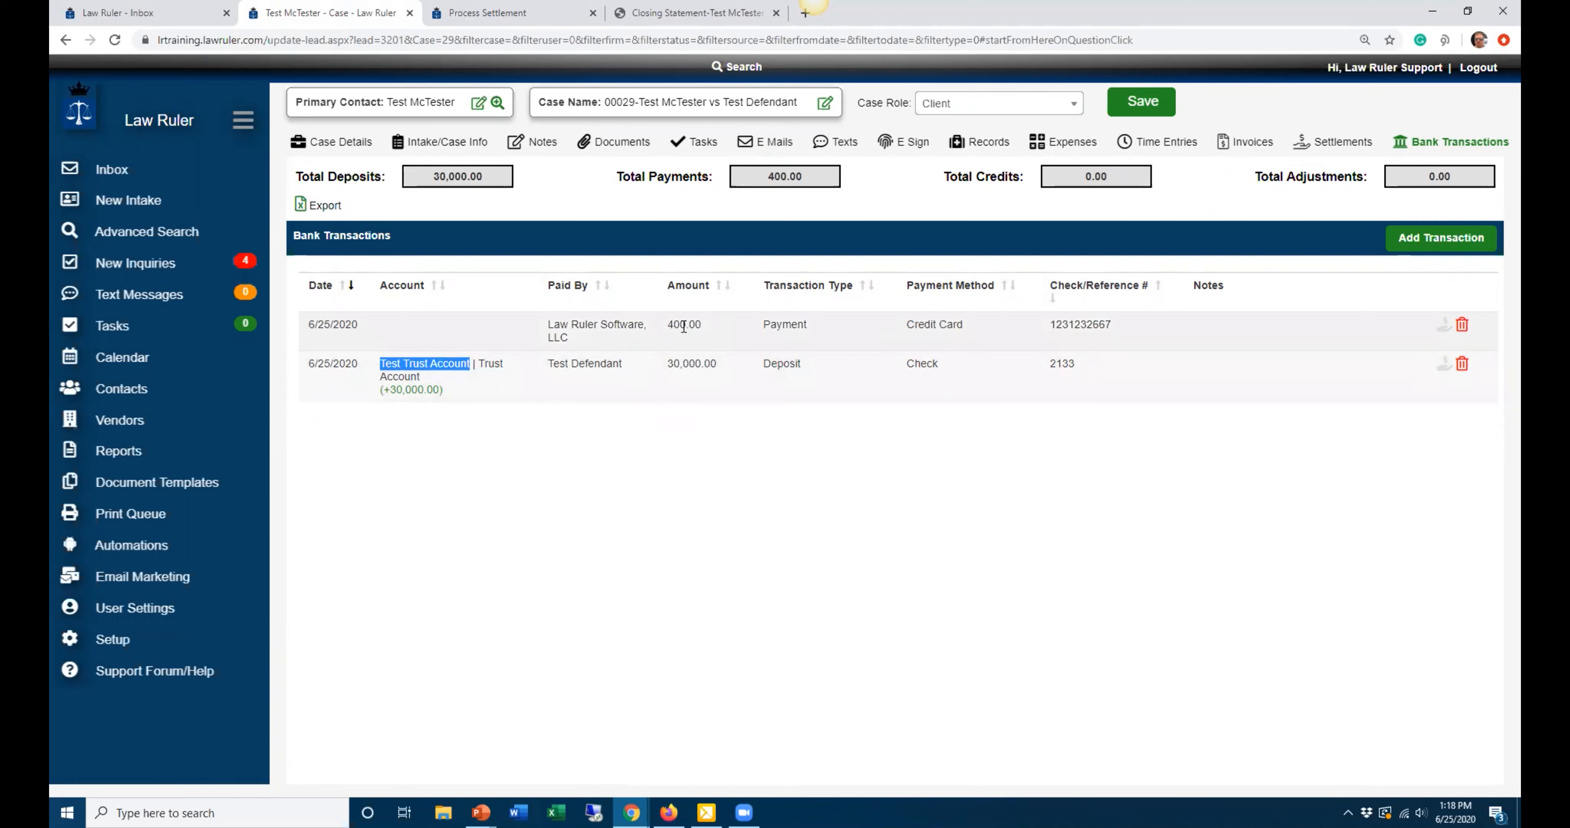
{"action": "double_click", "coordinate": [670, 324]}
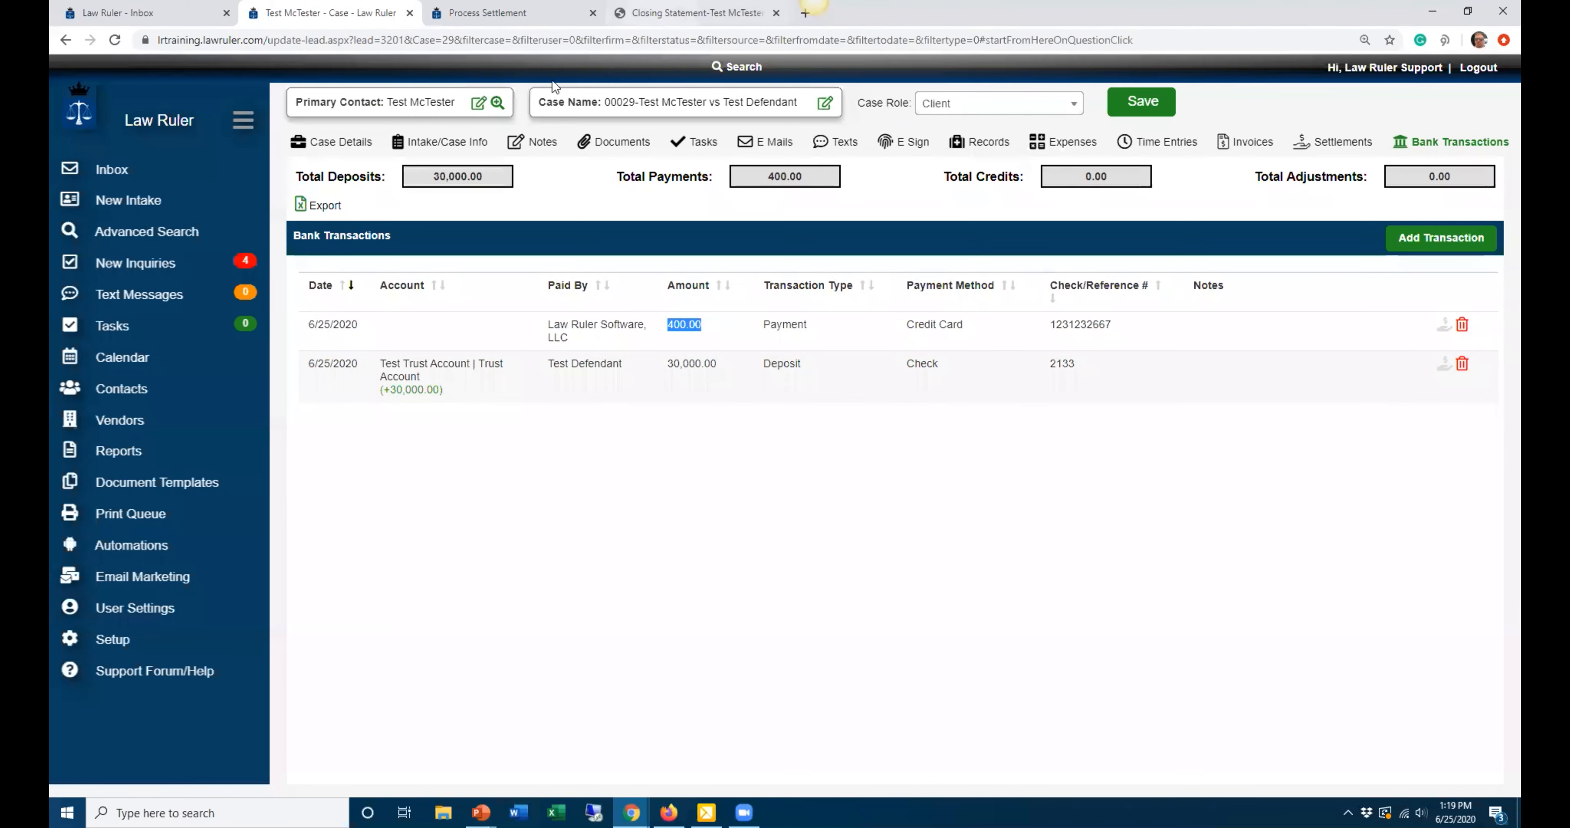
- Go back to the settlement's required transactions and process them
{"action": "left_click", "coordinate": [510, 17]}
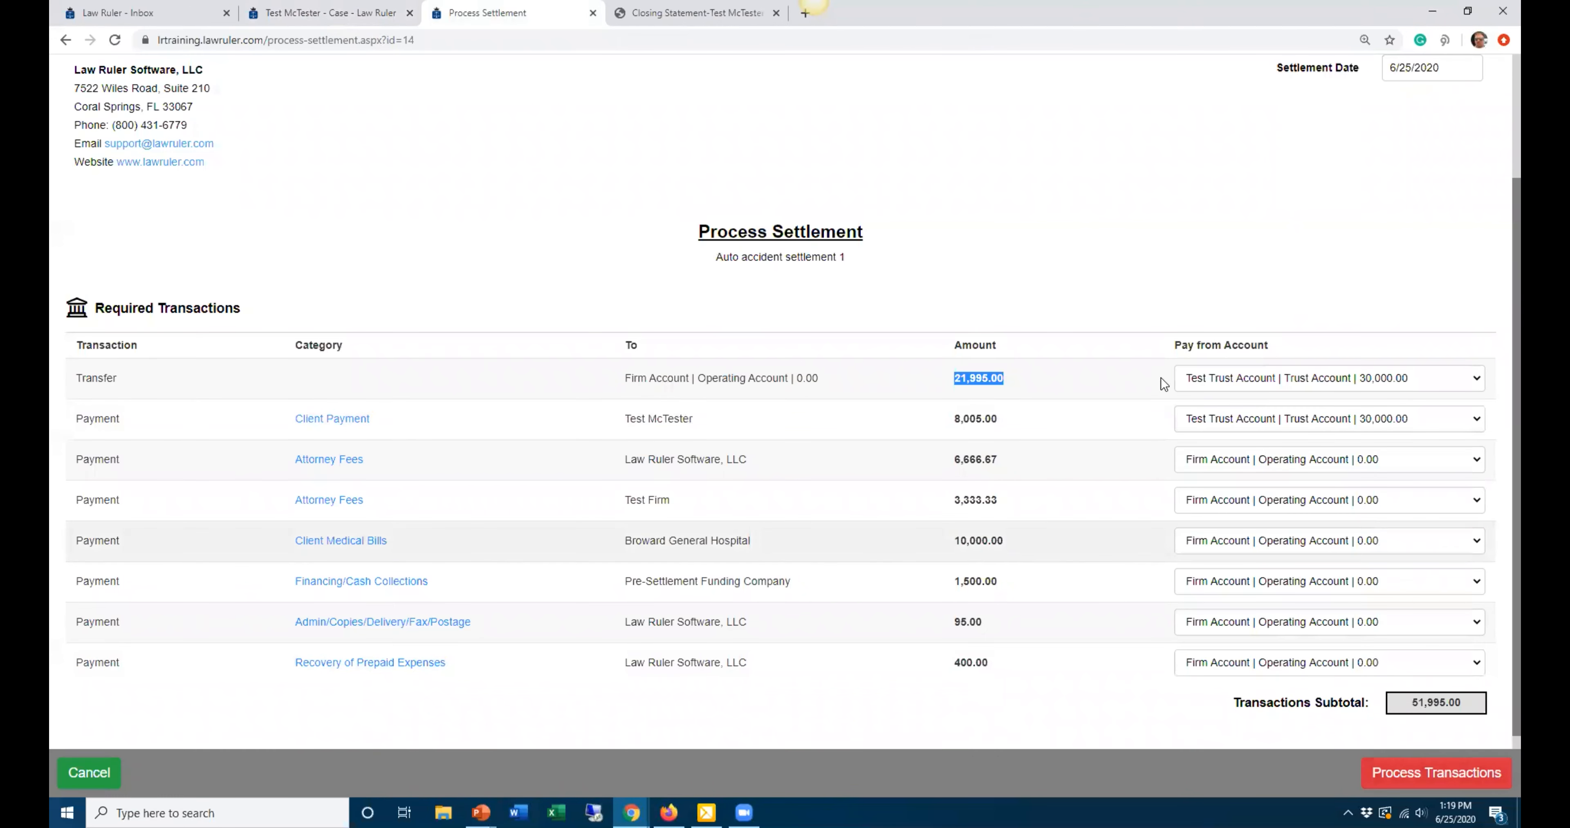
{"action": "left_click", "coordinate": [1436, 772]}
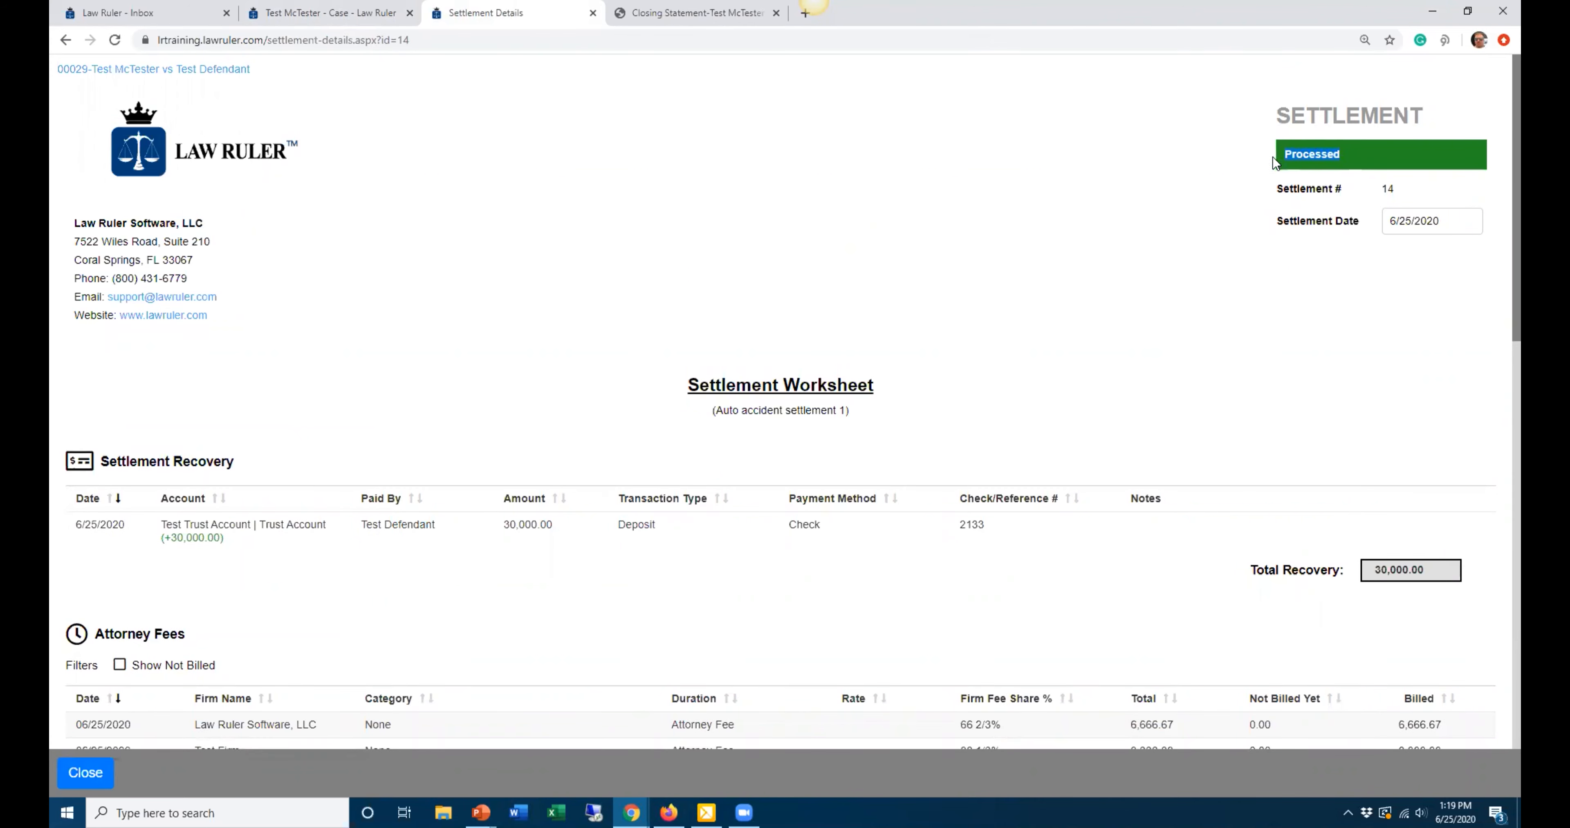
- Reload the case page and examine its bank transactions for the settlement's account transfers and payments
{"action": "left_click", "coordinate": [357, 11]}
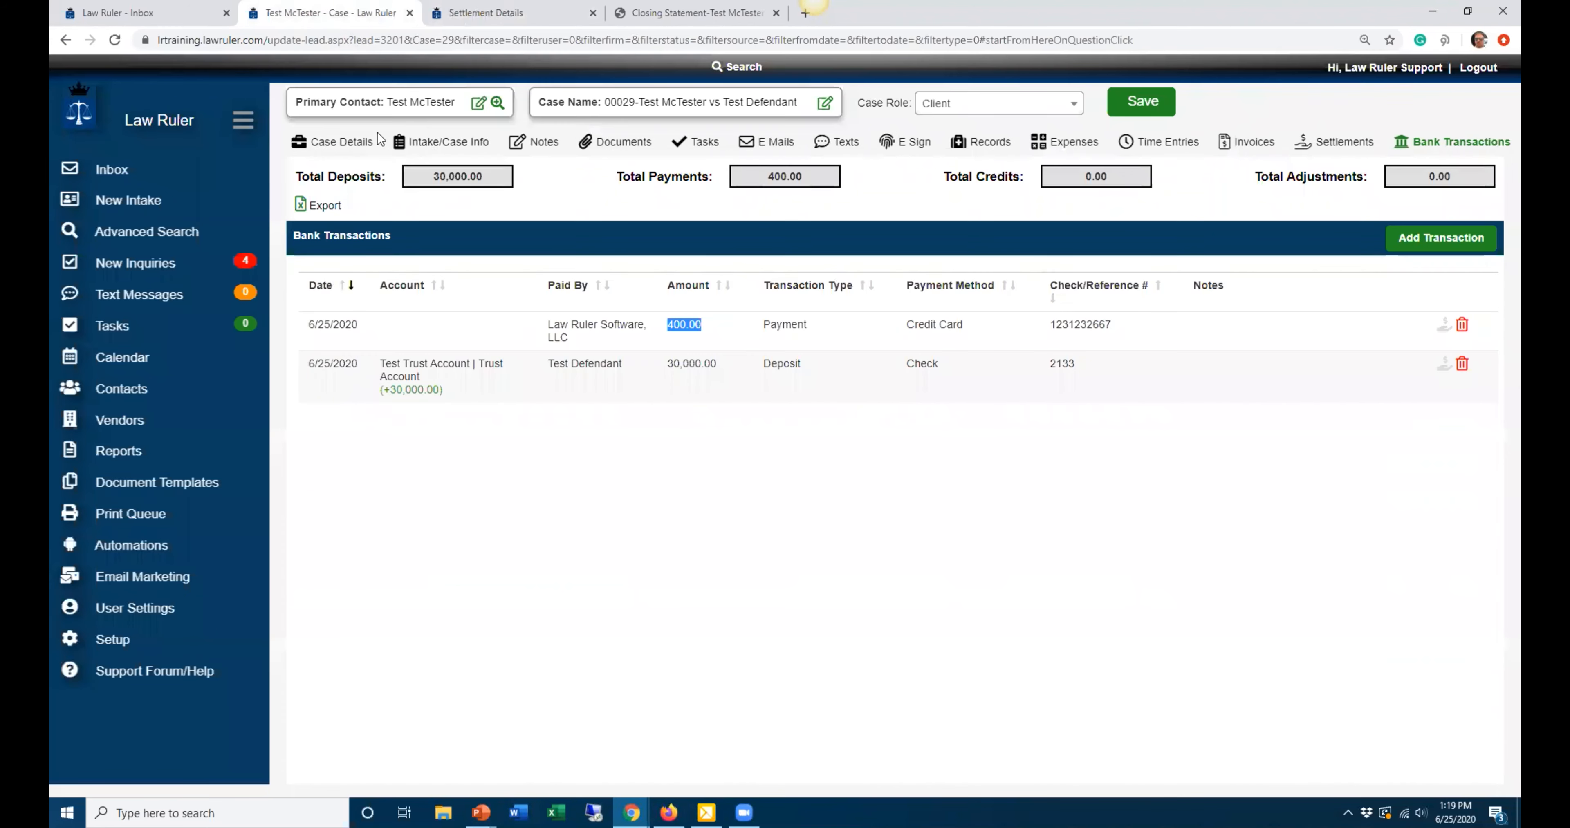
{"action": "left_click", "coordinate": [212, 42]}
{"action": "key", "text": "Return"}
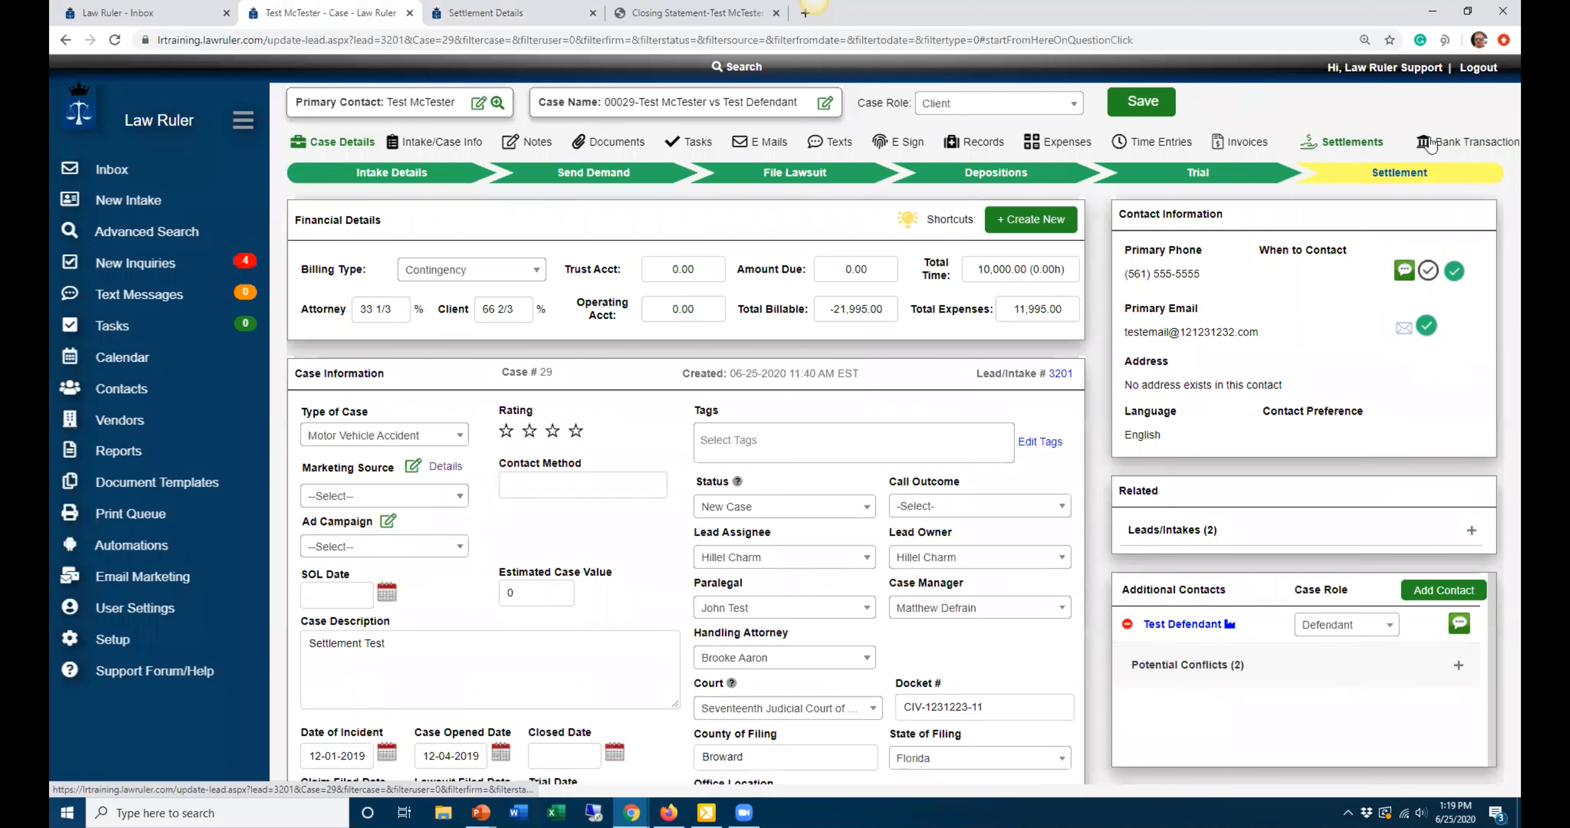
{"action": "left_click", "coordinate": [1453, 143]}
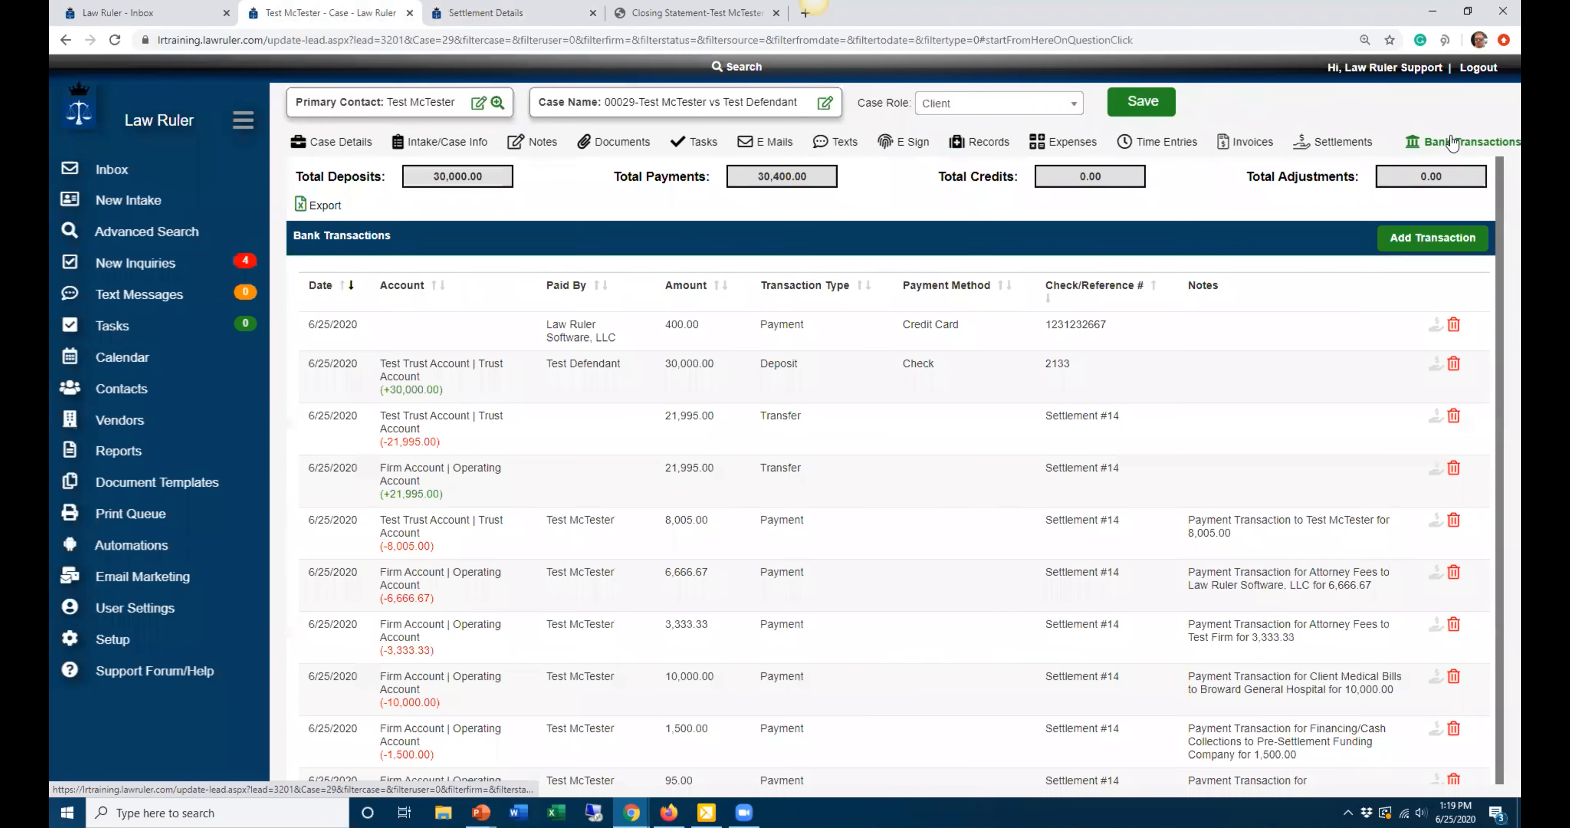
{"action": "scroll", "coordinate": [1274, 302], "scroll_direction": "down", "scroll_amount": 3}
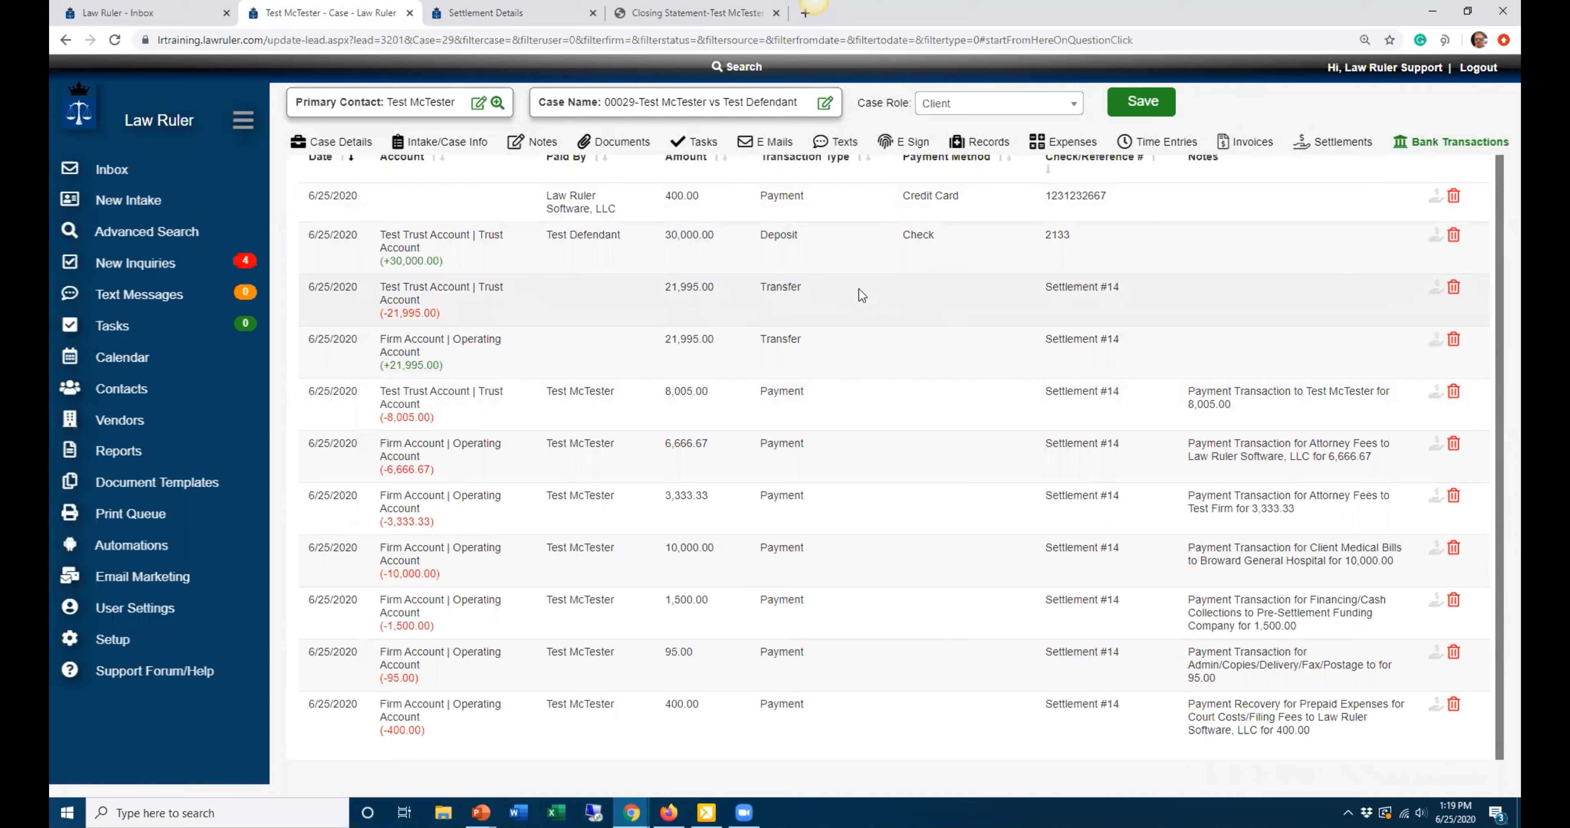
{"action": "left_click_drag", "start_coordinate": [805, 296], "coordinate": [738, 296]}
{"action": "left_click_drag", "start_coordinate": [830, 348], "coordinate": [663, 347]}
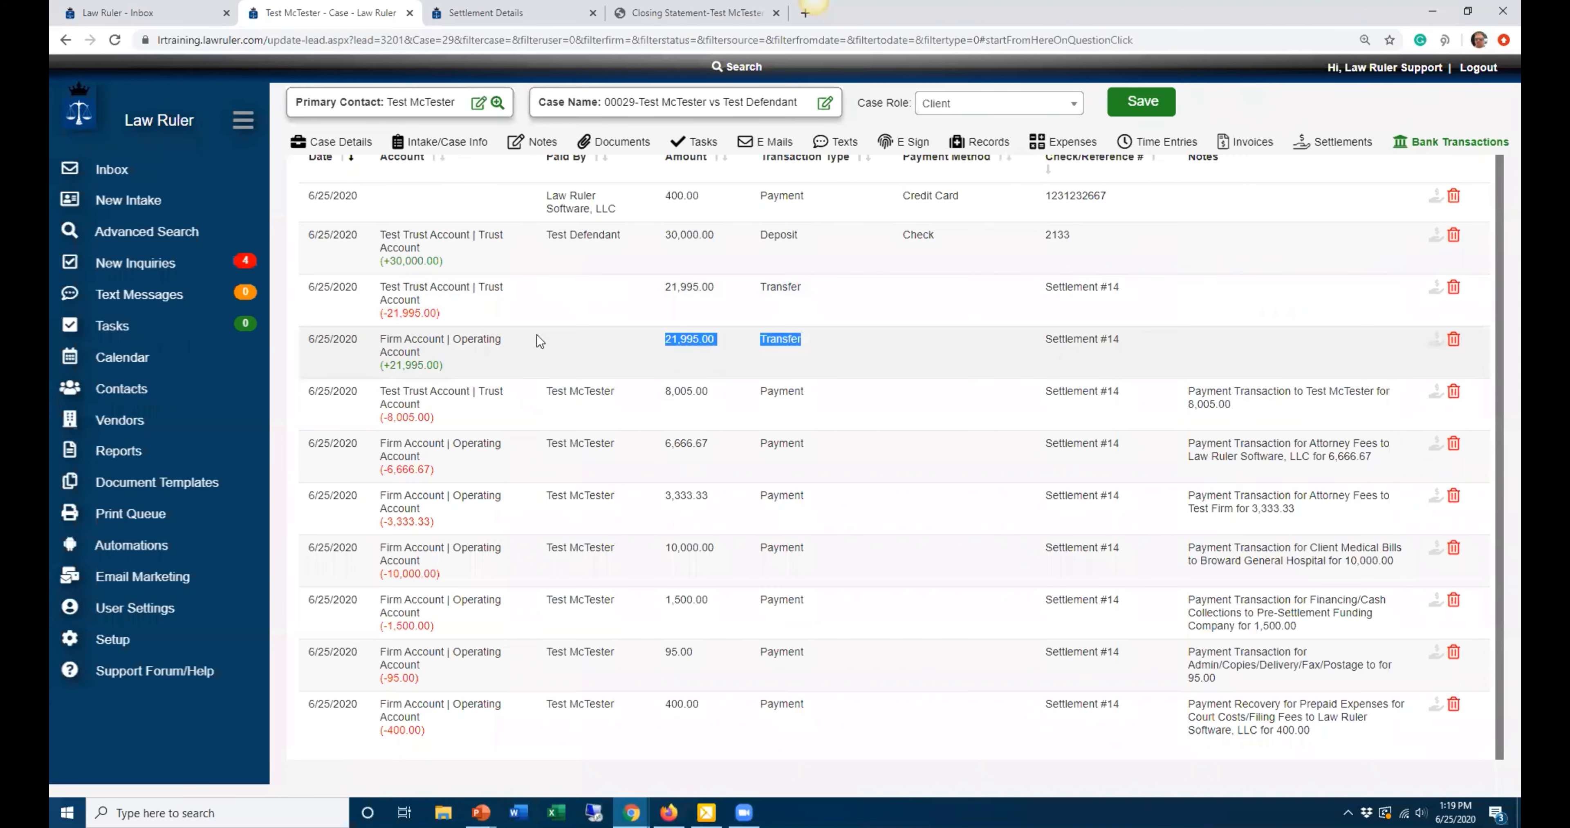
{"action": "left_click", "coordinate": [486, 392]}
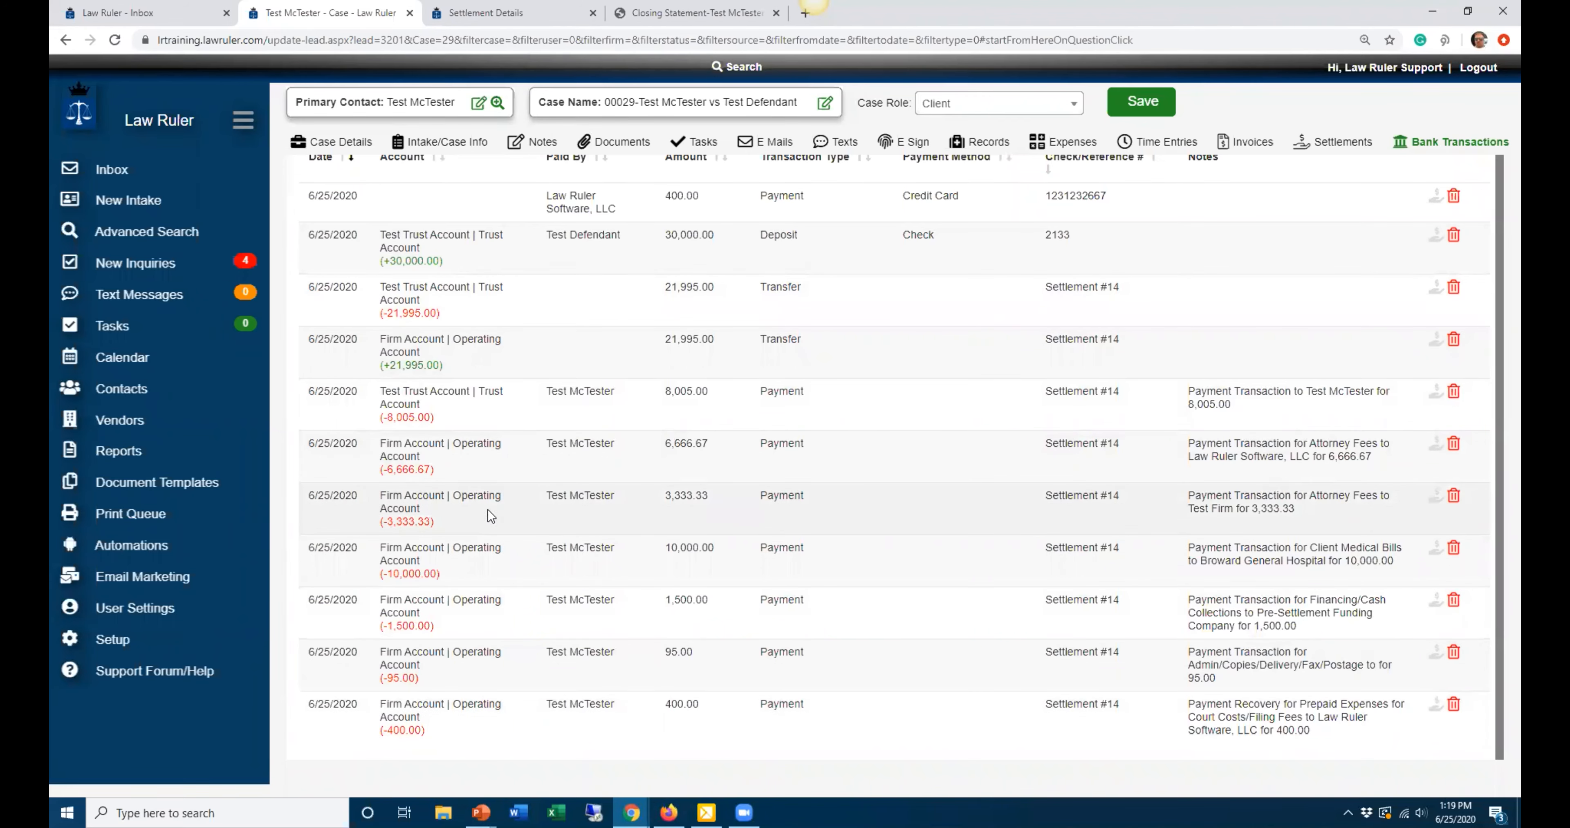
{"action": "scroll", "coordinate": [491, 517], "scroll_direction": "down", "scroll_amount": 2}
{"action": "scroll", "coordinate": [1153, 388], "scroll_direction": "up", "scroll_amount": 1}
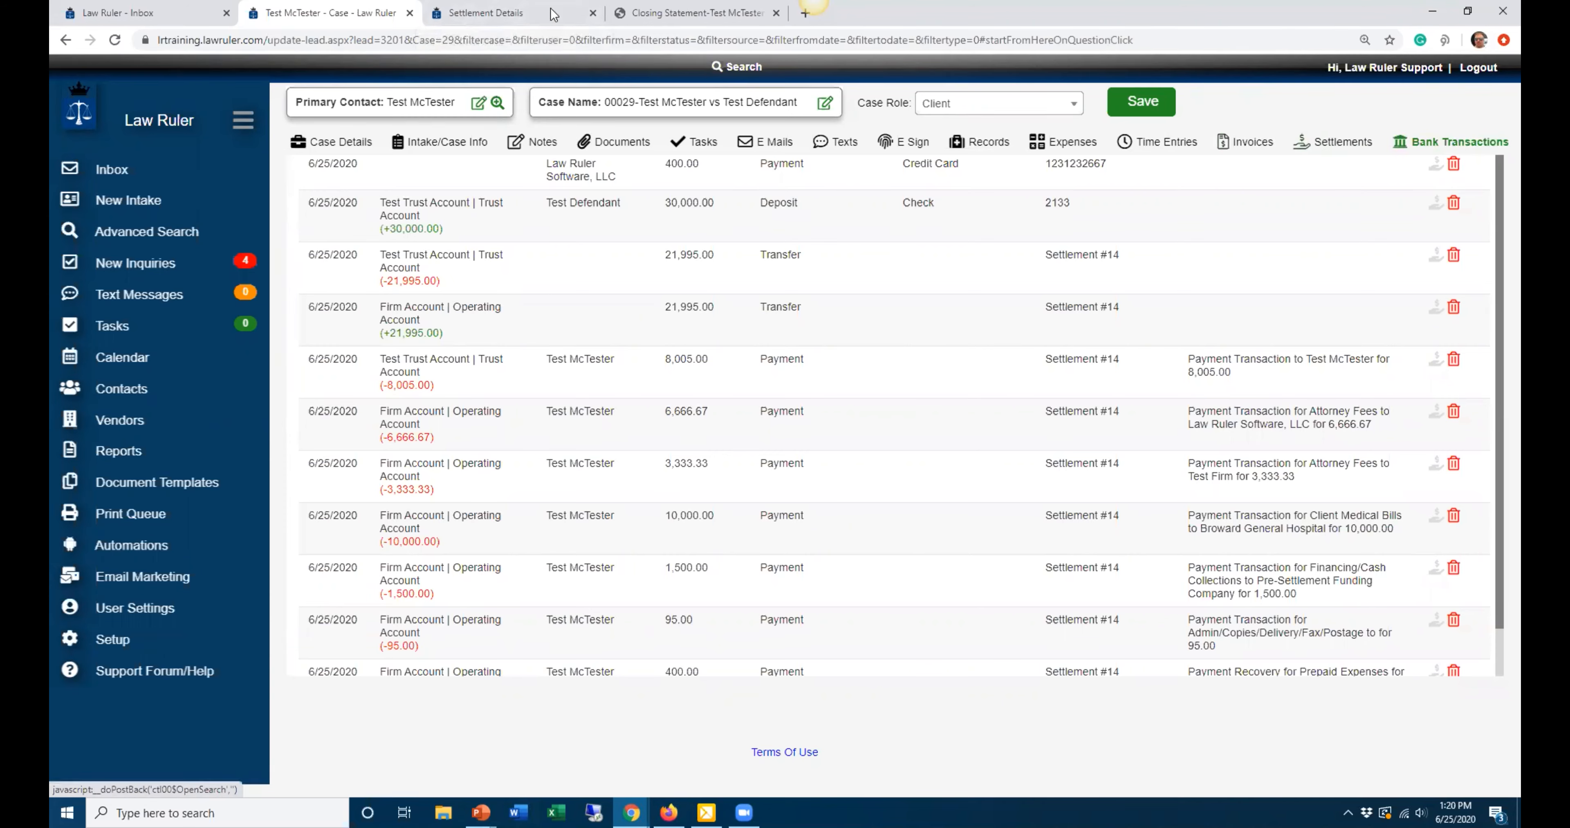
- Check the settlement's status on its details page and in the case's settlements list, and view the case expenses
{"action": "left_click", "coordinate": [522, 12]}
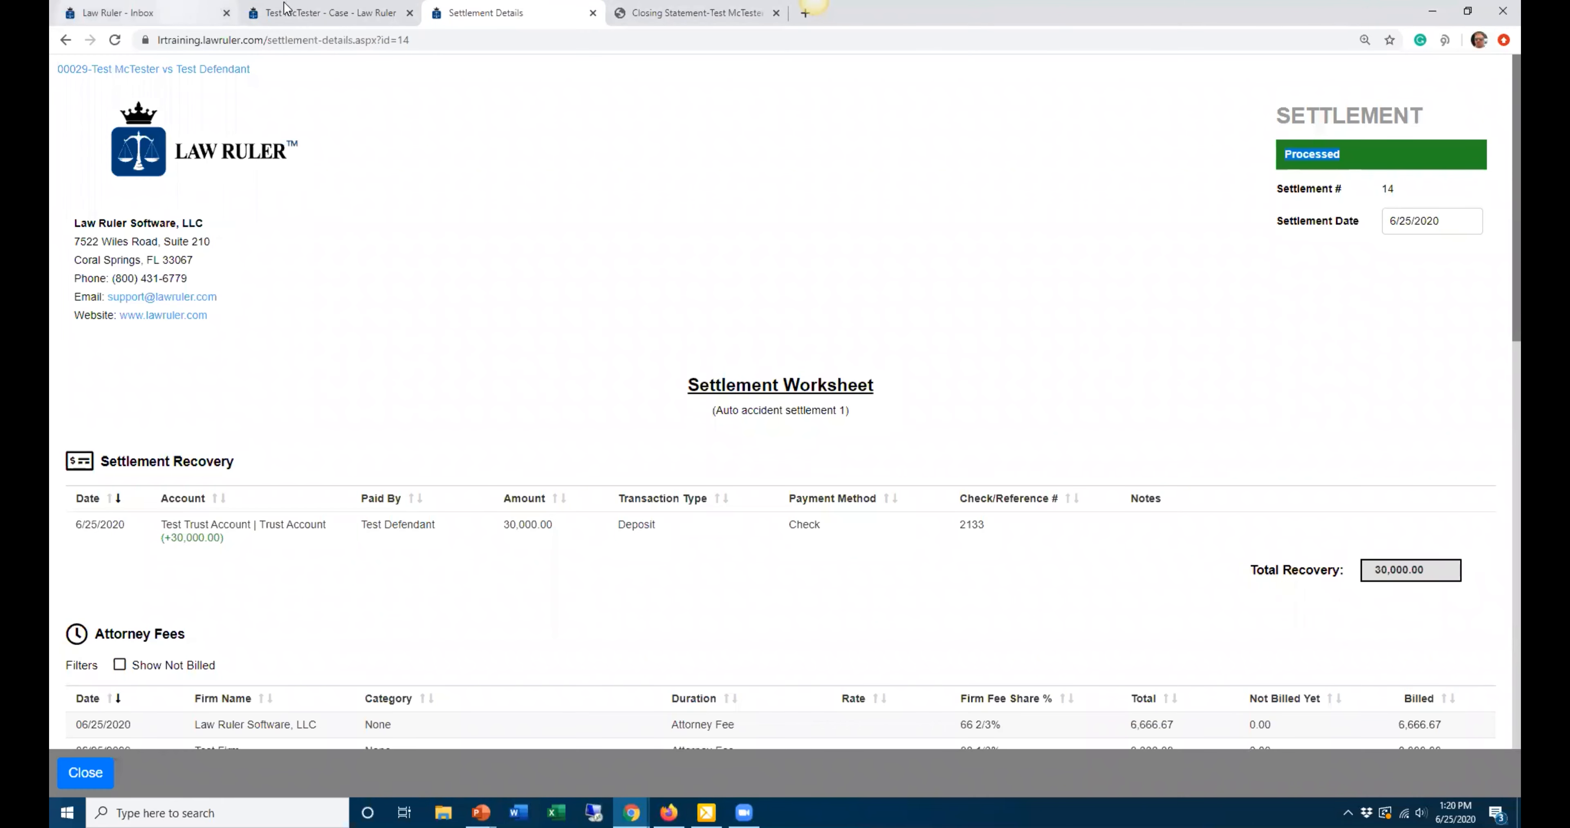
{"action": "left_click", "coordinate": [323, 13]}
{"action": "left_click", "coordinate": [1358, 144]}
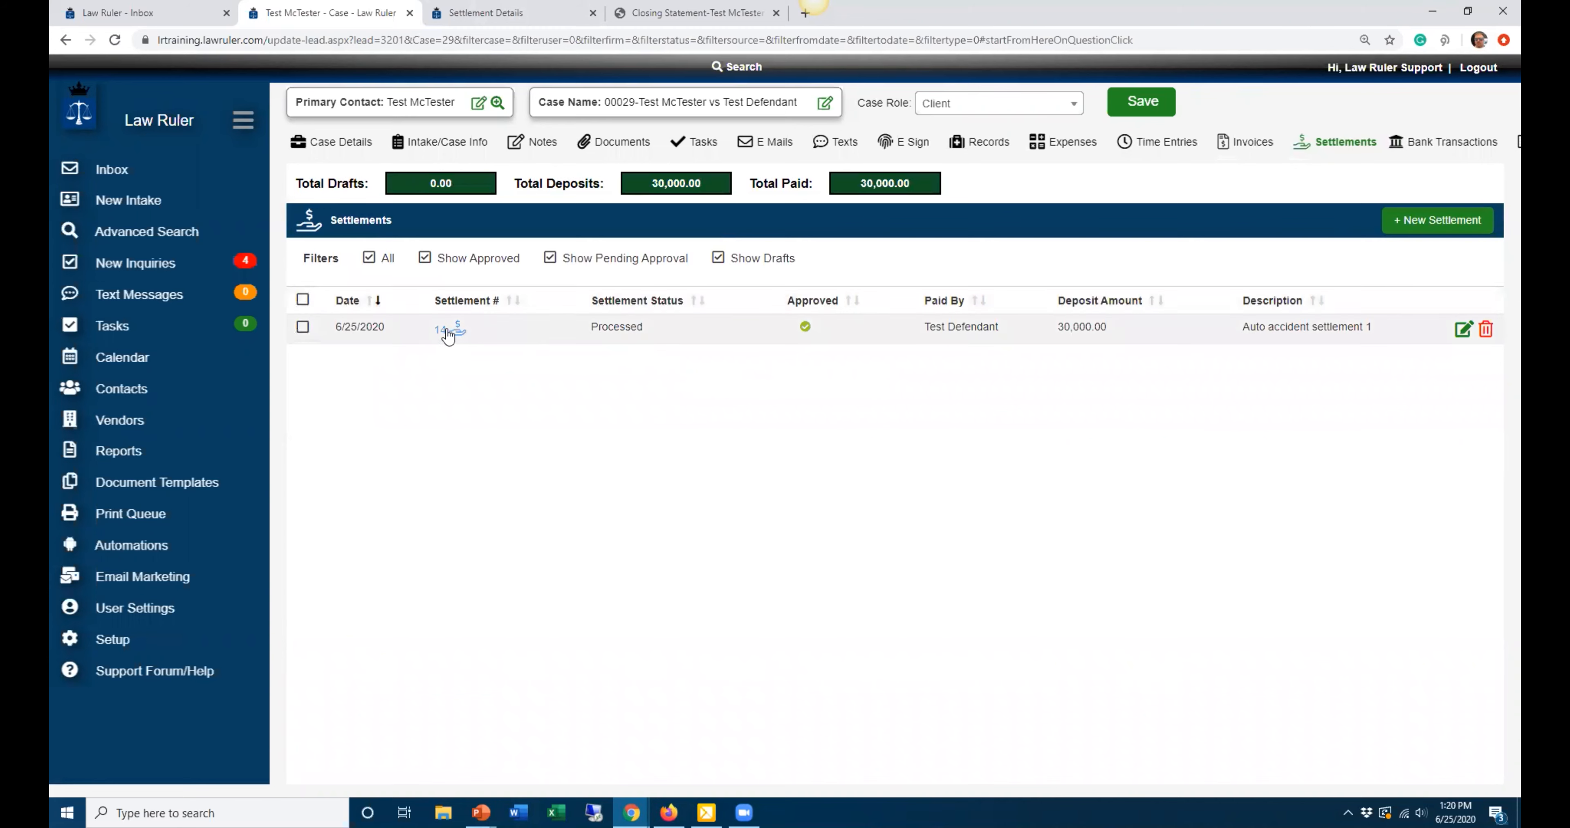
{"action": "left_click_drag", "start_coordinate": [655, 332], "coordinate": [590, 332]}
{"action": "left_click", "coordinate": [747, 439]}
{"action": "left_click", "coordinate": [1063, 152]}
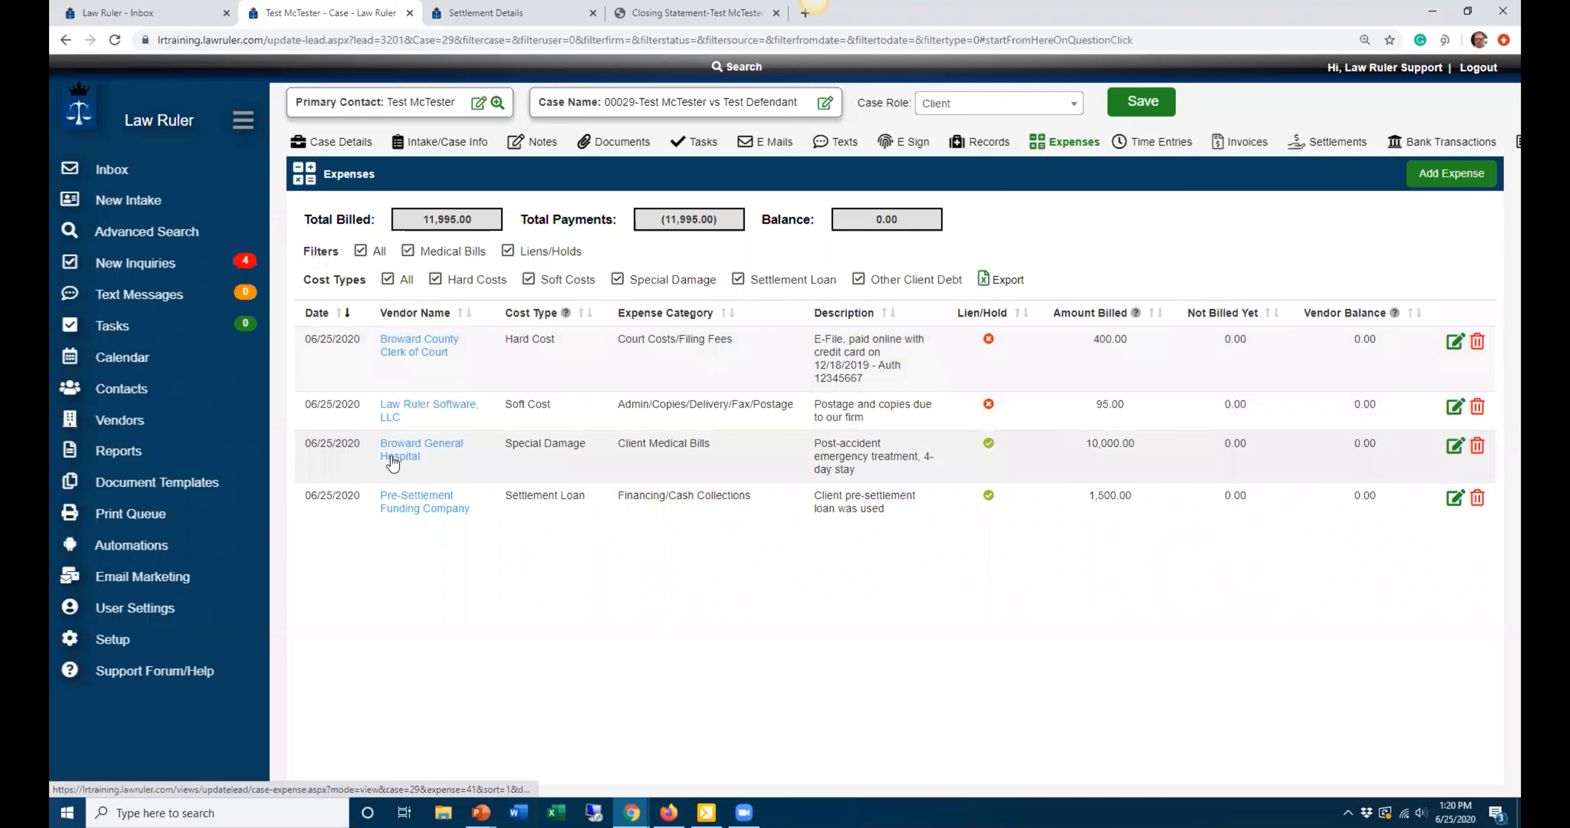
- Start a new expense with cost type Hard Cost - Third-Party Vendor and enable its lien/hold option
{"action": "left_click", "coordinate": [1481, 178]}
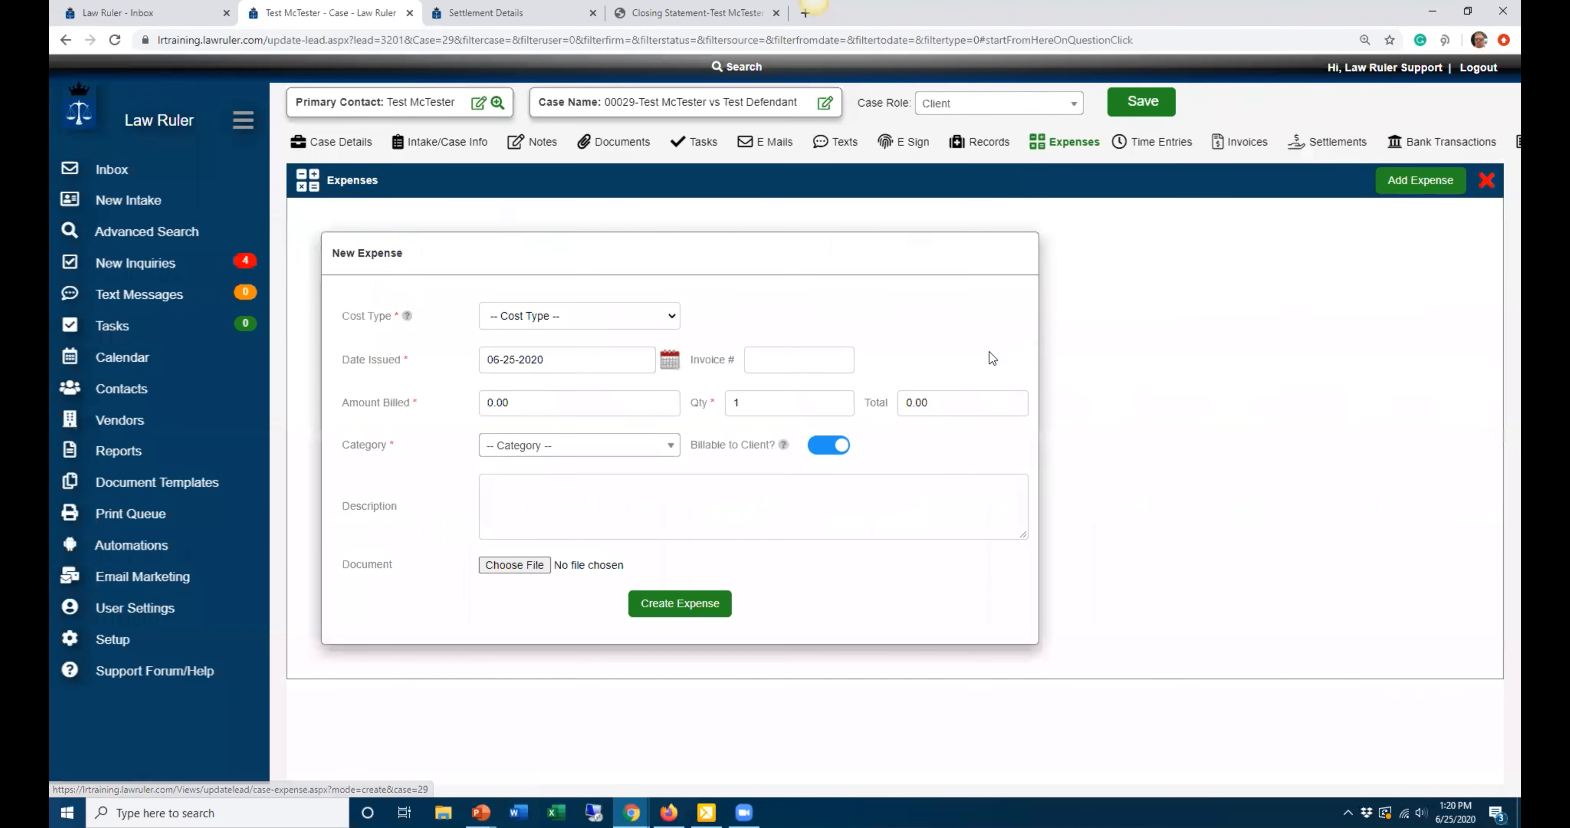
{"action": "left_click", "coordinate": [614, 318]}
{"action": "left_click", "coordinate": [578, 351]}
{"action": "left_click", "coordinate": [789, 316]}
- Examine the lien/hold types available for the new expense, and close the expense form without creating it
{"action": "left_click", "coordinate": [954, 317]}
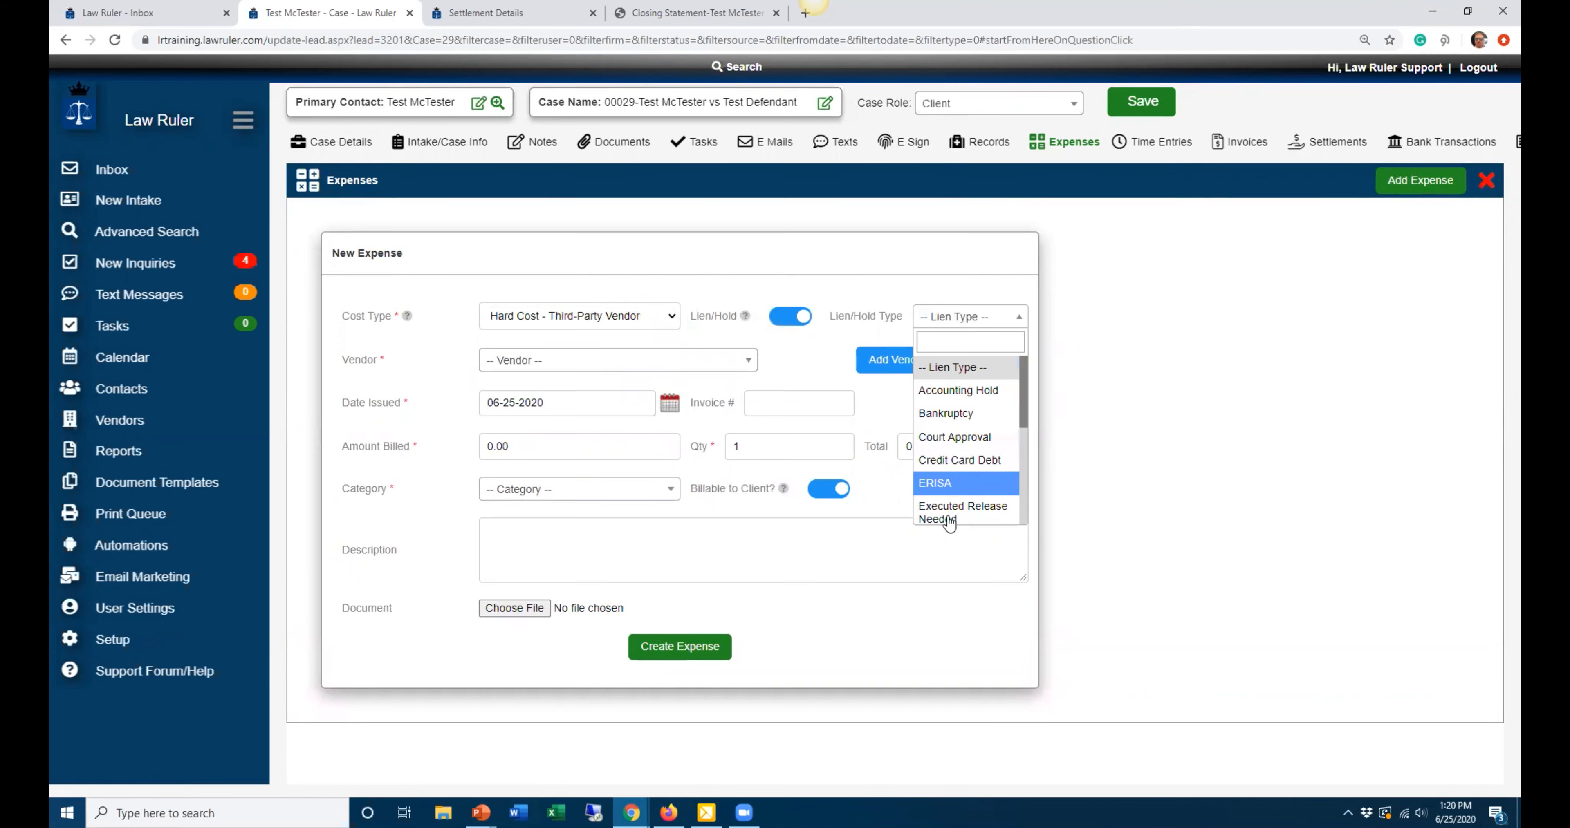
{"action": "scroll", "coordinate": [953, 411], "scroll_direction": "down", "scroll_amount": 3}
{"action": "scroll", "coordinate": [977, 416], "scroll_direction": "down", "scroll_amount": 2}
{"action": "scroll", "coordinate": [978, 389], "scroll_direction": "up", "scroll_amount": 3}
{"action": "scroll", "coordinate": [978, 365], "scroll_direction": "up", "scroll_amount": 5}
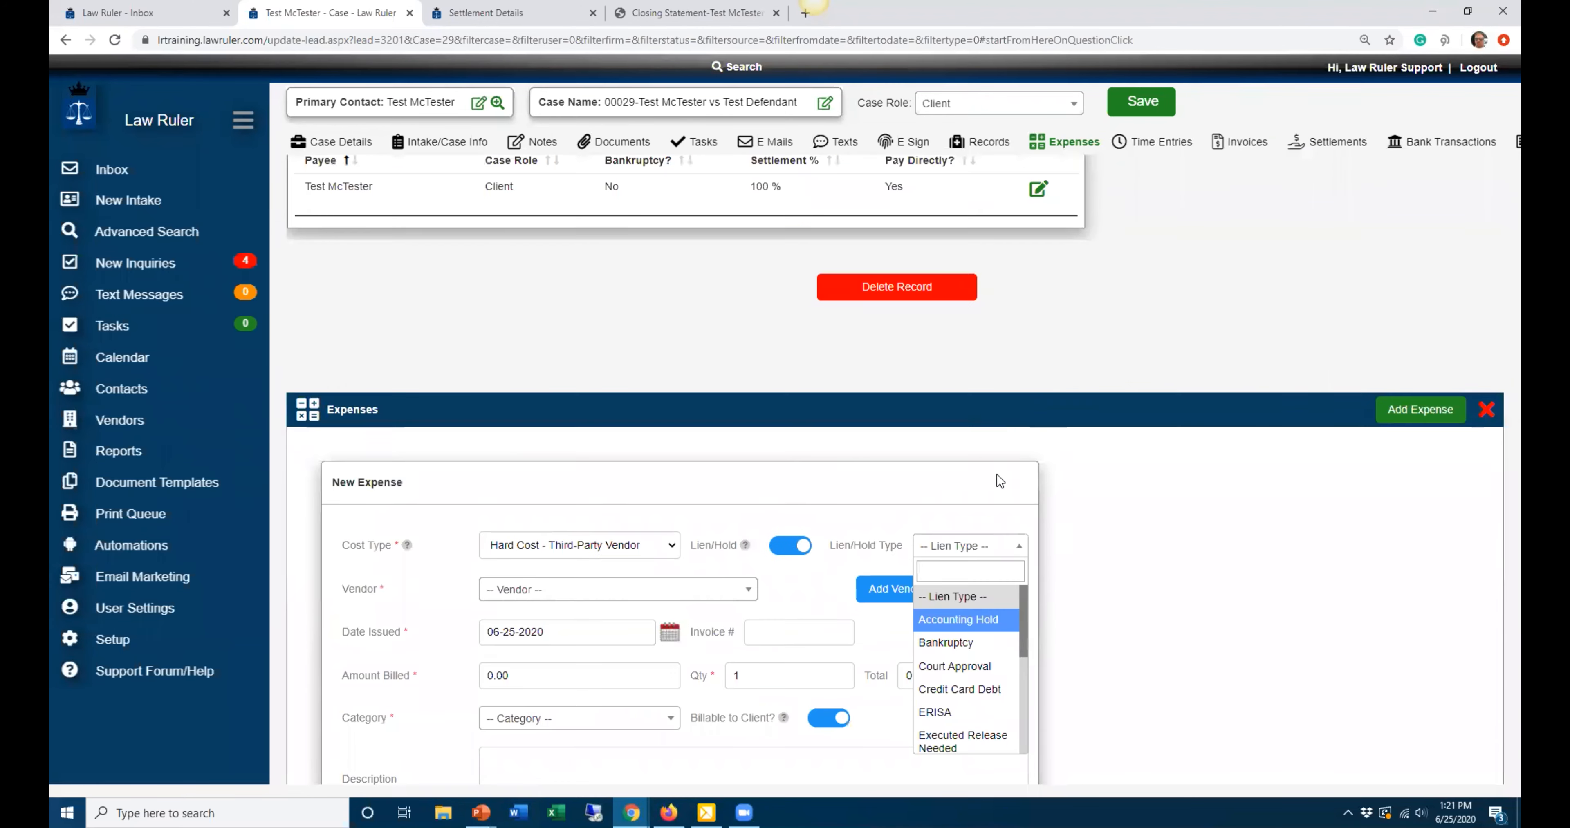
{"action": "scroll", "coordinate": [978, 366], "scroll_direction": "down", "scroll_amount": 4}
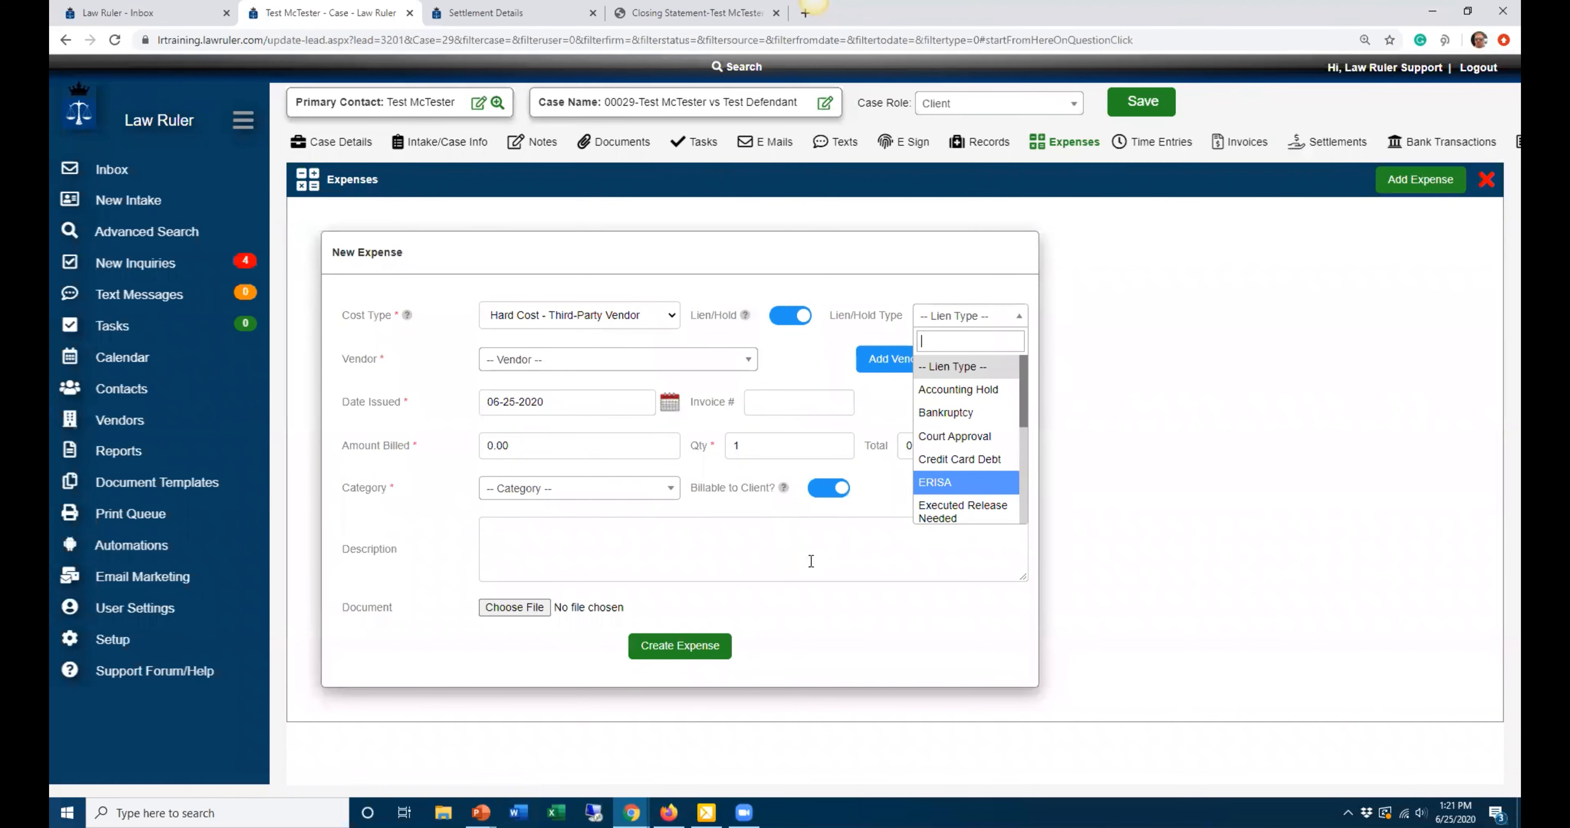
{"action": "left_click", "coordinate": [836, 544]}
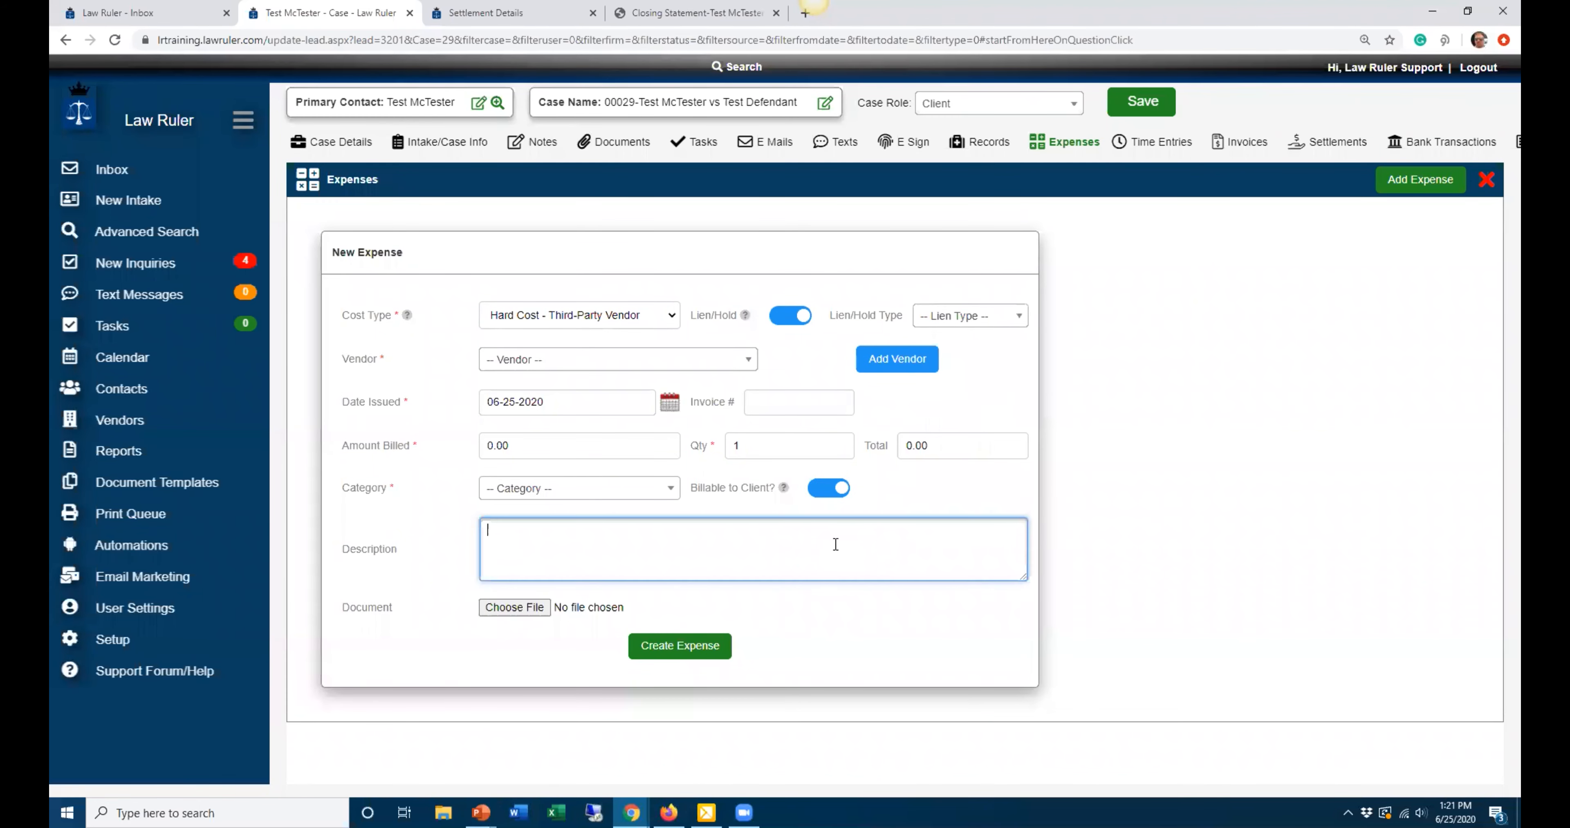
{"action": "left_click", "coordinate": [974, 490]}
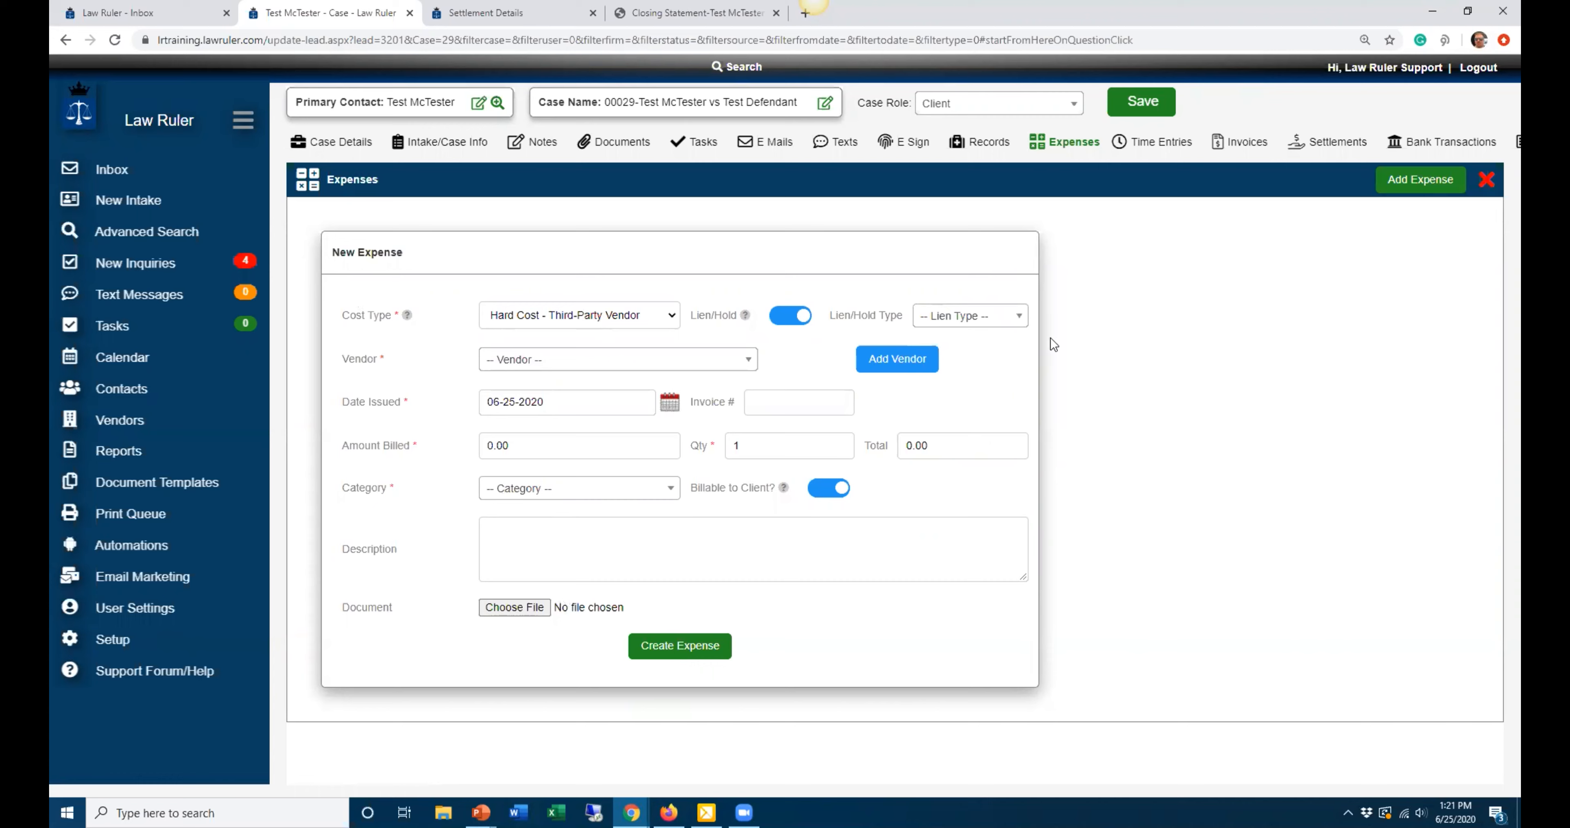
{"action": "left_click", "coordinate": [982, 320]}
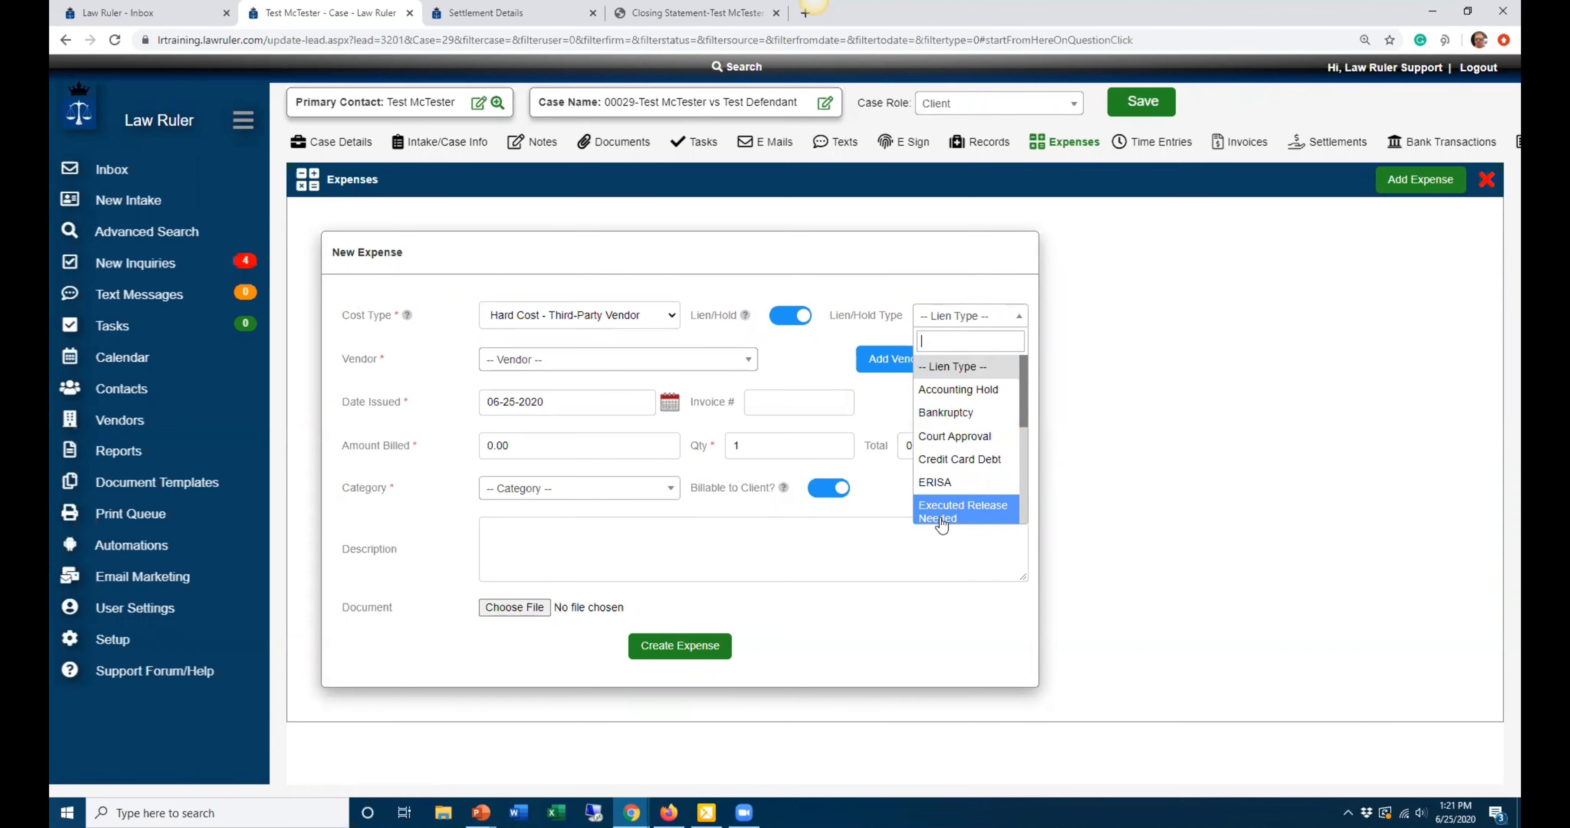
{"action": "left_click", "coordinate": [855, 269]}
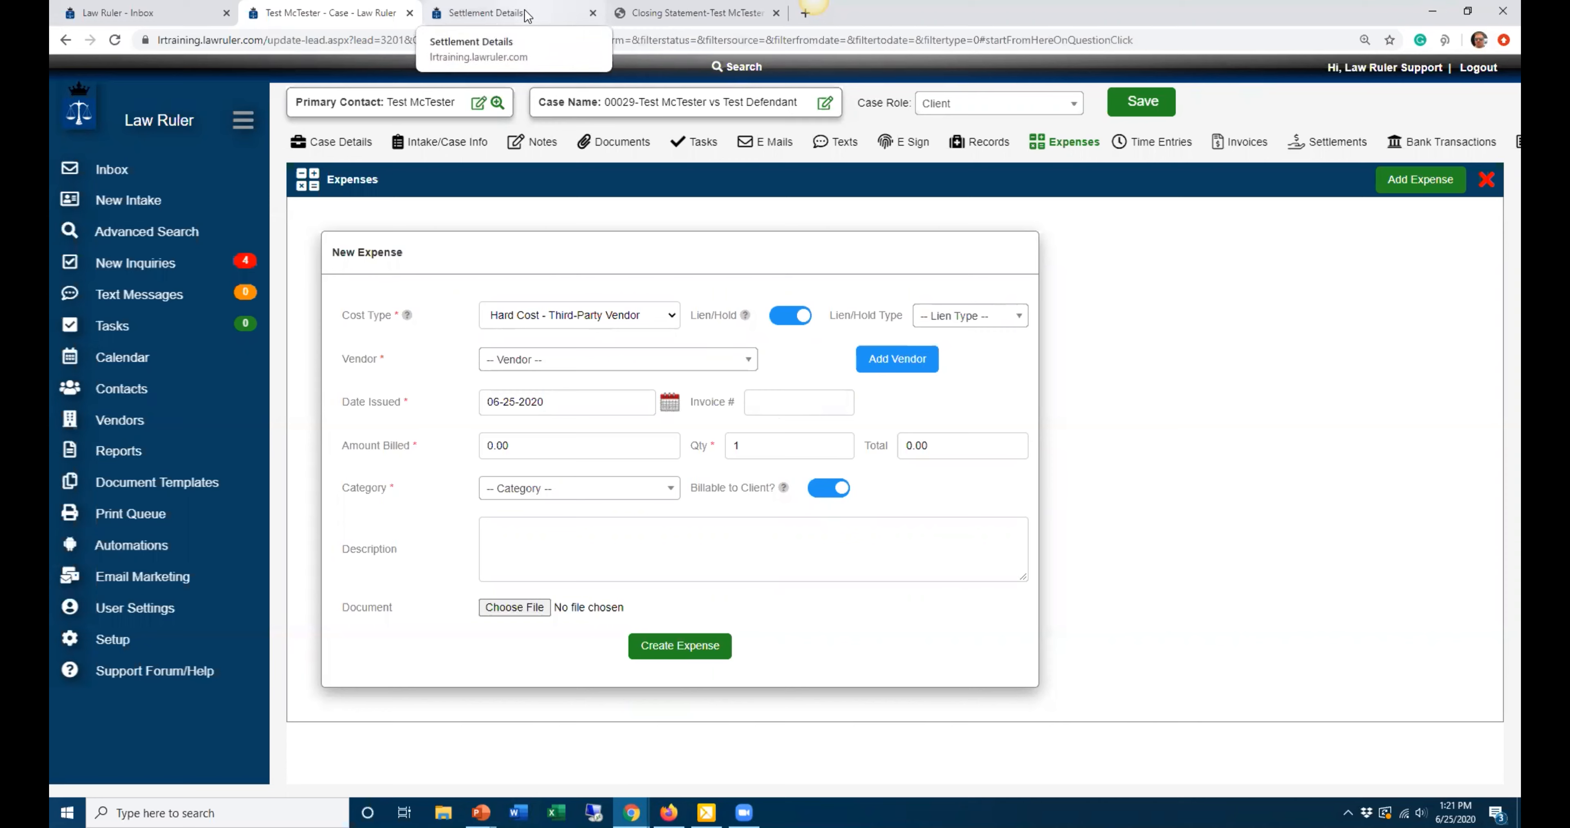
{"action": "left_click", "coordinate": [1485, 179]}
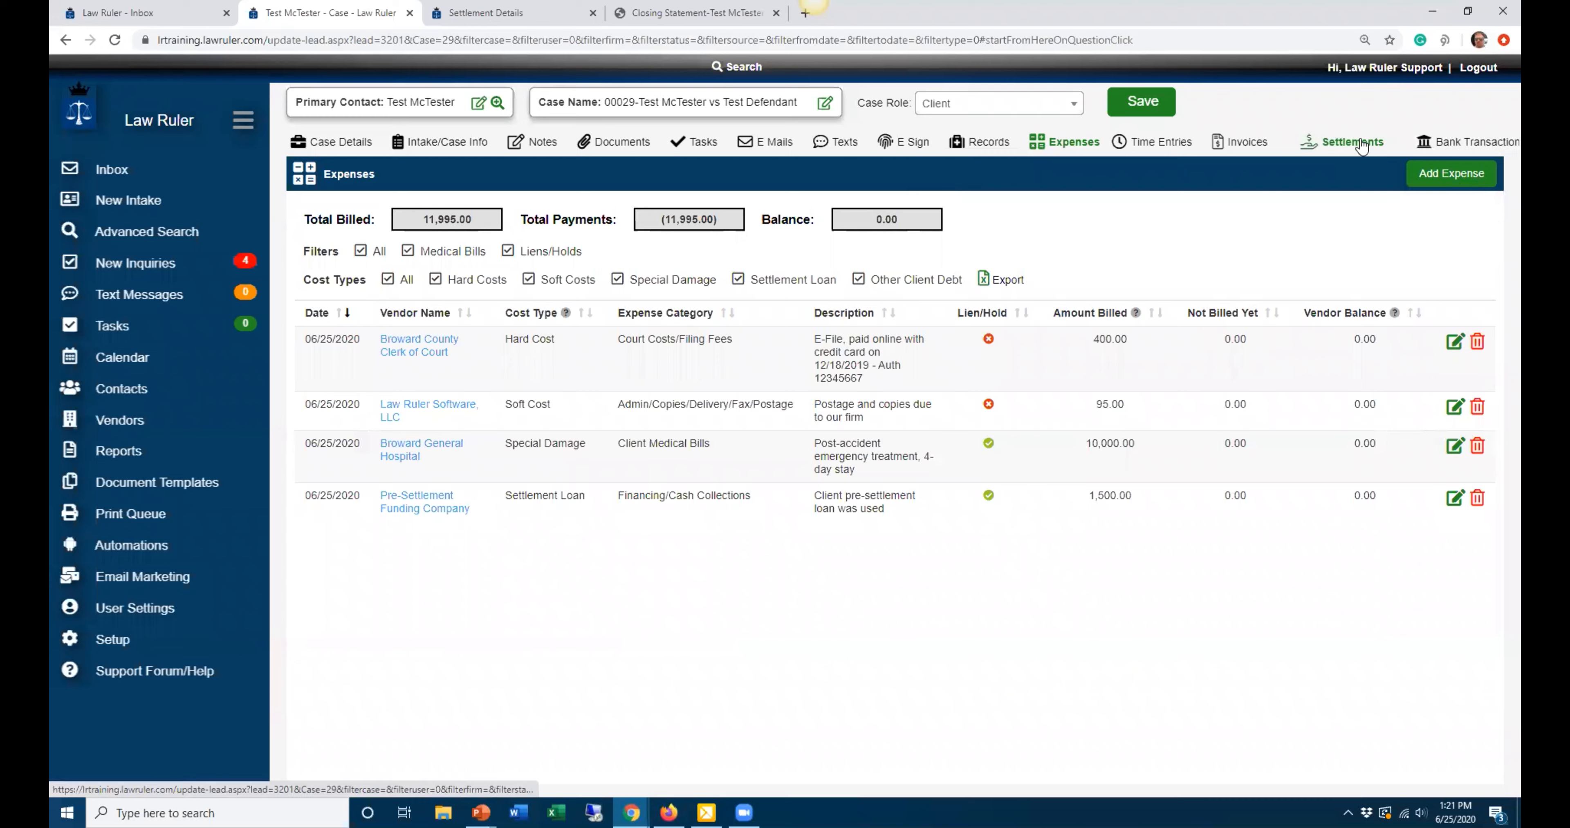
- Review the case's settlements list and its billed expenses again
{"action": "left_click", "coordinate": [1340, 143]}
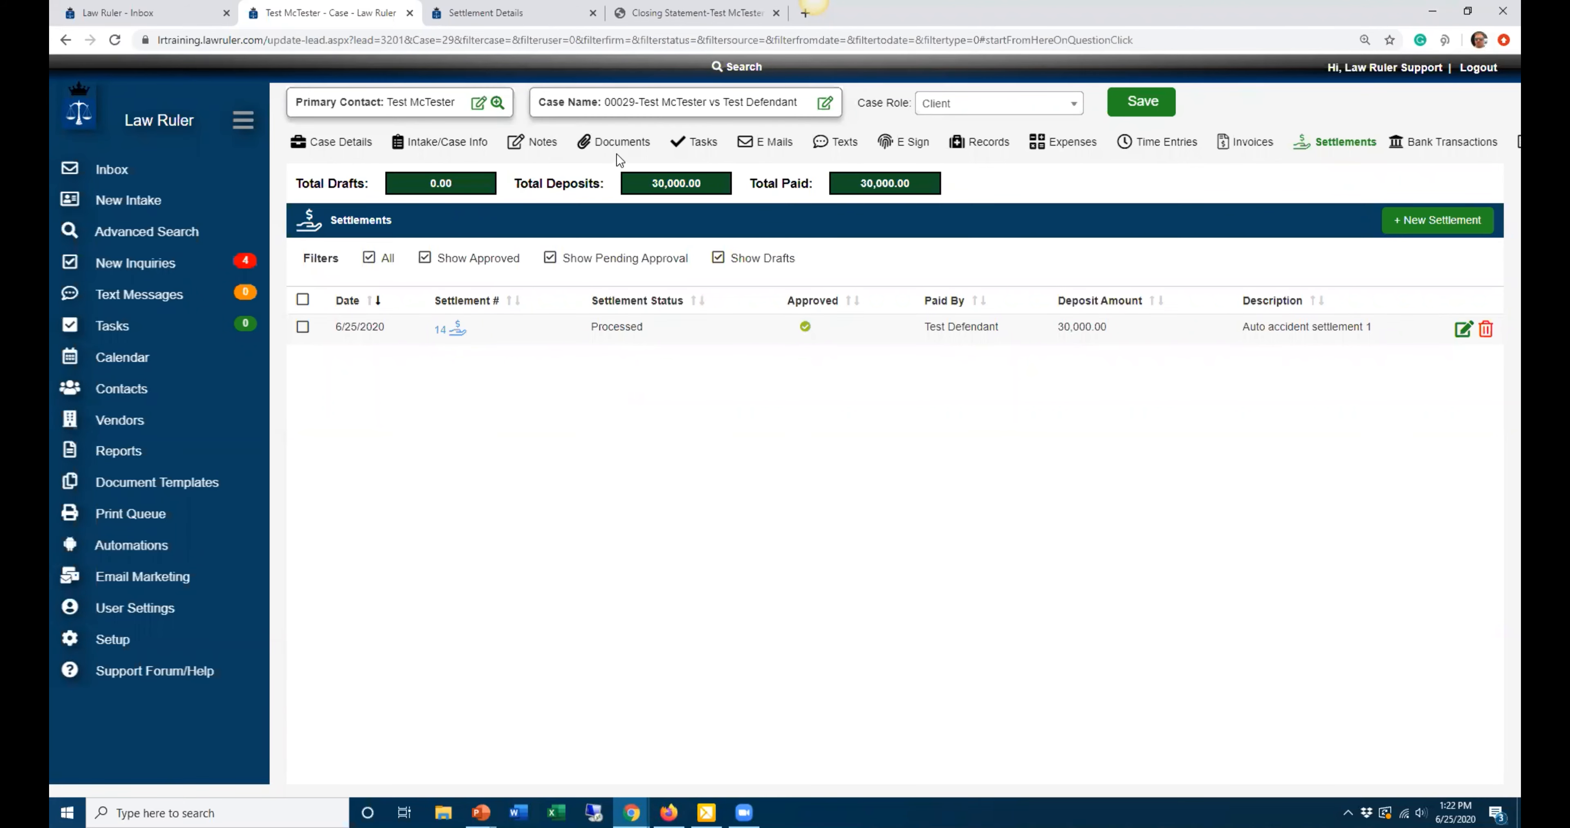
{"action": "left_click", "coordinate": [1031, 145]}
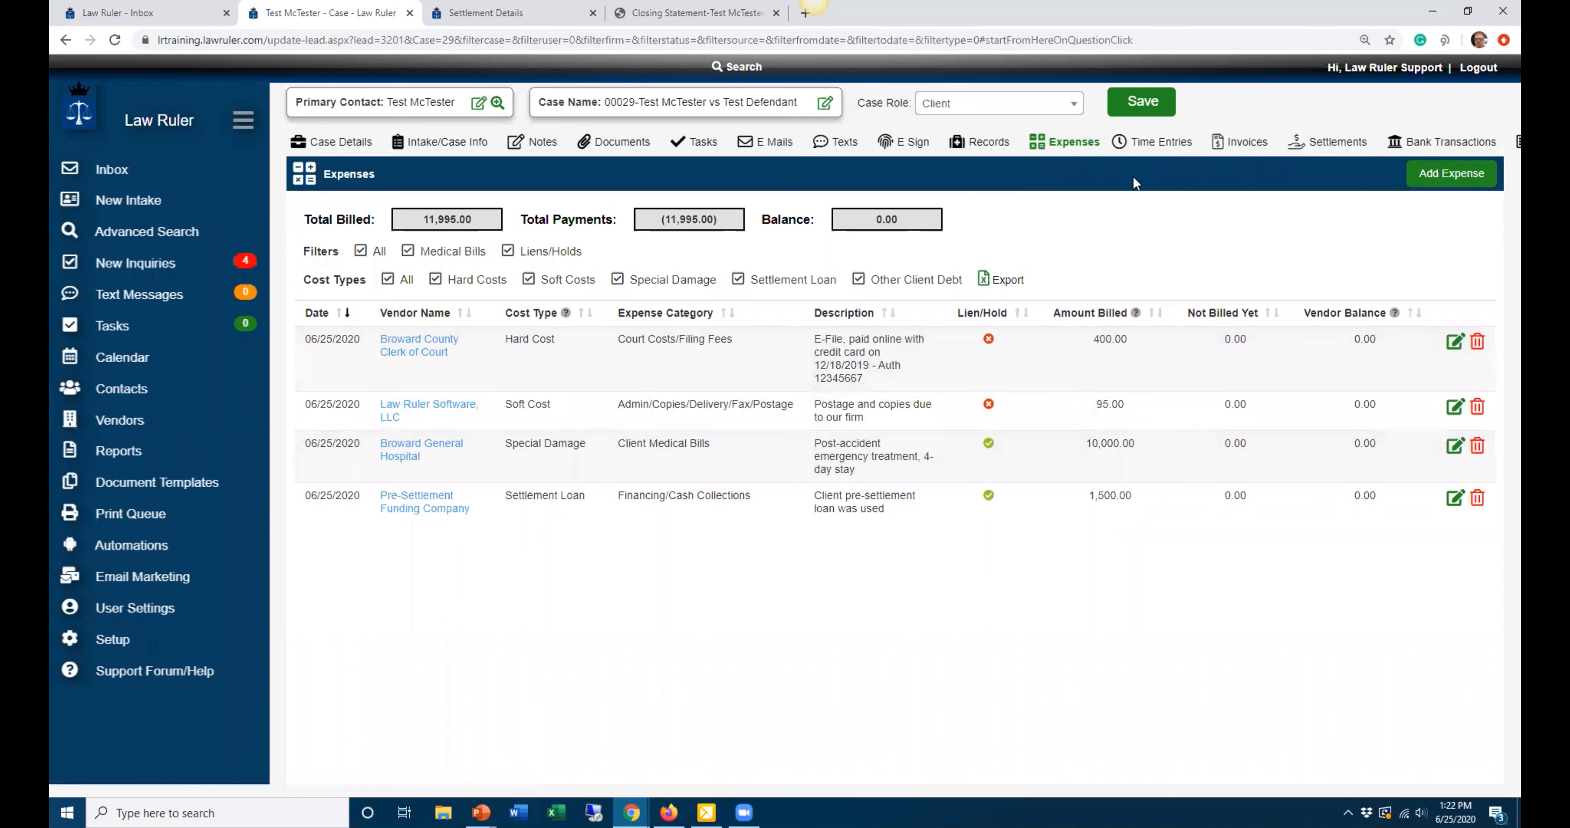
{"action": "left_click", "coordinate": [1345, 150]}
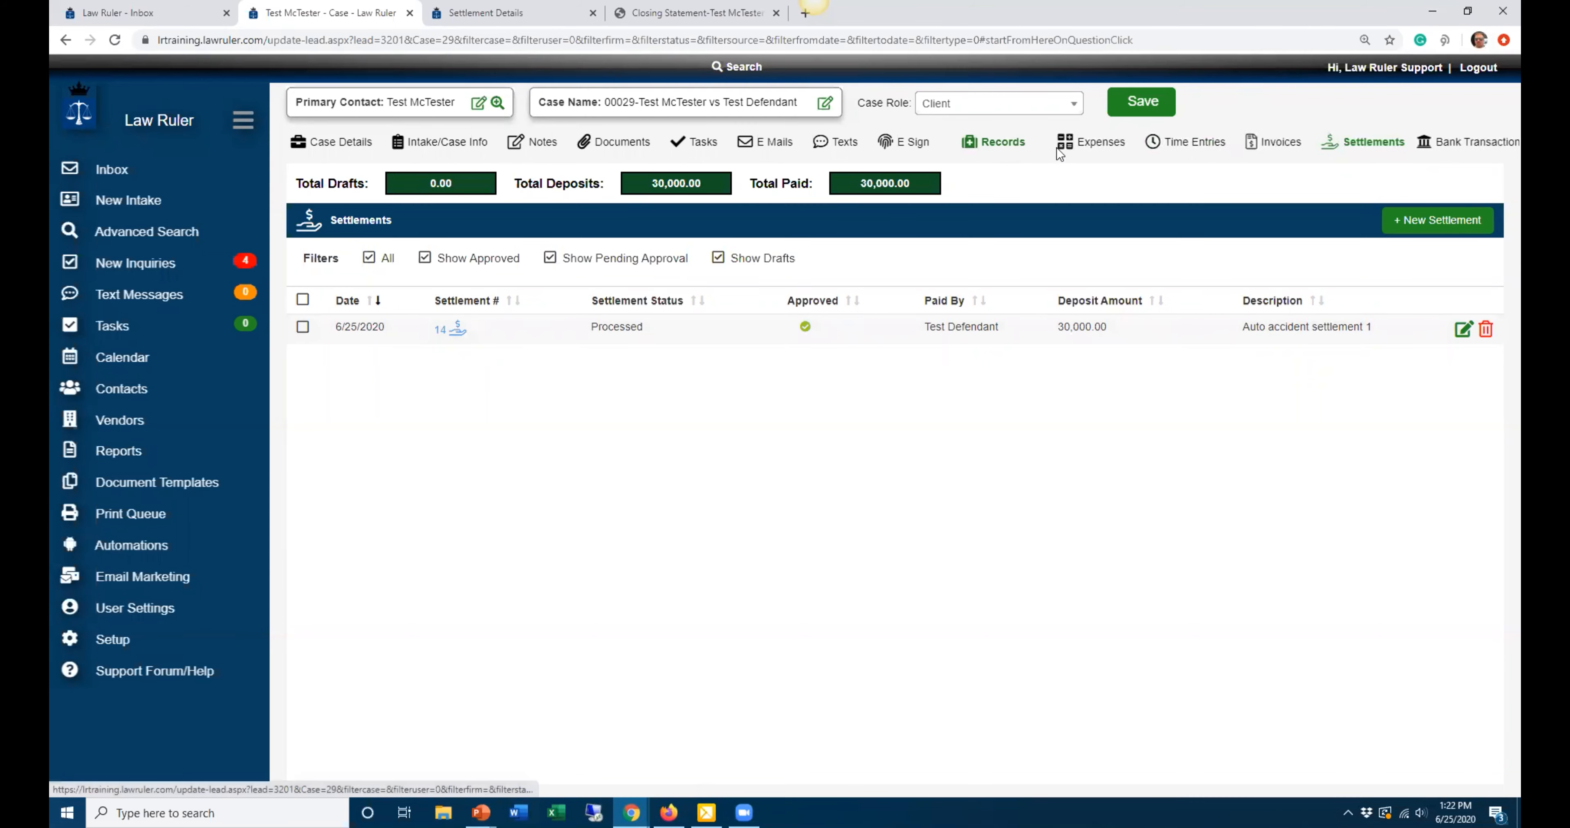
{"action": "left_click", "coordinate": [1453, 141]}
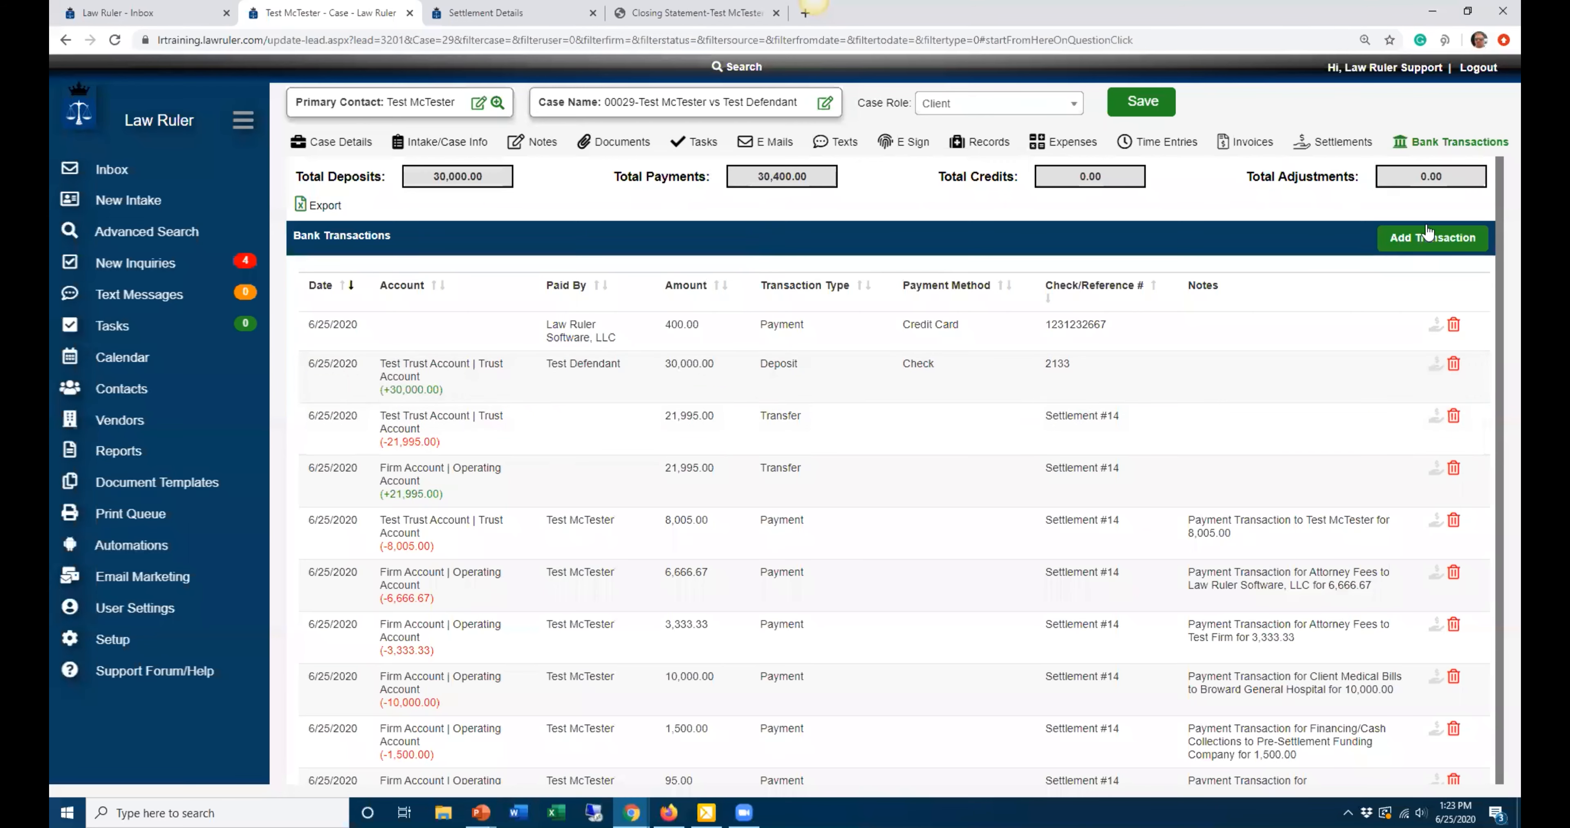
{"action": "left_click", "coordinate": [1428, 239]}
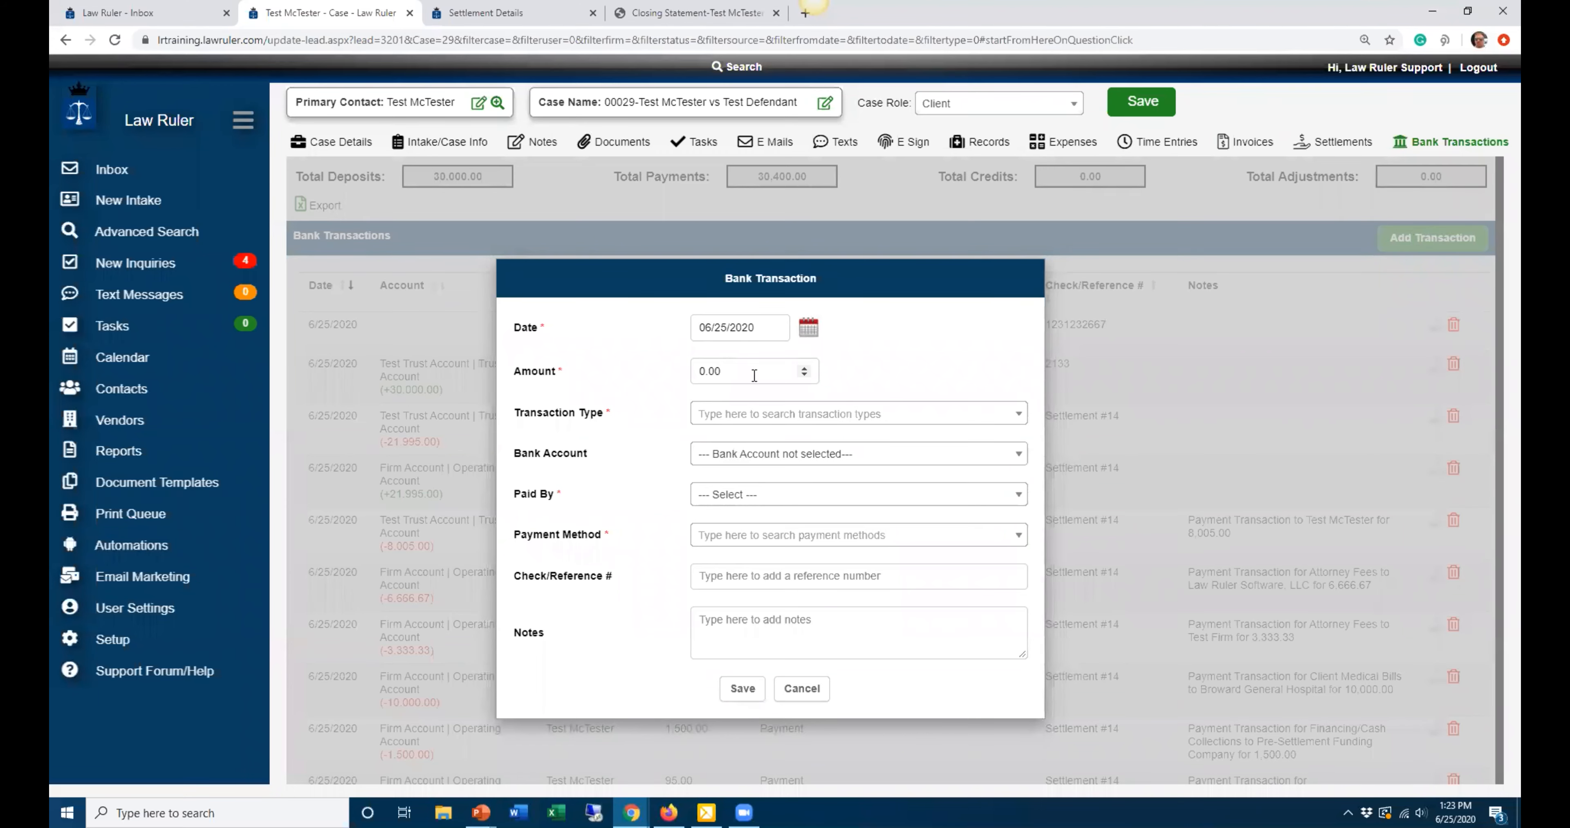
{"action": "left_click", "coordinate": [818, 689]}
- Start a new case deposit of 1000.00 into the Test Trust Account
{"action": "scroll", "coordinate": [866, 617], "scroll_direction": "up", "scroll_amount": 15}
{"action": "left_click", "coordinate": [1054, 233]}
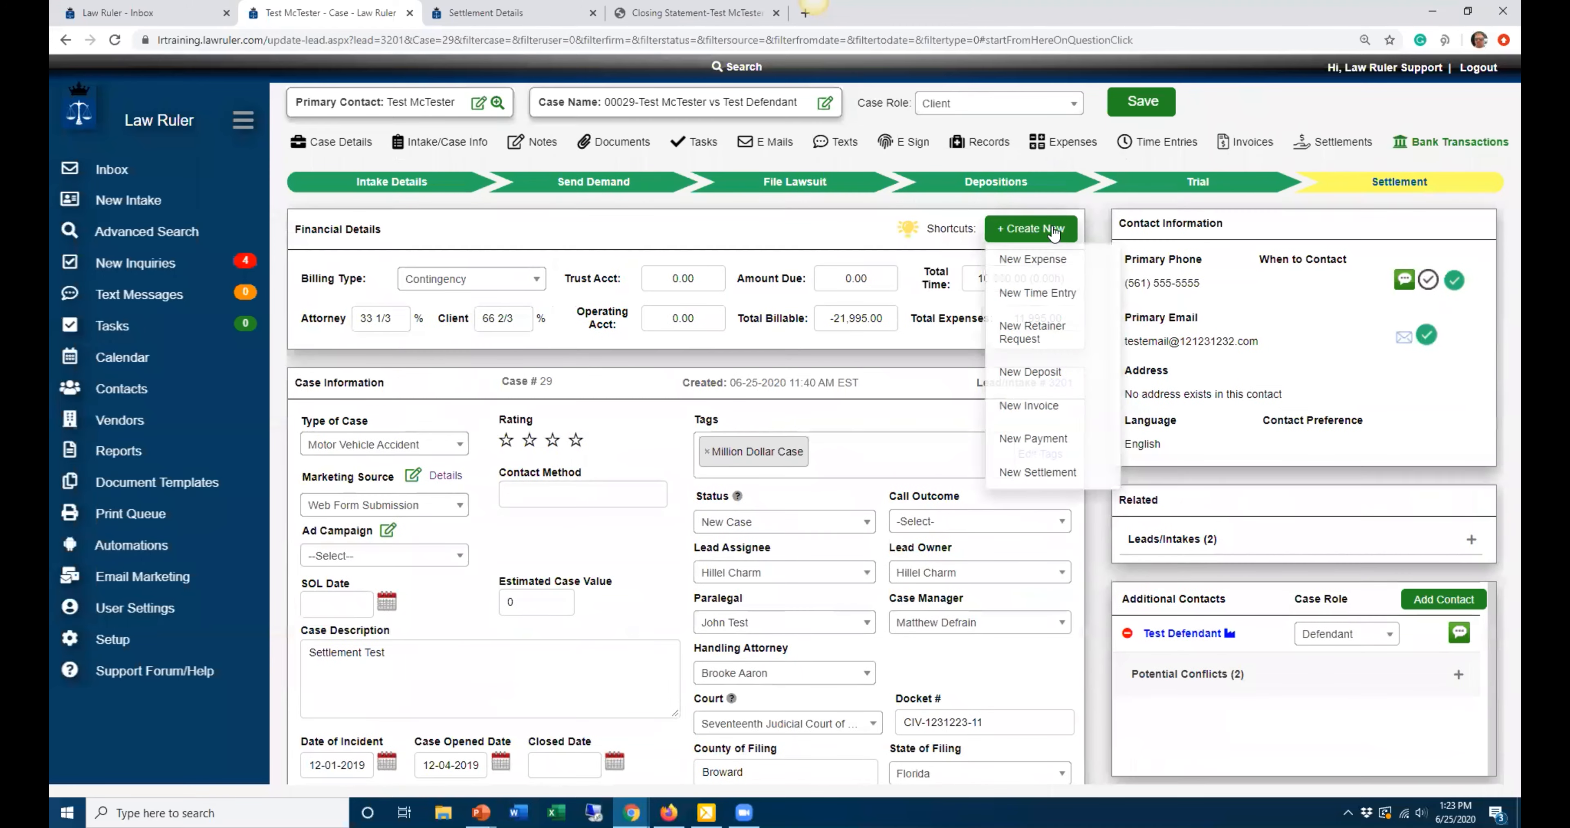
{"action": "left_click", "coordinate": [1030, 371]}
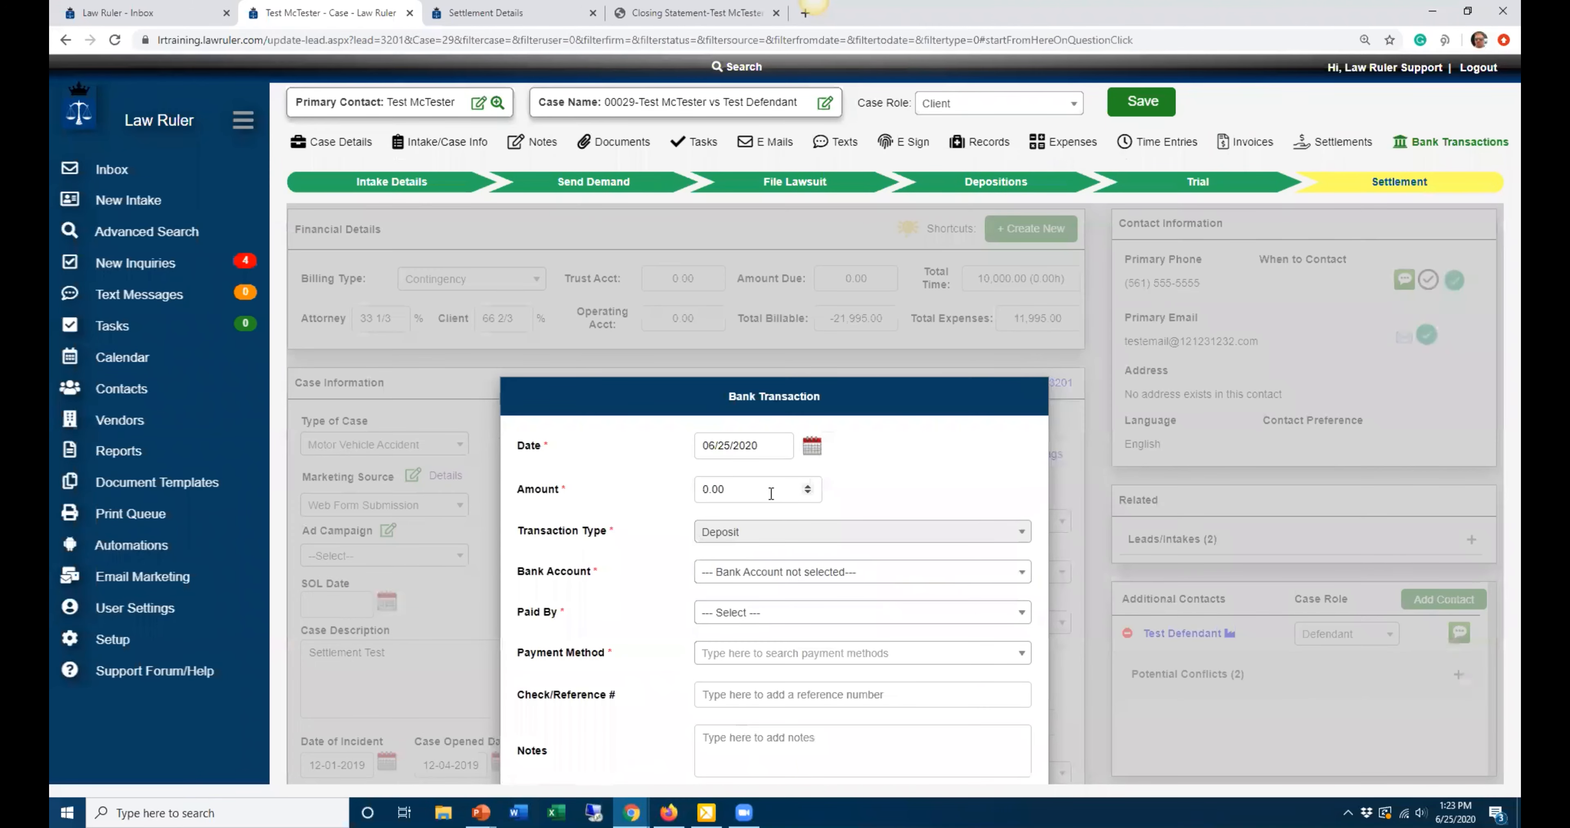
{"action": "type", "text": "10000"}
{"action": "key", "text": "BackSpace"}
{"action": "scroll", "coordinate": [654, 523], "scroll_direction": "down", "scroll_amount": 3}
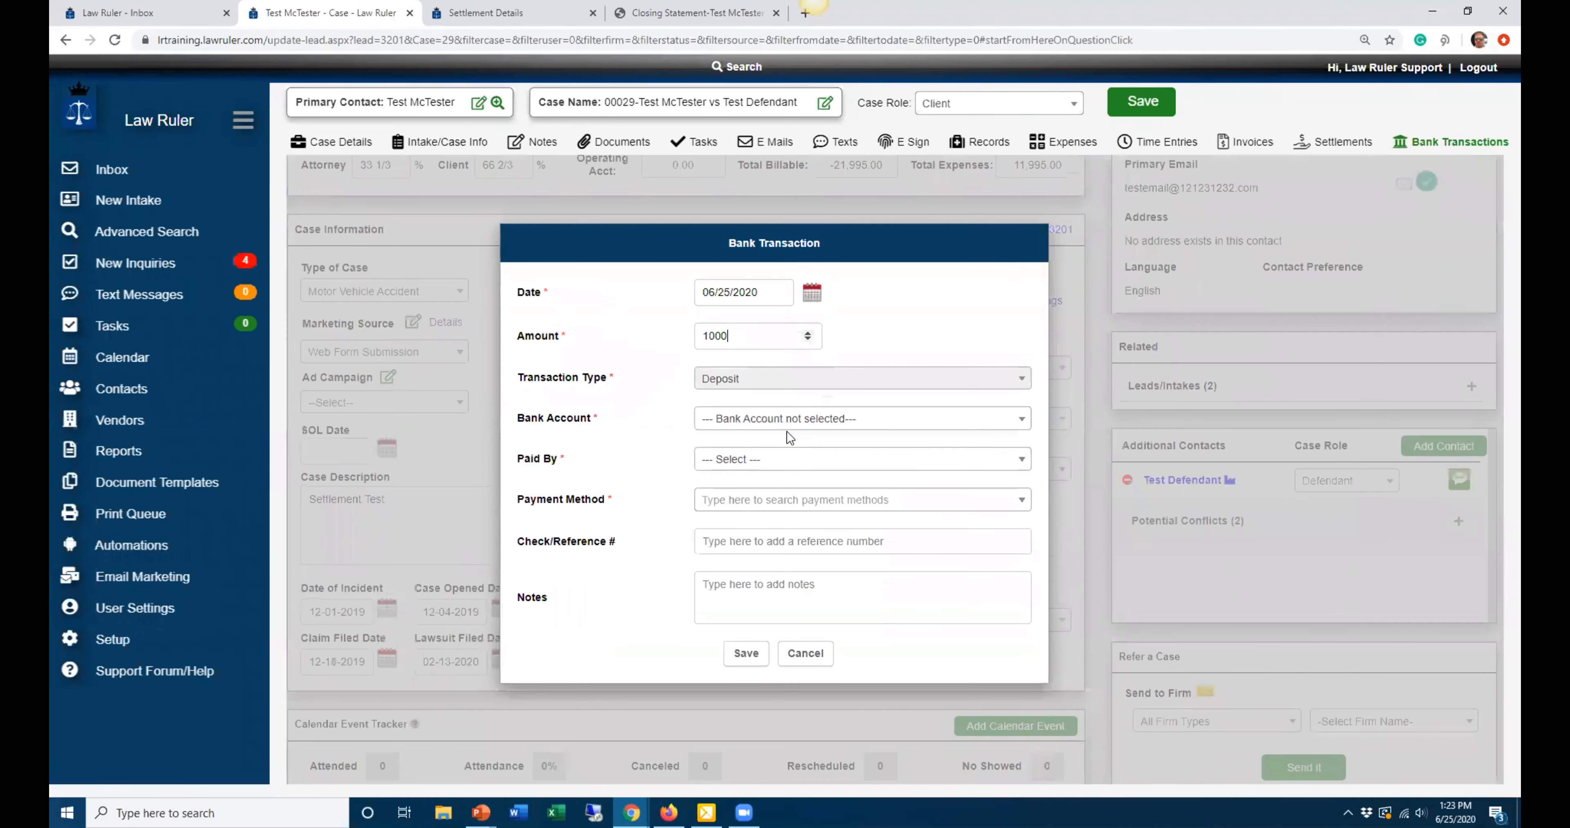
{"action": "left_click", "coordinate": [824, 422]}
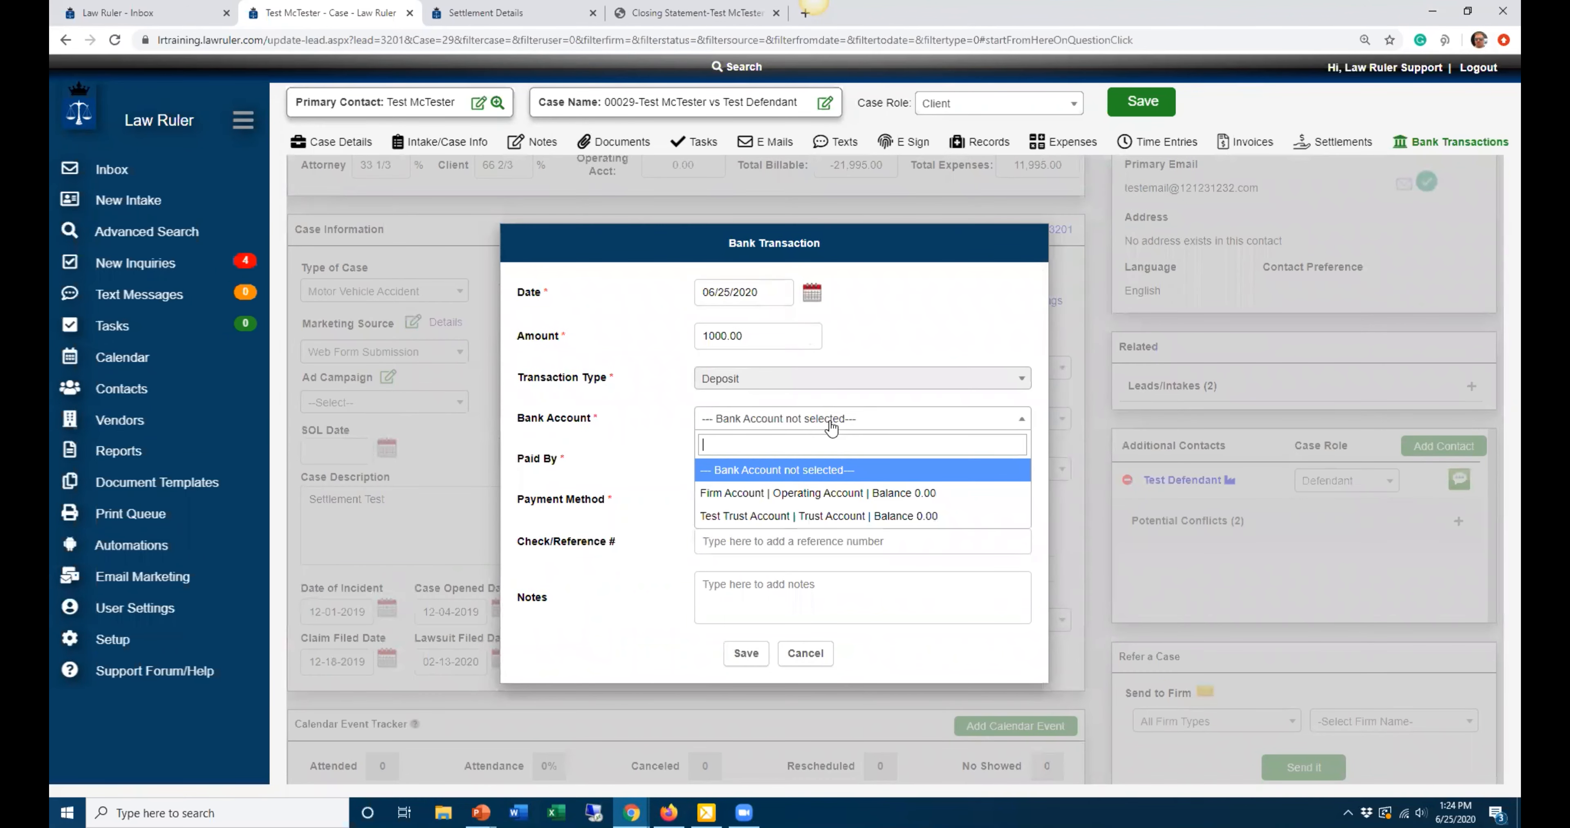
{"action": "left_click", "coordinate": [748, 507]}
- Set the deposit as paid by the defendant, with the note "Test deposit" and payment method Other
{"action": "left_click", "coordinate": [761, 464]}
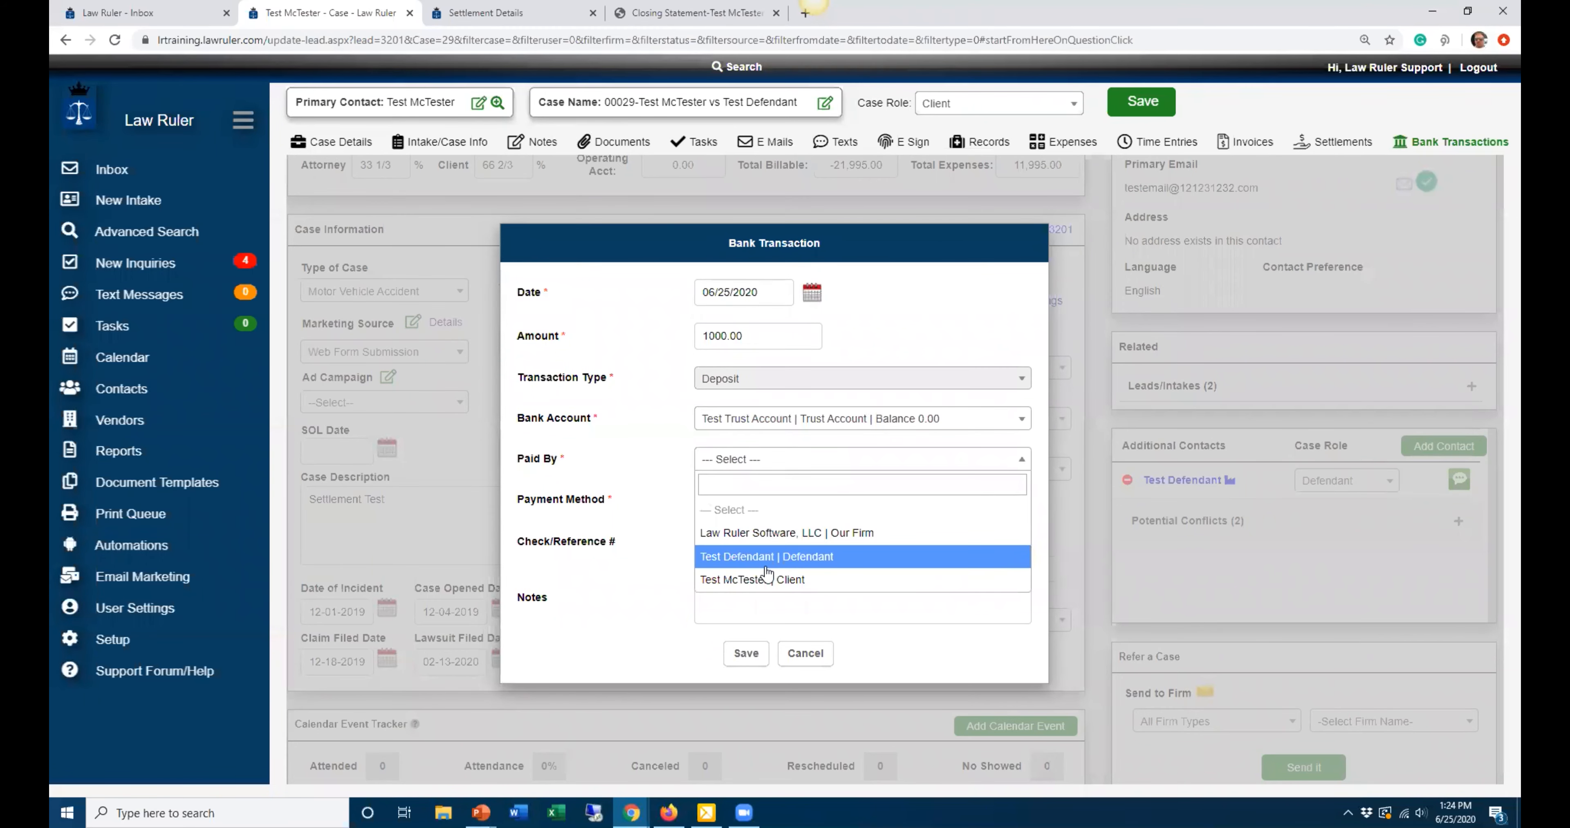
{"action": "left_click", "coordinate": [775, 555]}
{"action": "left_click", "coordinate": [713, 617]}
{"action": "type", "text": "Test deposit"}
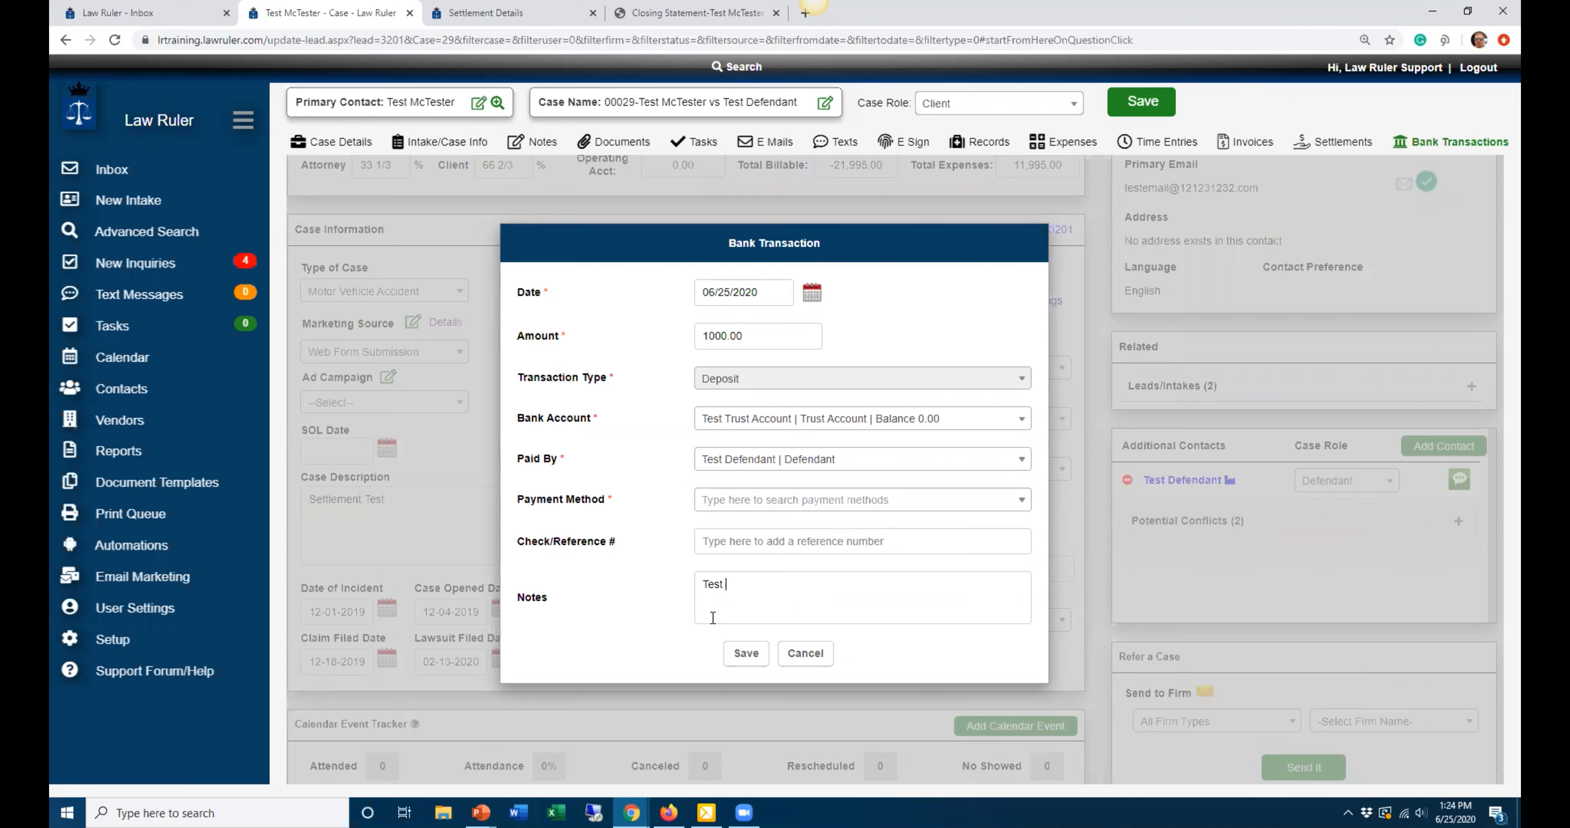
{"action": "left_click", "coordinate": [809, 502]}
{"action": "left_click", "coordinate": [716, 644]}
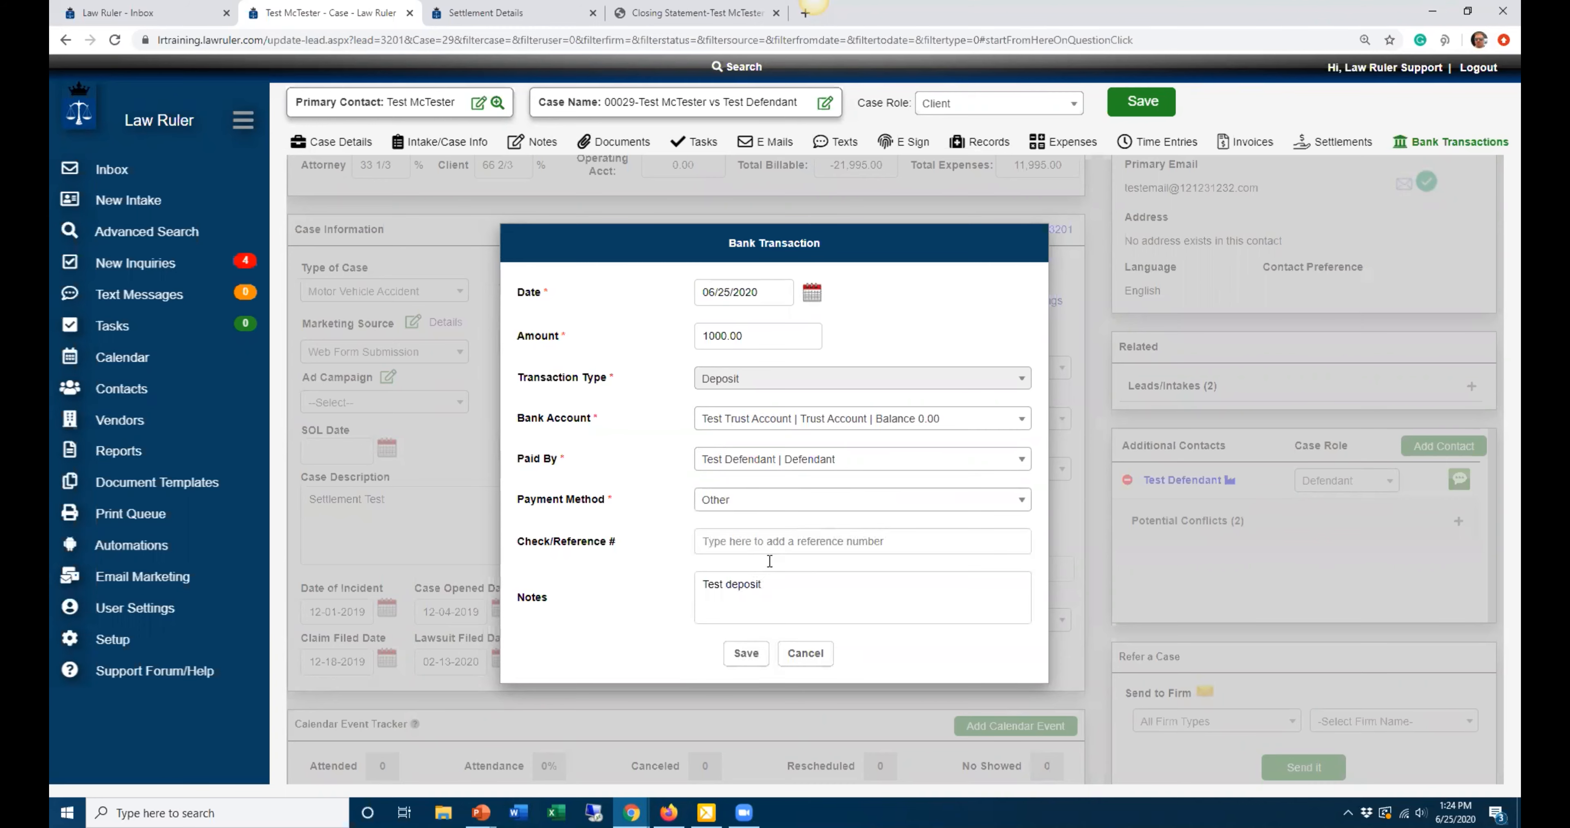
- Enter "Test" as the deposit's check/reference, clear it again, and cancel the deposit without saving
{"action": "left_click", "coordinate": [768, 540]}
{"action": "type", "text": "Test"}
{"action": "key", "text": "BackSpace"}
{"action": "key", "text": "BackSpace"}
{"action": "key", "text": "BackSpace"}
{"action": "key", "text": "BackSpace"}
{"action": "left_click", "coordinate": [805, 653]}
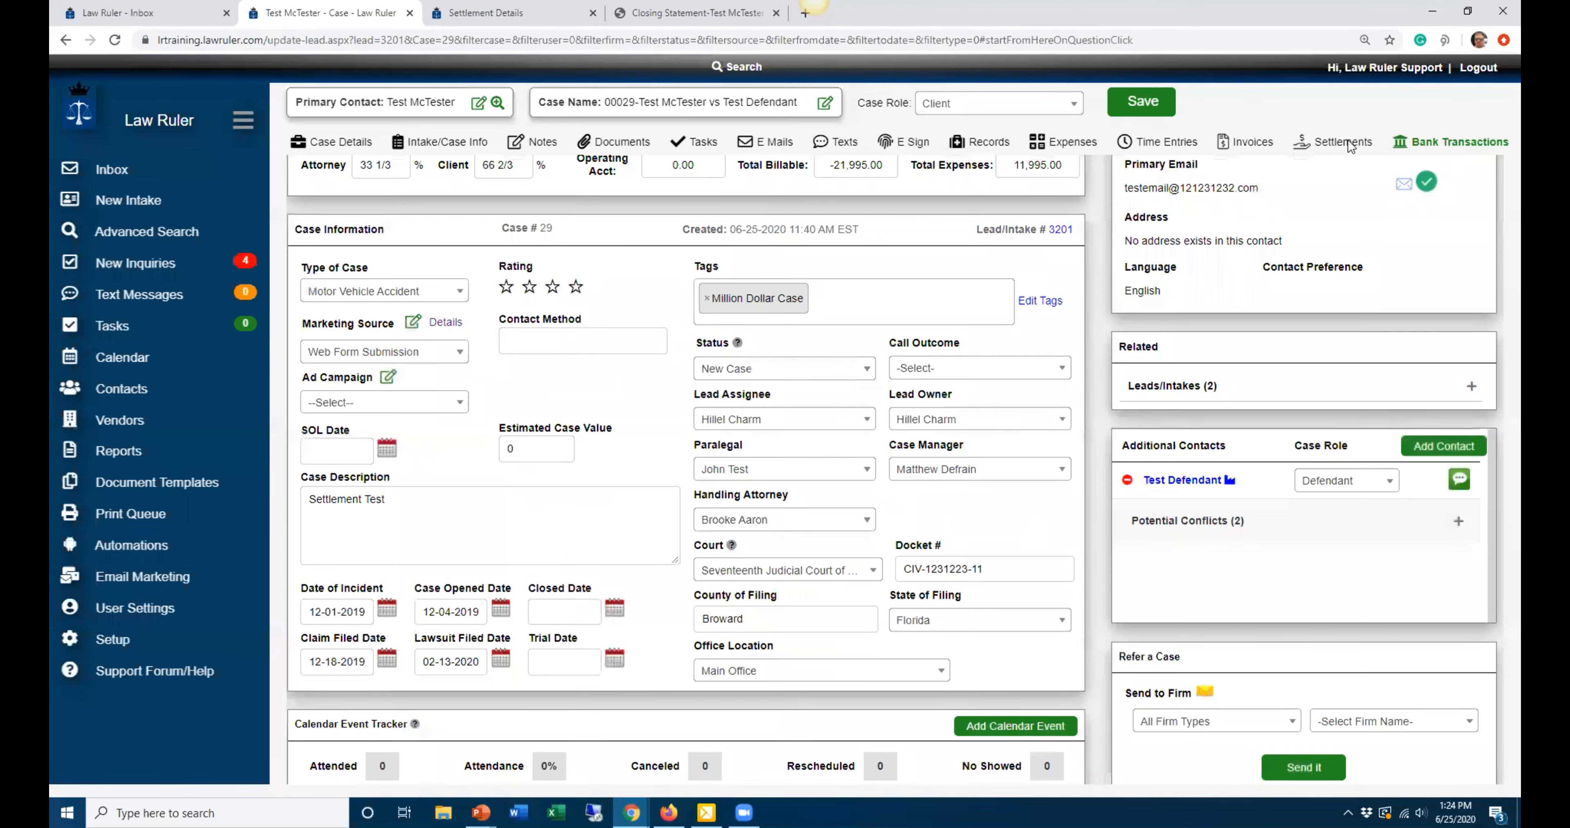
- Read the deletion warning for the 30,000.00 deposit in the case's bank transactions, and cancel the deletion
{"action": "left_click", "coordinate": [1461, 144]}
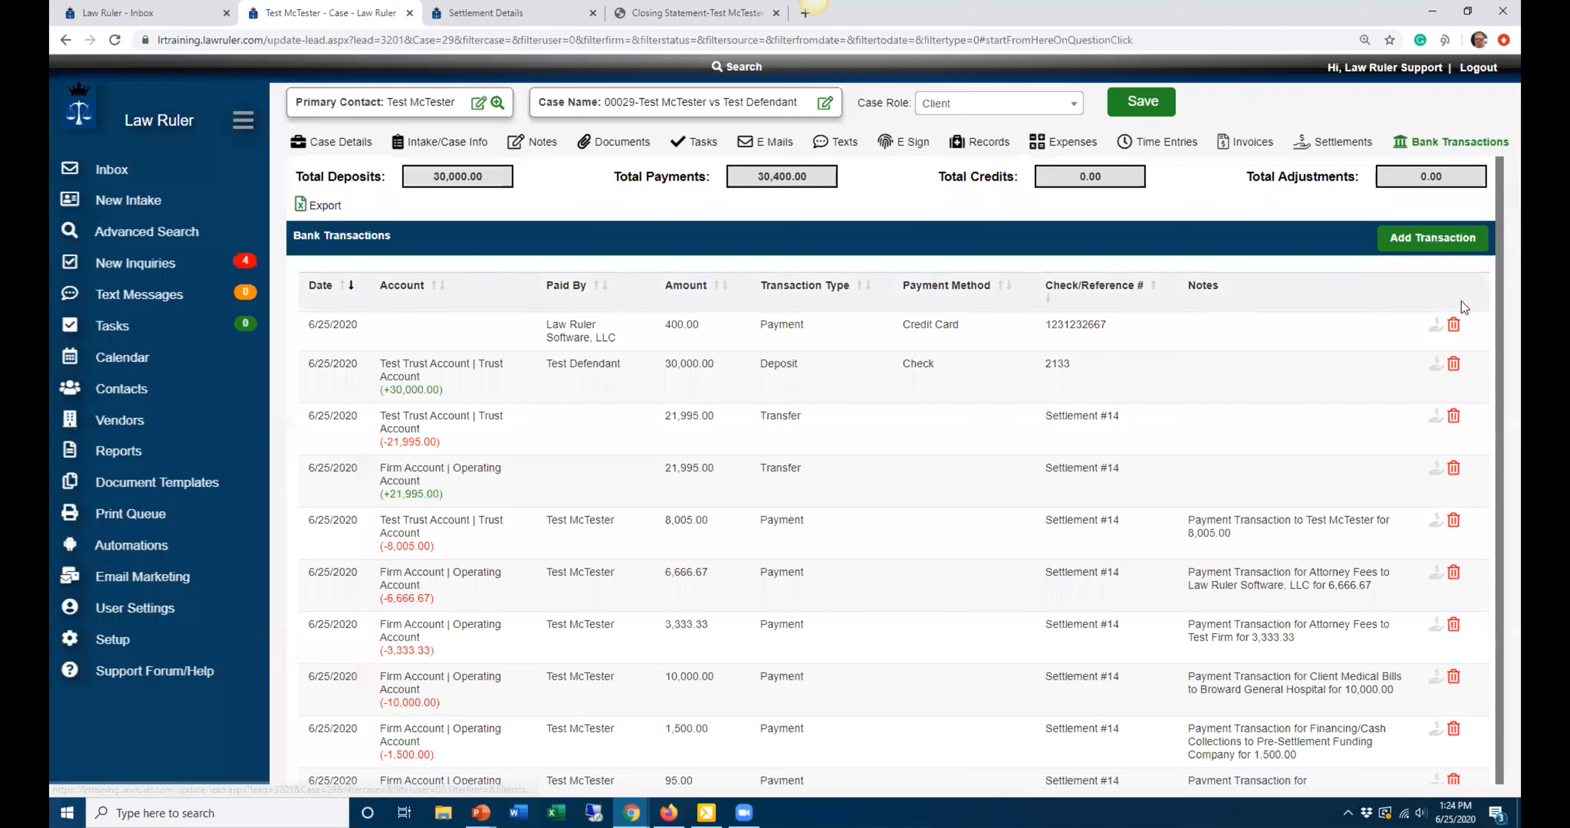
{"action": "left_click", "coordinate": [1454, 364]}
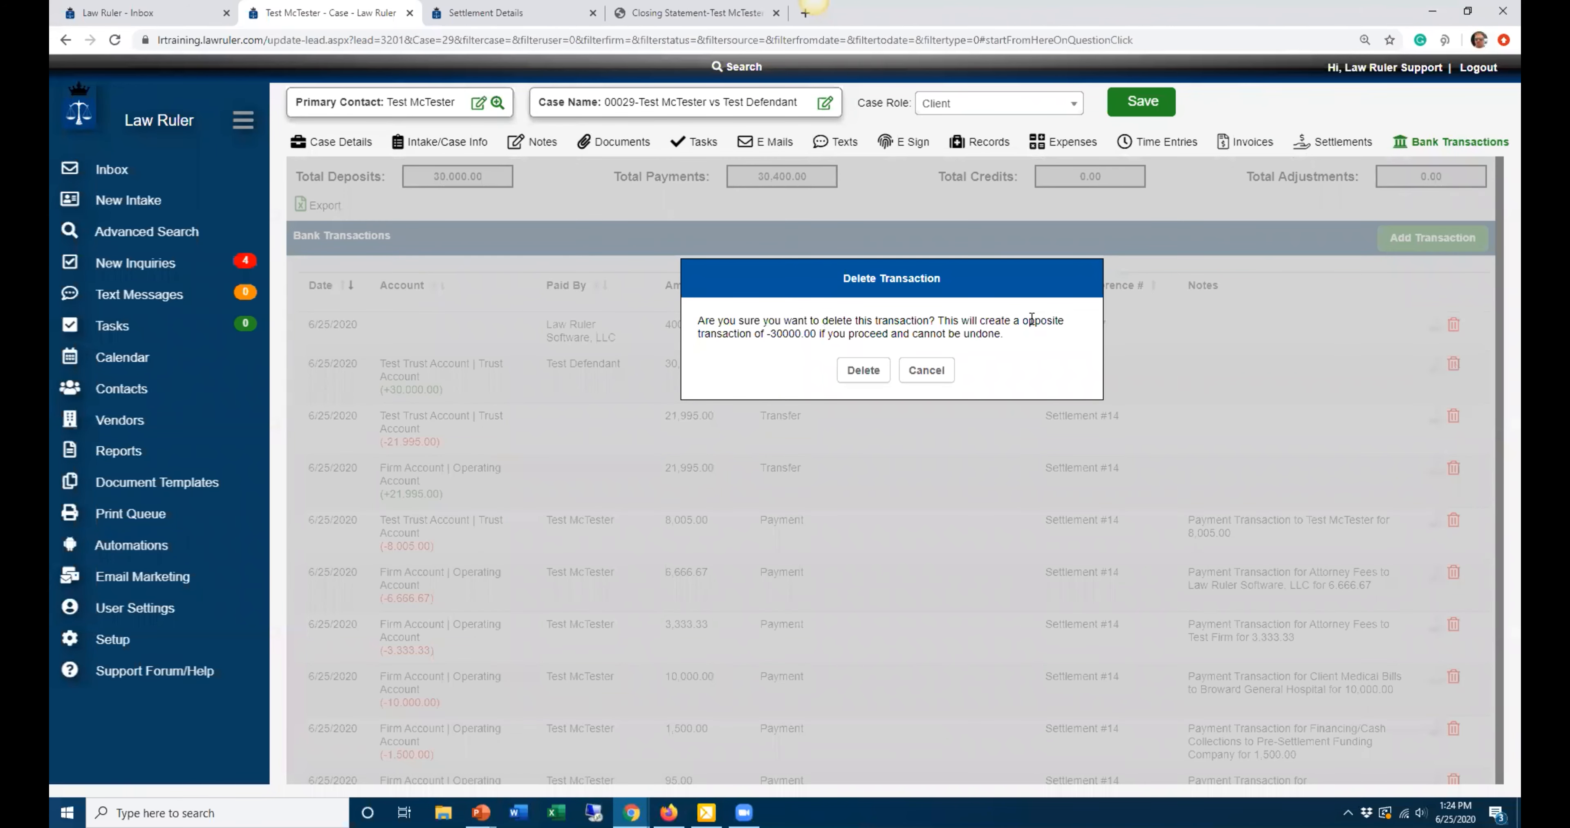
{"action": "left_click_drag", "start_coordinate": [984, 320], "coordinate": [1012, 336]}
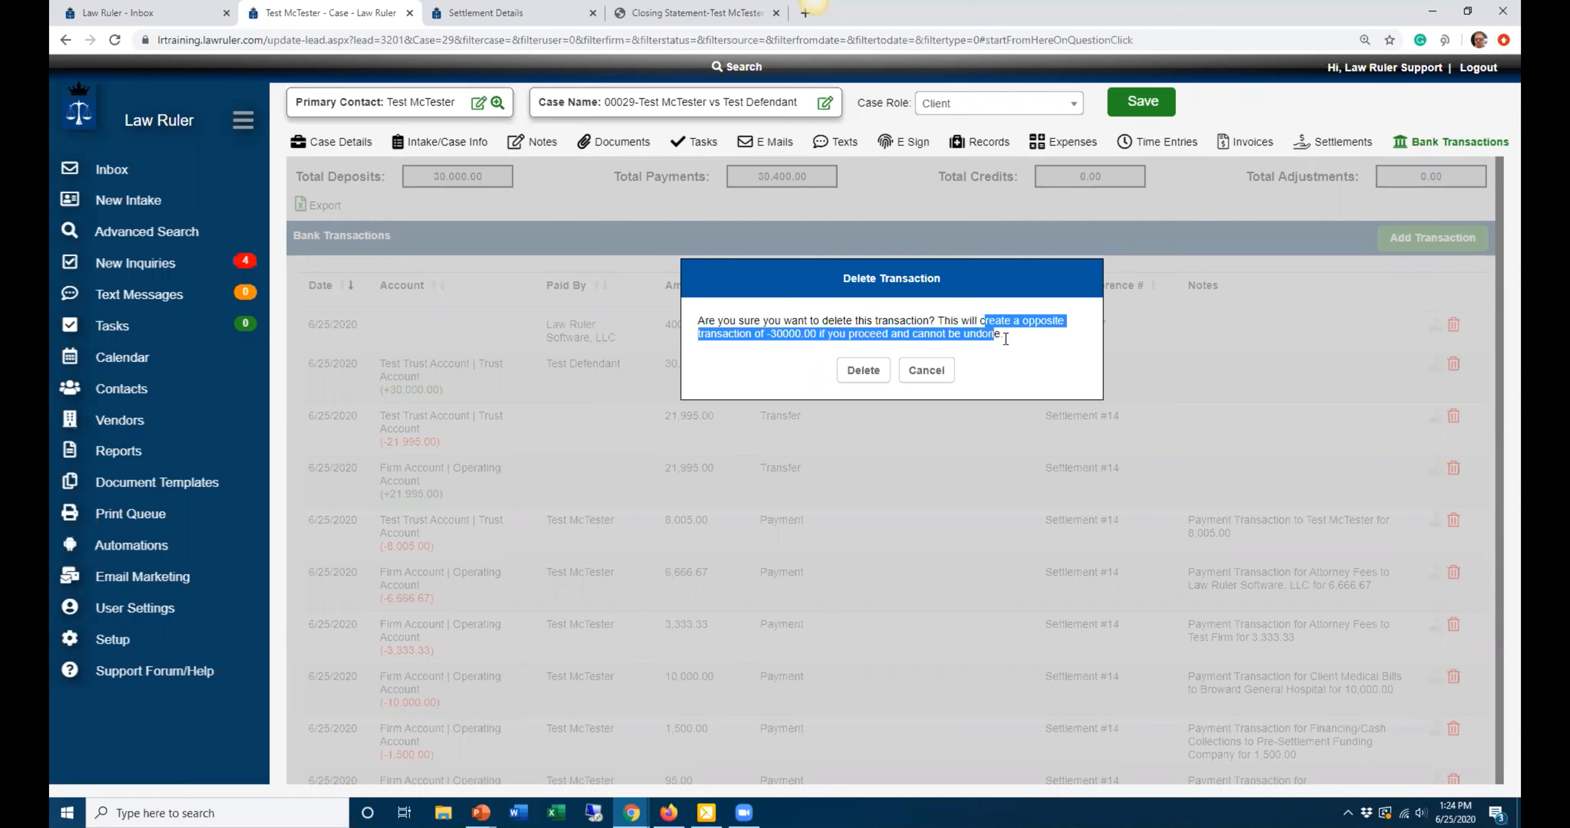
{"action": "left_click", "coordinate": [954, 320]}
{"action": "left_click_drag", "start_coordinate": [941, 320], "coordinate": [695, 320]}
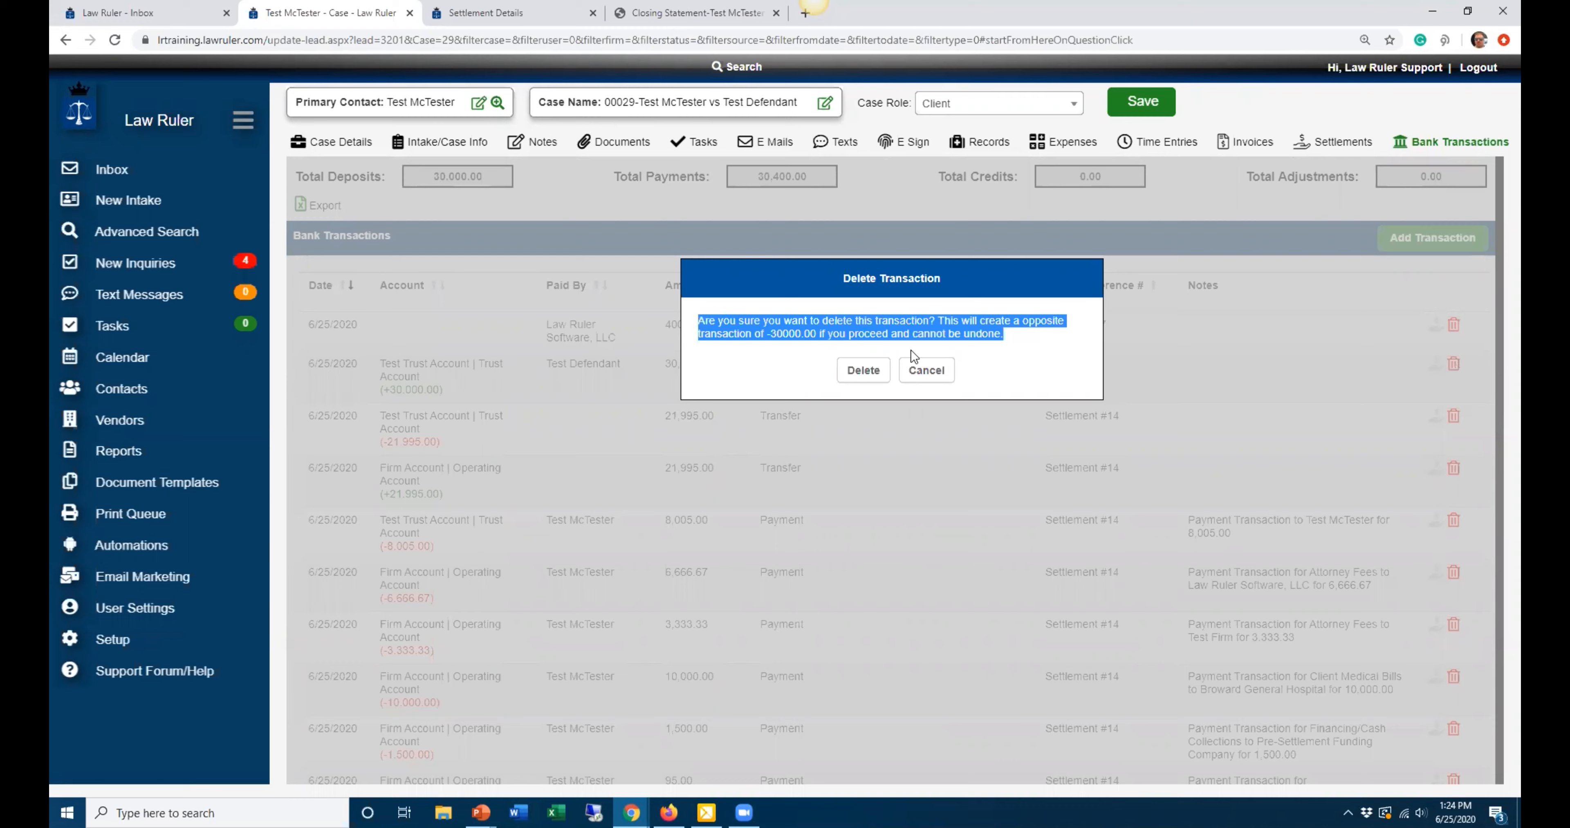
{"action": "left_click", "coordinate": [926, 371]}
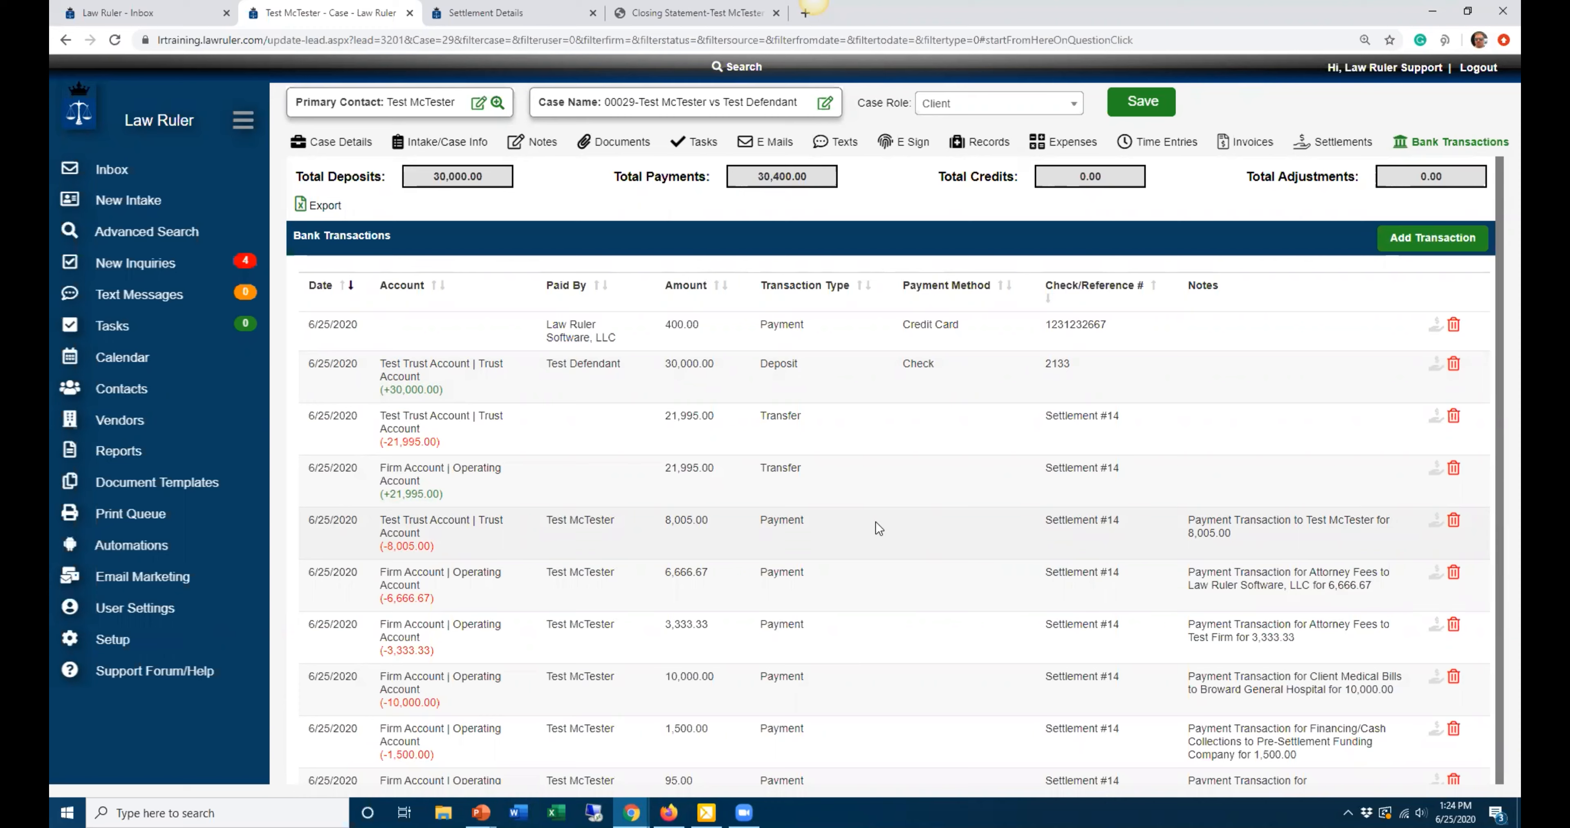
- Switch to the running PowerPoint slide show and go through the Q&A slide to the closing "Thank you!" slide
{"action": "scroll", "coordinate": [874, 519], "scroll_direction": "up", "scroll_amount": 10}
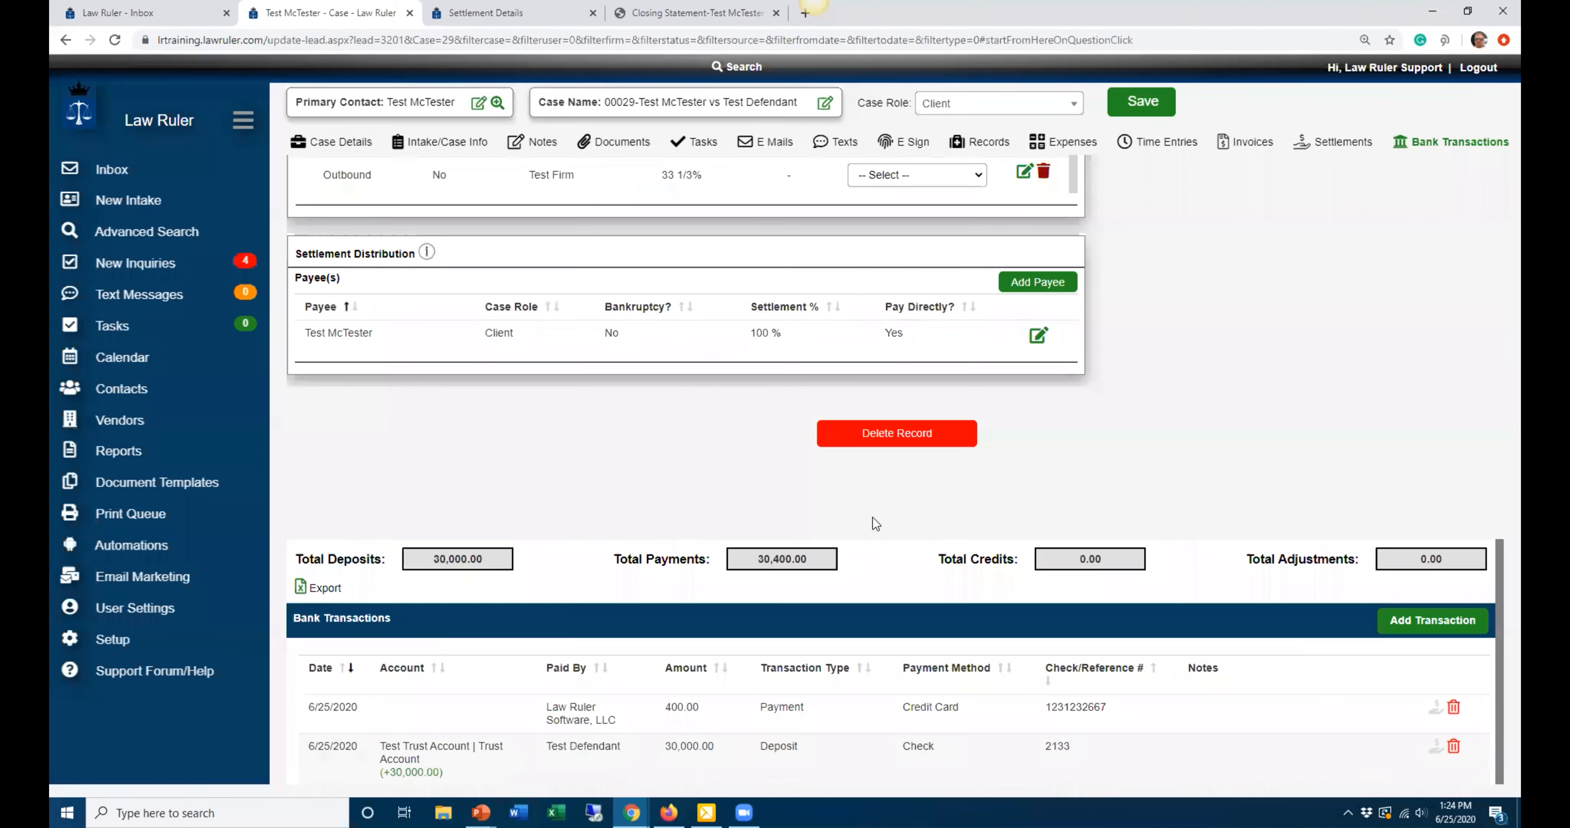
{"action": "scroll", "coordinate": [874, 519], "scroll_direction": "up", "scroll_amount": 10}
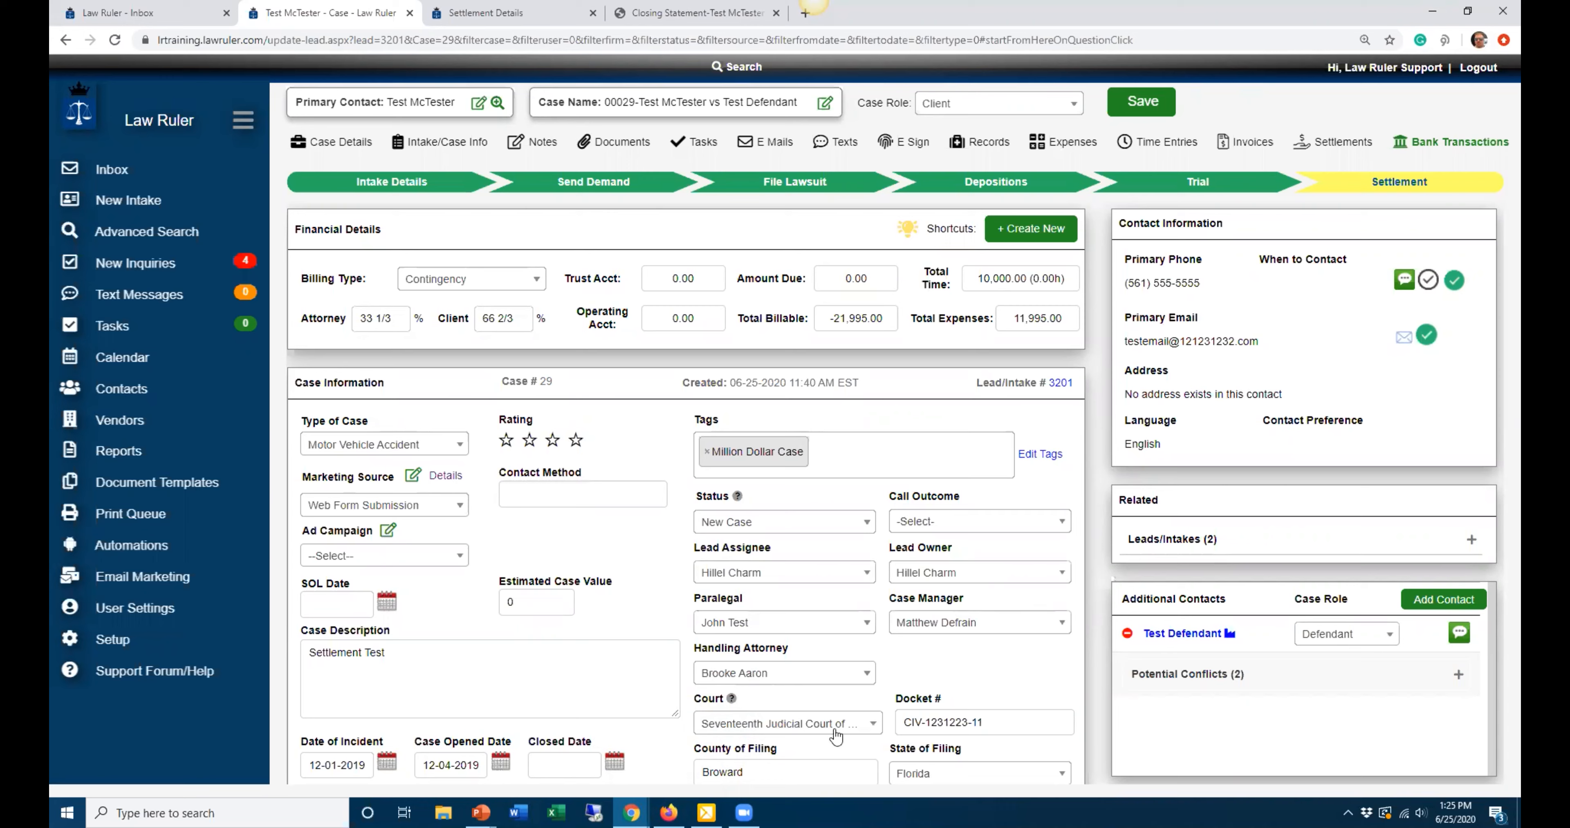
{"action": "mouse_move", "coordinate": [481, 813]}
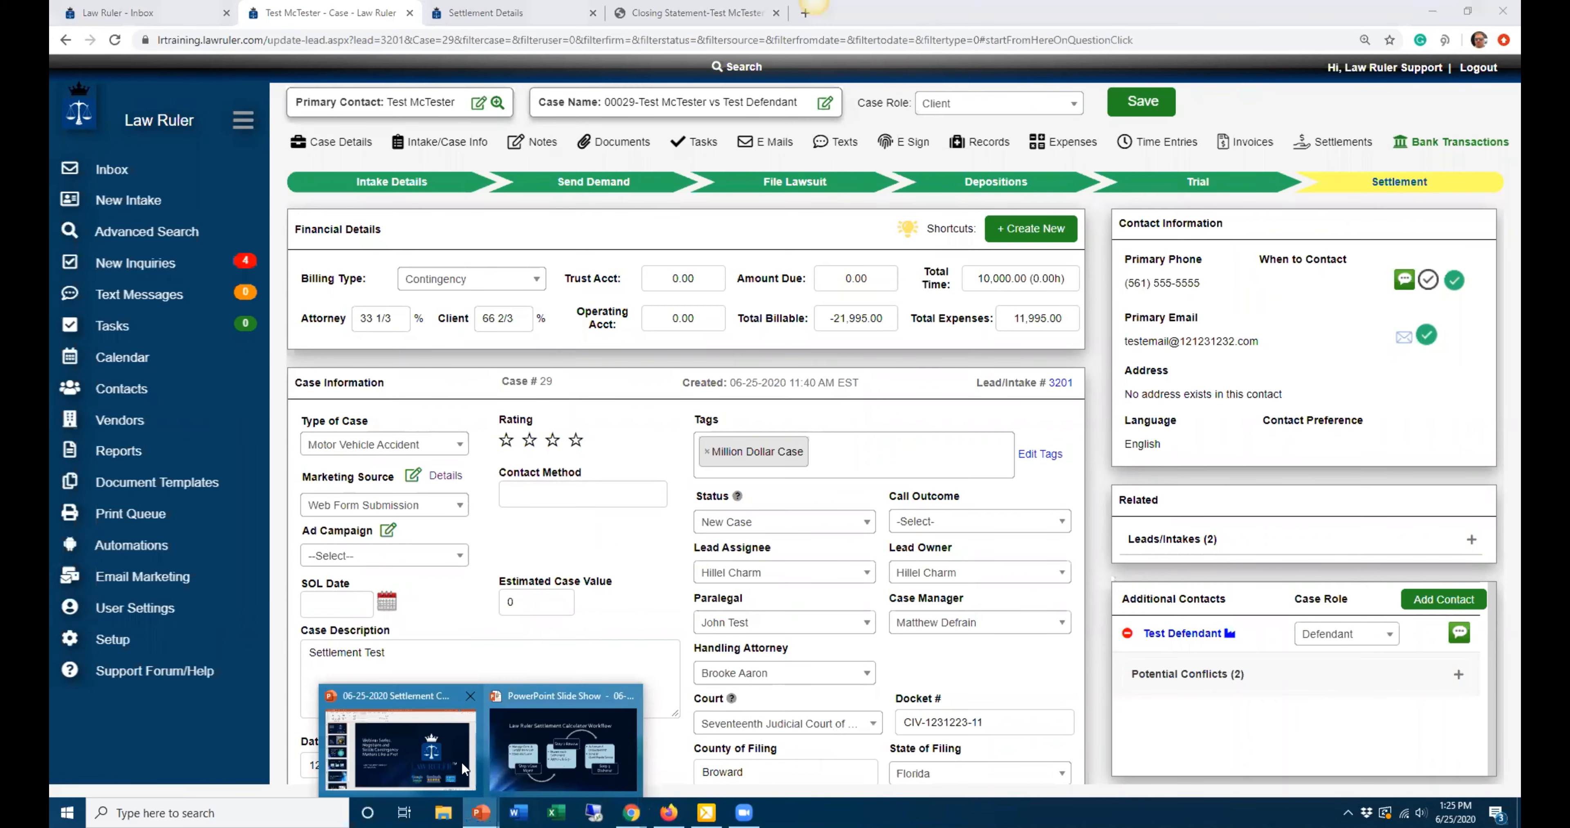
{"action": "left_click", "coordinate": [571, 740]}
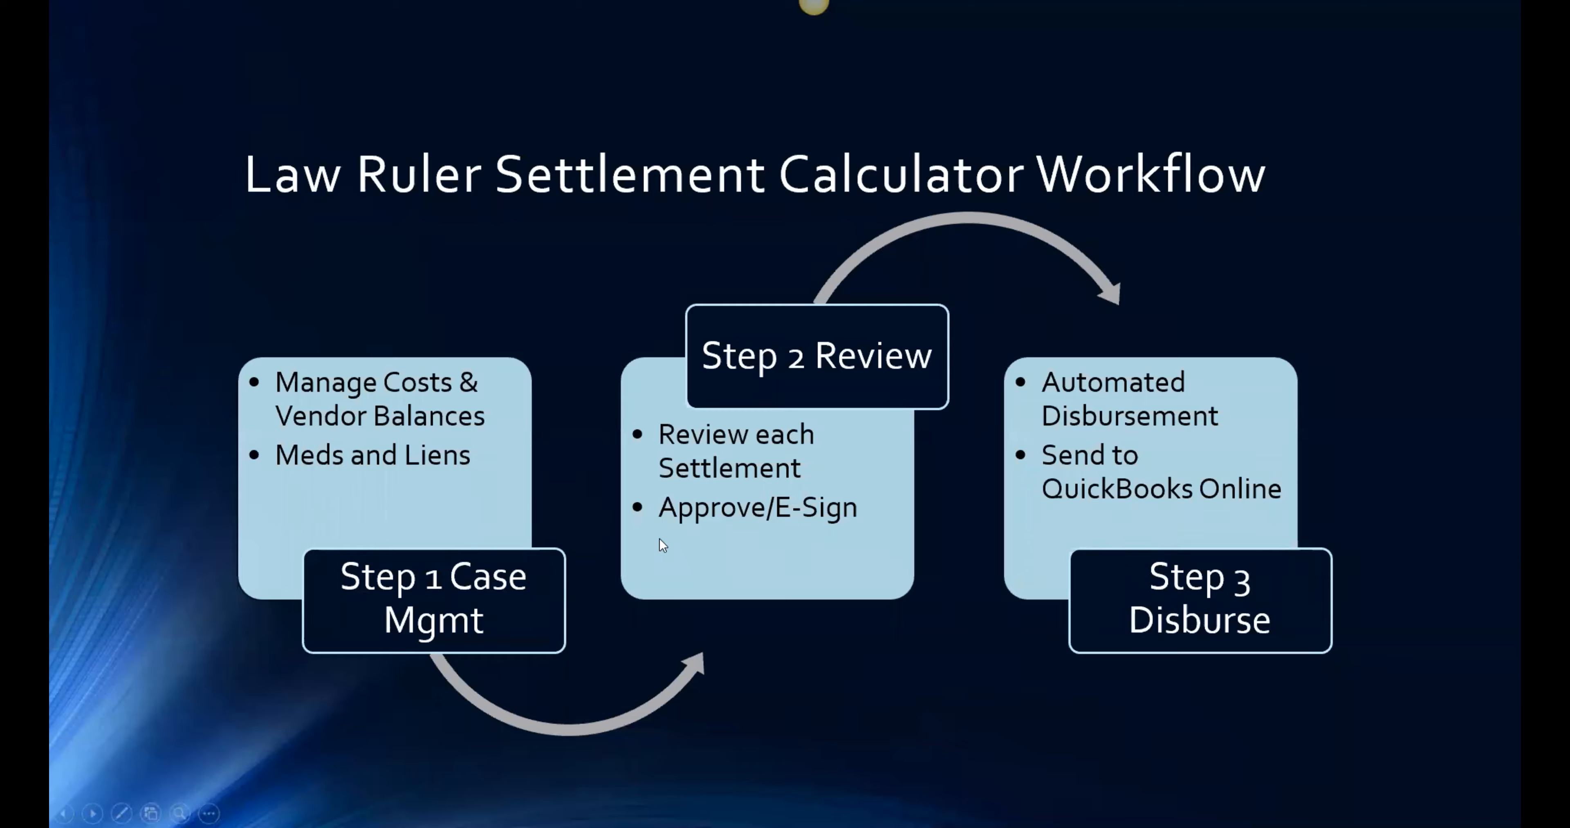
{"action": "left_click", "coordinate": [659, 538]}
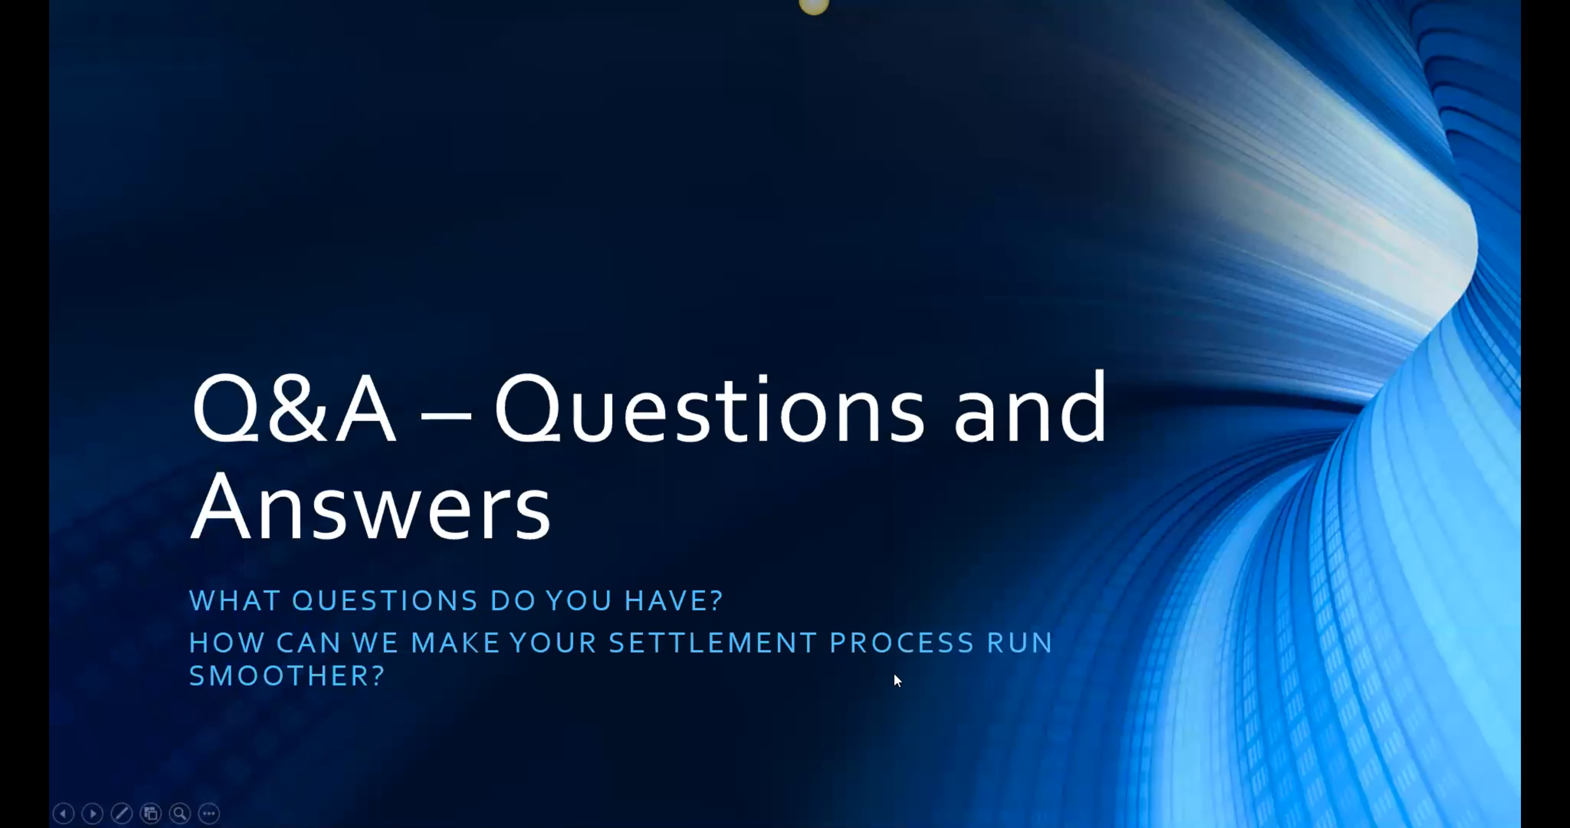
{"action": "left_click", "coordinate": [879, 709]}
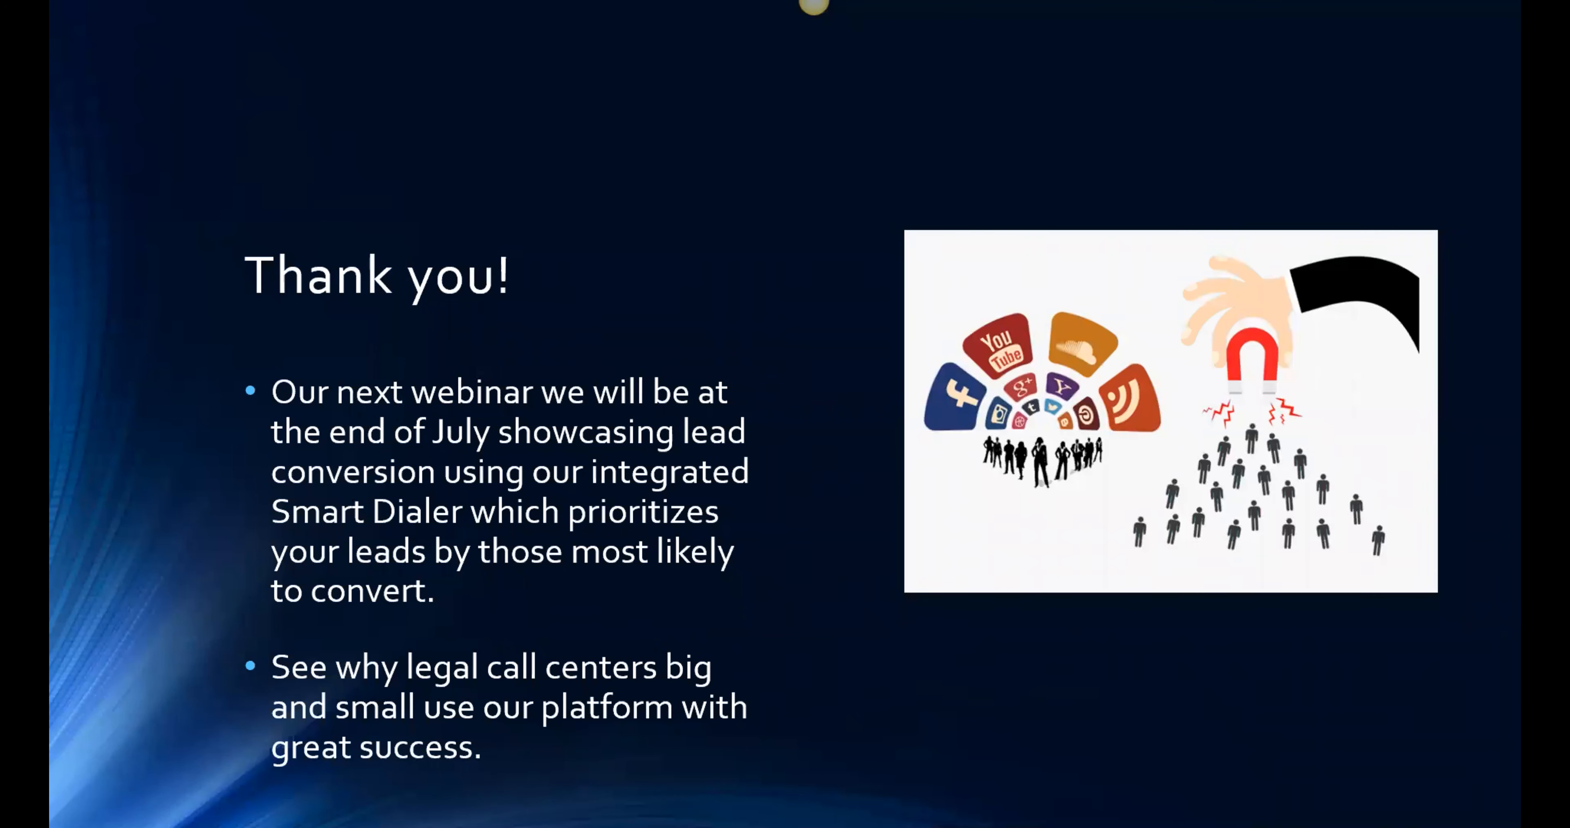
{"action": "key", "text": "Left"}
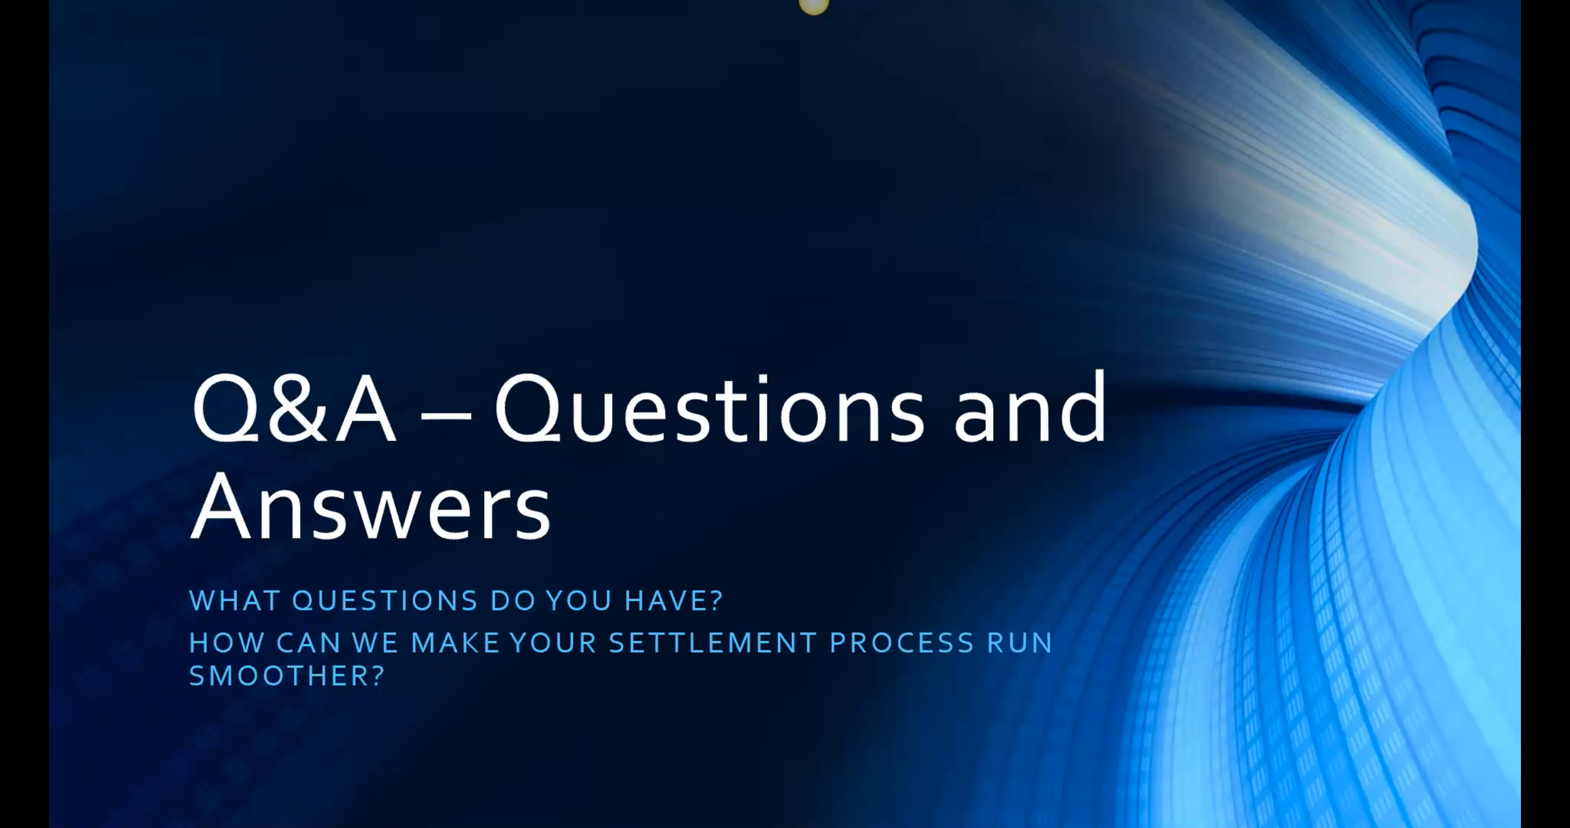
{"action": "key", "text": "Right"}
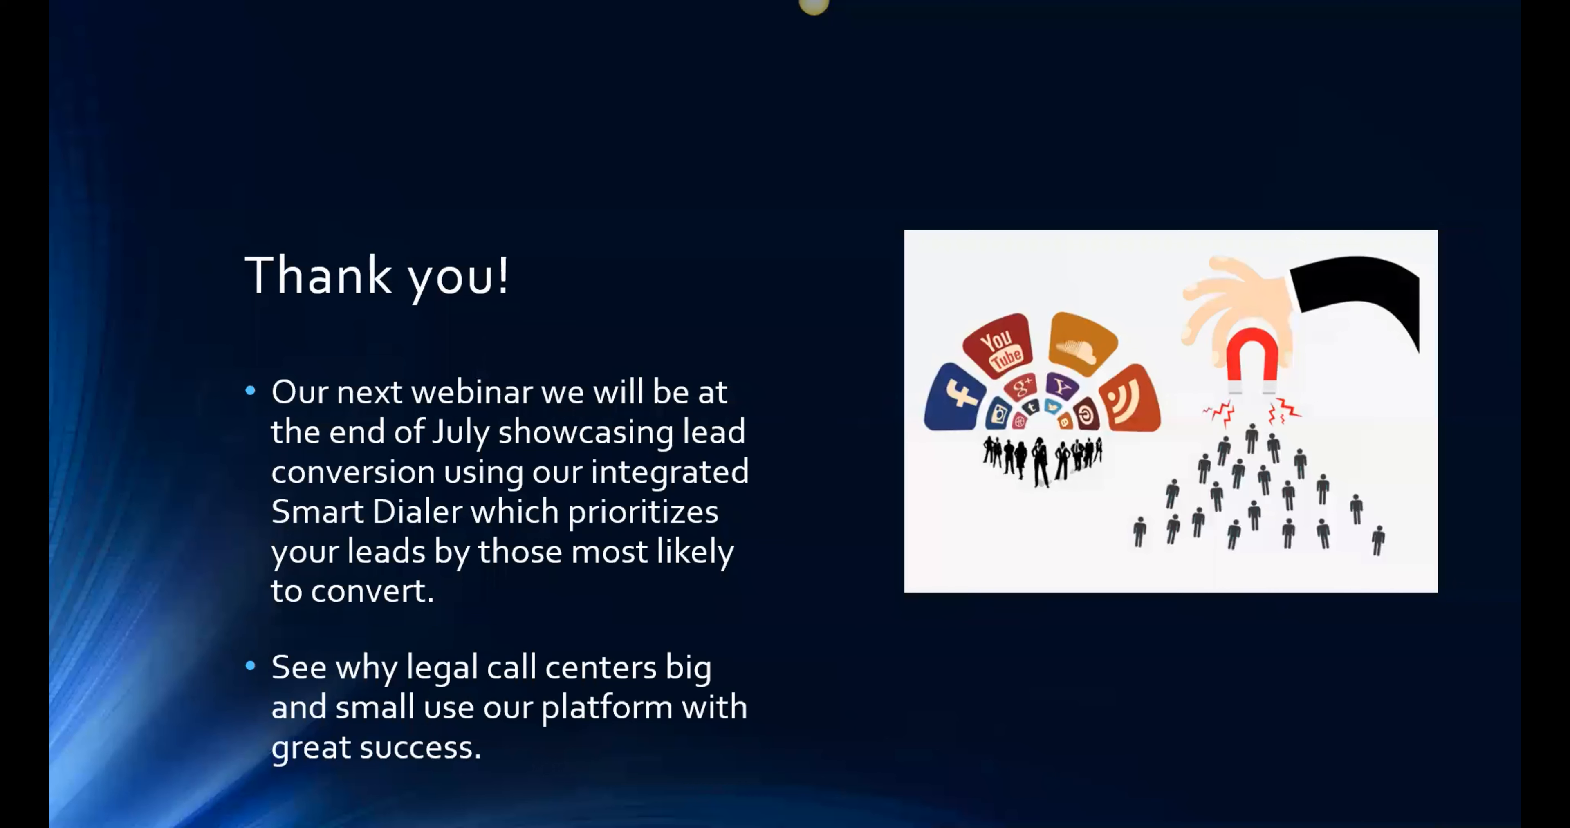